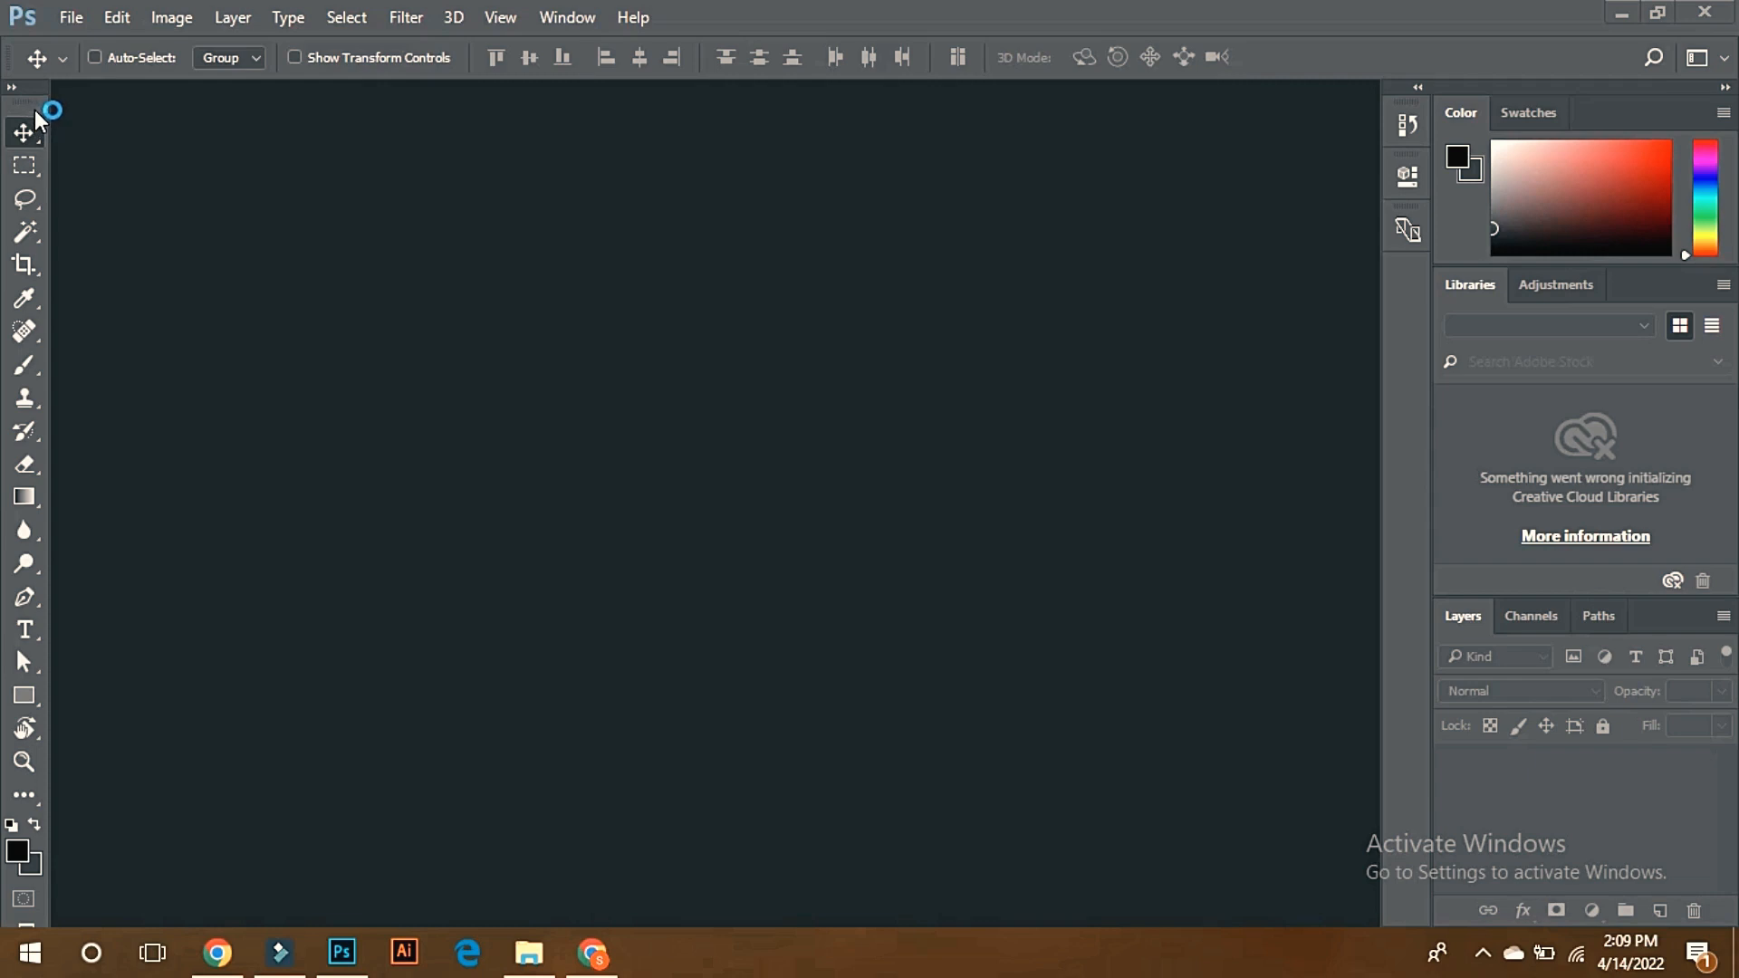
# Undock and close the Tools toolbar, the Color and Swatches panel group, and the Libraries and Adjustments panel group
pyautogui.moveTo(31, 112); pyautogui.dragTo(349, 175)
pyautogui.click(352, 151)
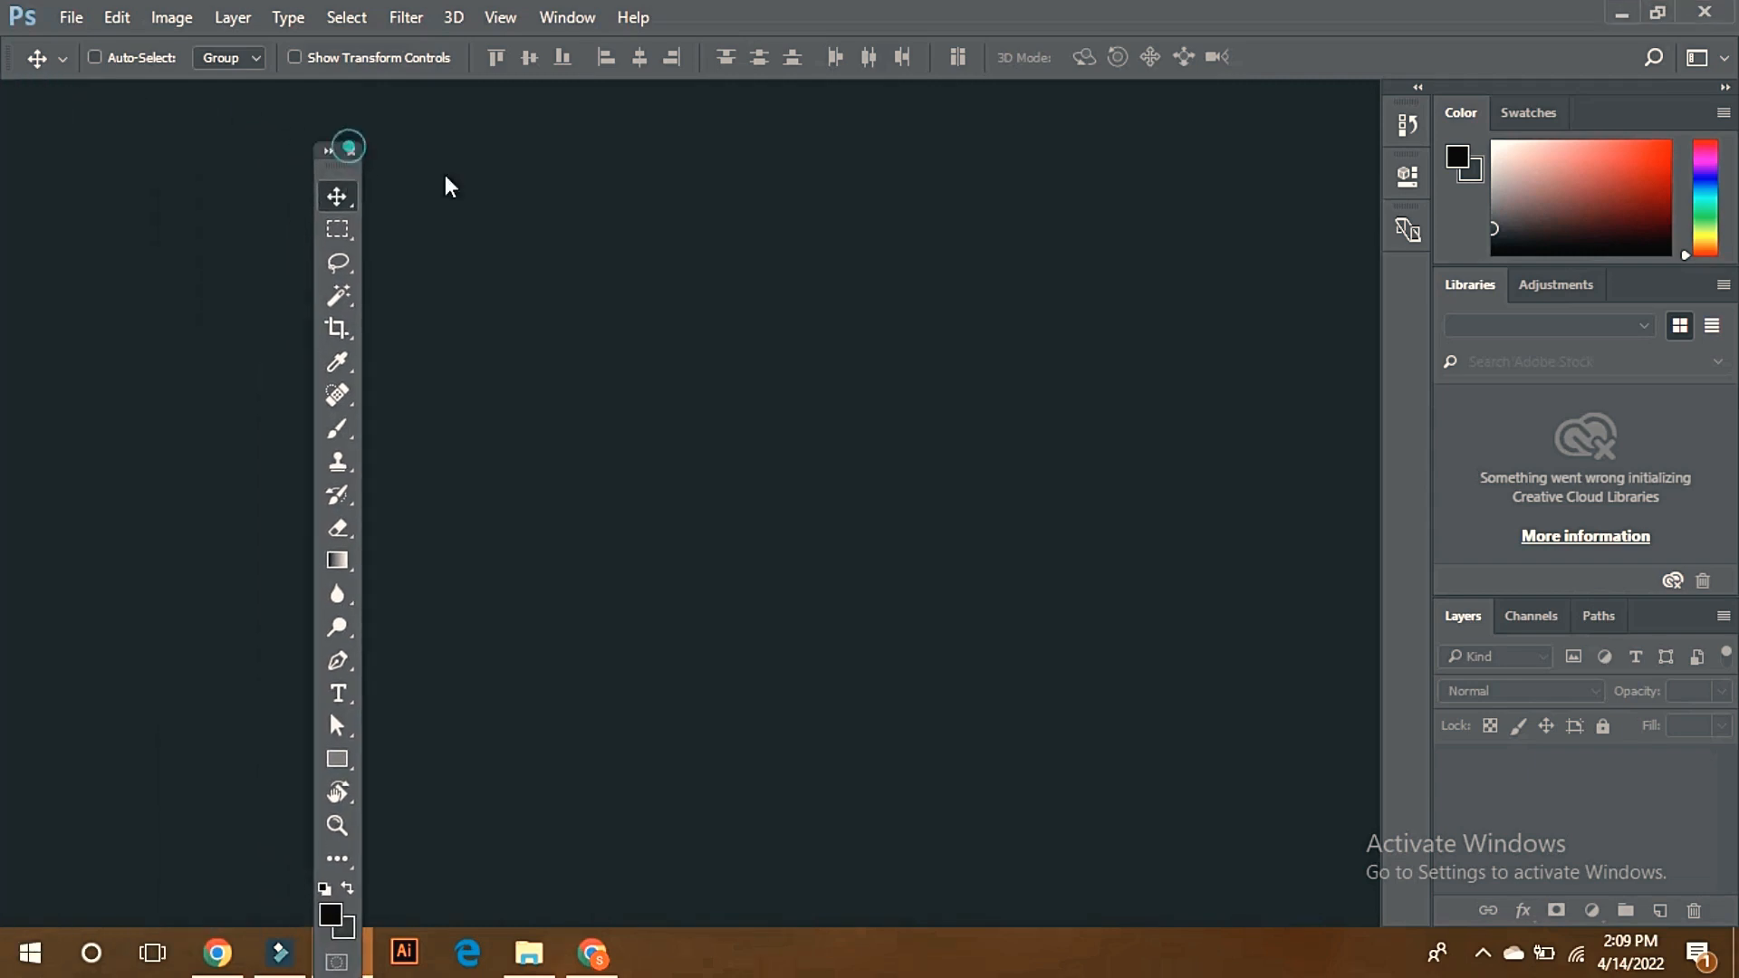
pyautogui.moveTo(1637, 109); pyautogui.dragTo(1172, 205)
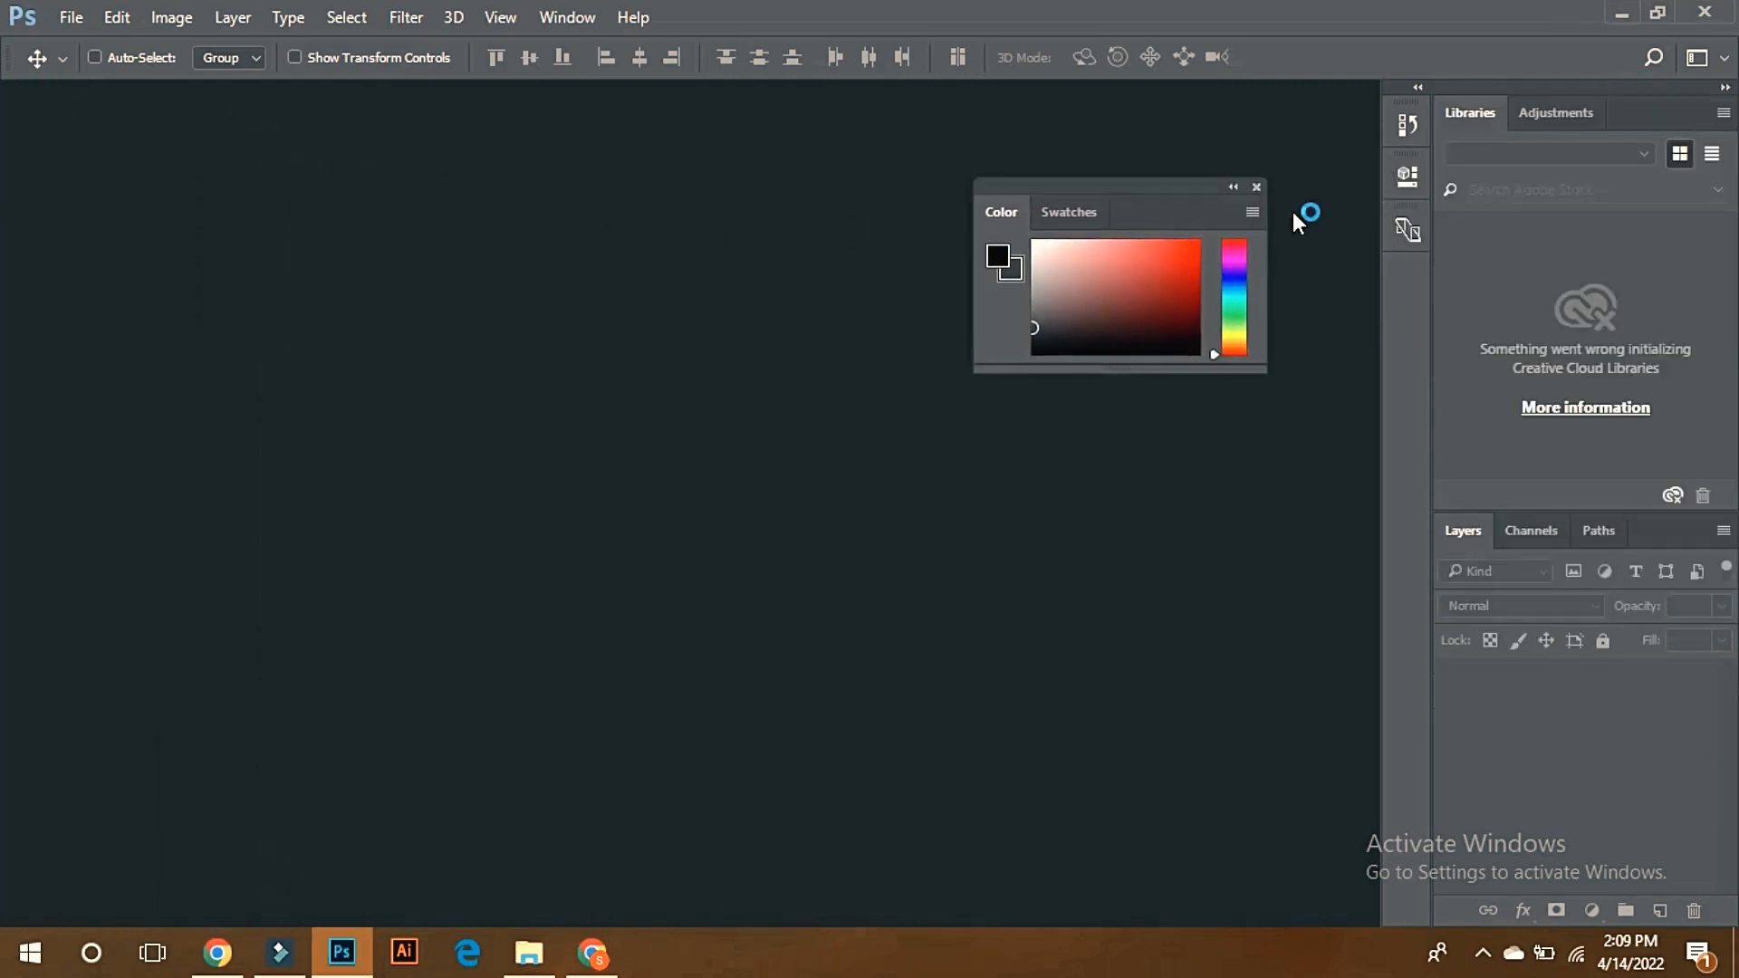
pyautogui.click(1257, 185)
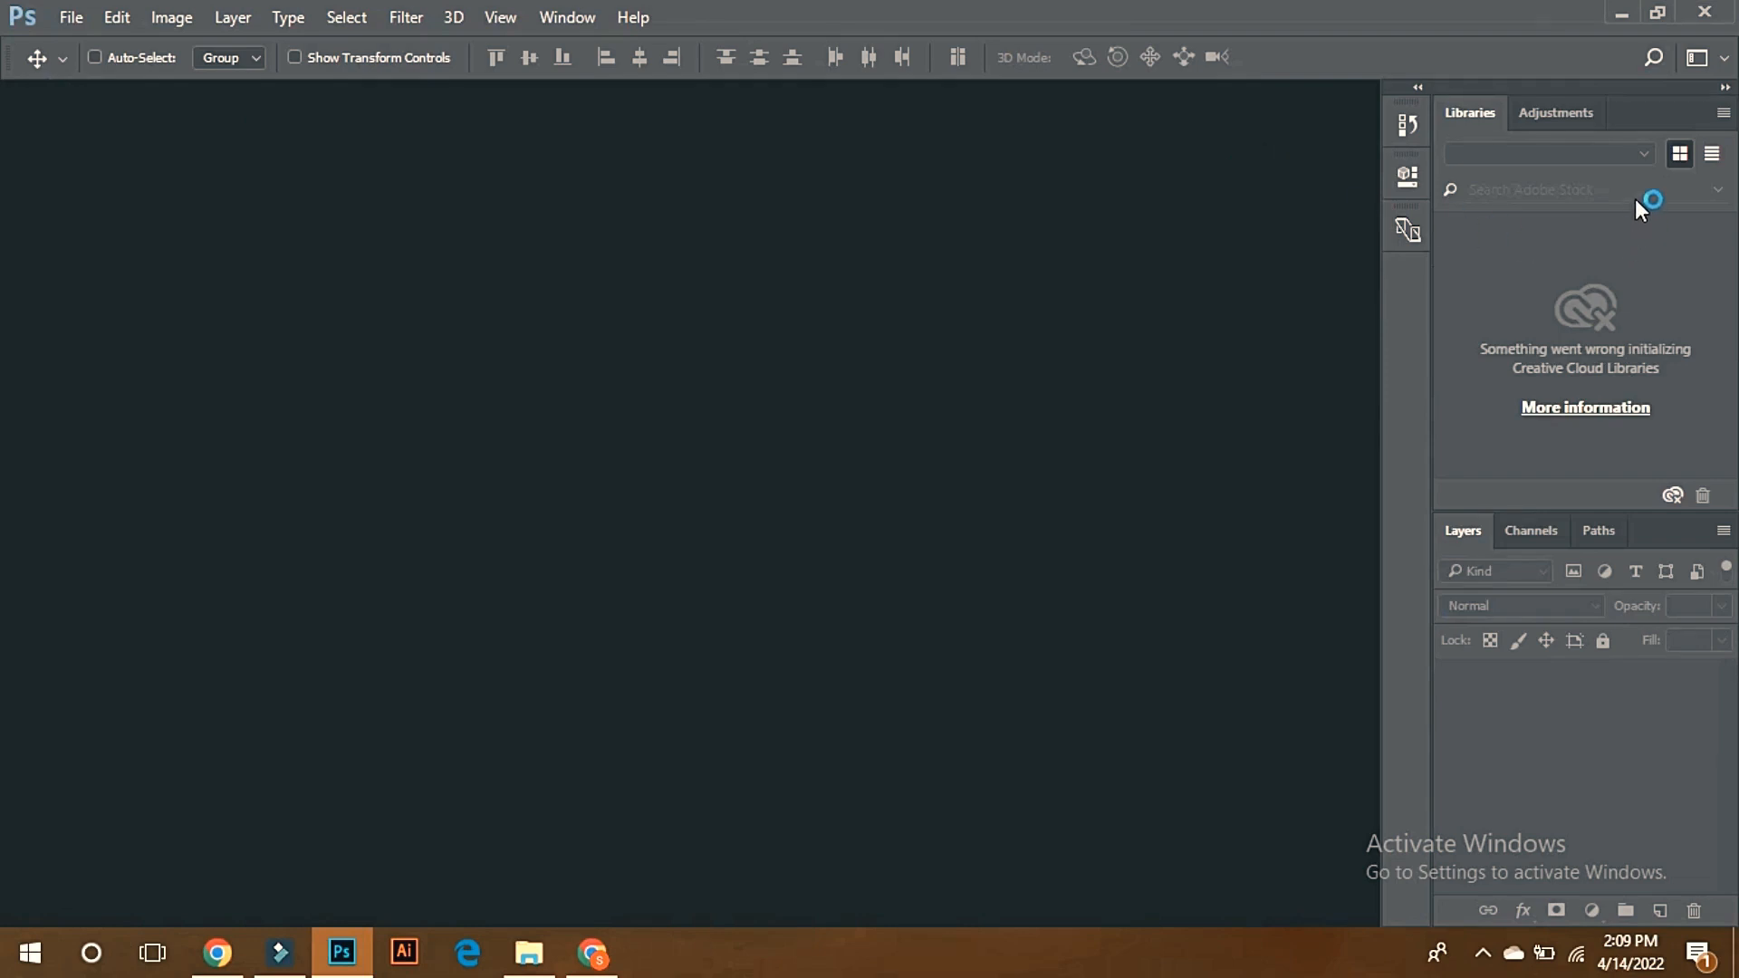
pyautogui.moveTo(1632, 109); pyautogui.dragTo(1106, 226)
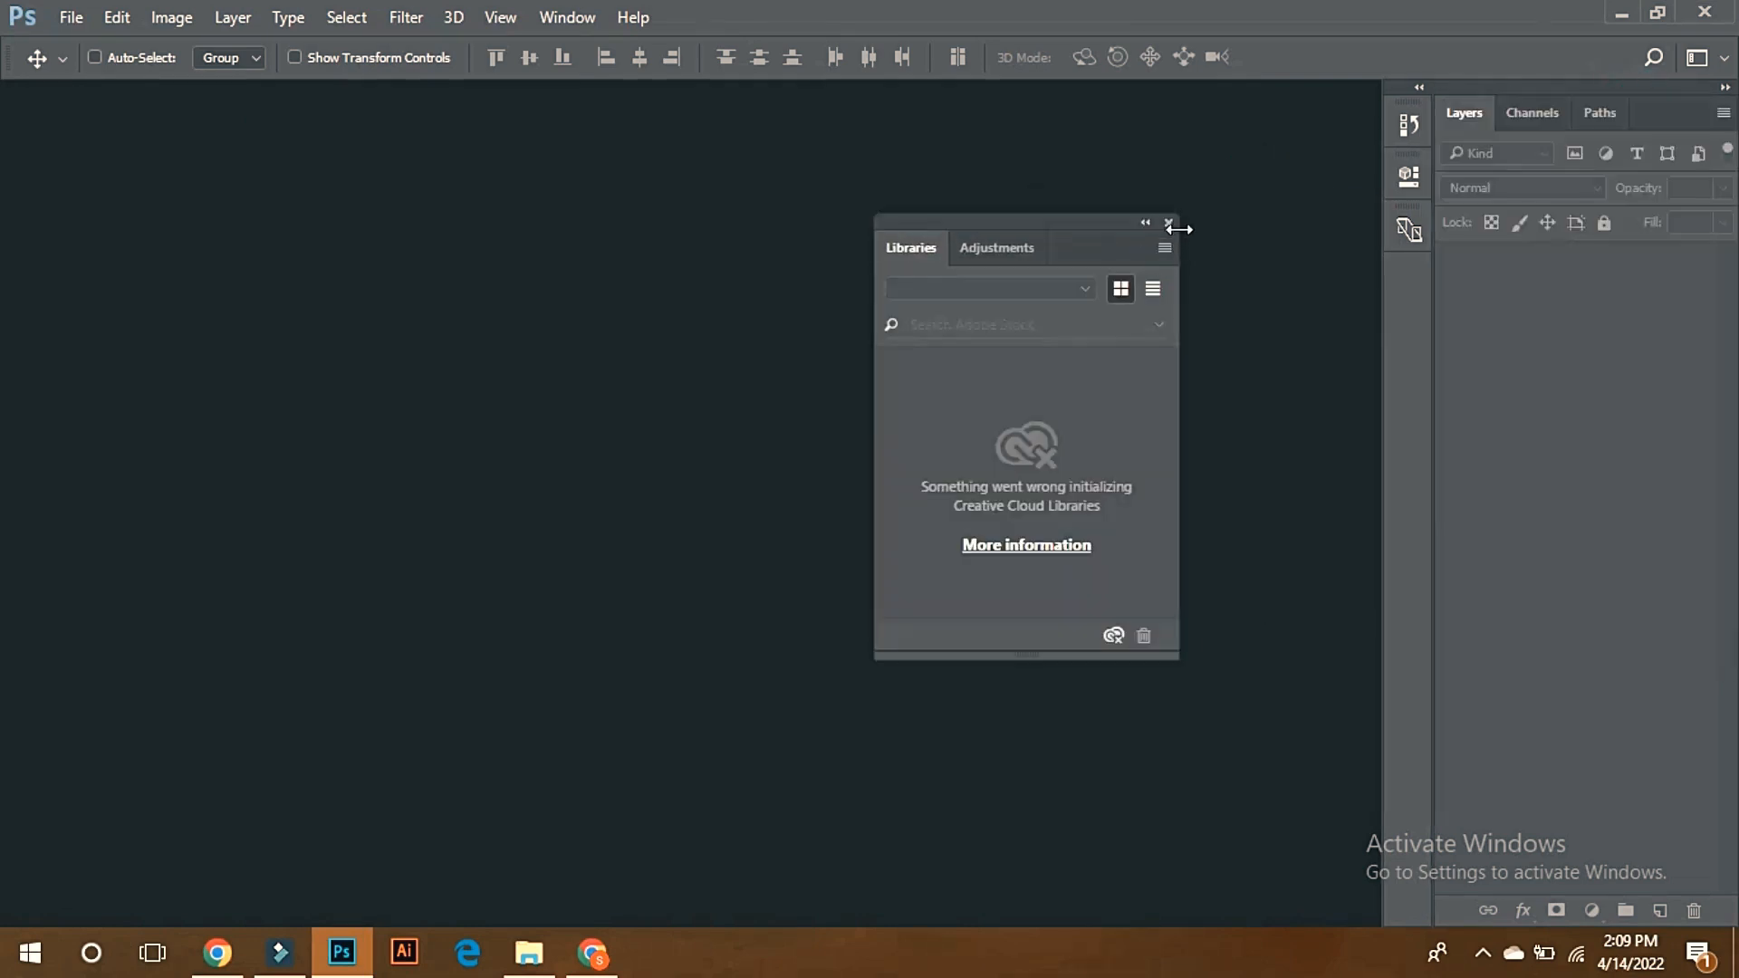
pyautogui.click(1166, 223)
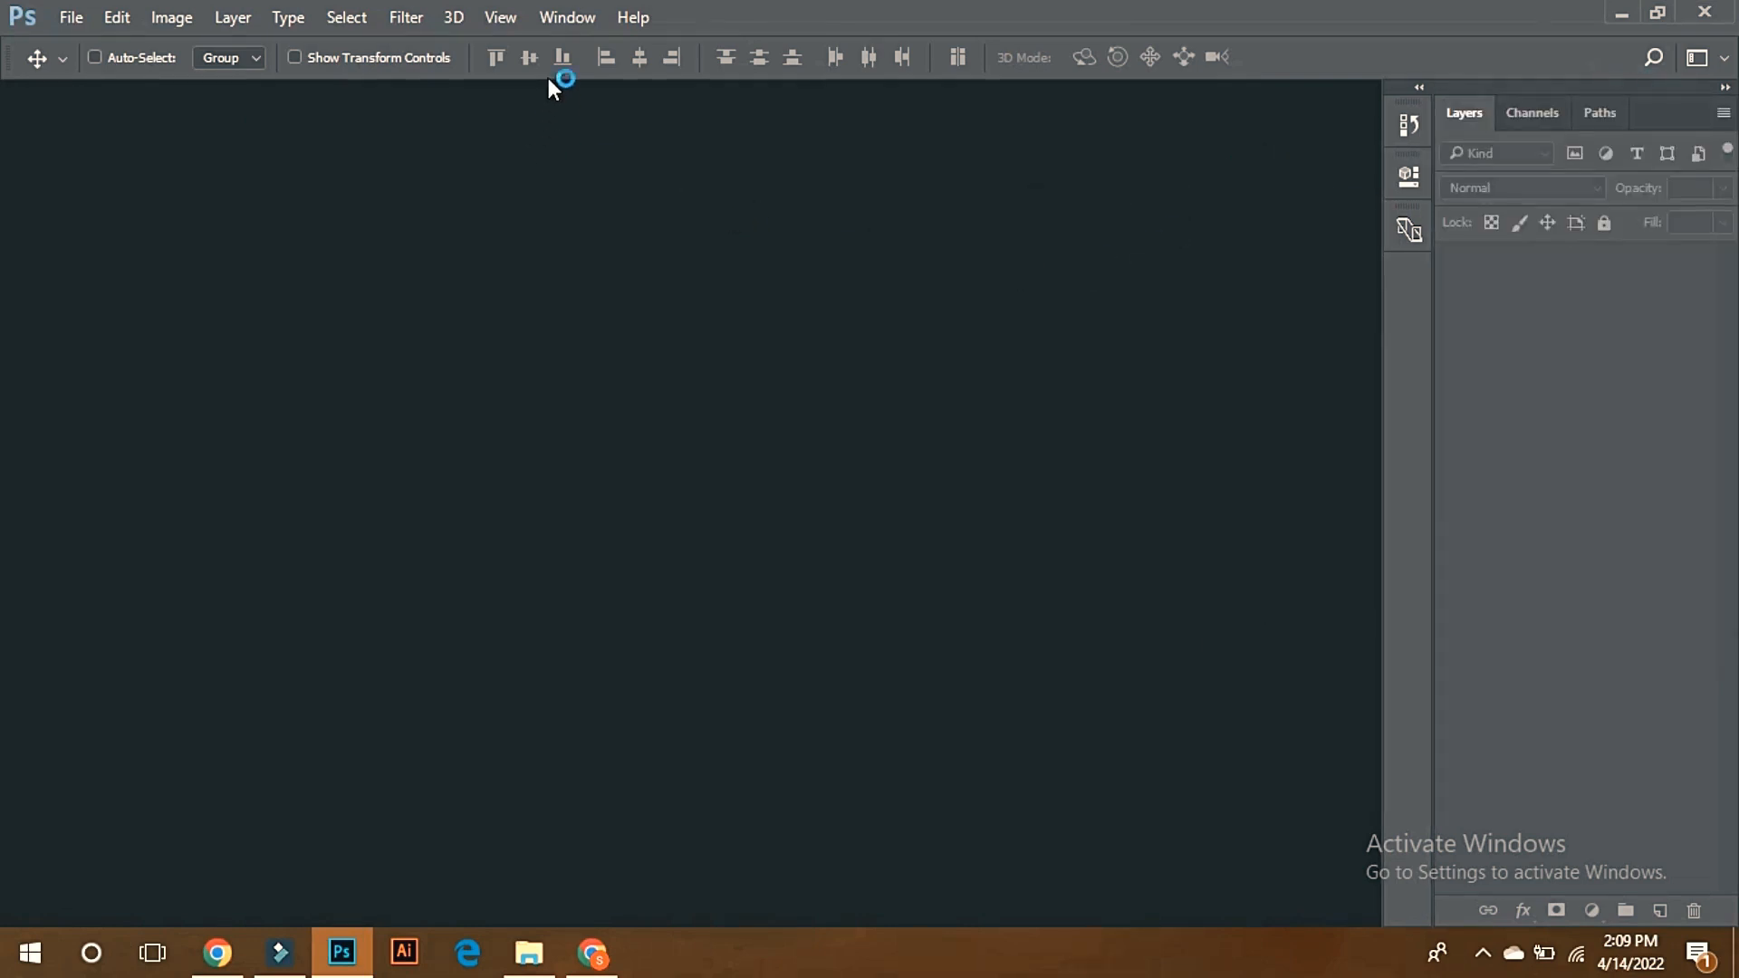
# Reset the Essentials workspace to its default layout
pyautogui.click(568, 20)
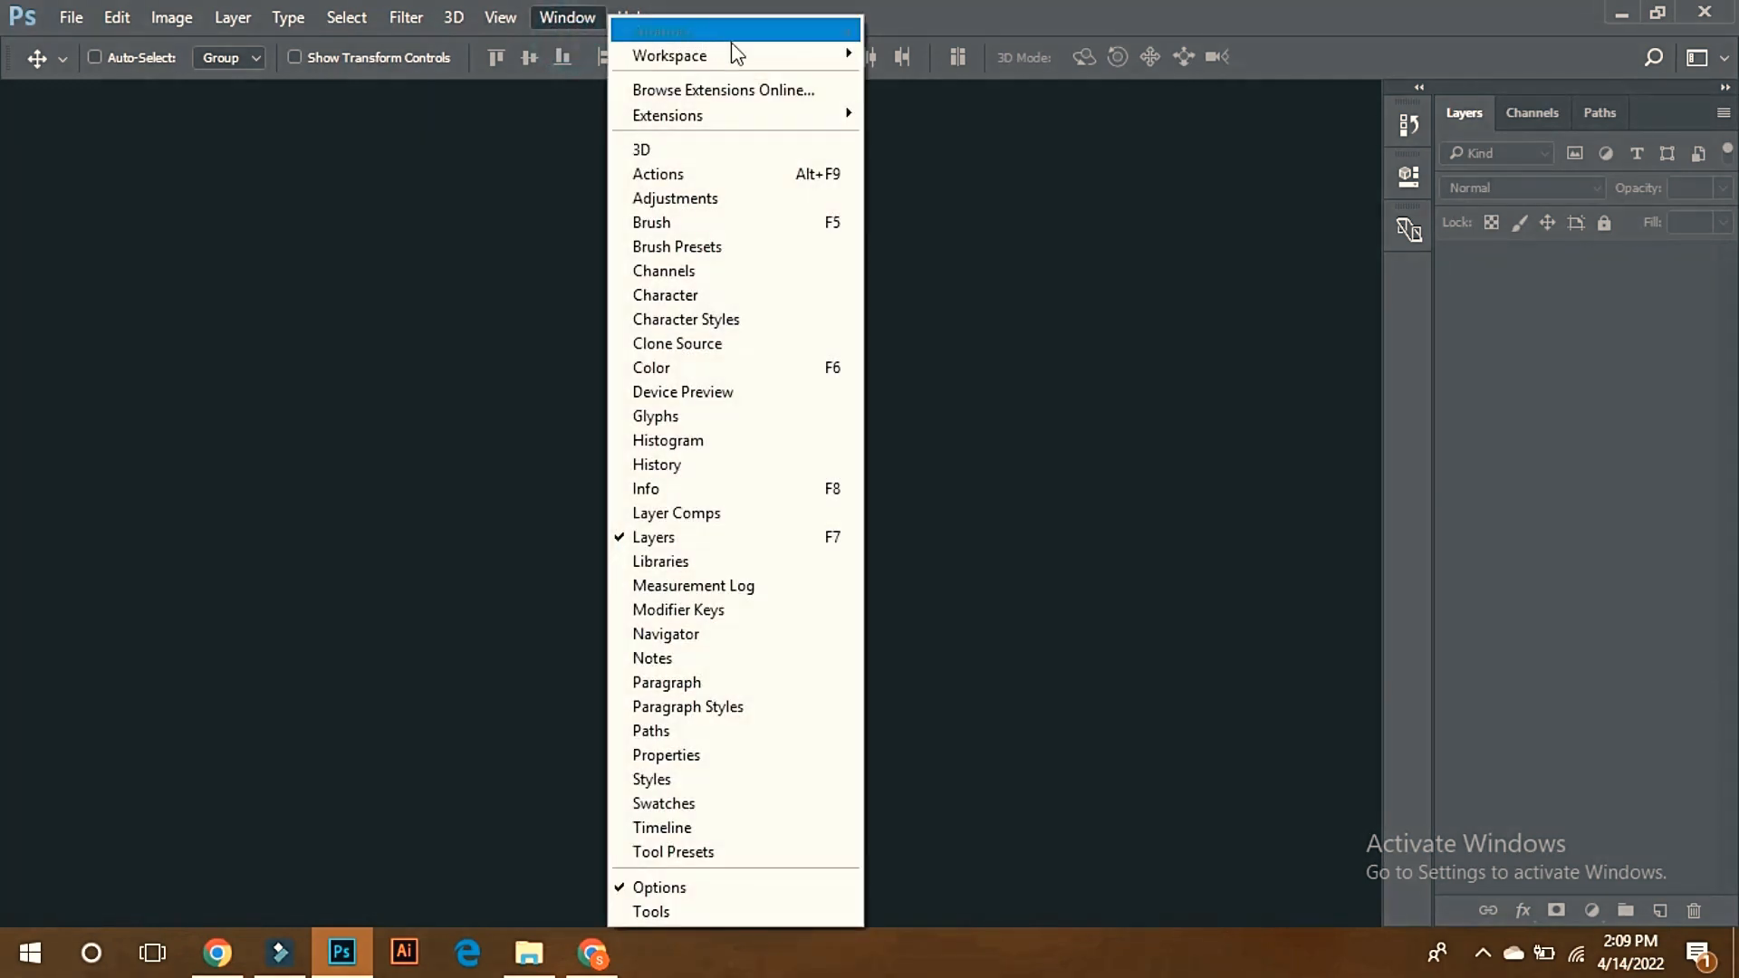
pyautogui.moveTo(737, 56)
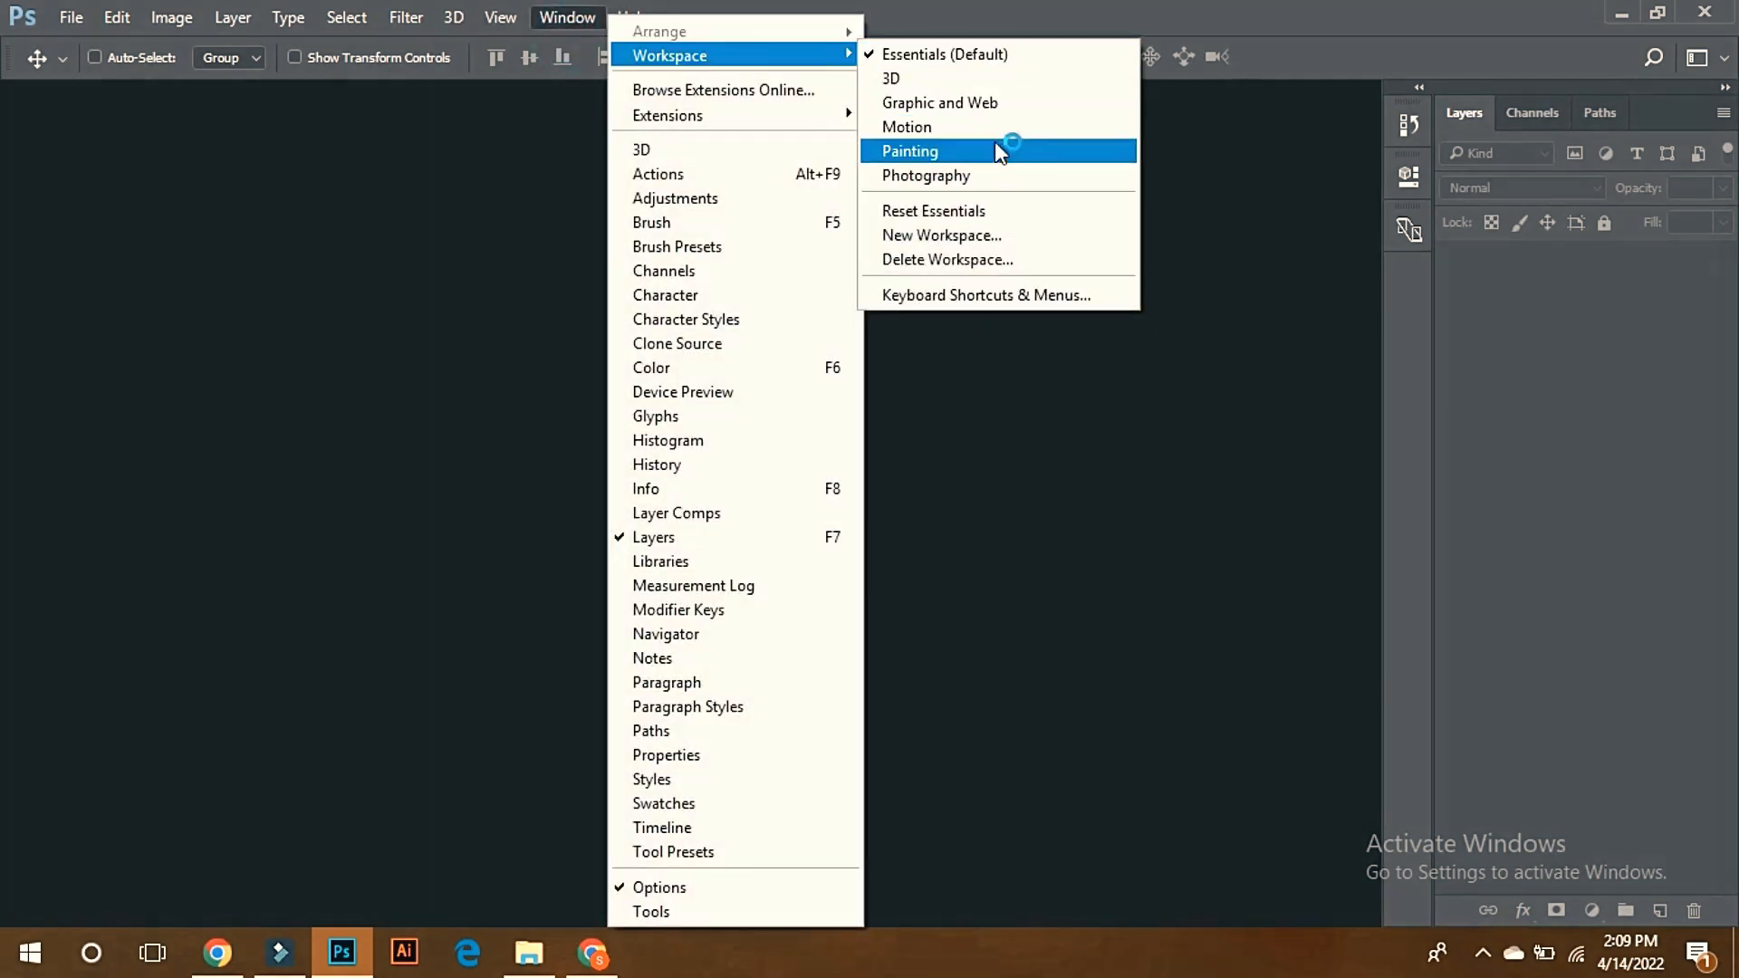
pyautogui.click(968, 217)
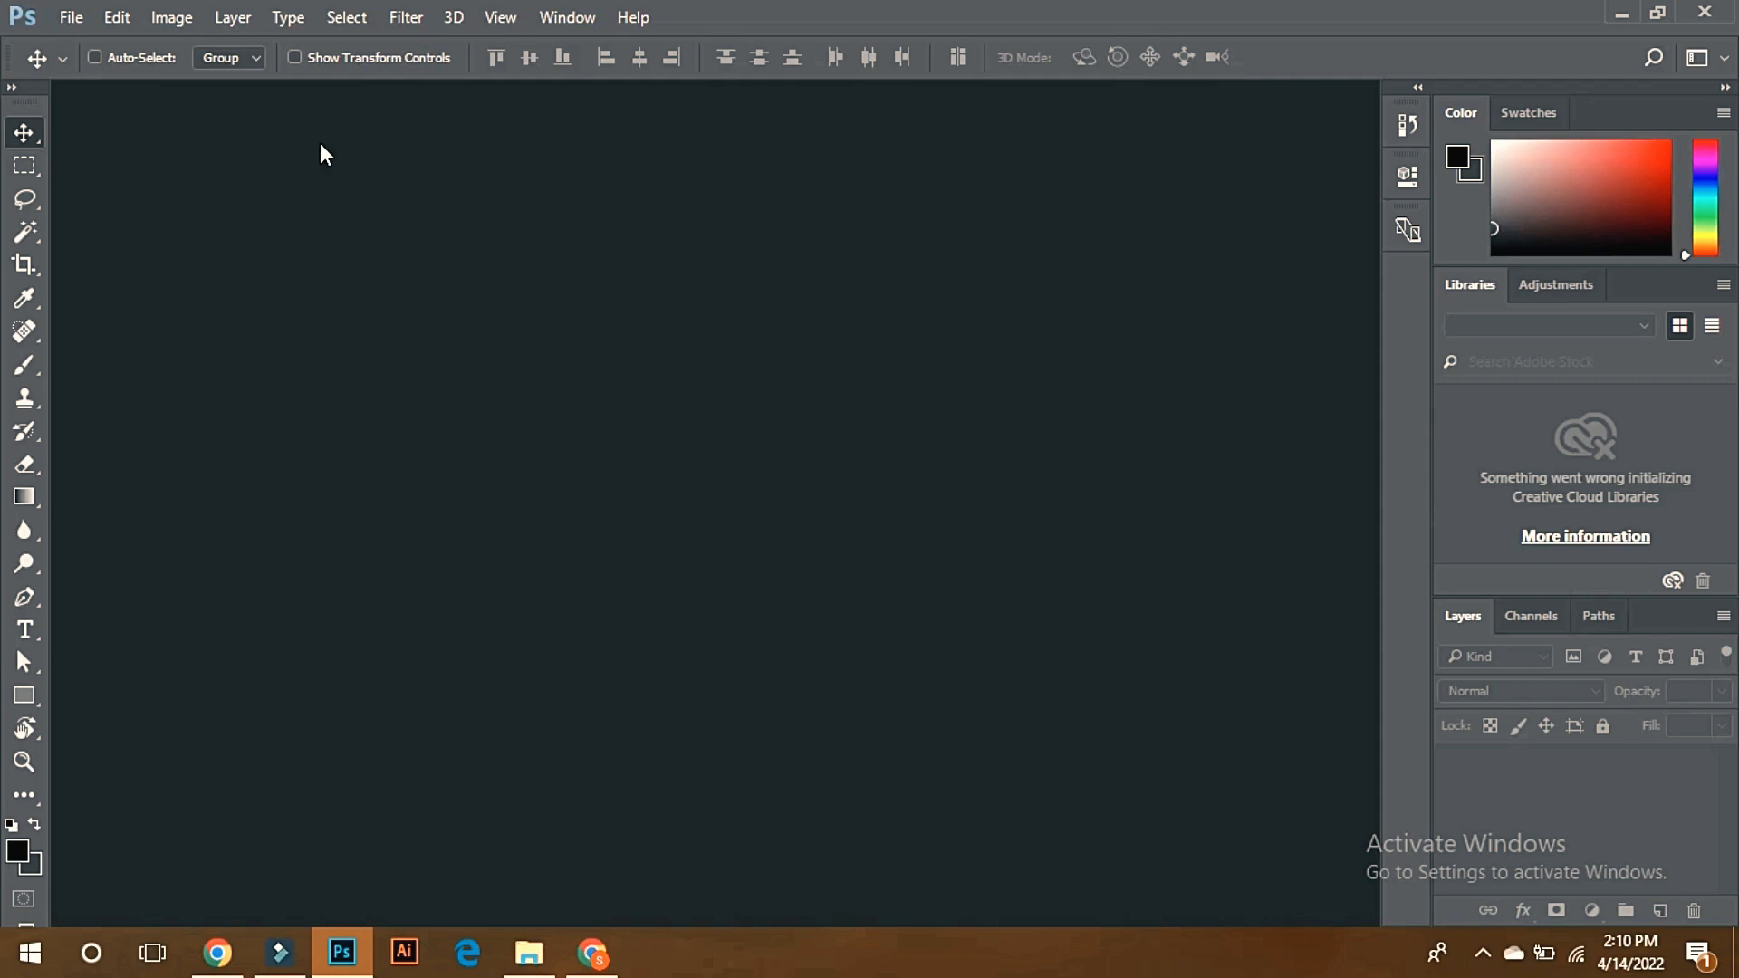
# Create a new blank document from the Legal print preset, 8.5 x 14 in at 300 ppi
pyautogui.click(71, 20)
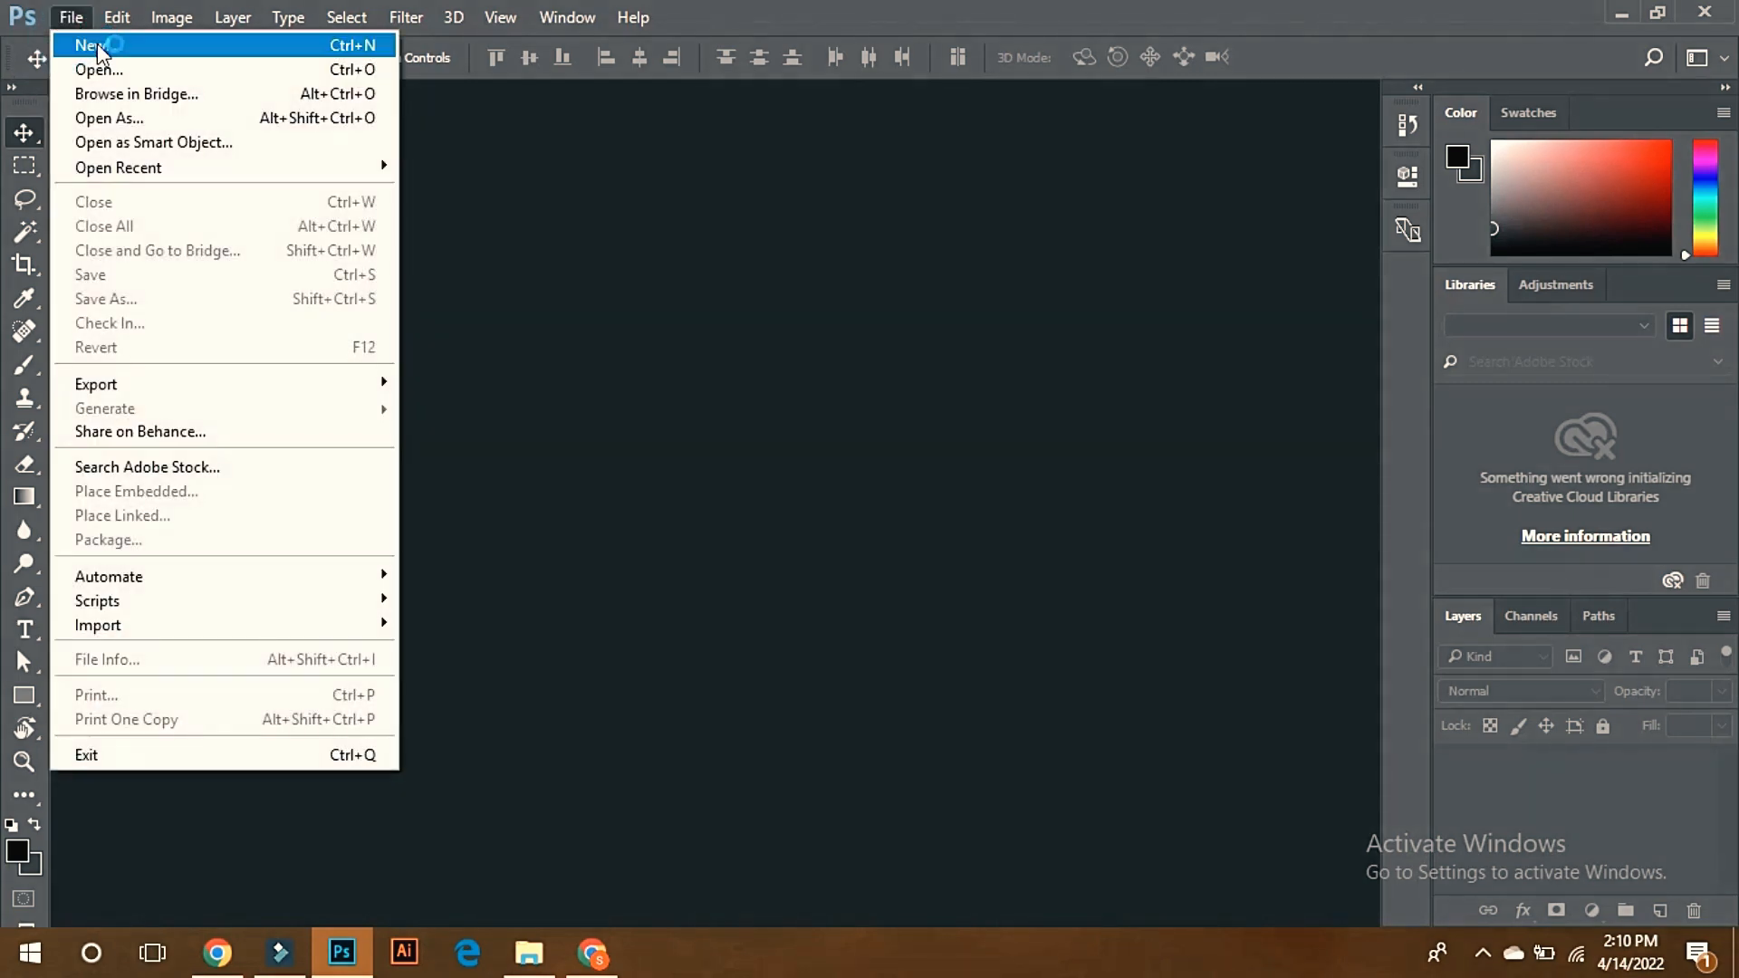
pyautogui.click(98, 47)
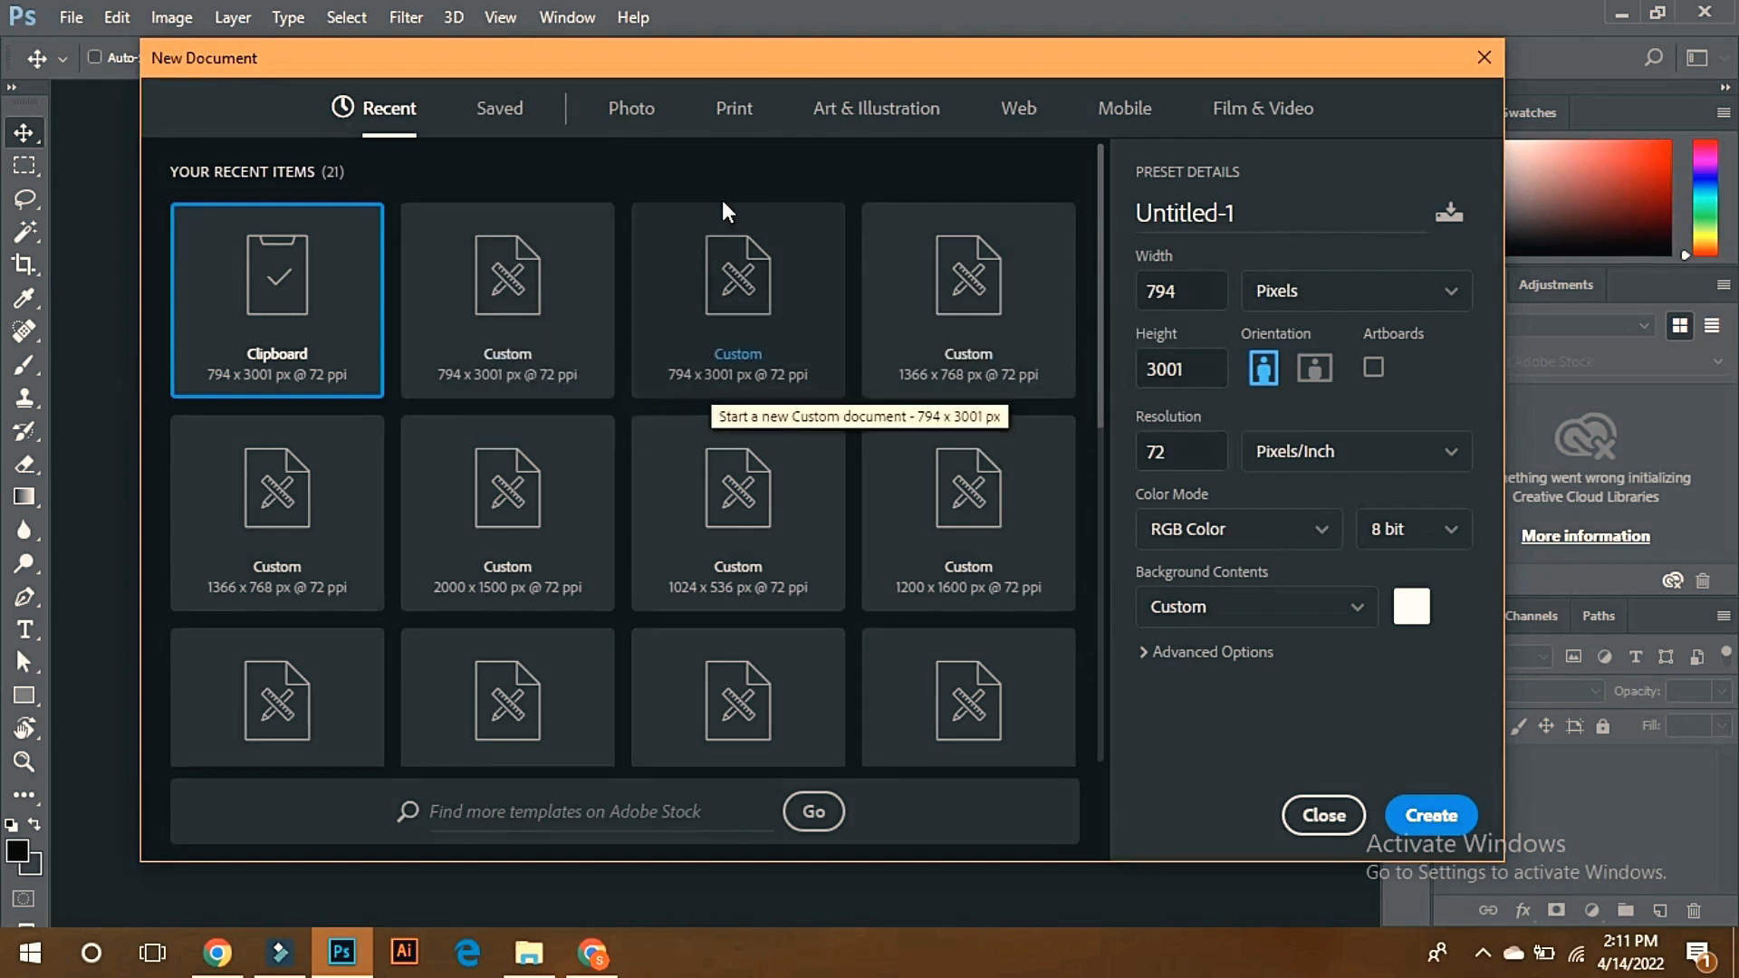
pyautogui.click(639, 110)
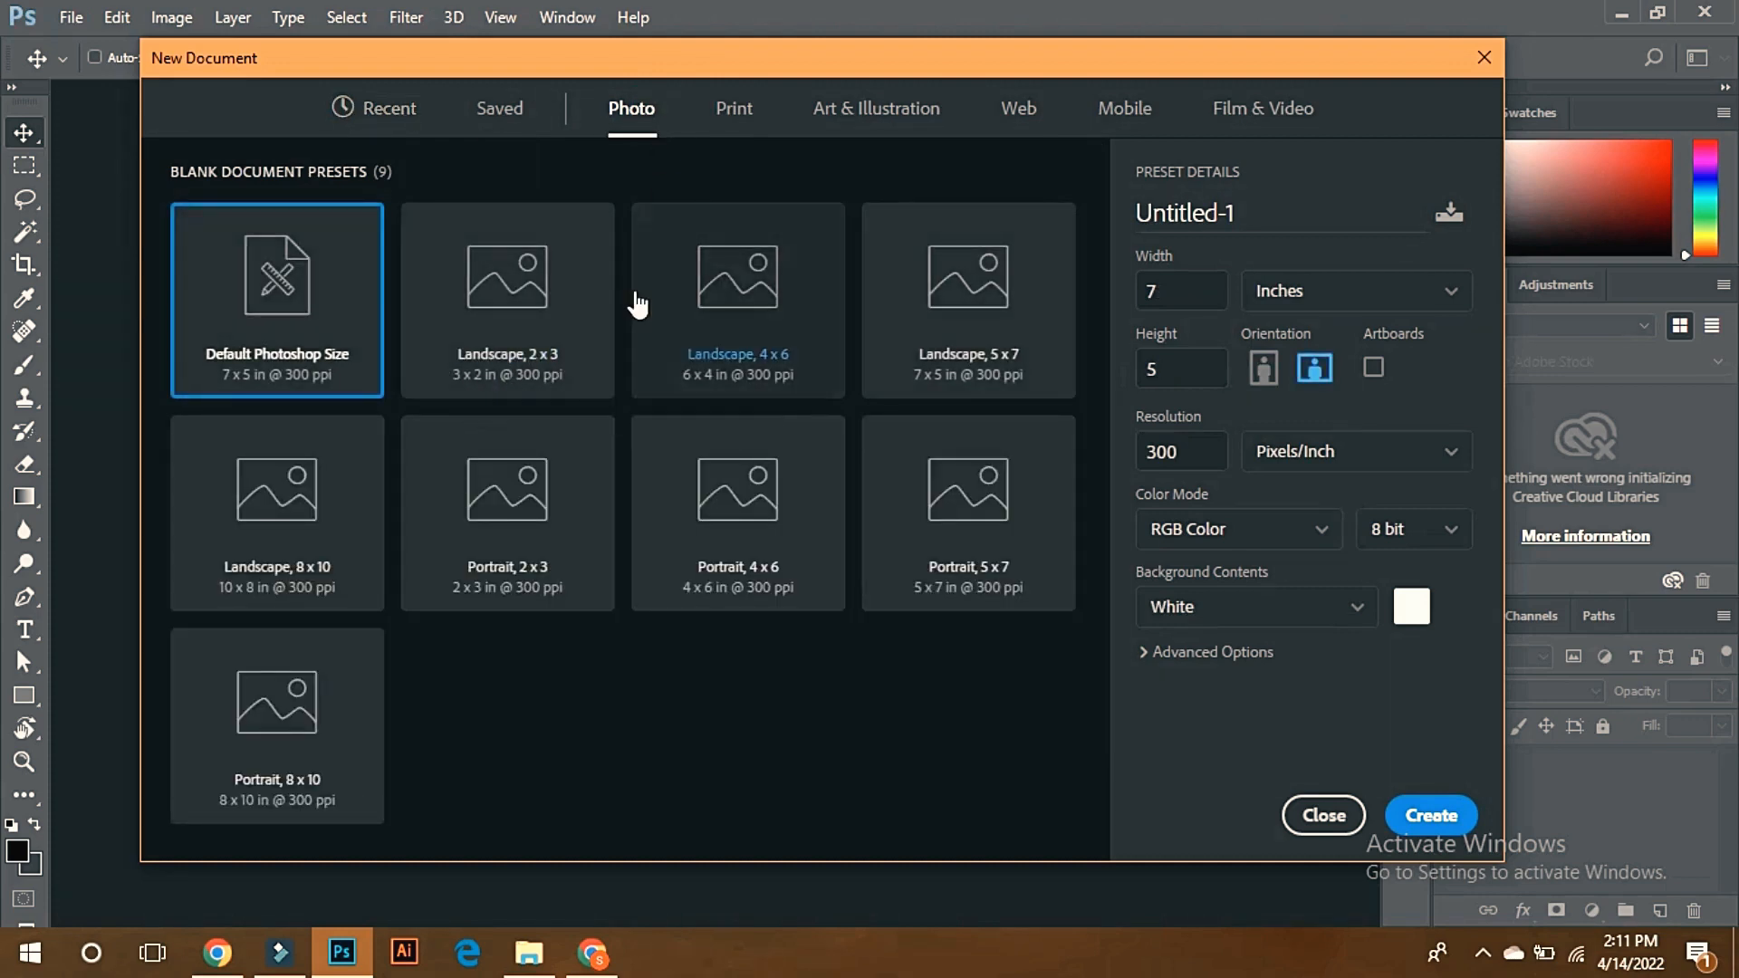
pyautogui.click(730, 110)
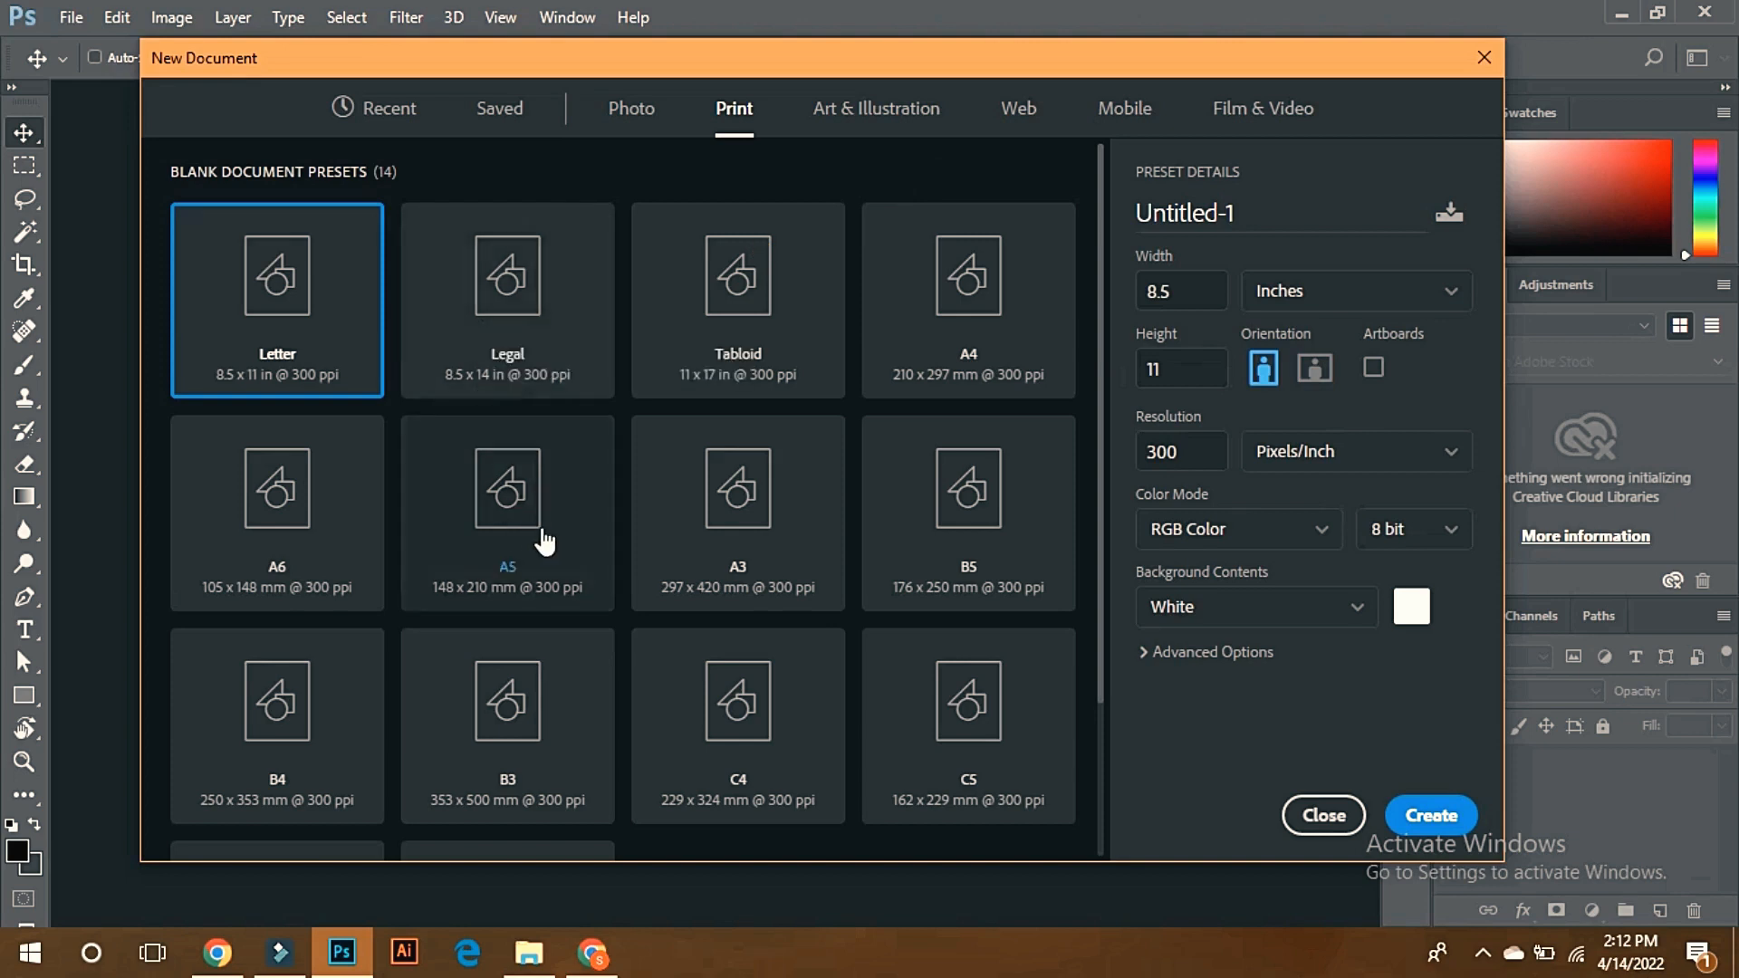
pyautogui.click(516, 290)
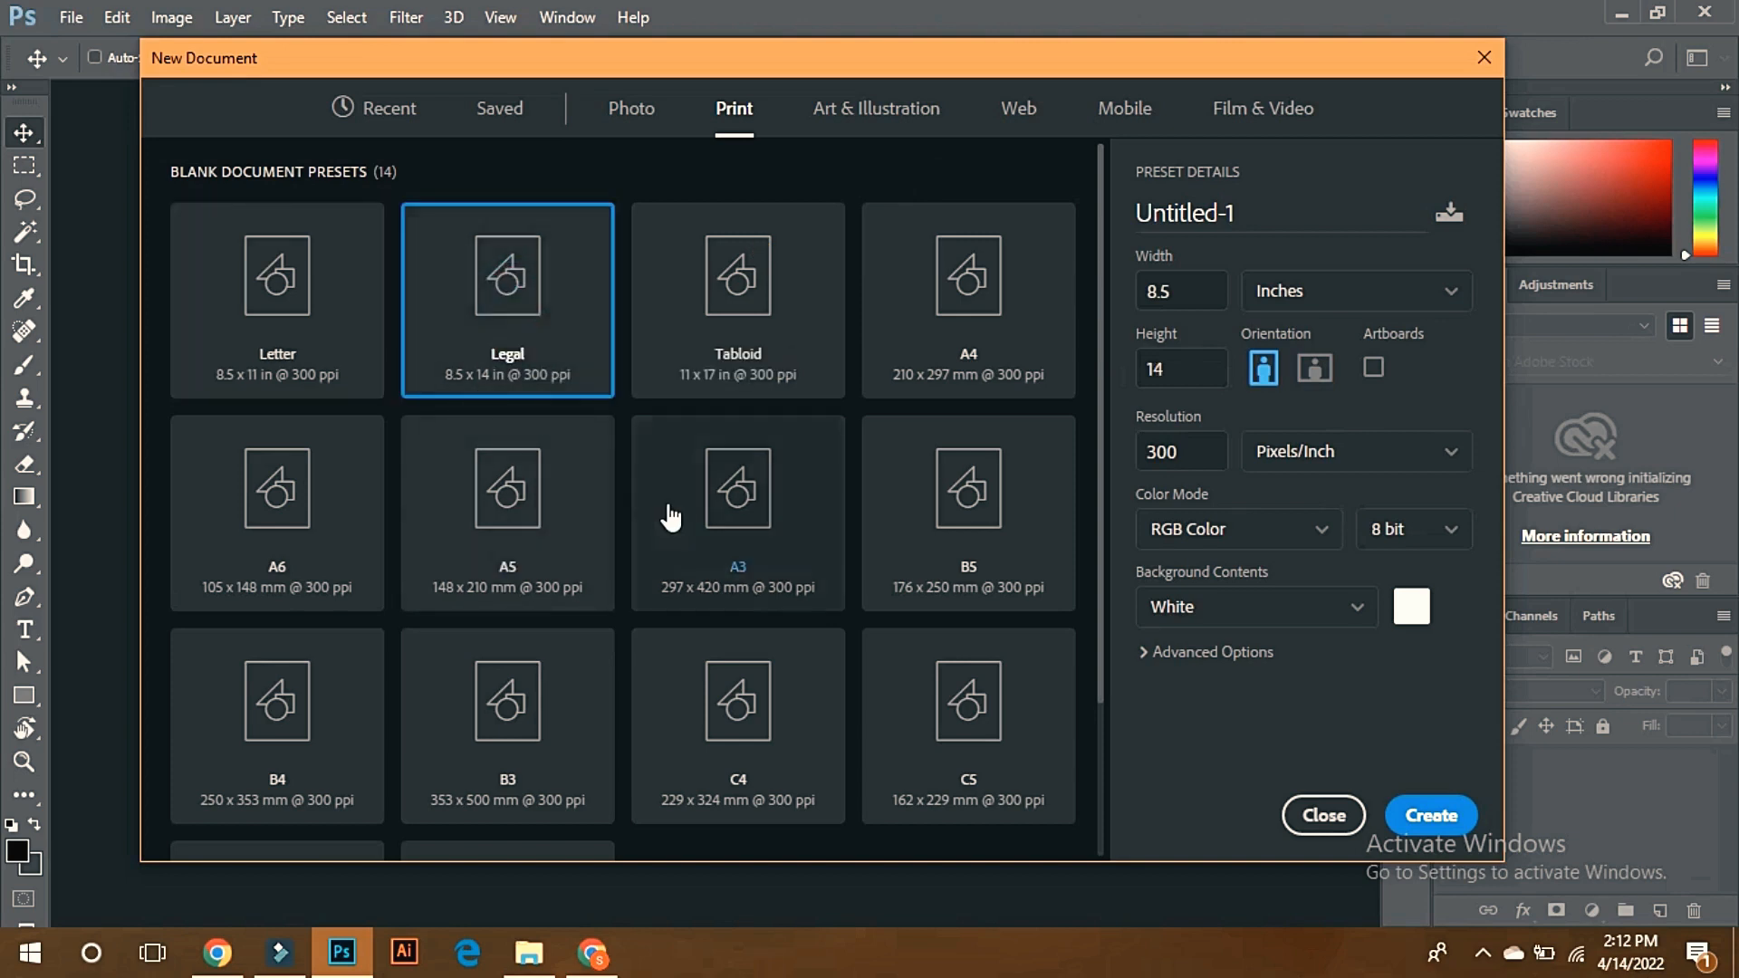
pyautogui.click(1432, 818)
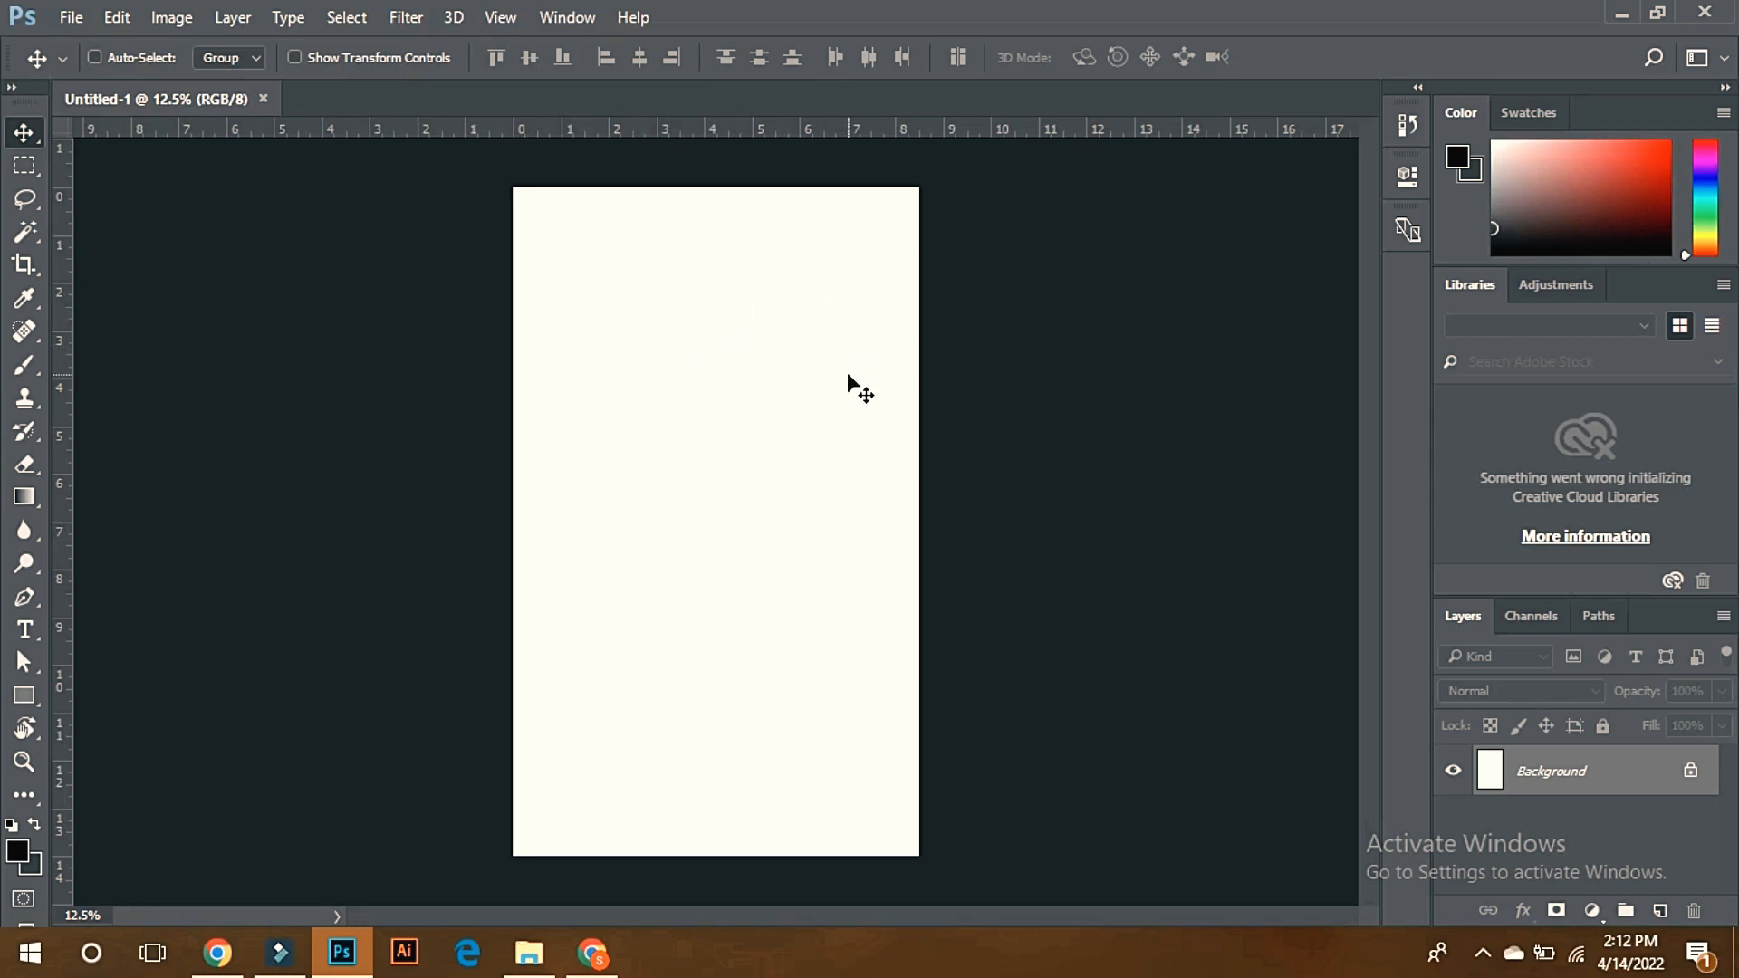
# Close the Legal-size document and open the settings for a new document
pyautogui.click(264, 97)
pyautogui.click(71, 22)
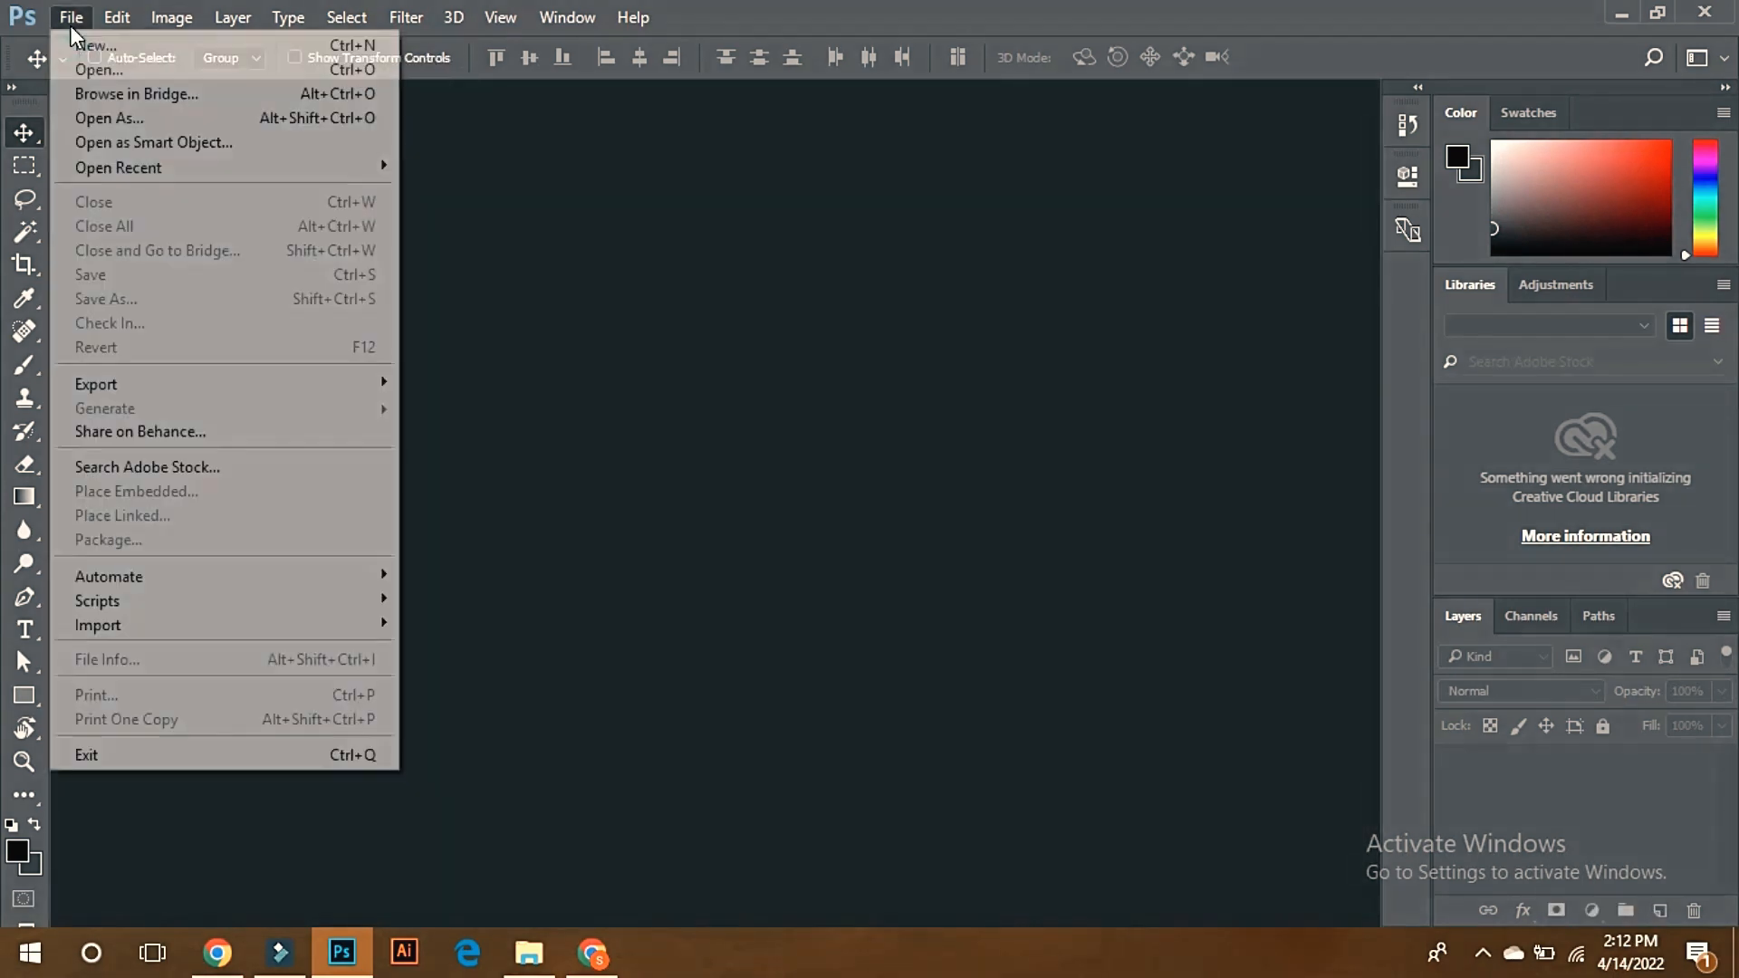
pyautogui.click(74, 45)
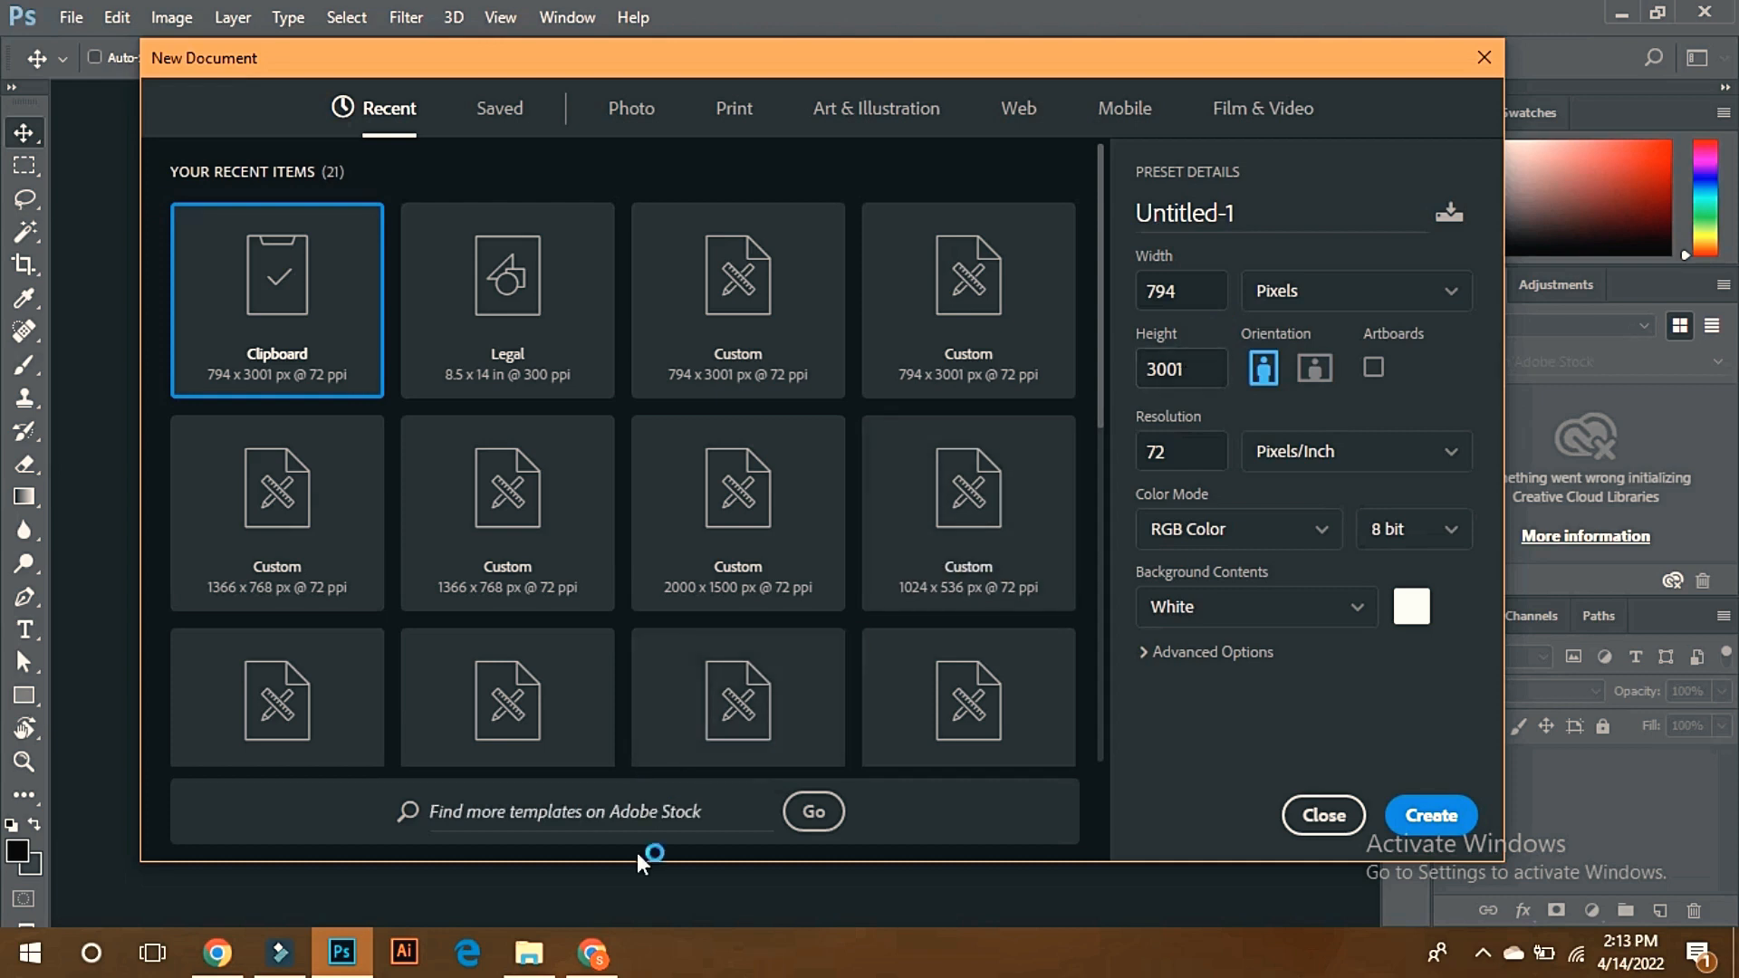
# Switch to Chrome and search Google for "facebook cover size"
pyautogui.click(593, 958)
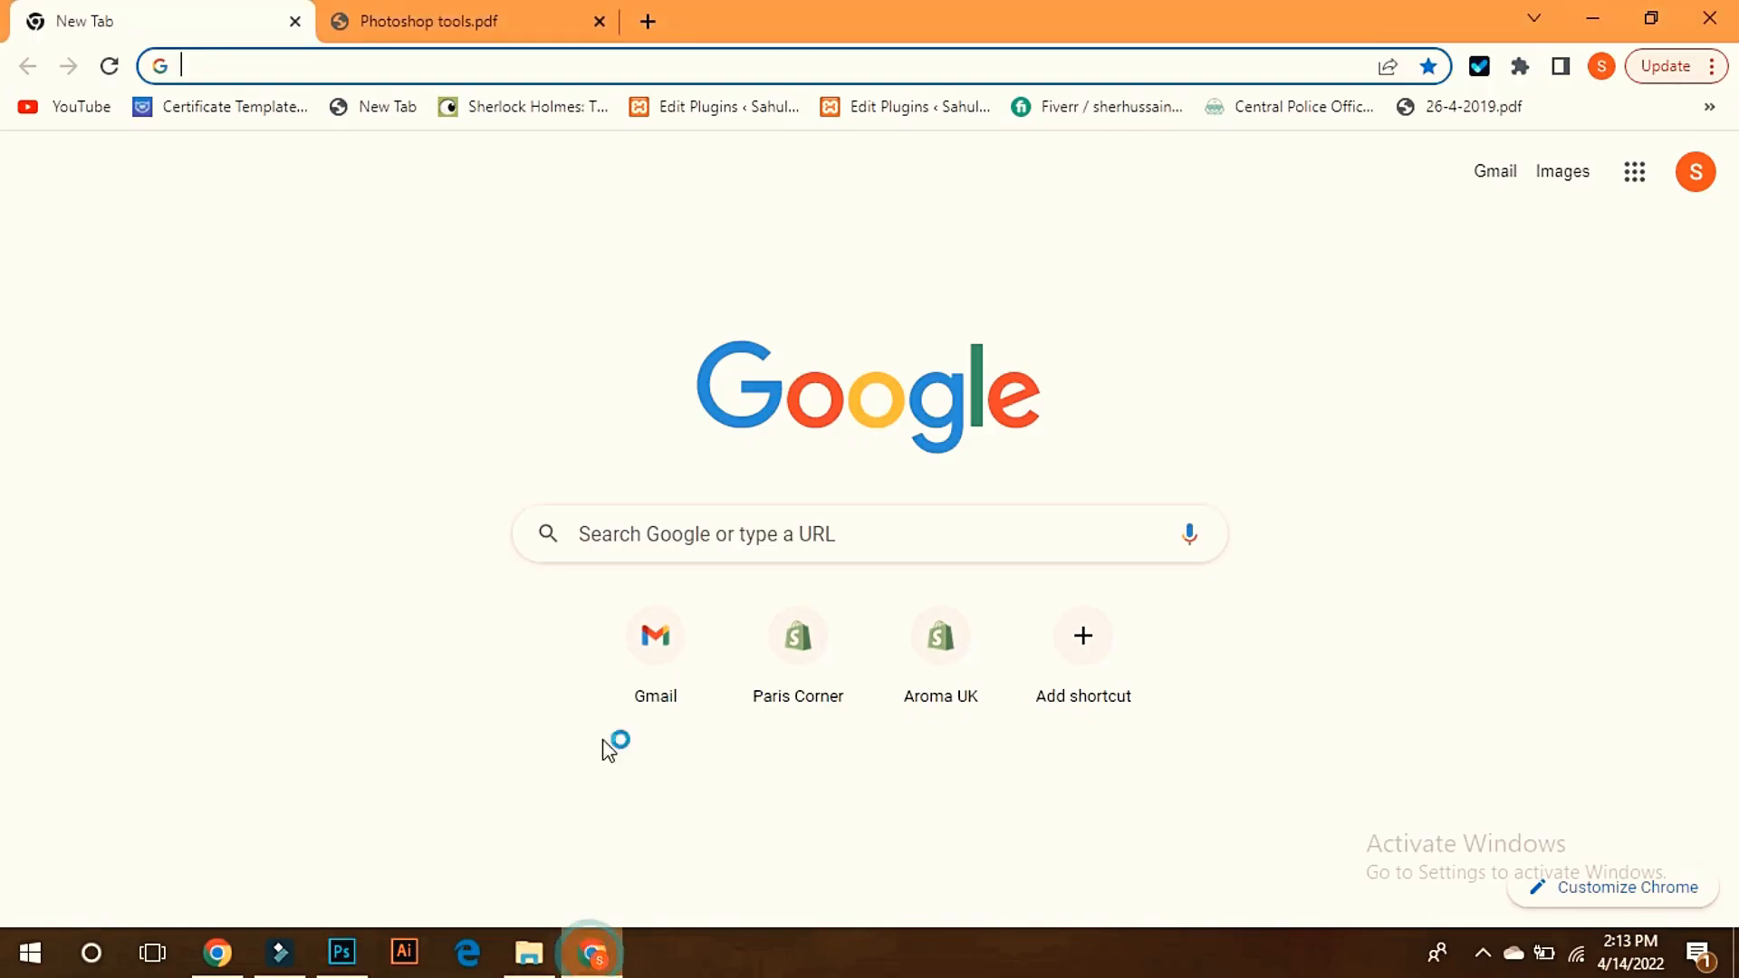
pyautogui.click(606, 527)
pyautogui.write('fac')
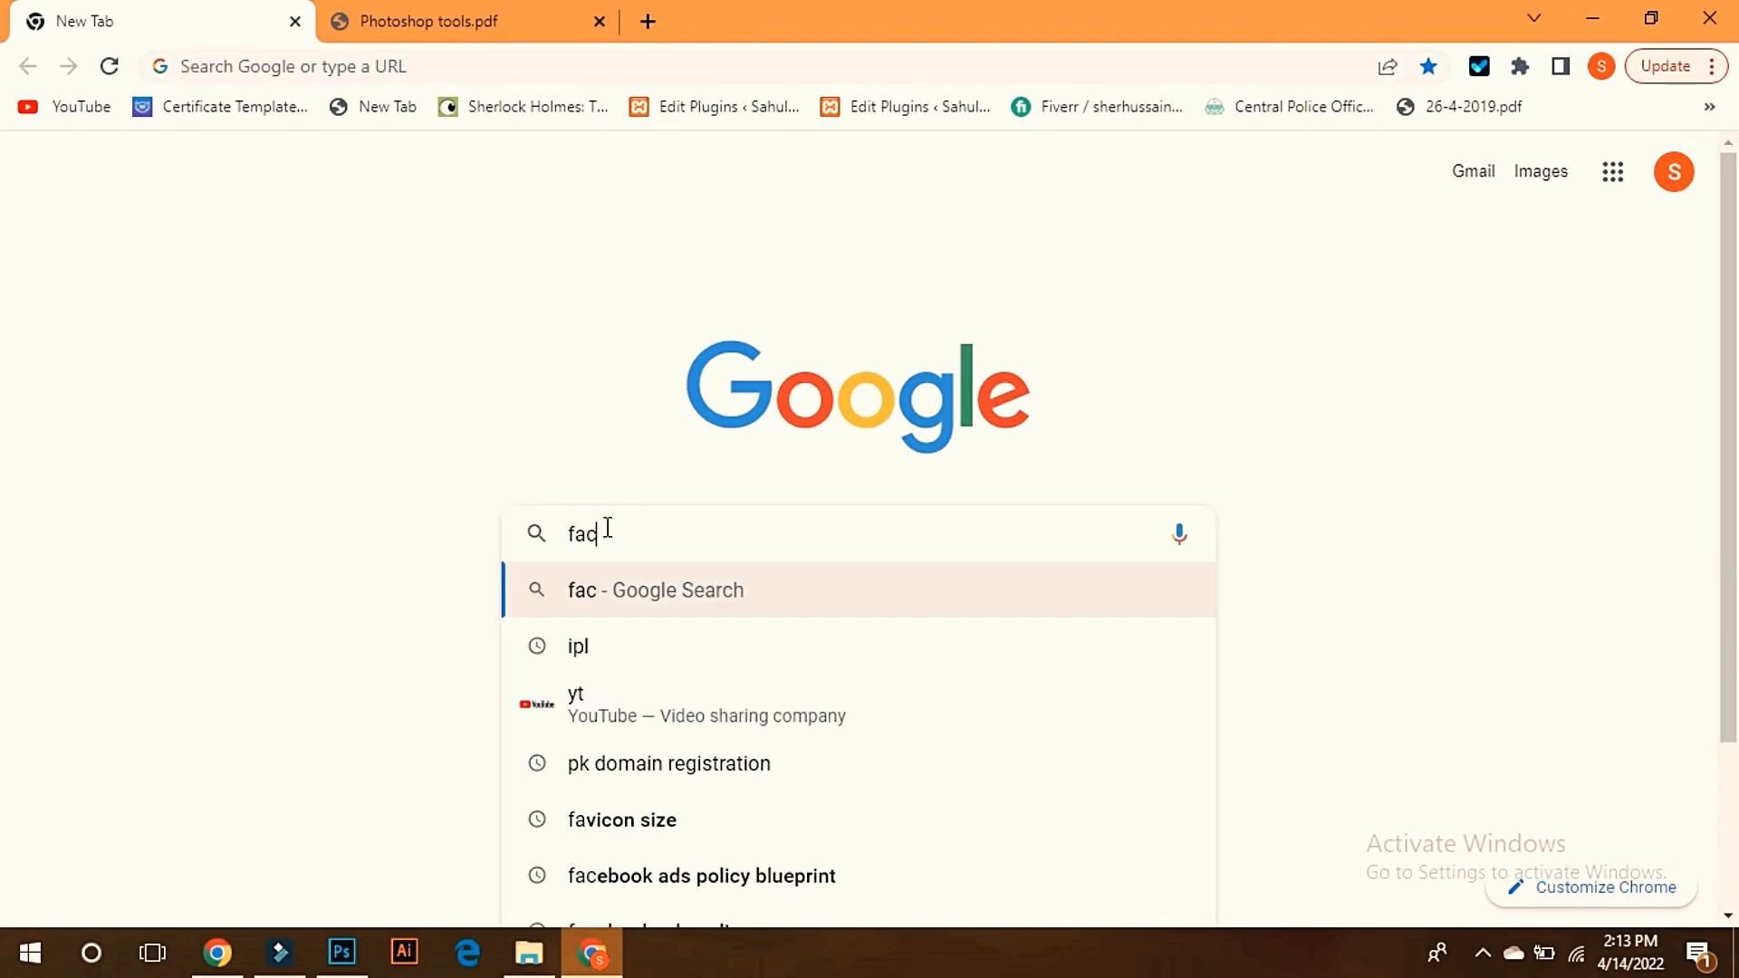
pyautogui.write('ebook o')
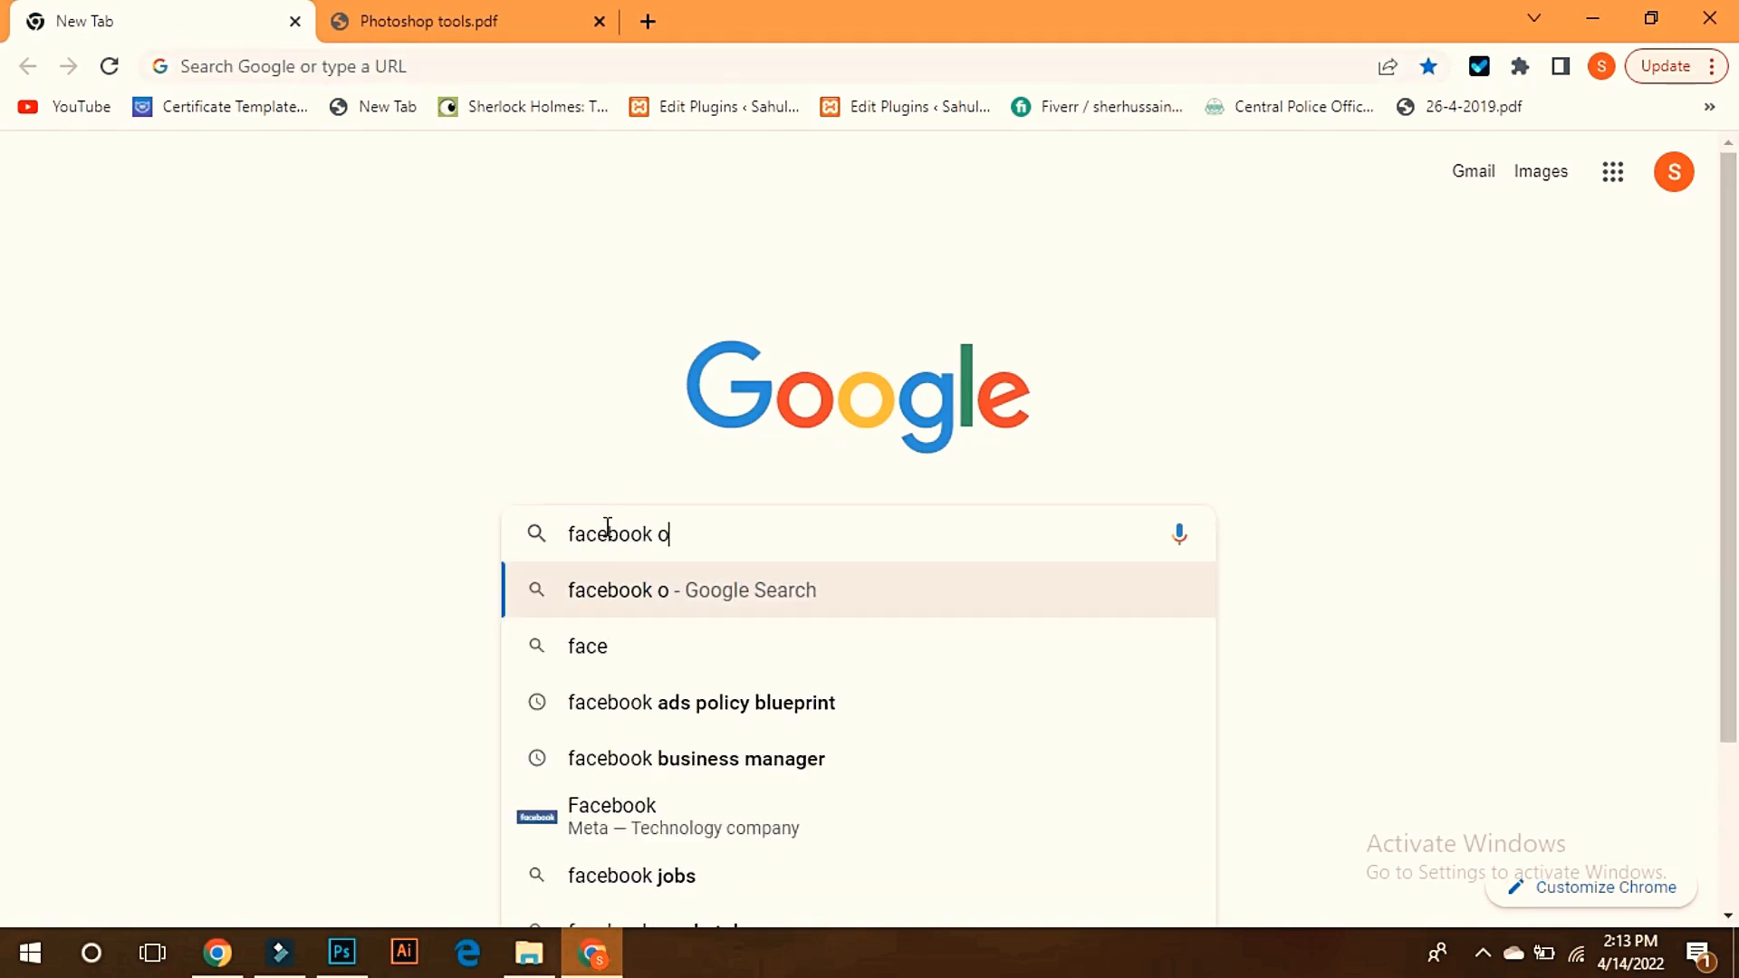
pyautogui.press('BackSpace')
pyautogui.write('cove')
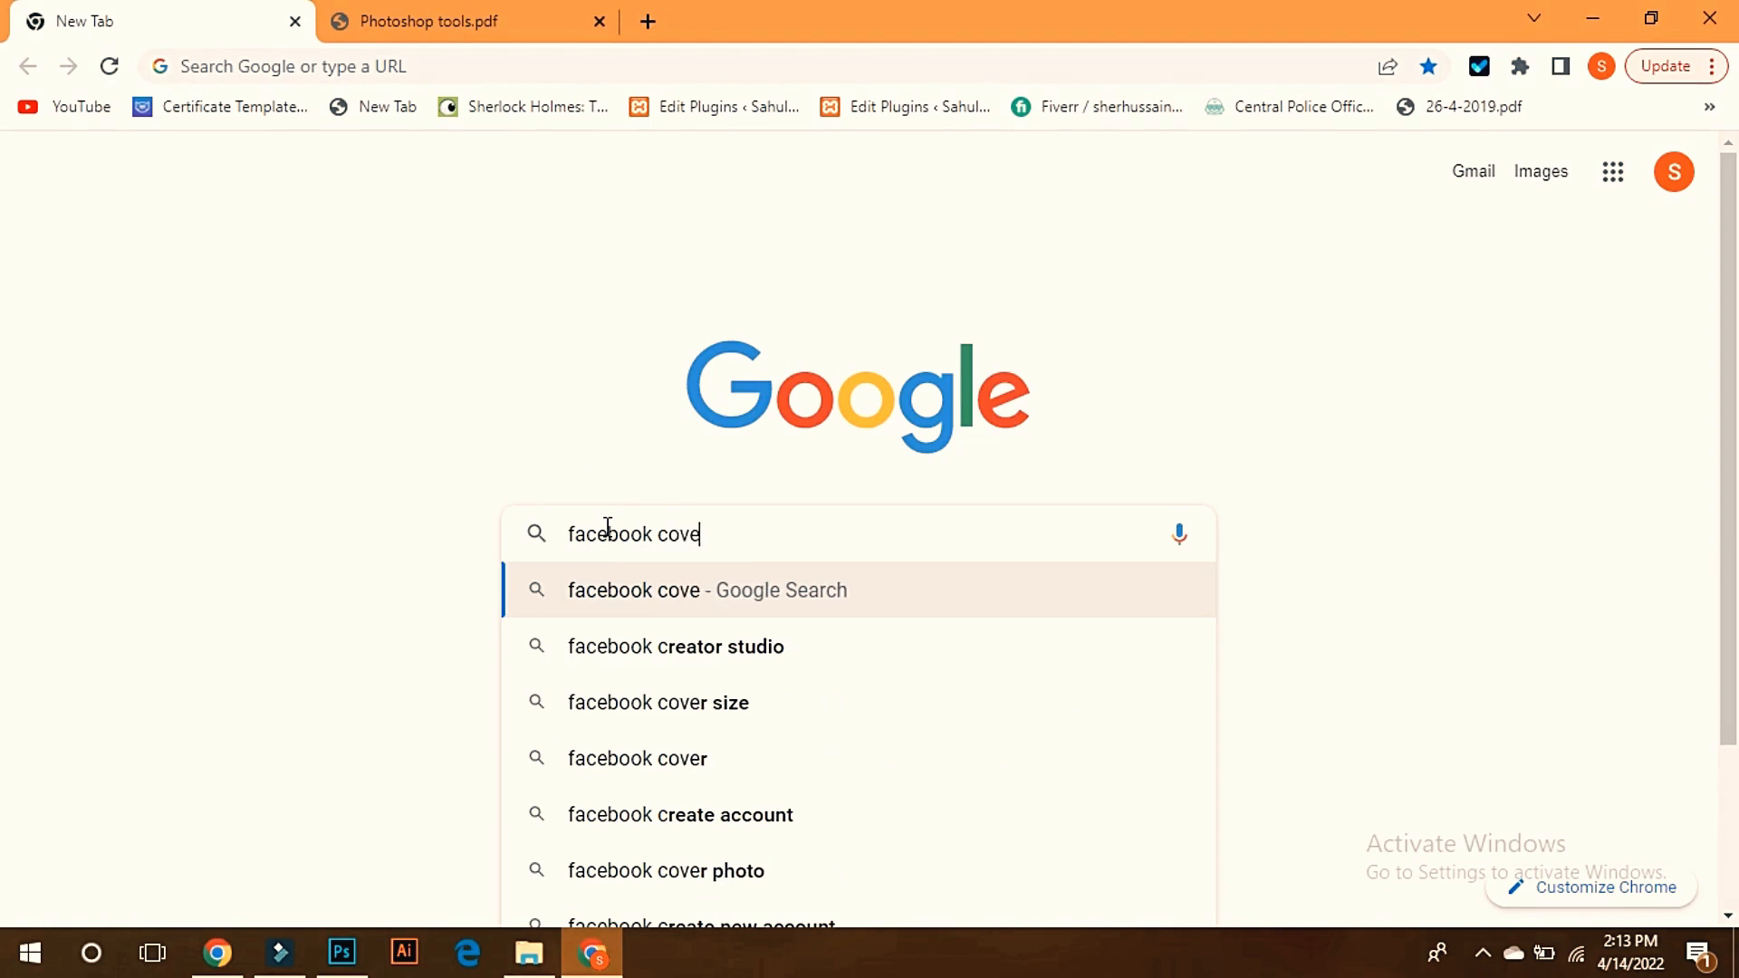
pyautogui.write('r size')
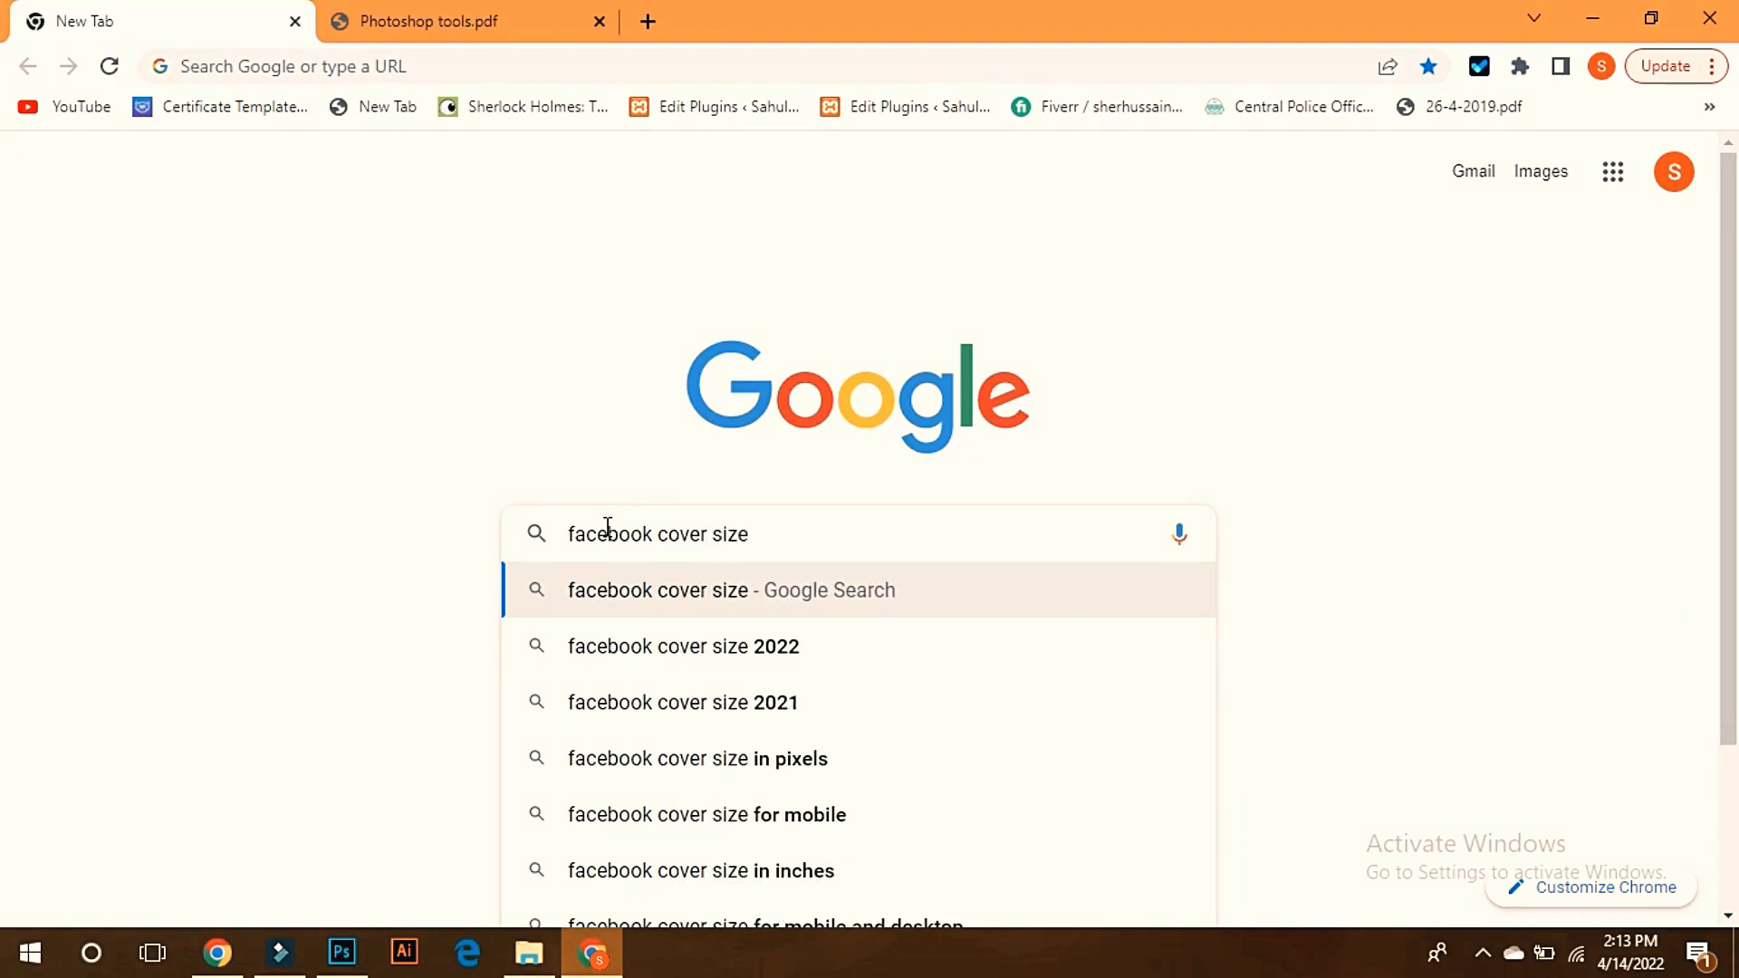
pyautogui.press('Return')
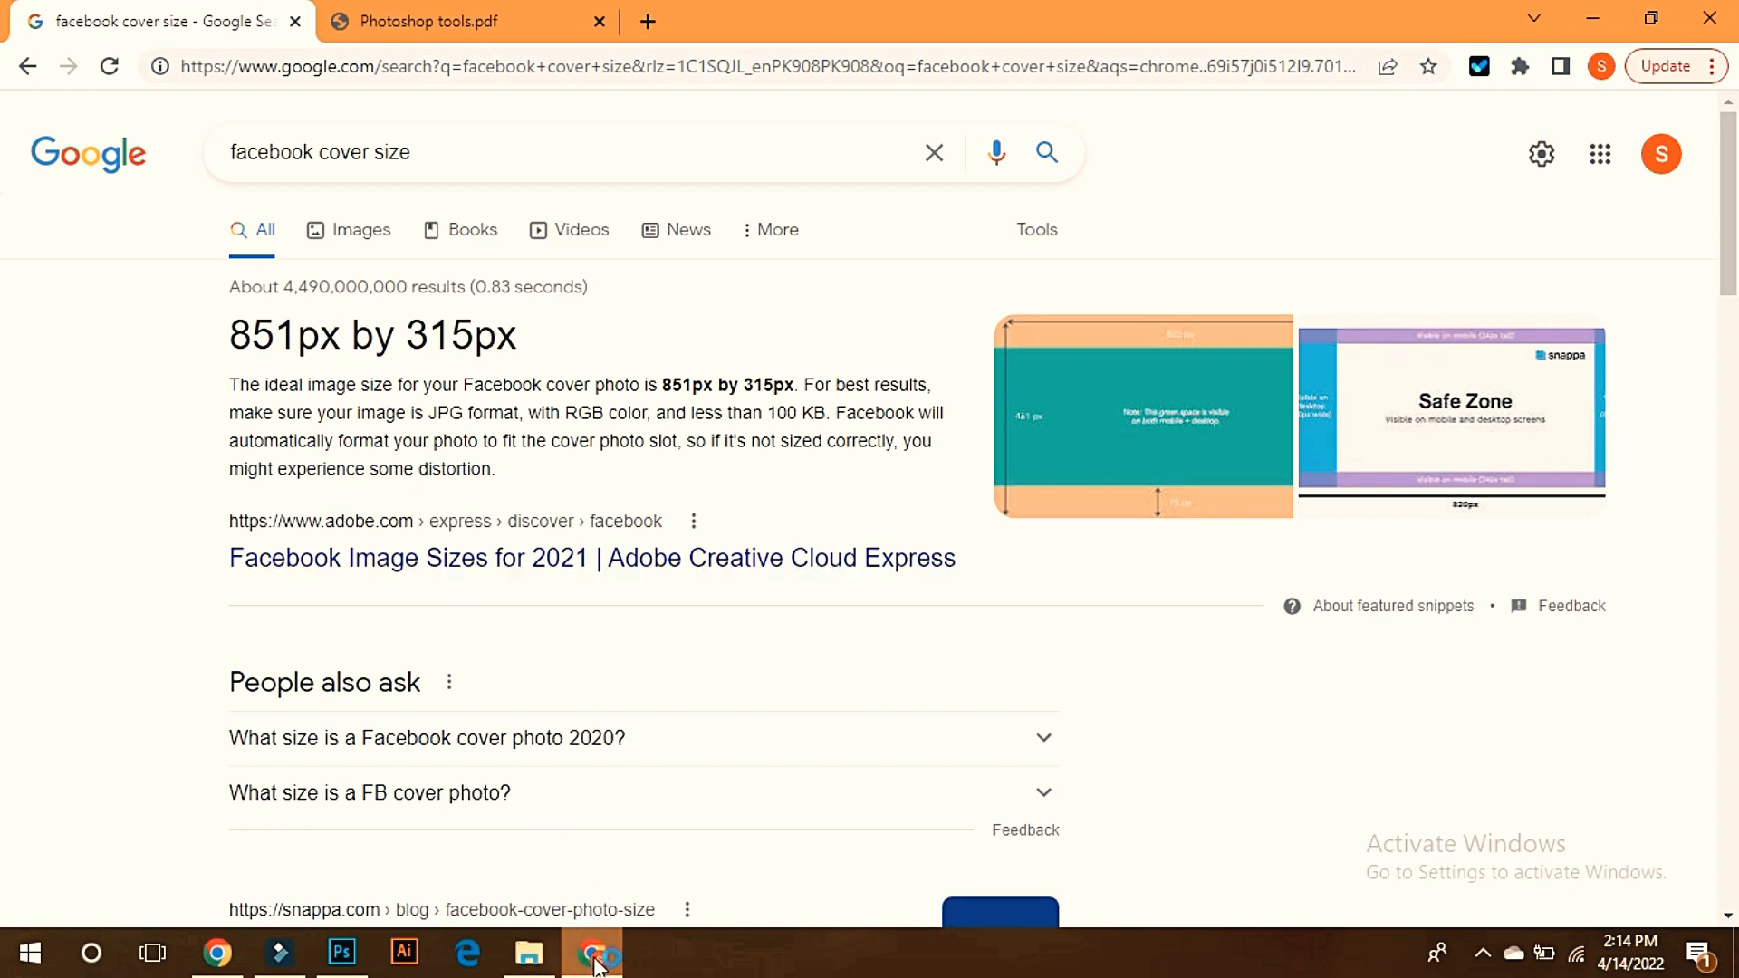
# Switch to Photoshop and create a new document 851 pixels wide and 315 pixels high
pyautogui.click(342, 951)
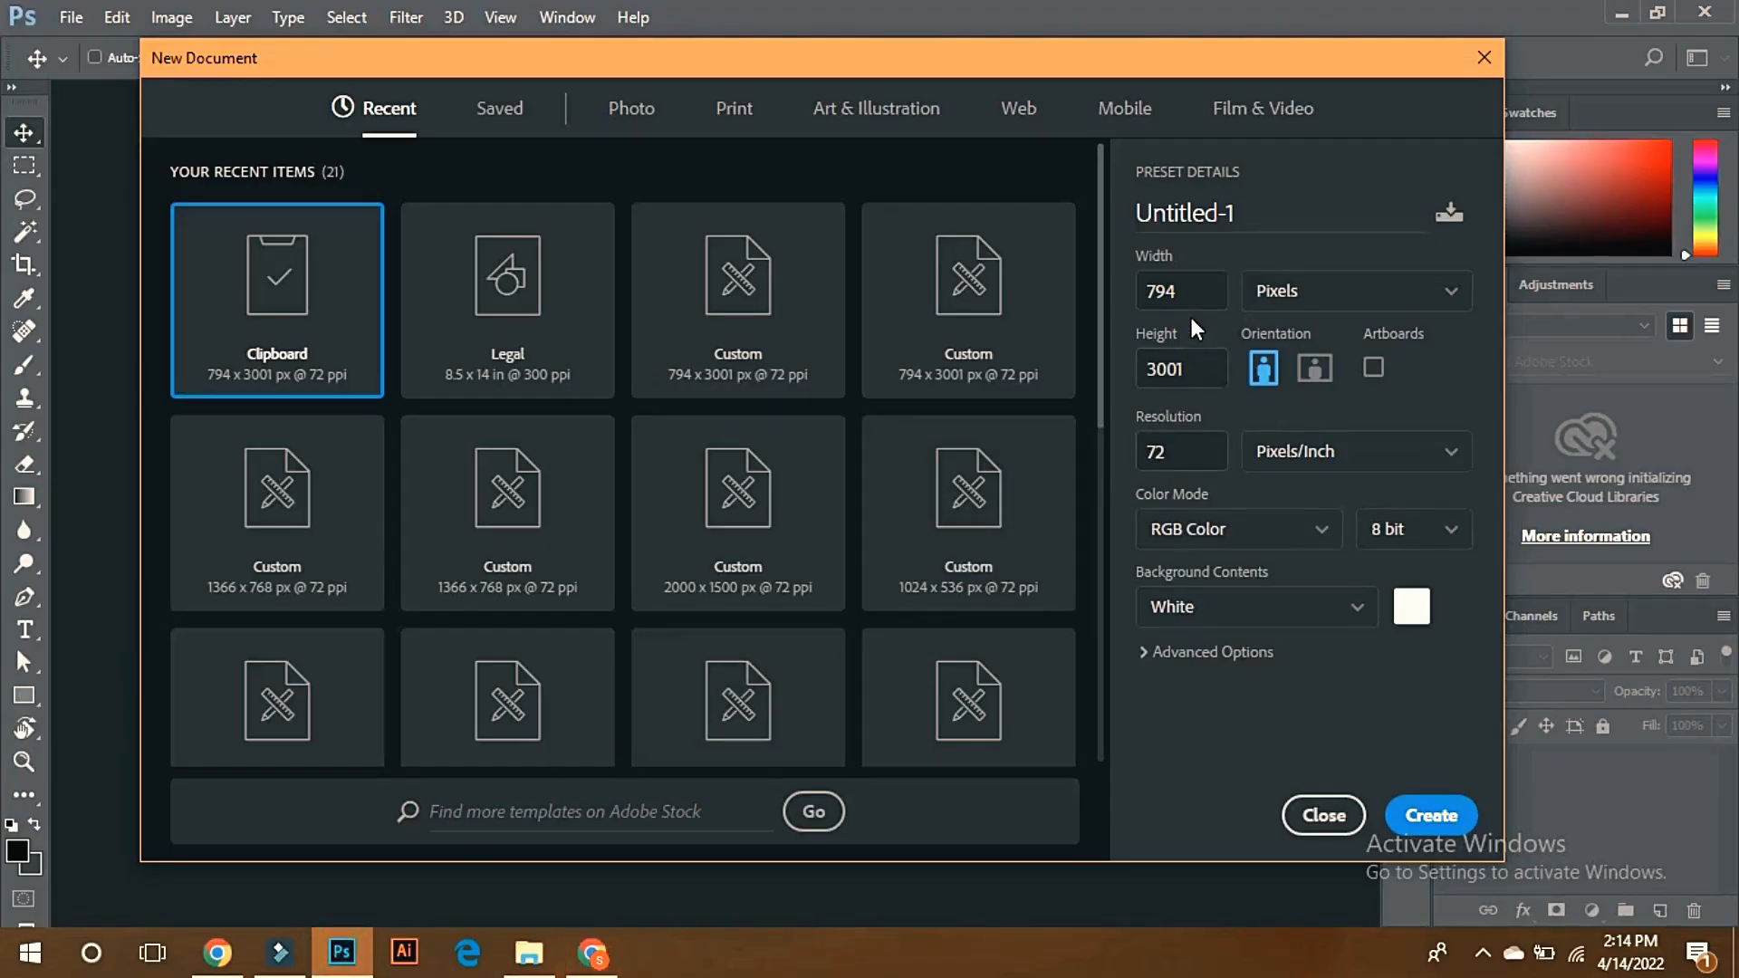
pyautogui.click(1173, 291)
pyautogui.write('851')
pyautogui.click(1204, 373)
pyautogui.write('3')
pyautogui.click(1424, 815)
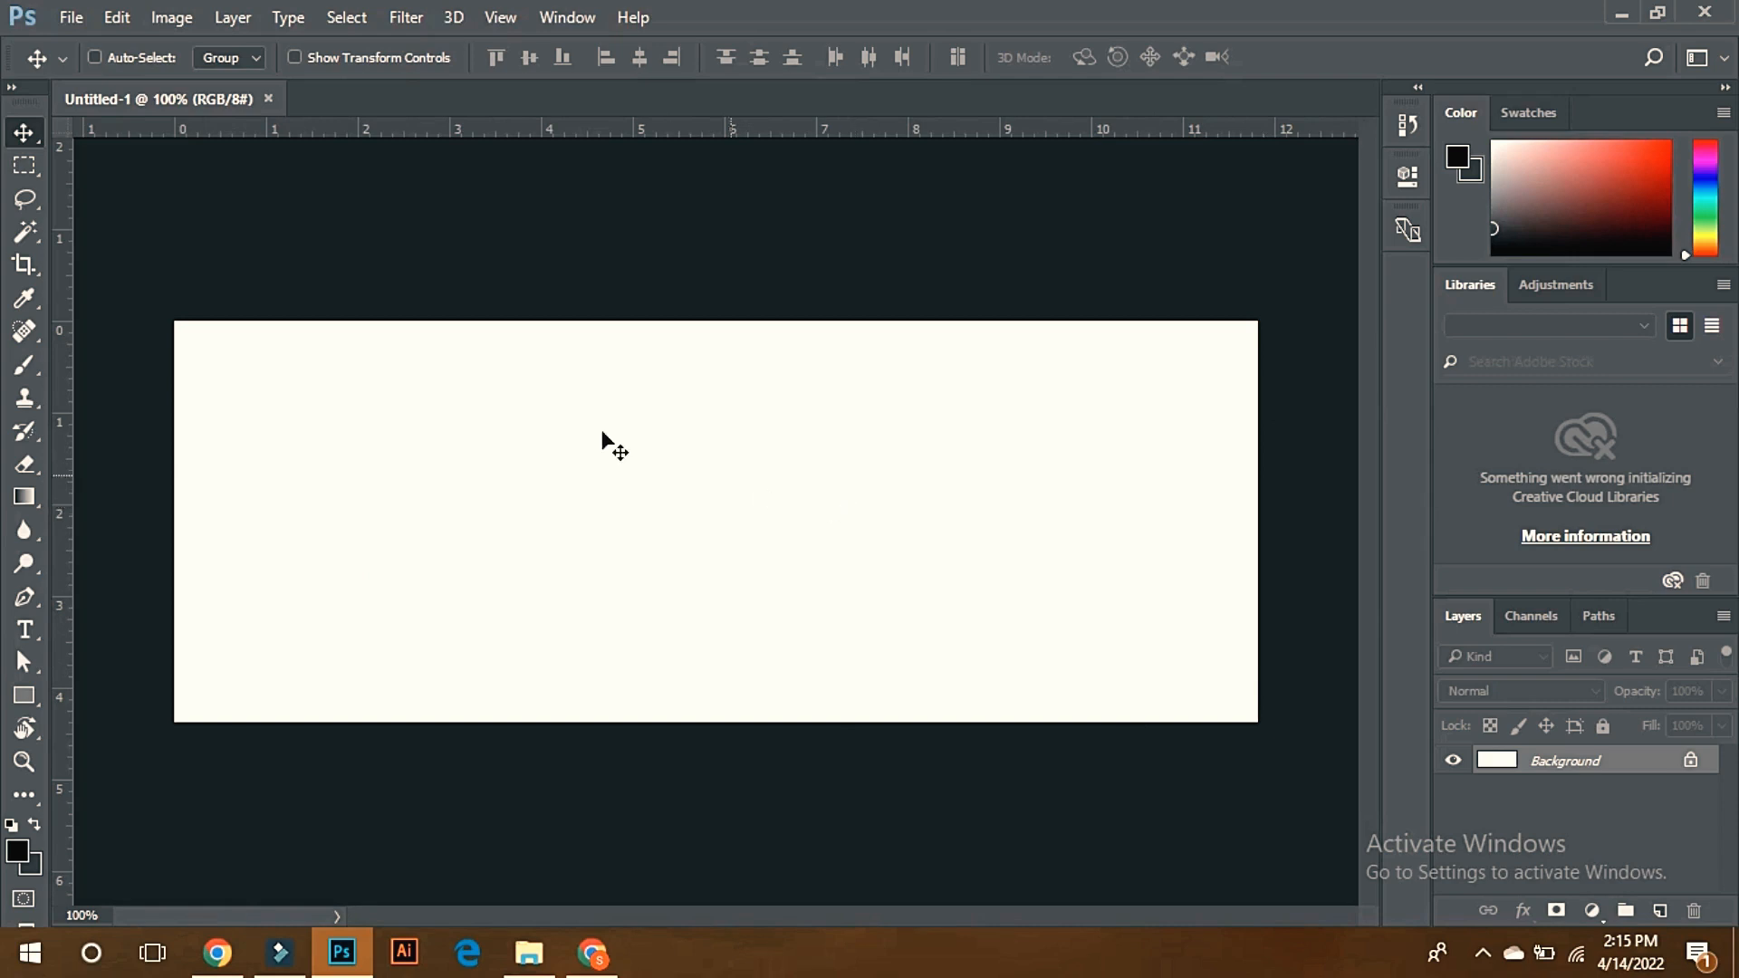
# Close the Facebook cover document, open the settings for a new one and review the available measurement units
pyautogui.click(268, 97)
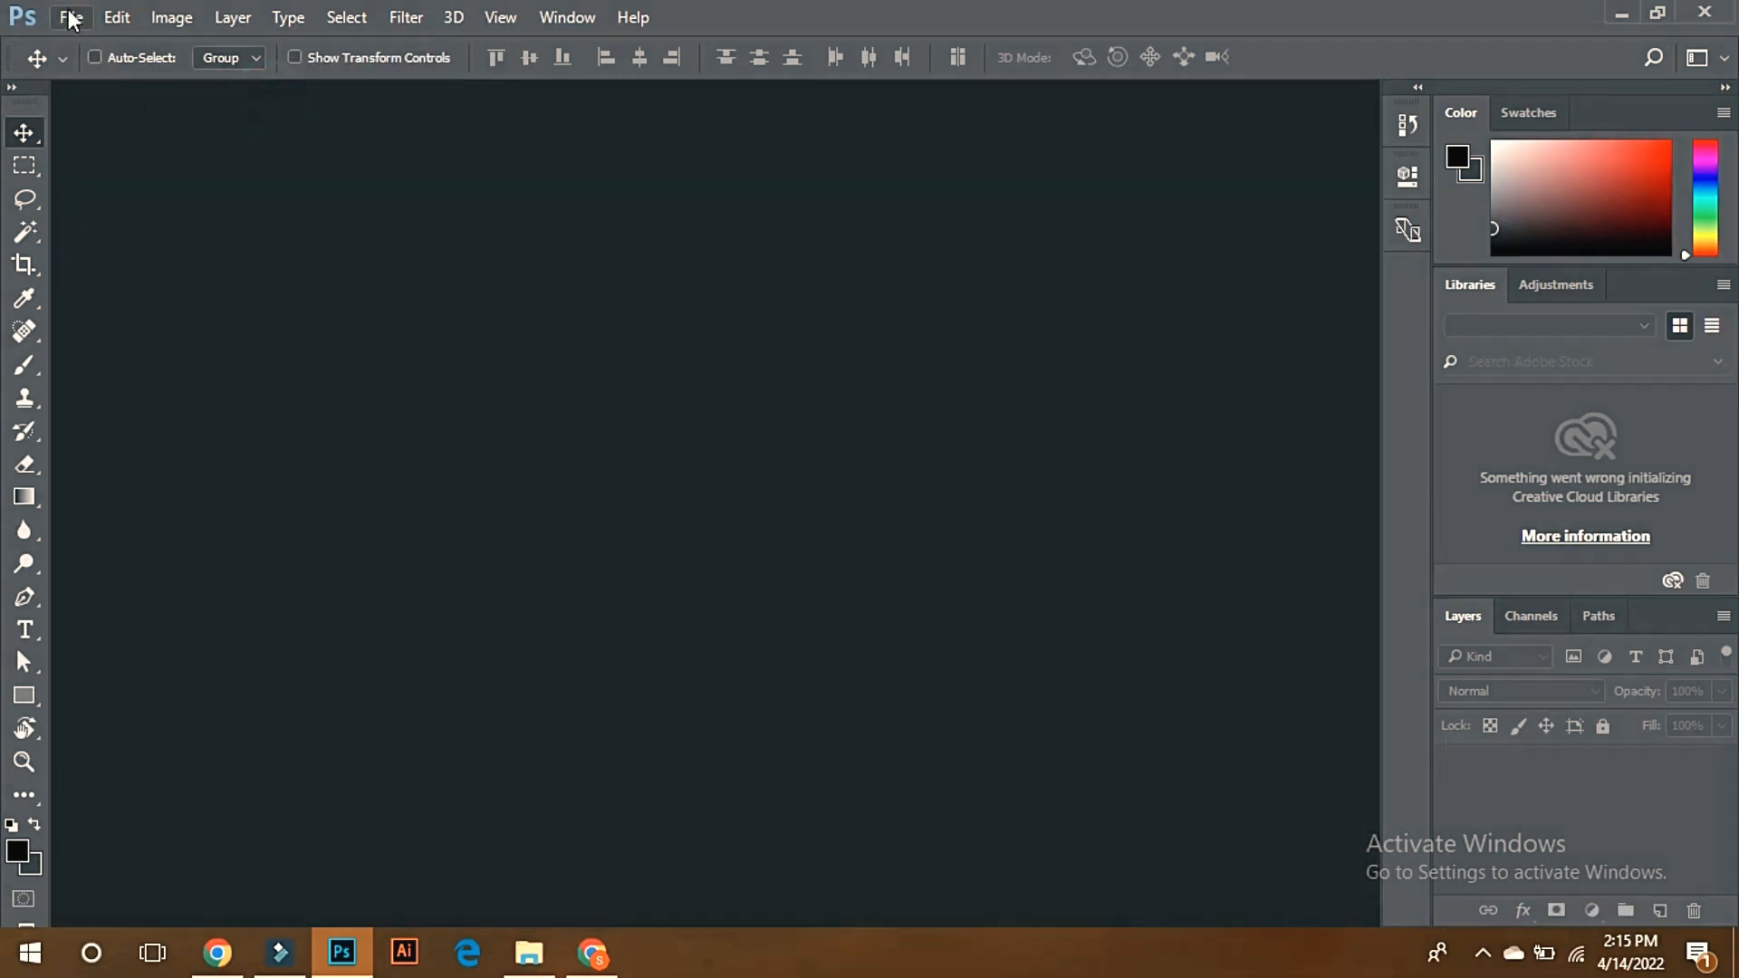
pyautogui.click(68, 18)
pyautogui.click(131, 45)
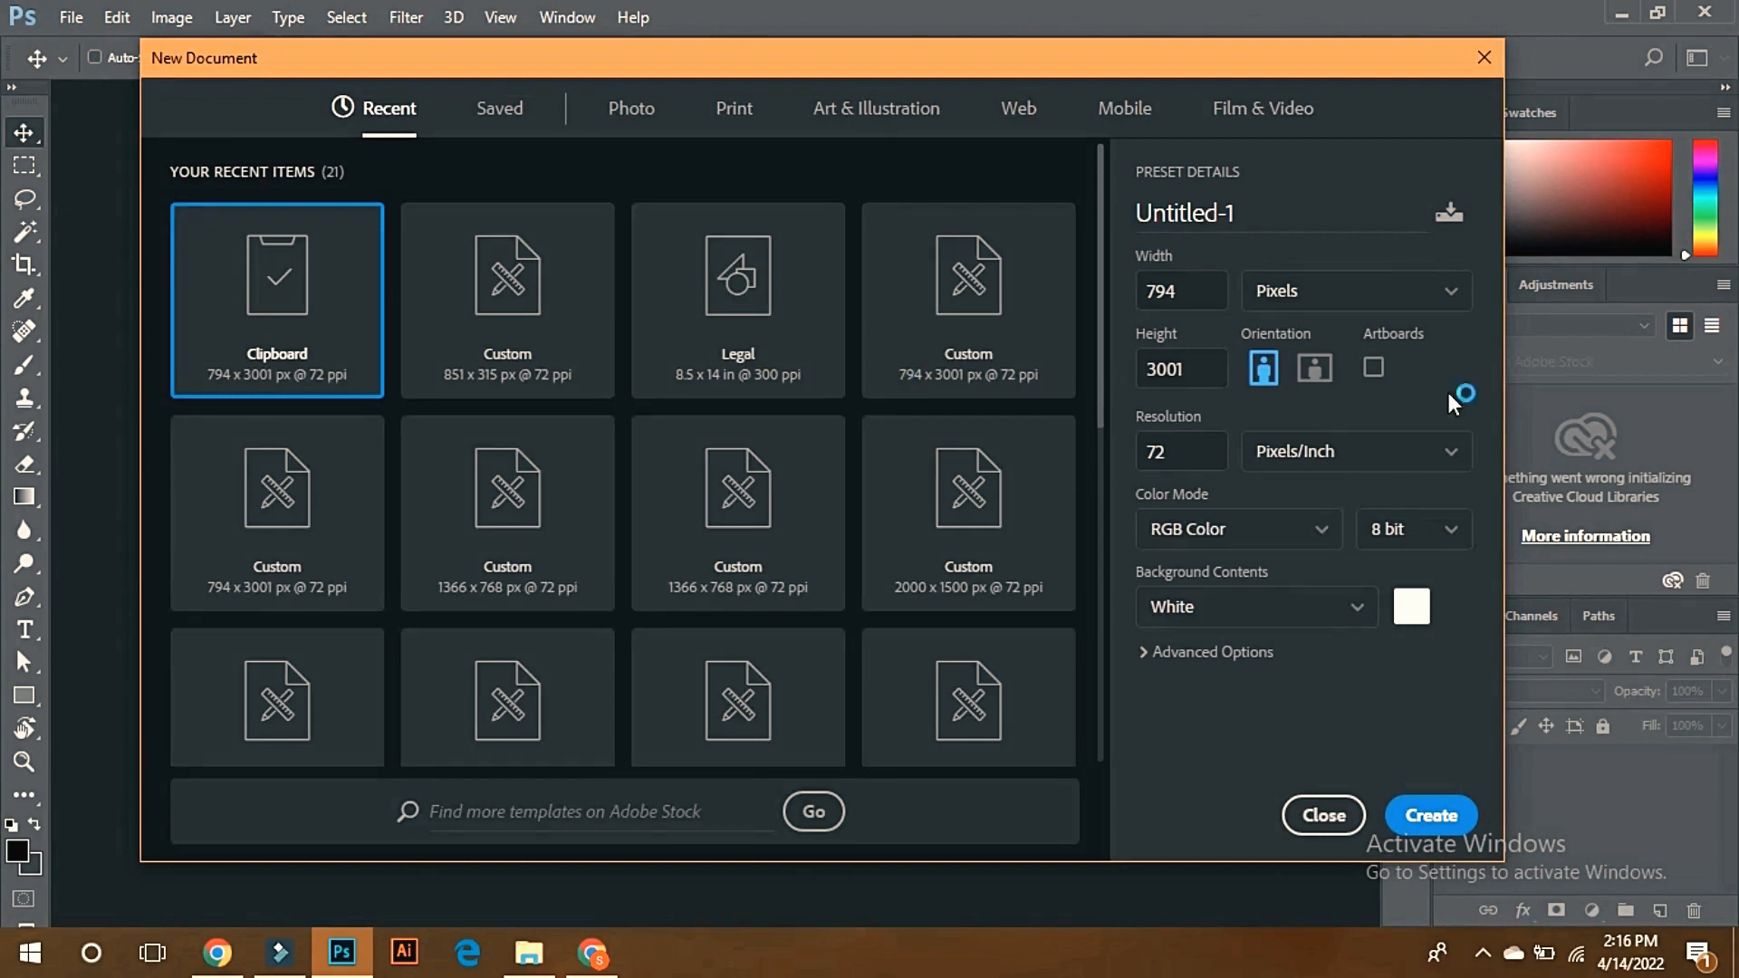
pyautogui.click(1449, 290)
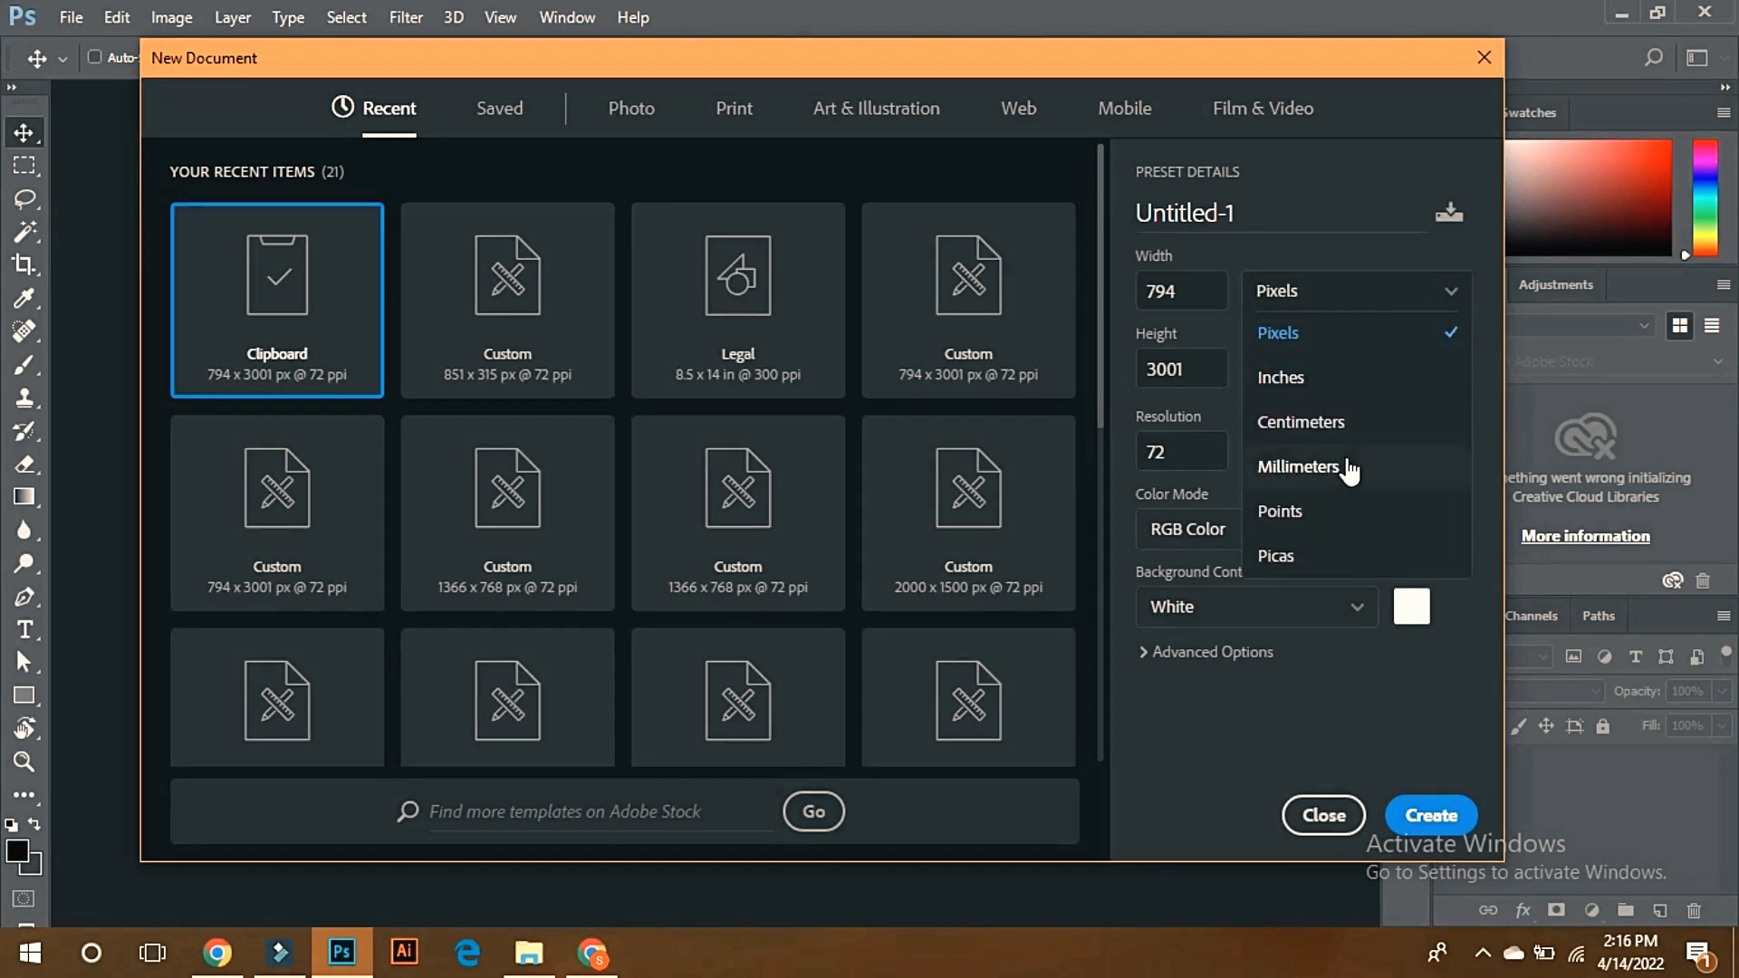
pyautogui.click(1450, 290)
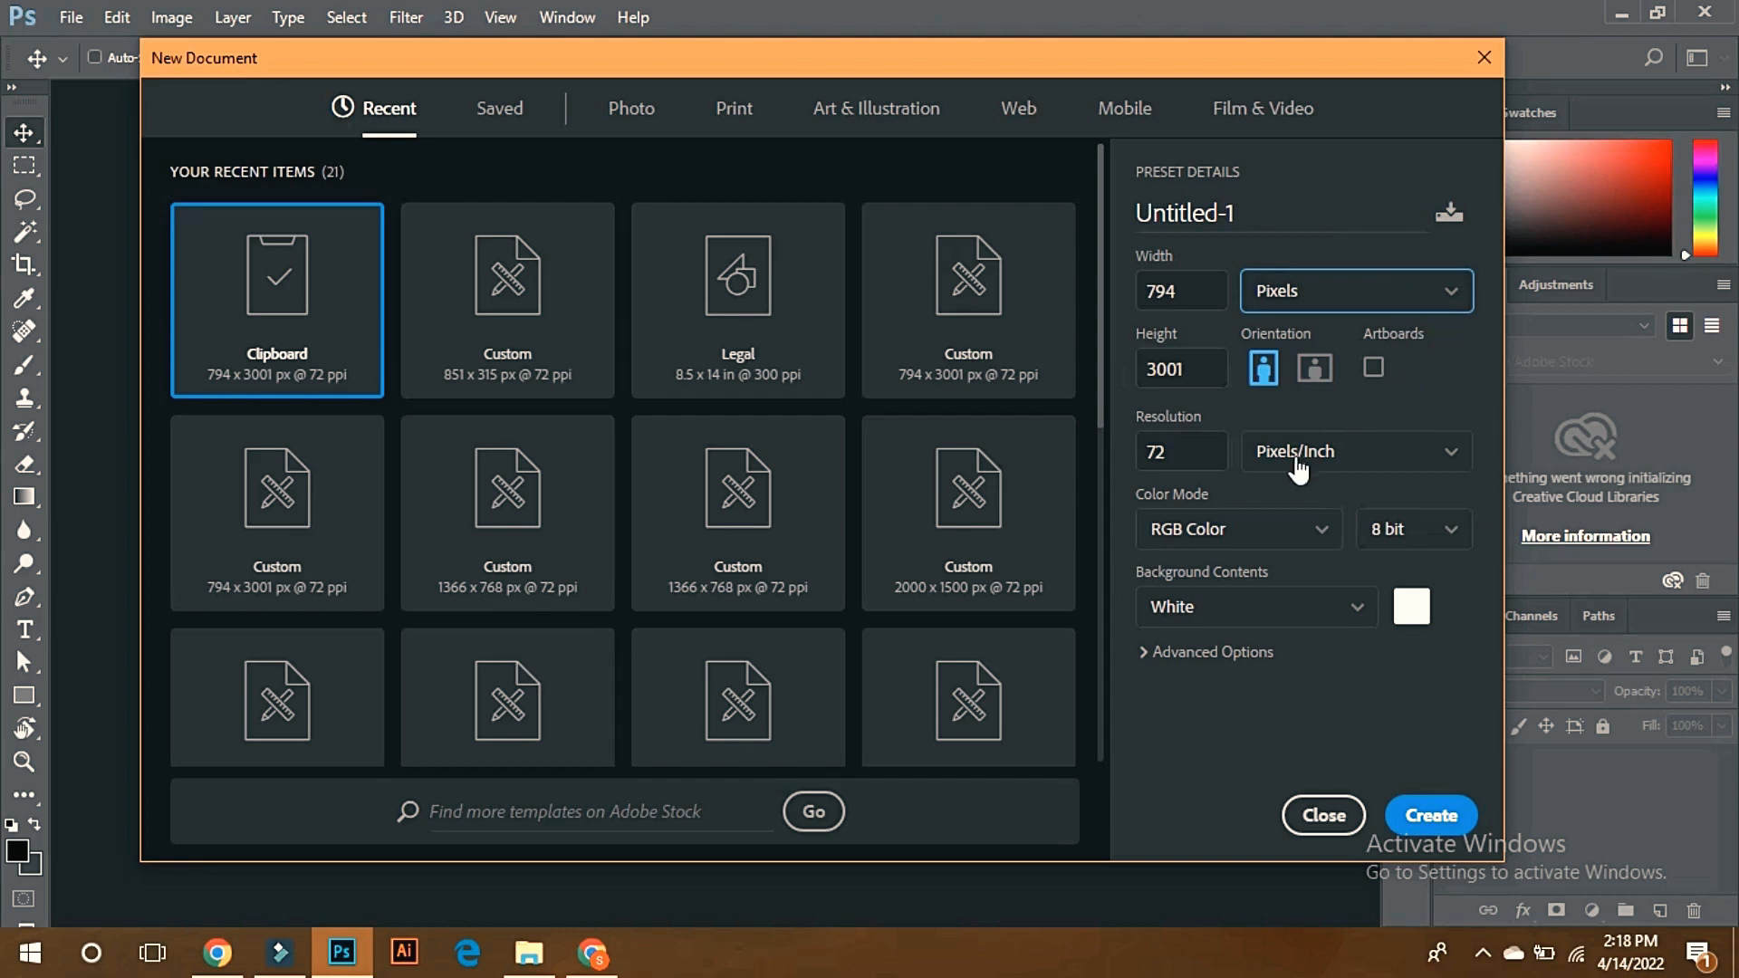
# Switch to Chrome and search Google for "visiting card size"
pyautogui.click(593, 953)
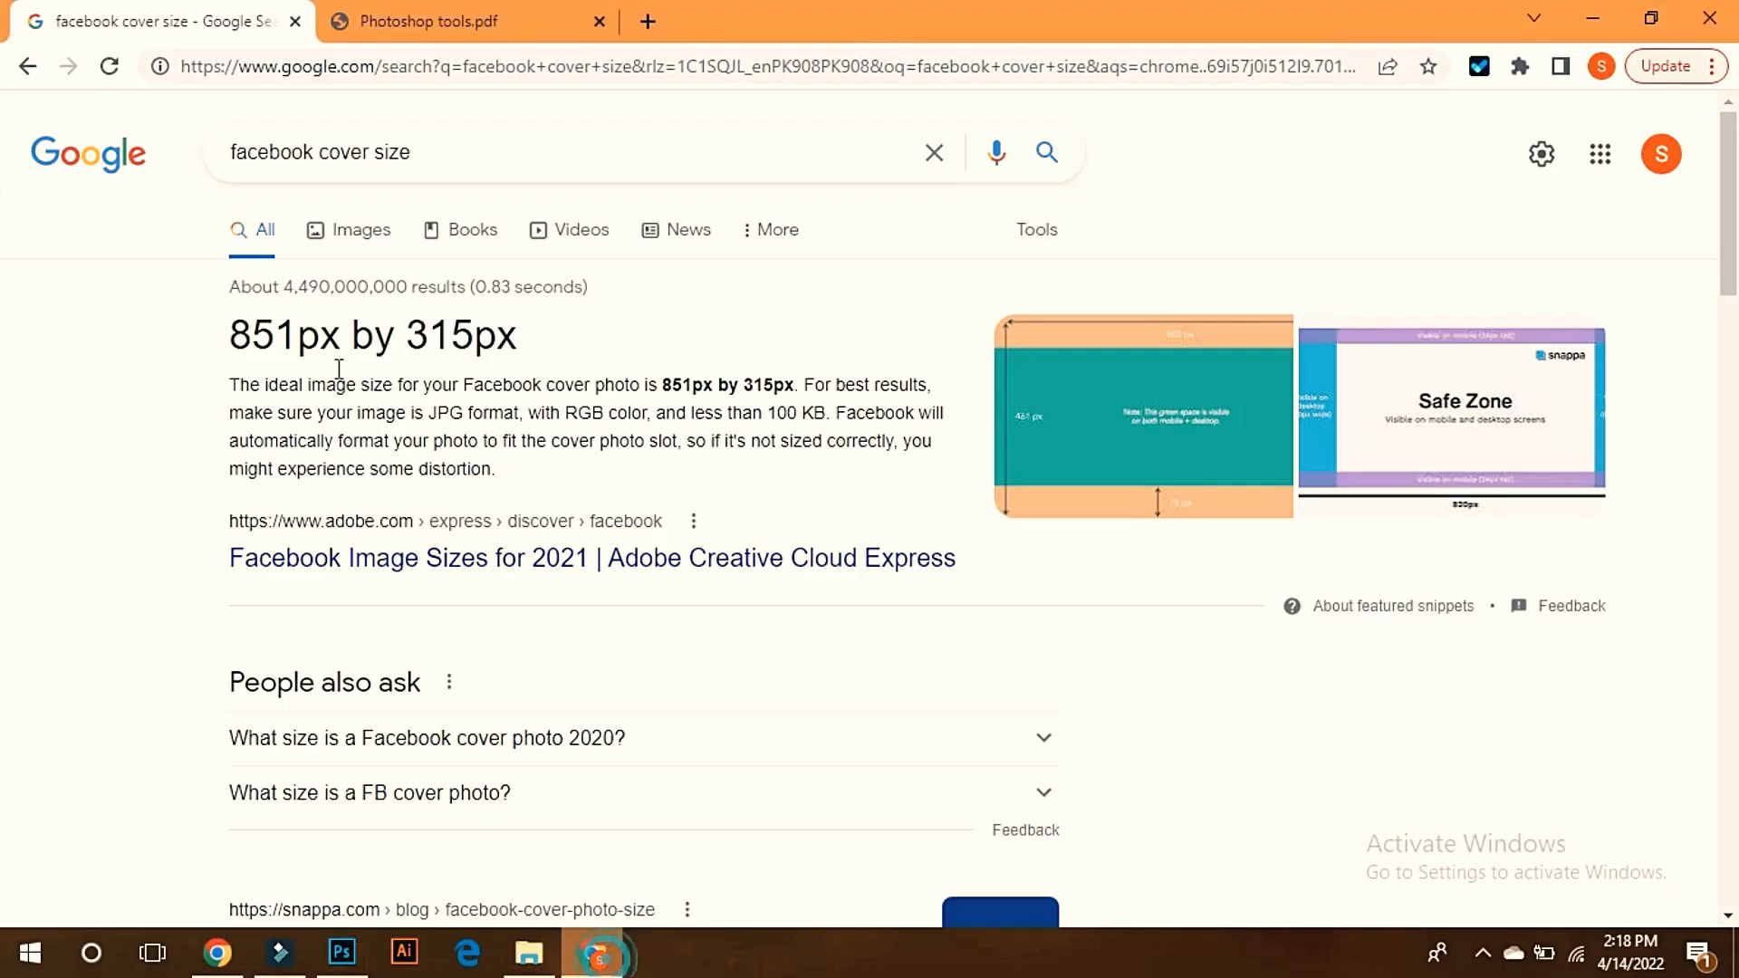
pyautogui.click(462, 151)
pyautogui.moveTo(371, 151); pyautogui.dragTo(140, 186)
pyautogui.write('visiting card')
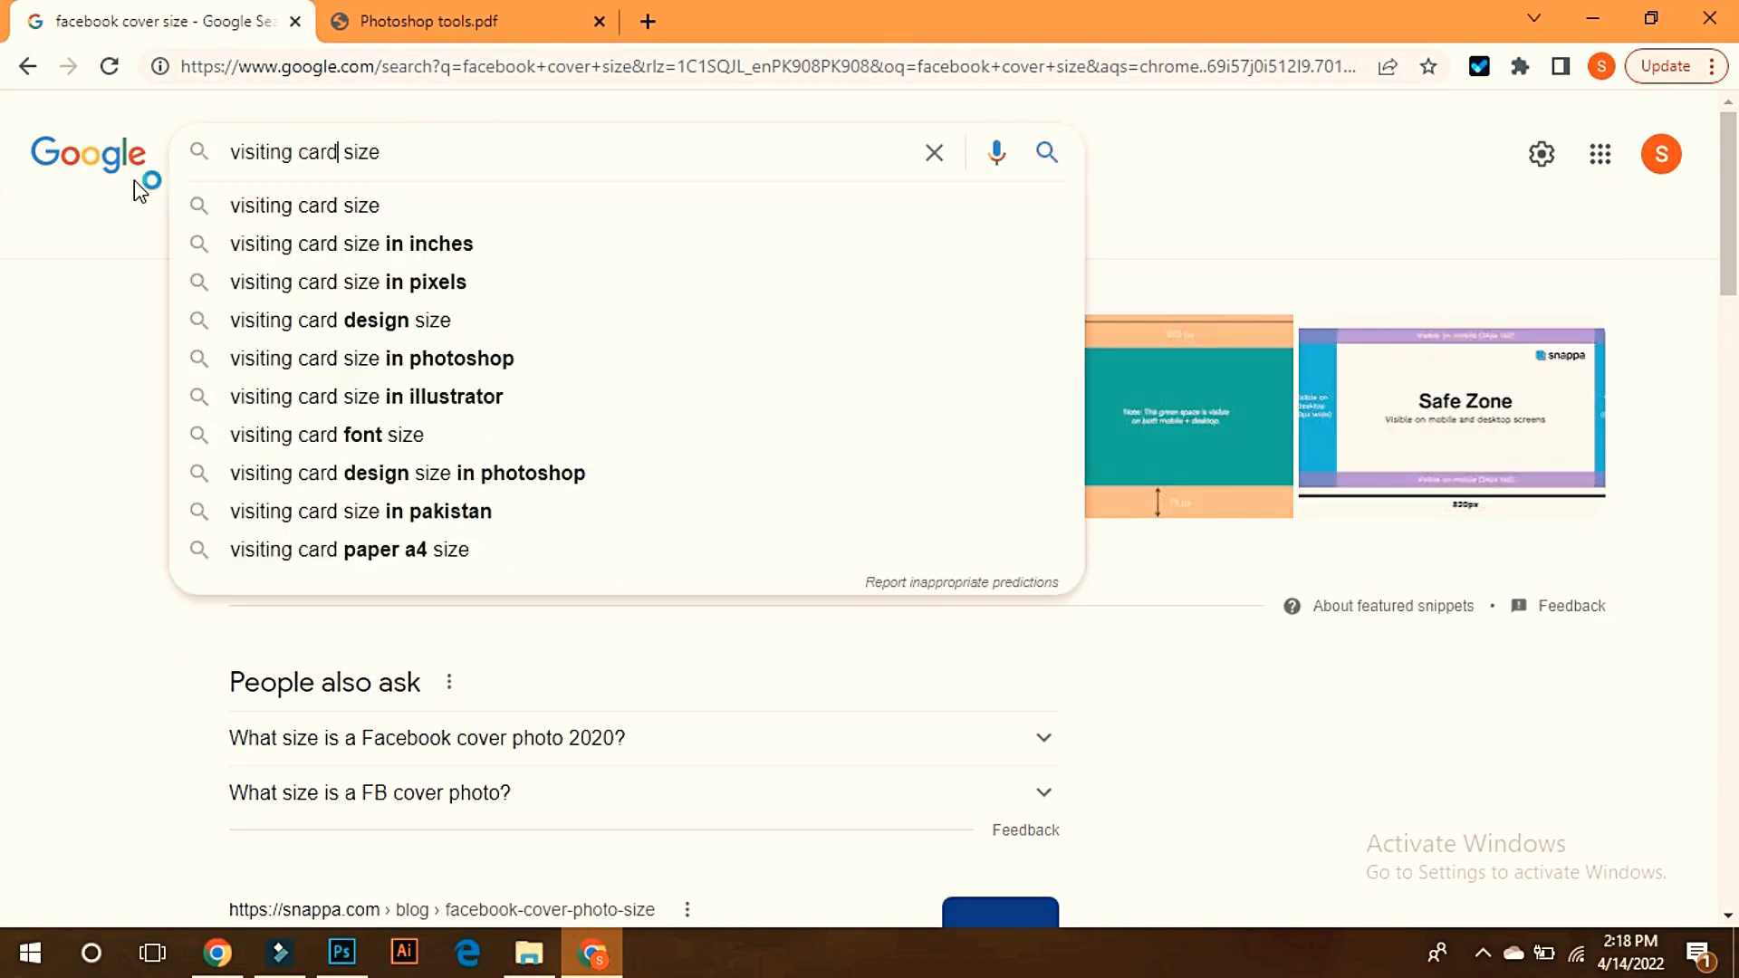
pyautogui.press('Return')
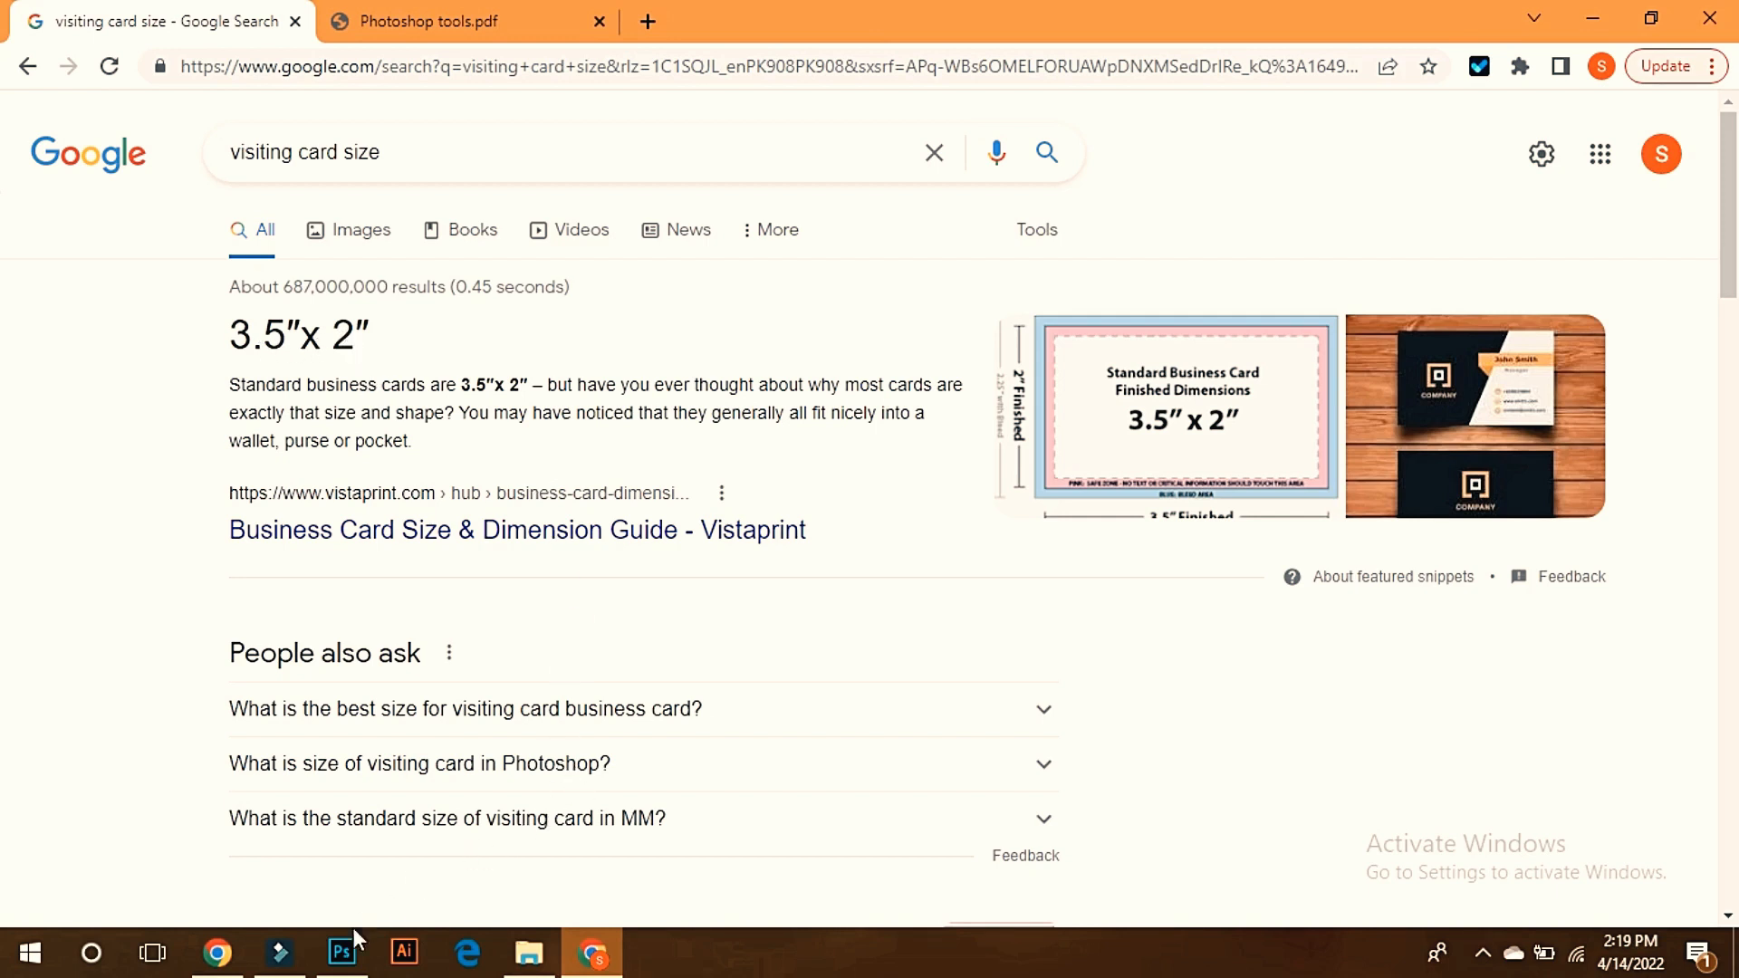
# Switch to Photoshop and set the new document's size to 3.5 inches wide and 2 inches high
pyautogui.click(341, 952)
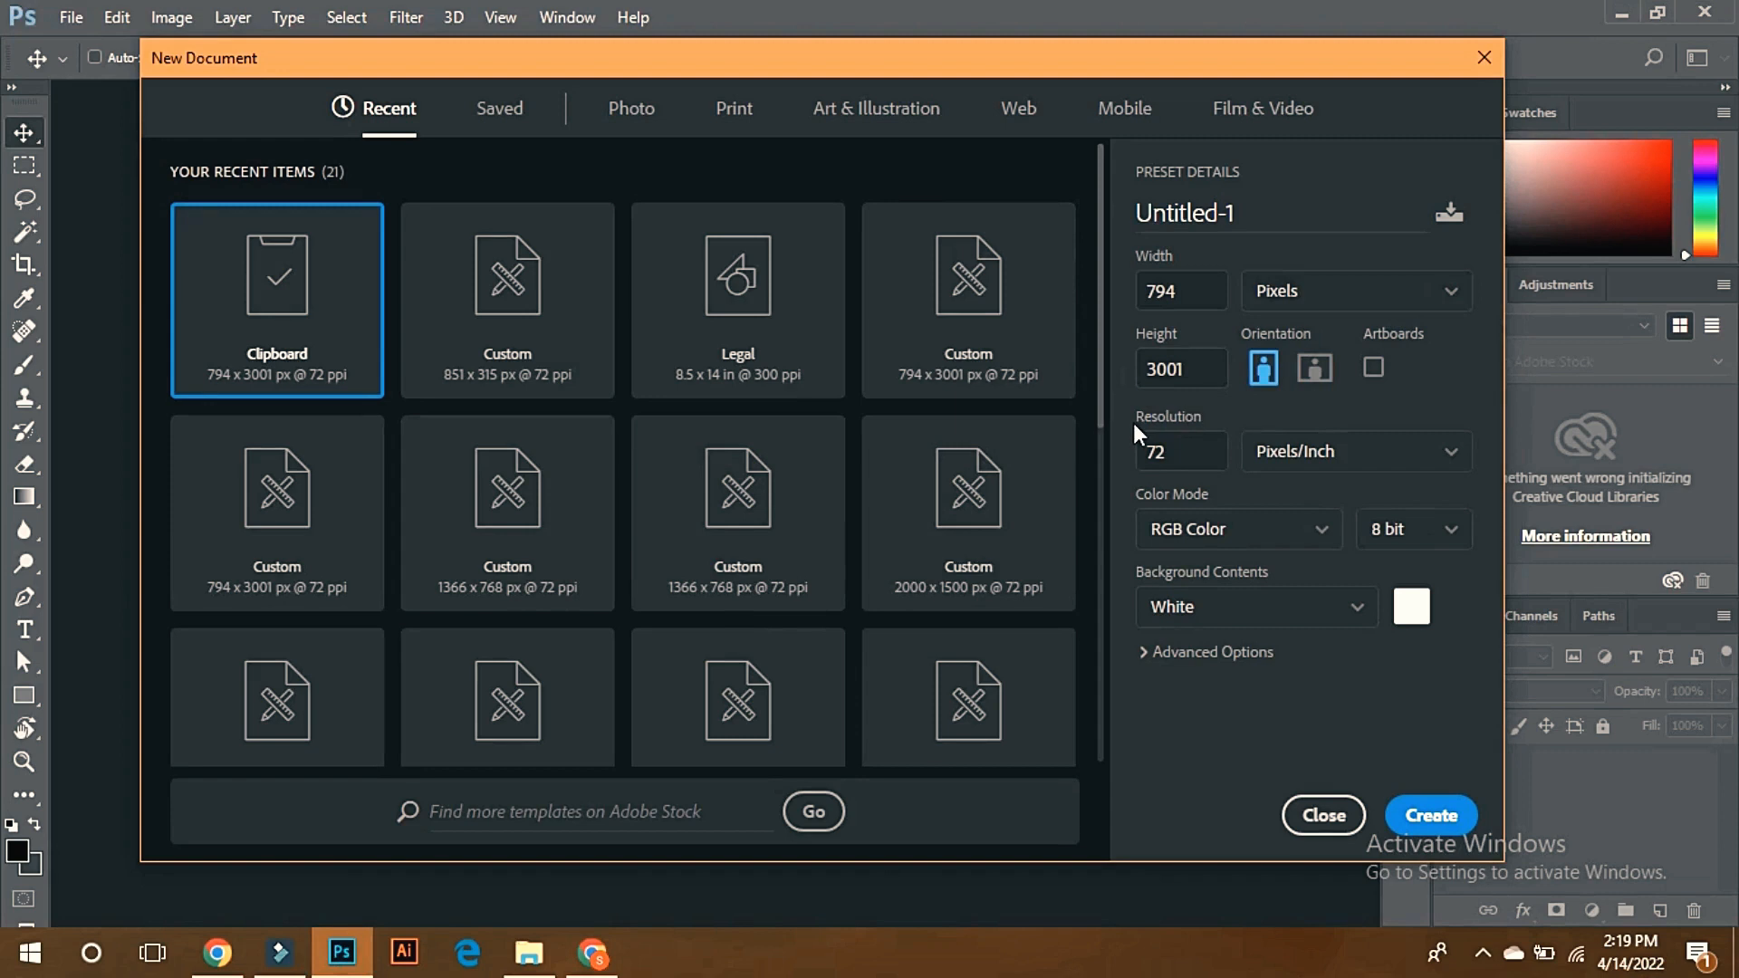
pyautogui.click(1447, 295)
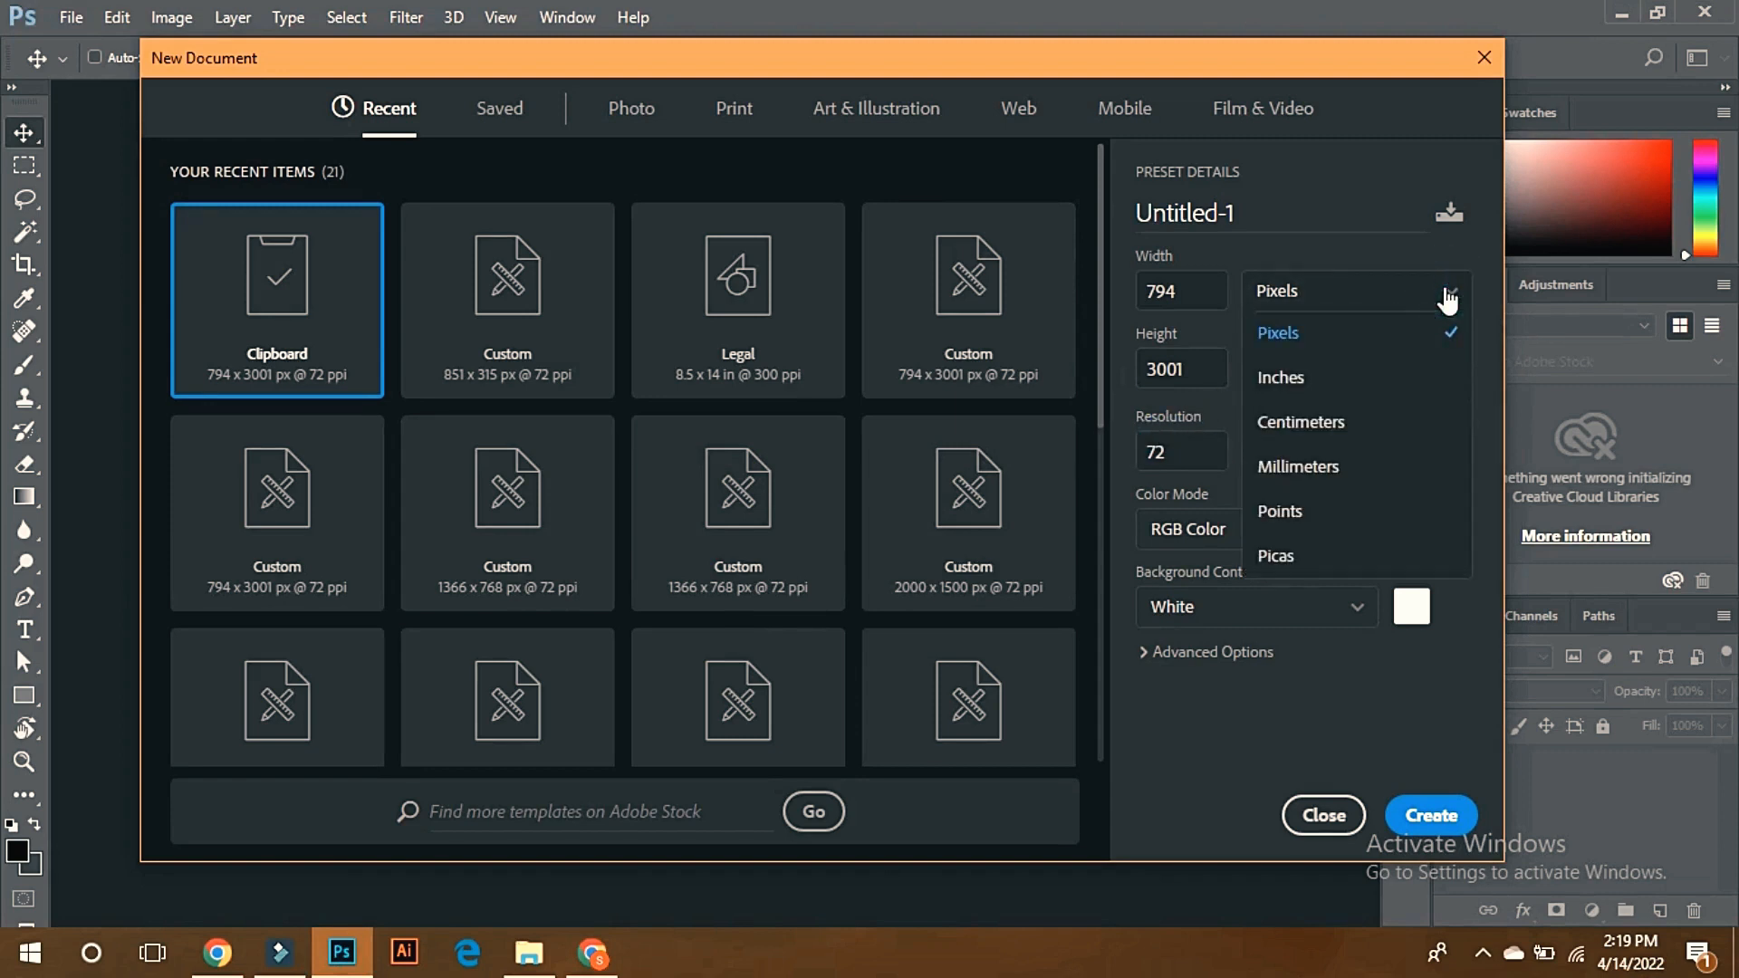
pyautogui.click(1293, 385)
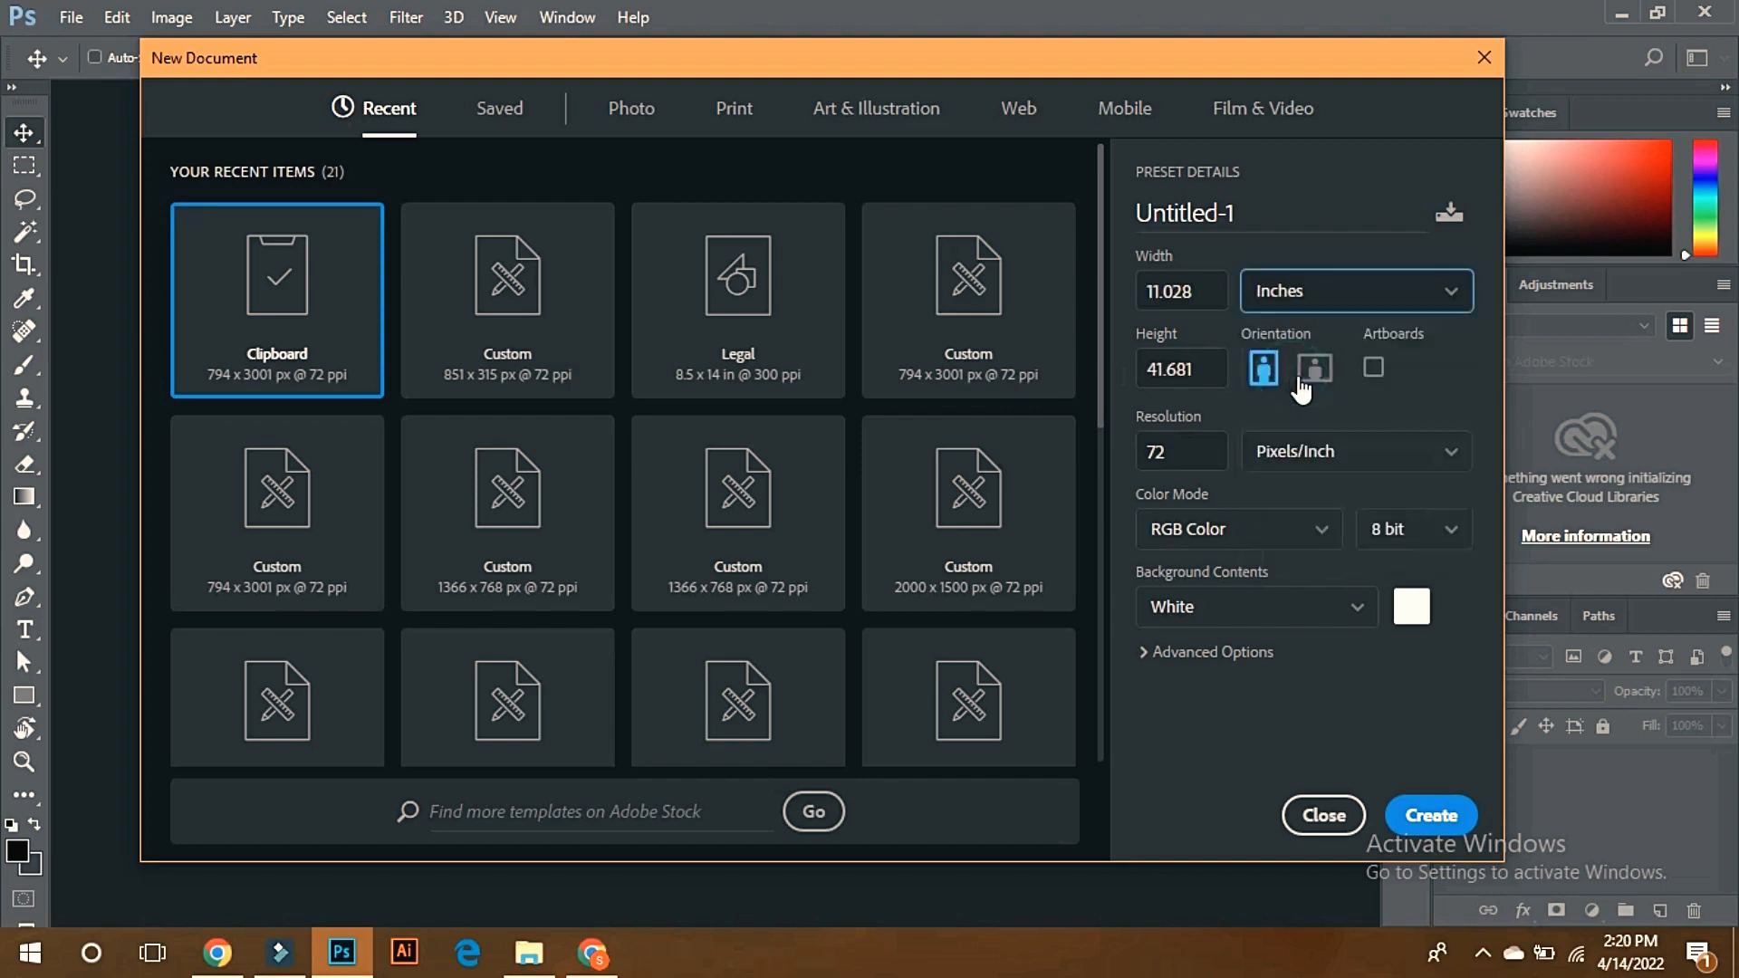
pyautogui.click(1214, 291)
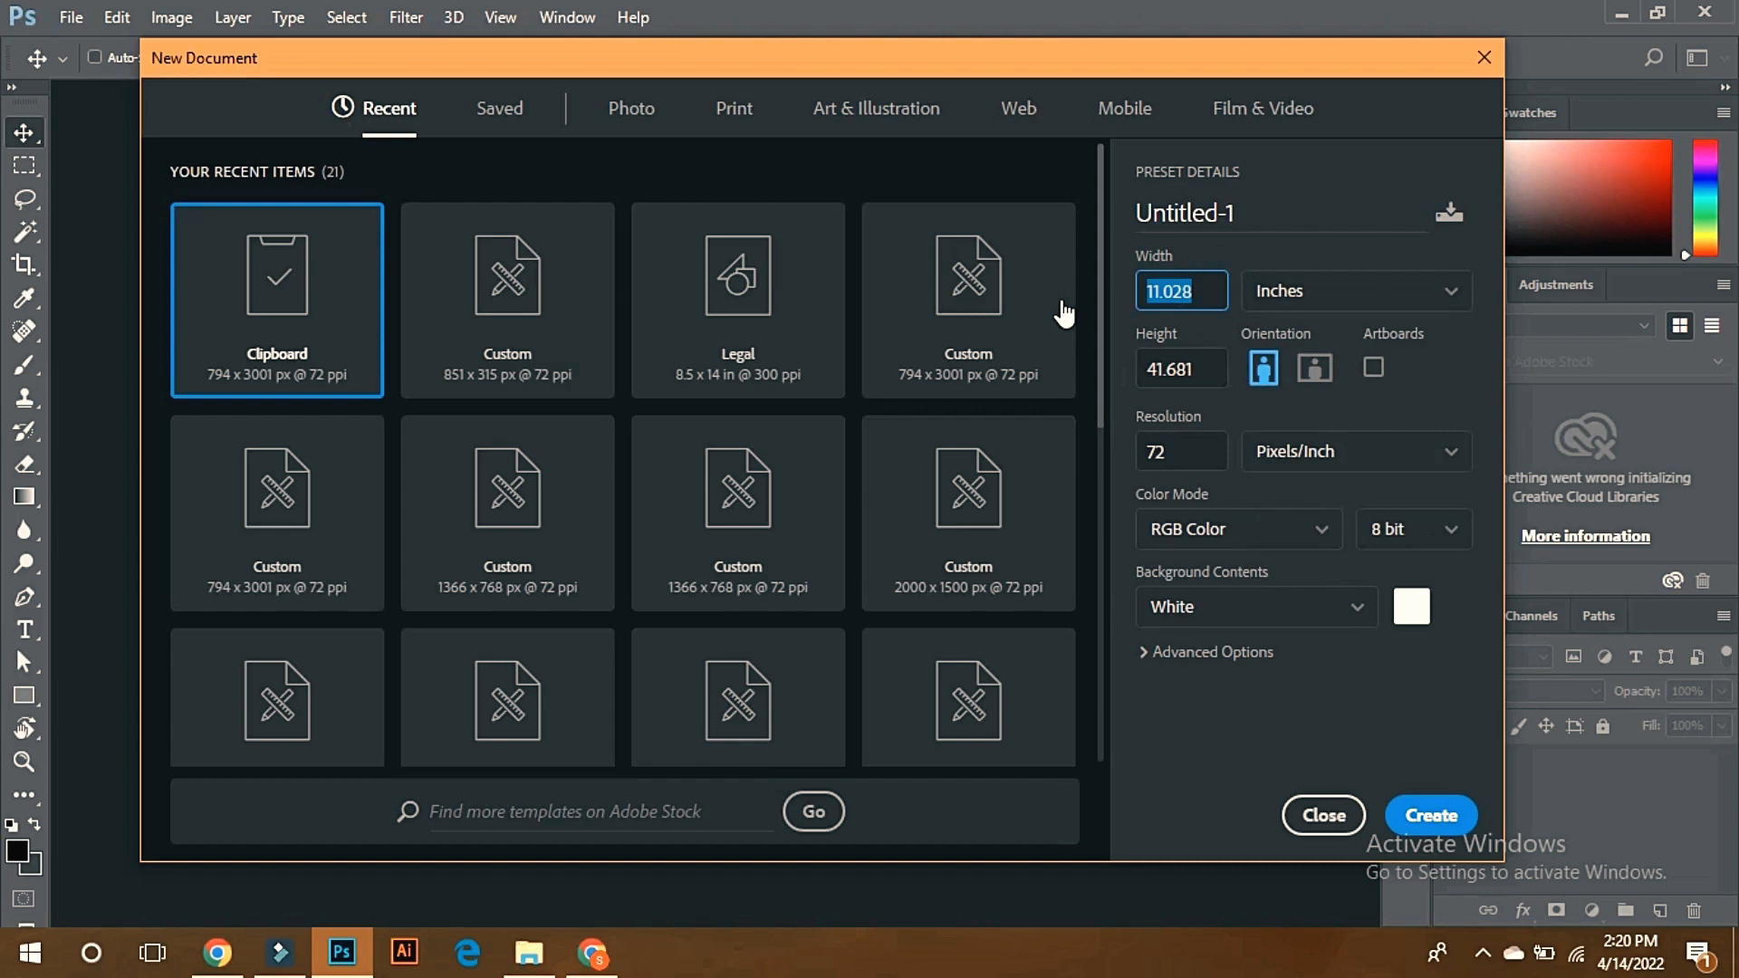
pyautogui.write('3.5')
pyautogui.click(1207, 352)
pyautogui.write('2,')
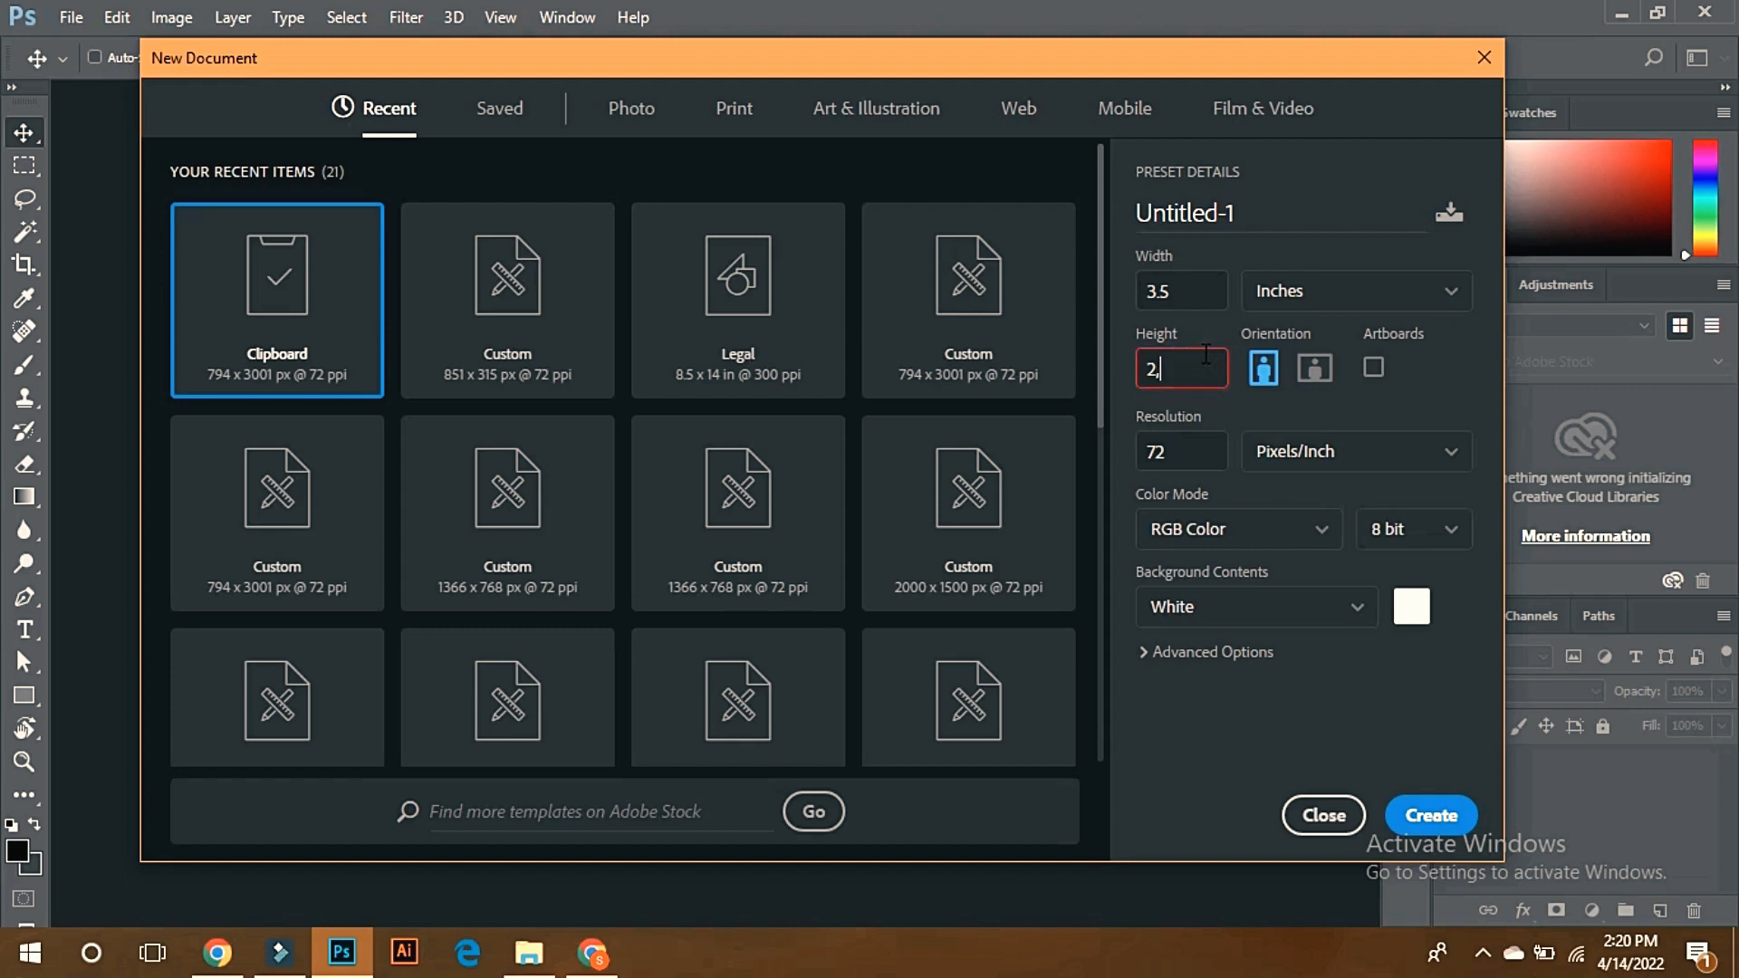
pyautogui.write('0')
pyautogui.press('BackSpace')
pyautogui.press('BackSpace')
pyautogui.write('.0')
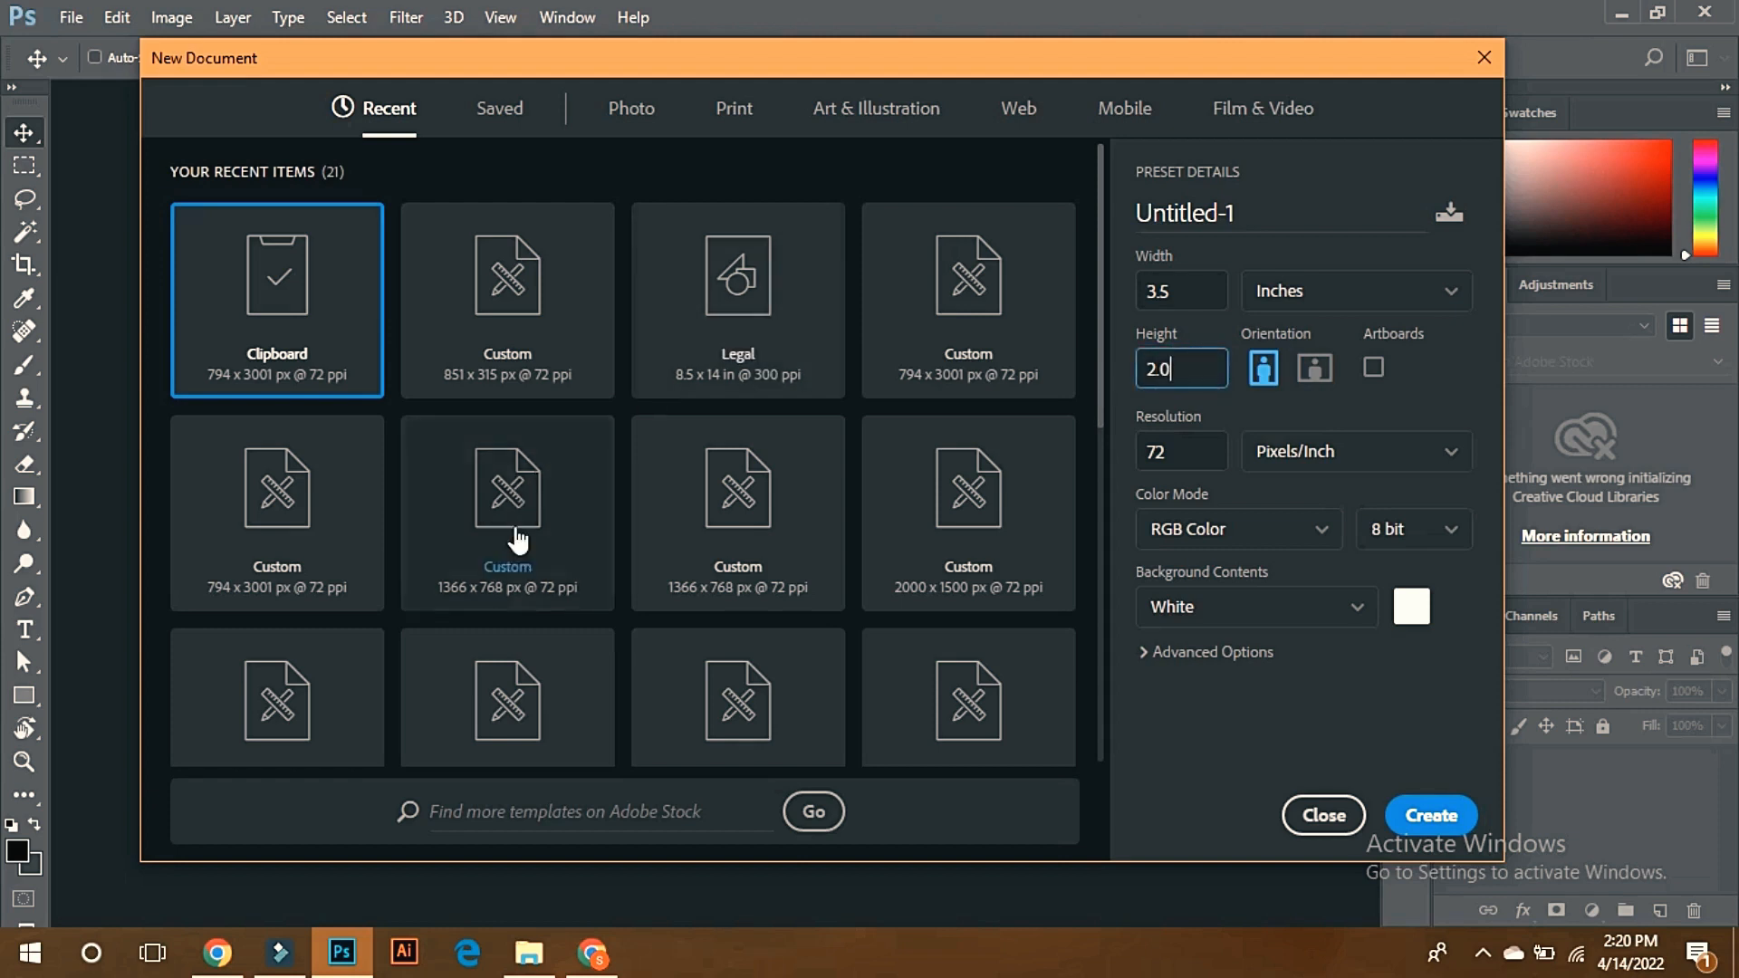
# Recheck the visiting card size in Chrome, return to Photoshop and create the document in RGB Color mode
pyautogui.click(592, 953)
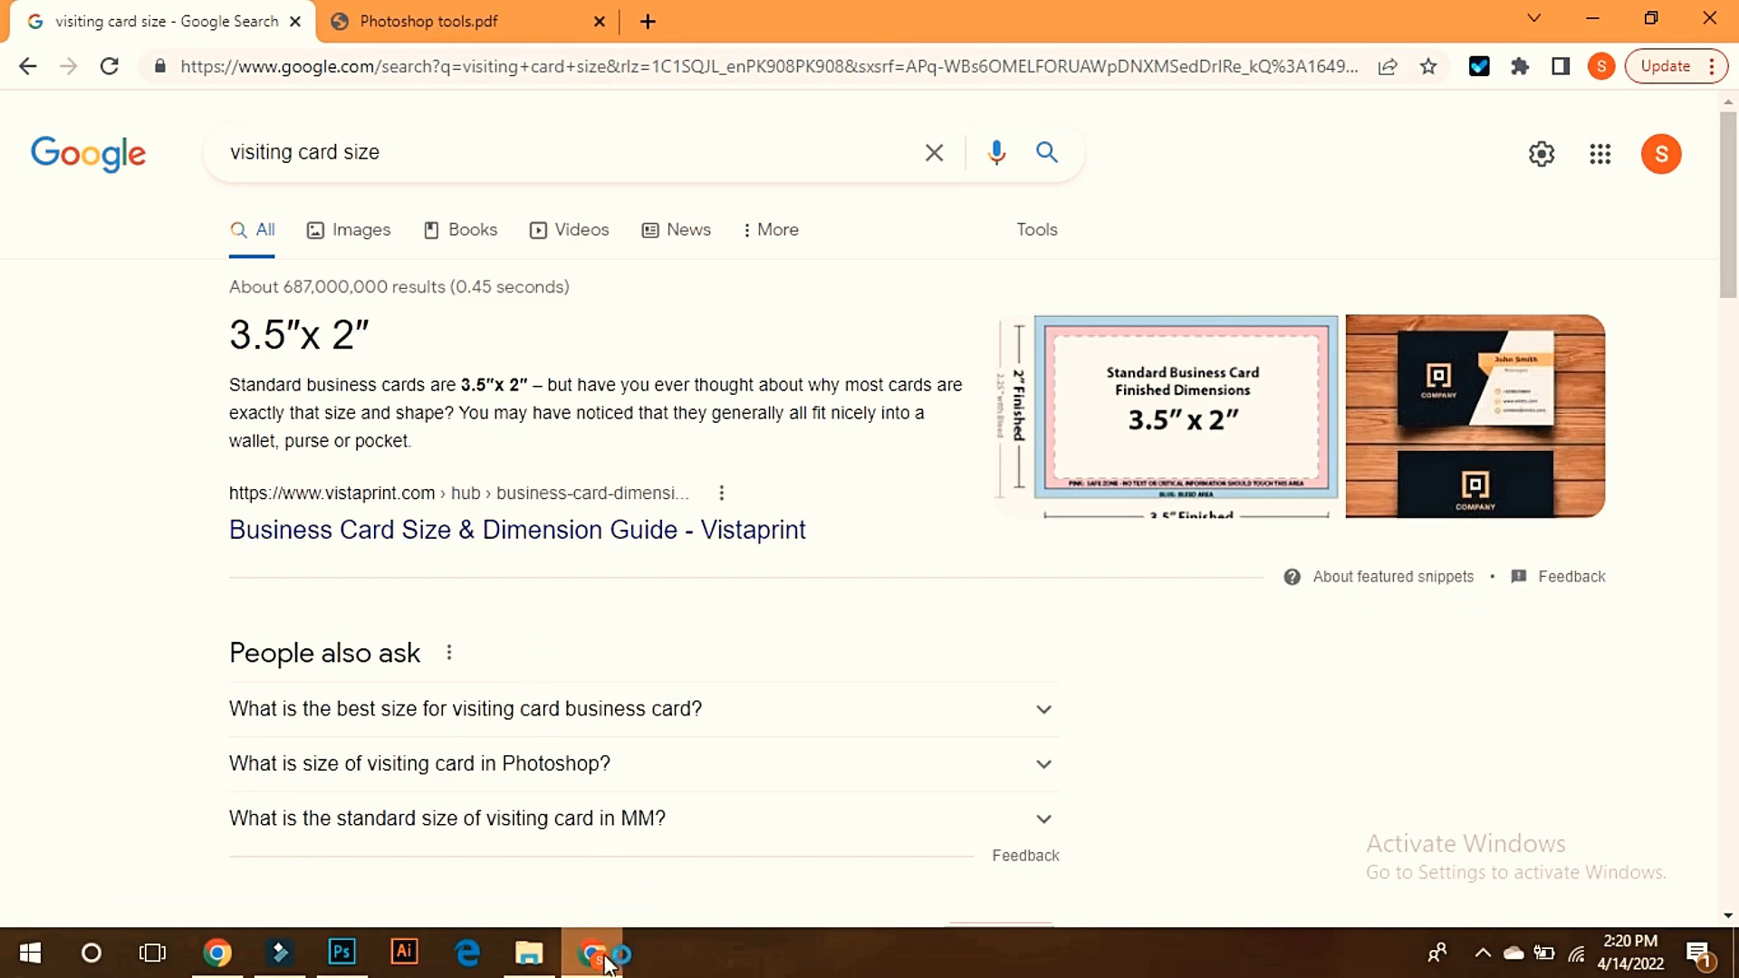
pyautogui.click(341, 953)
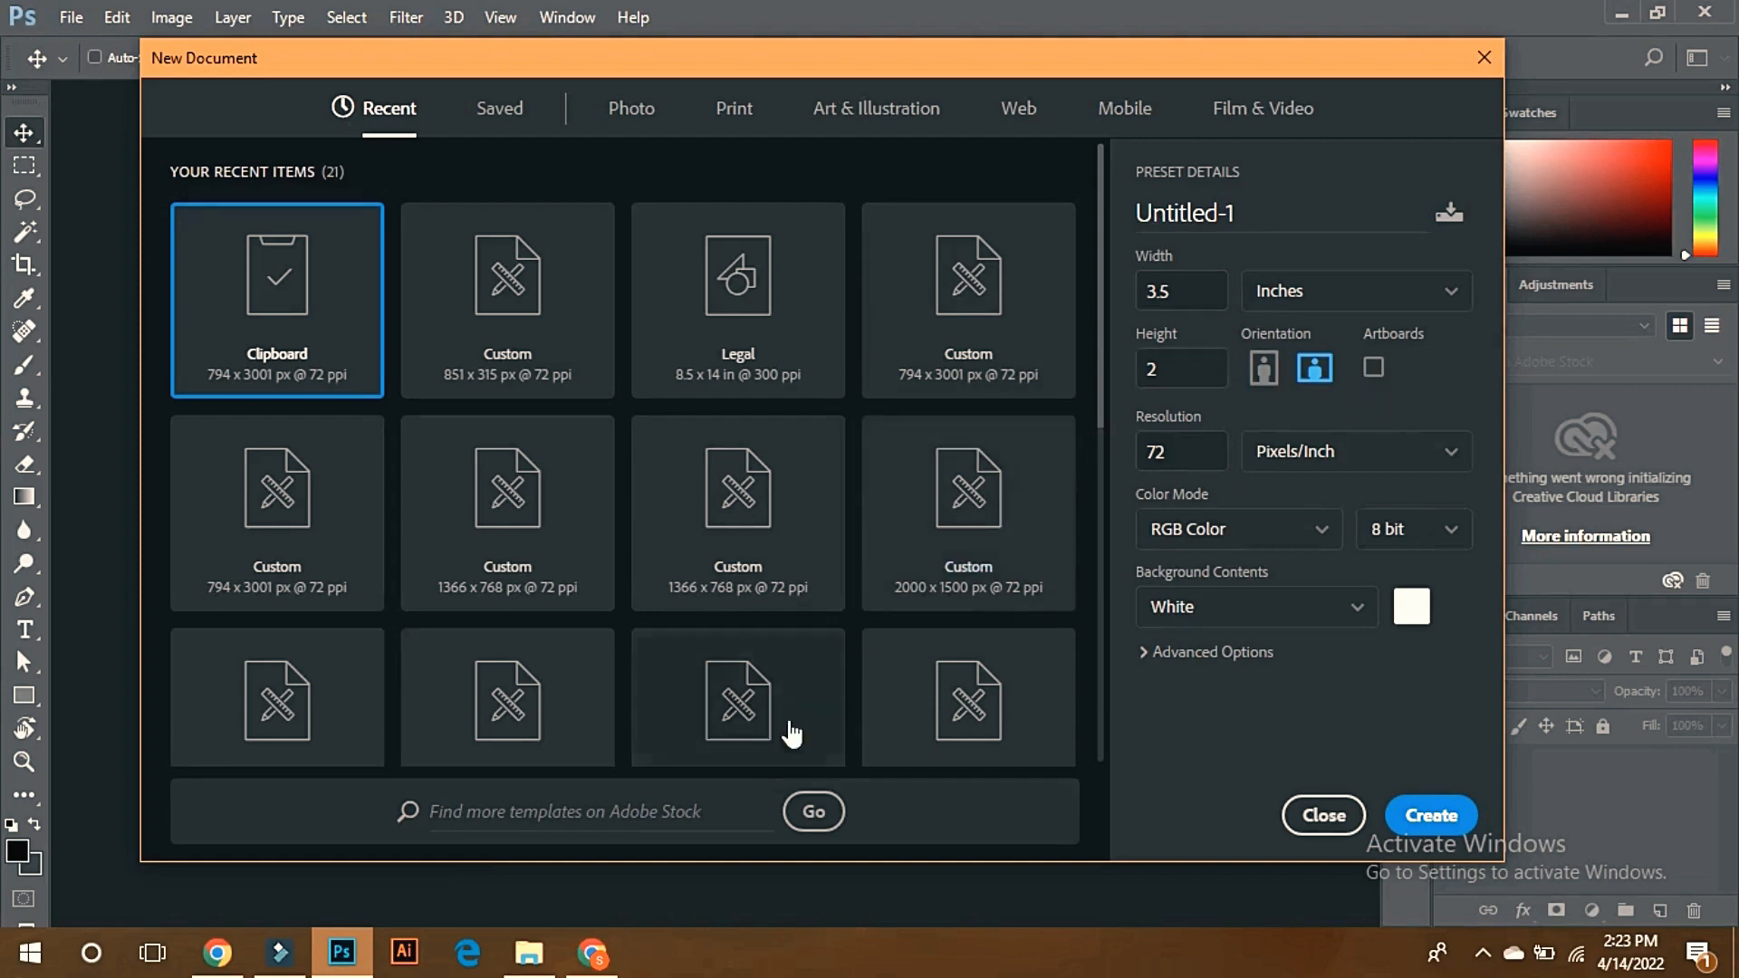
pyautogui.click(592, 952)
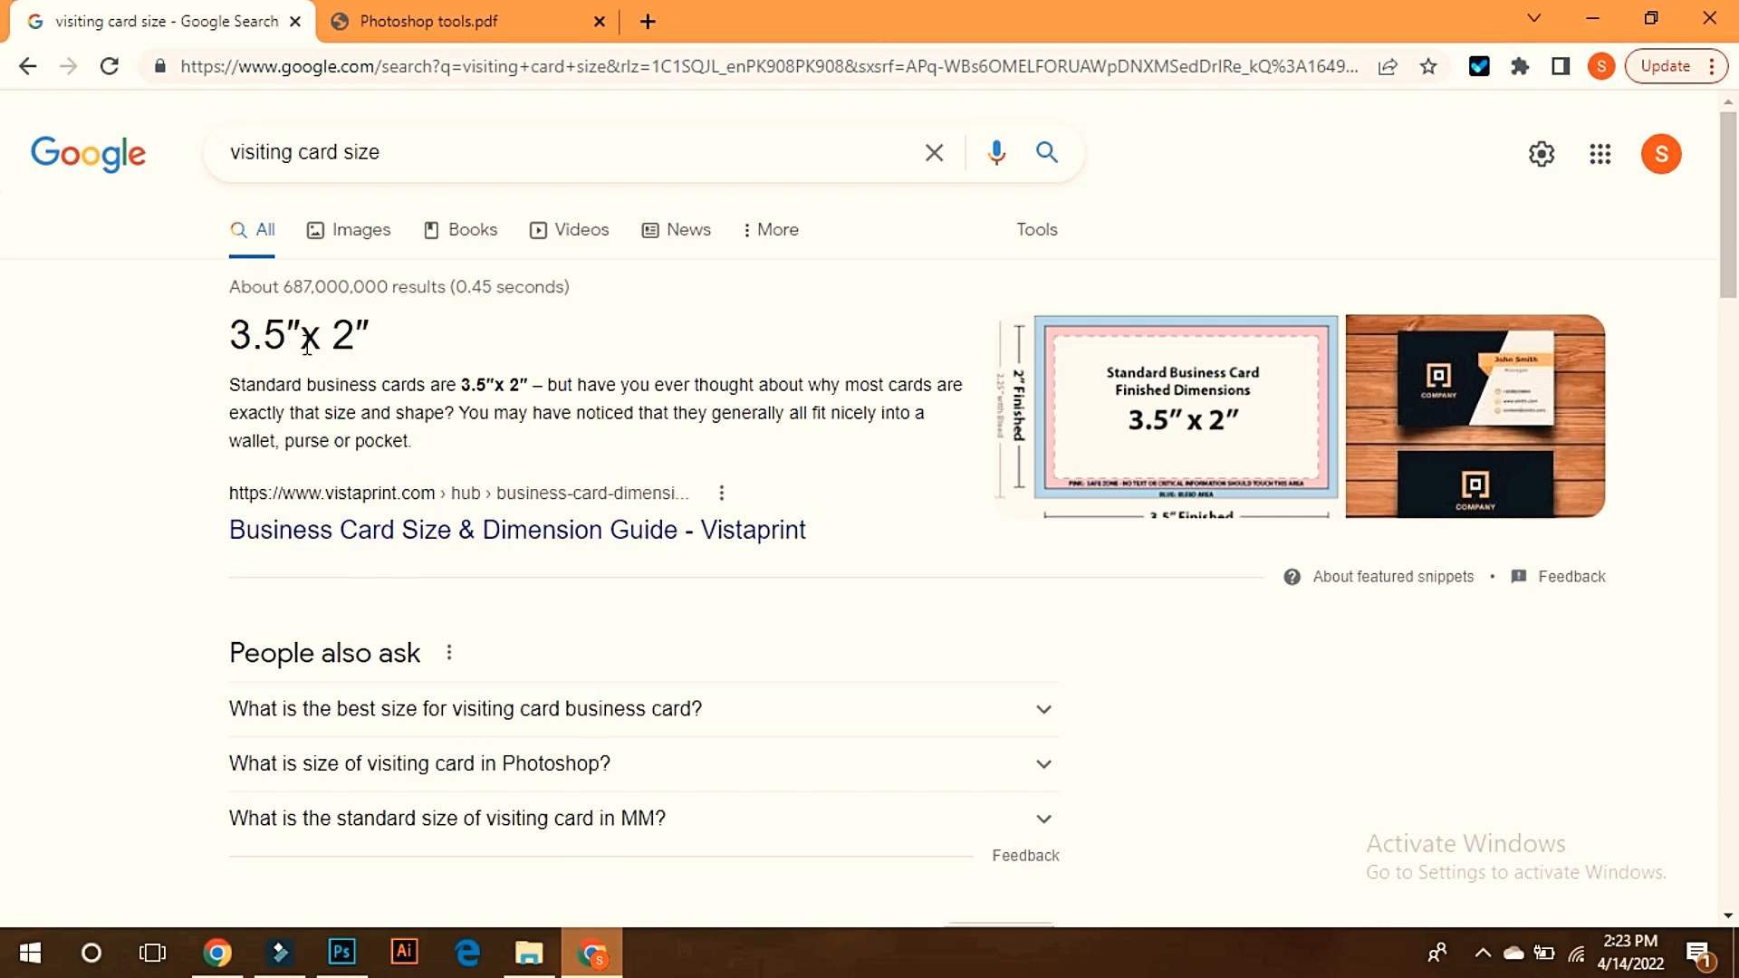
pyautogui.click(355, 963)
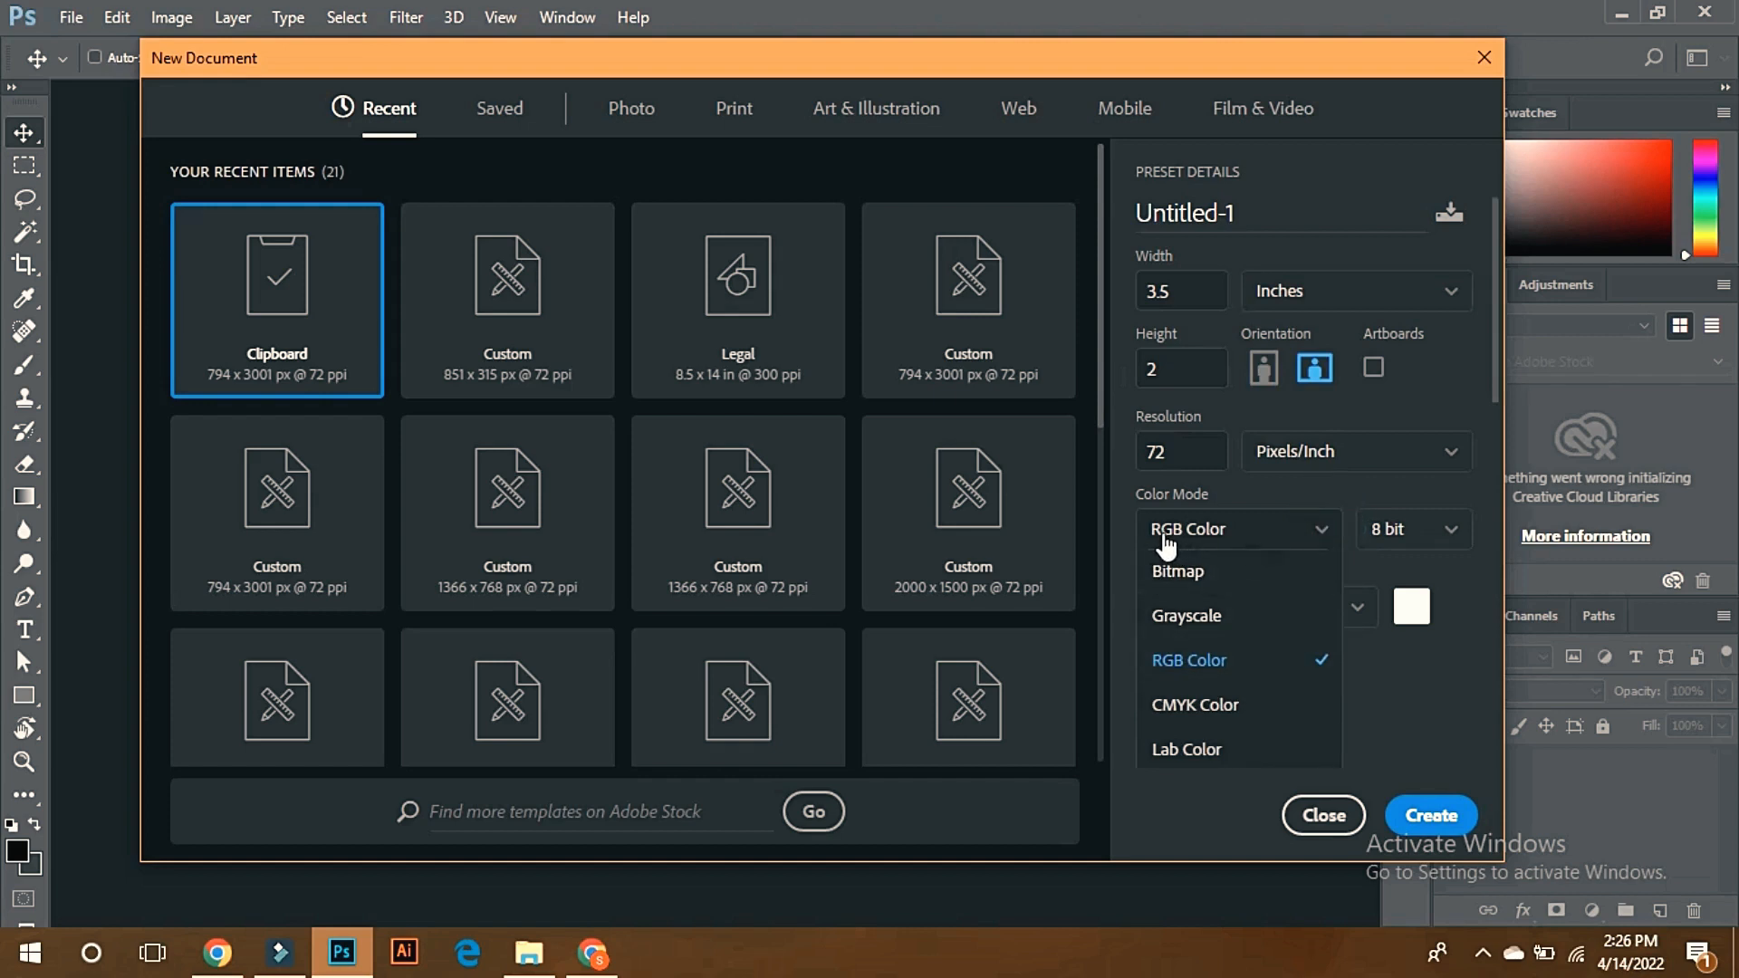
pyautogui.click(1318, 528)
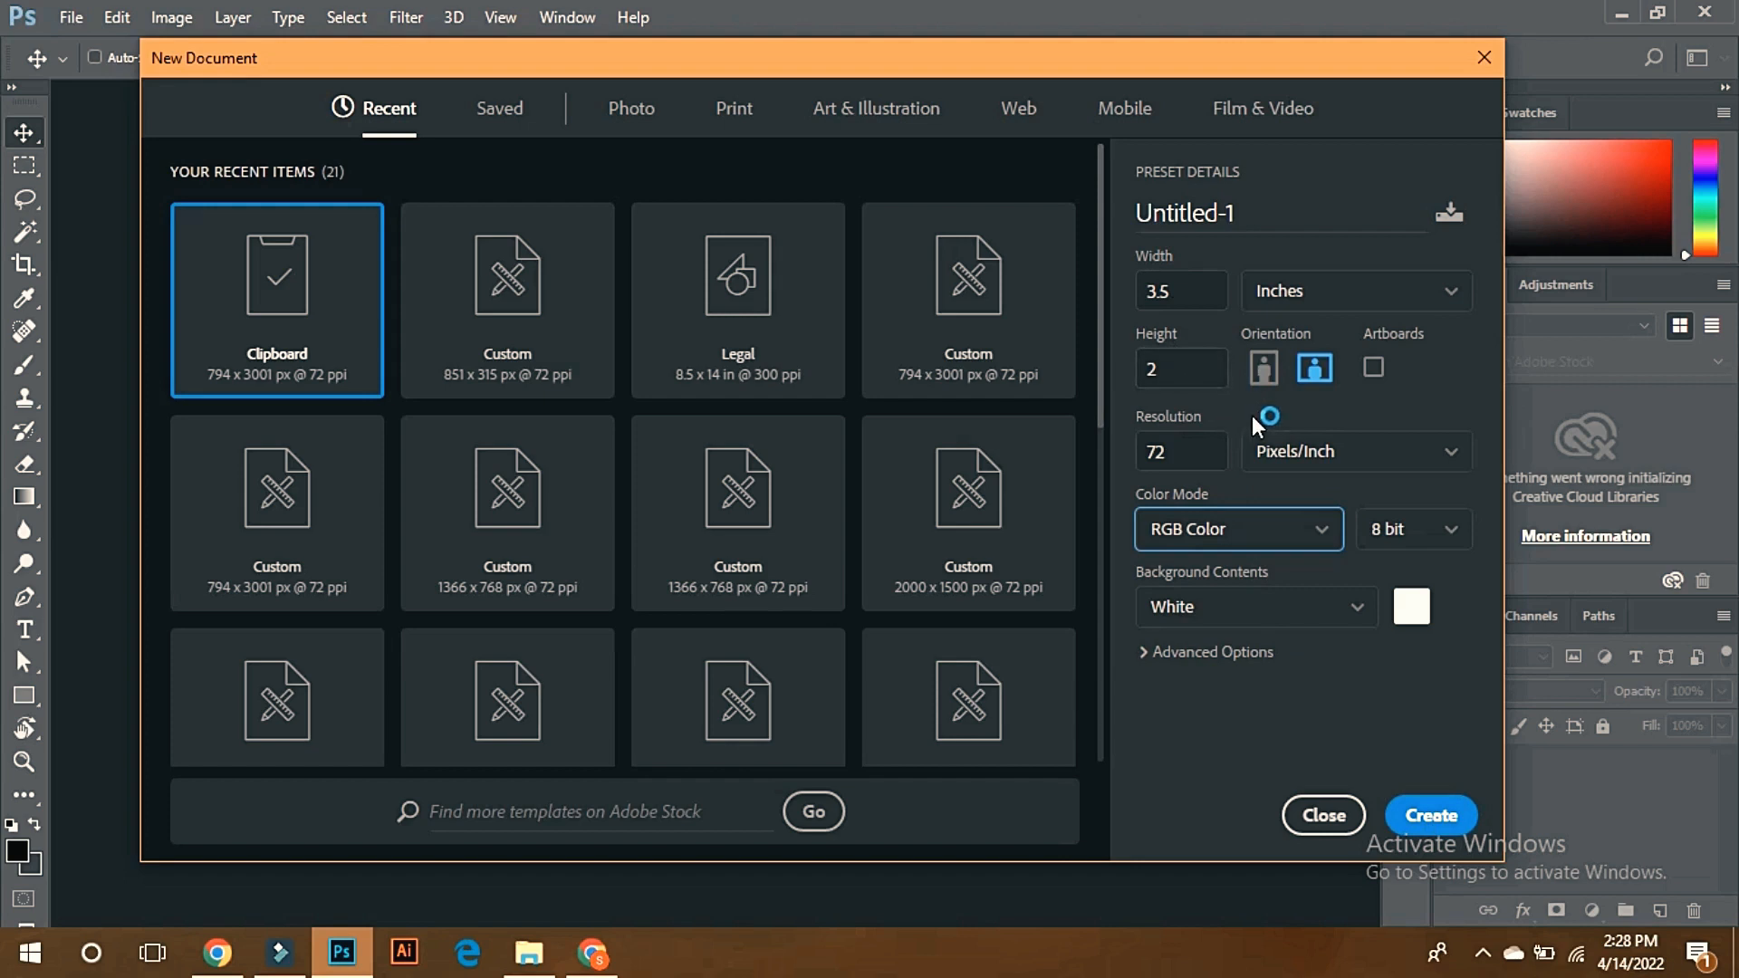
pyautogui.click(1422, 815)
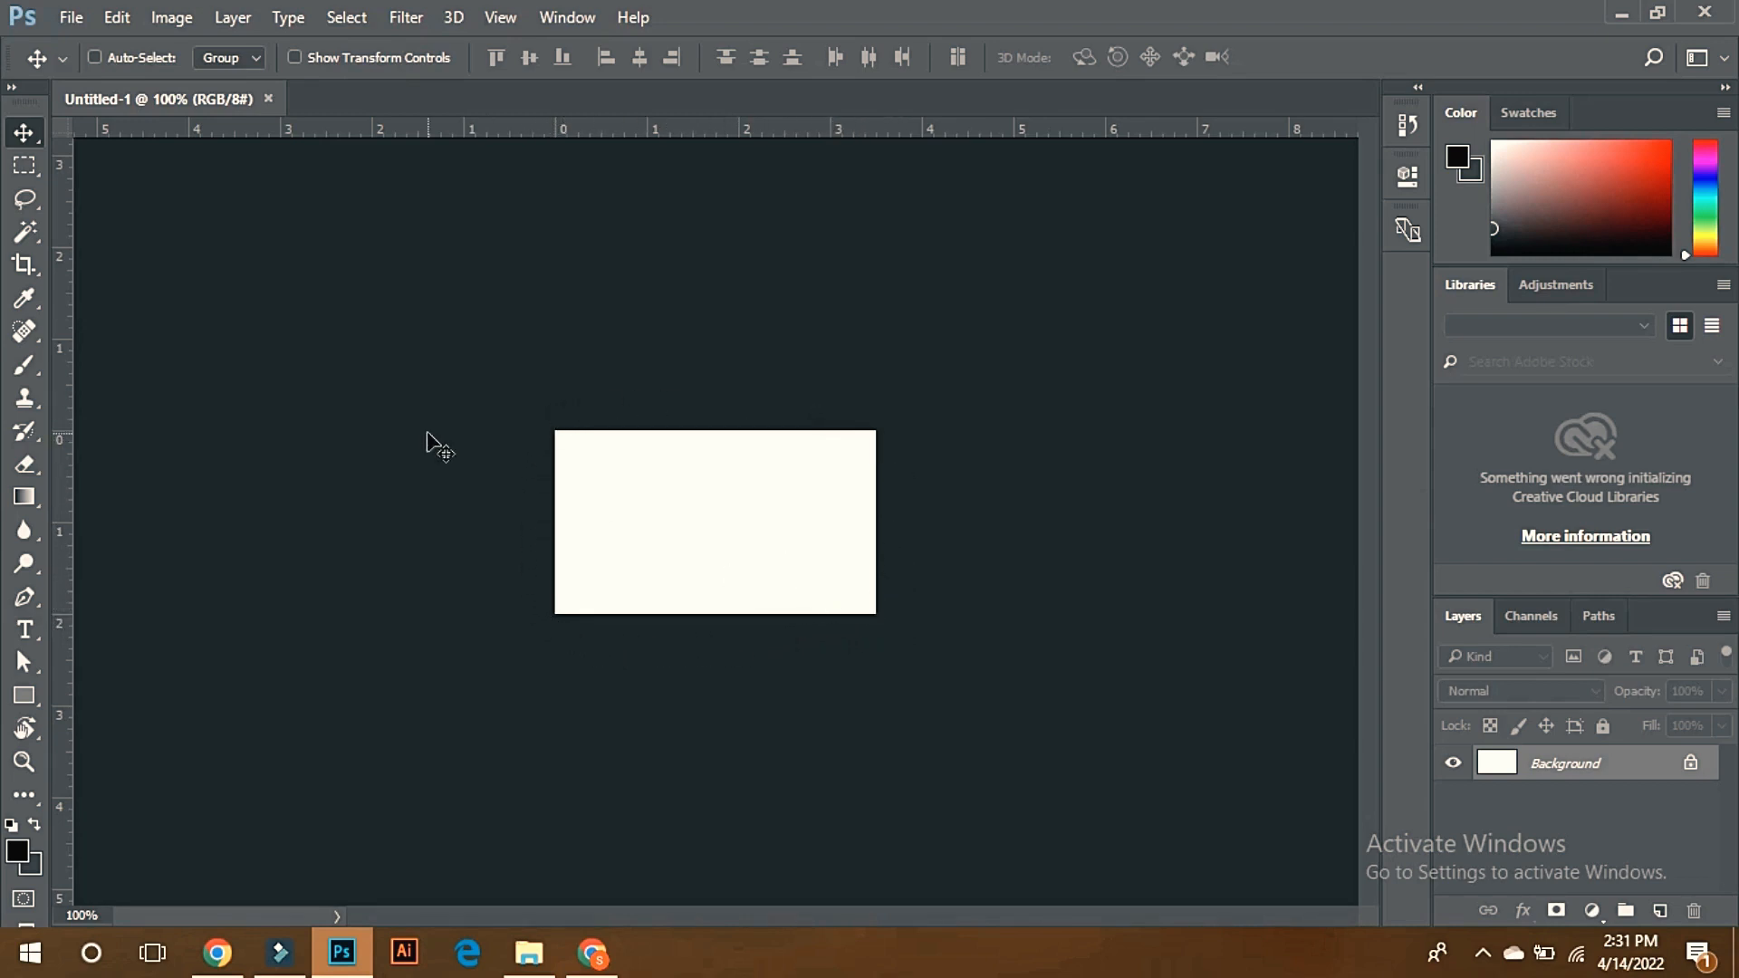
# Open the image file shirts (1).jpg as its own document
pyautogui.click(73, 18)
pyautogui.click(577, 268)
pyautogui.click(71, 17)
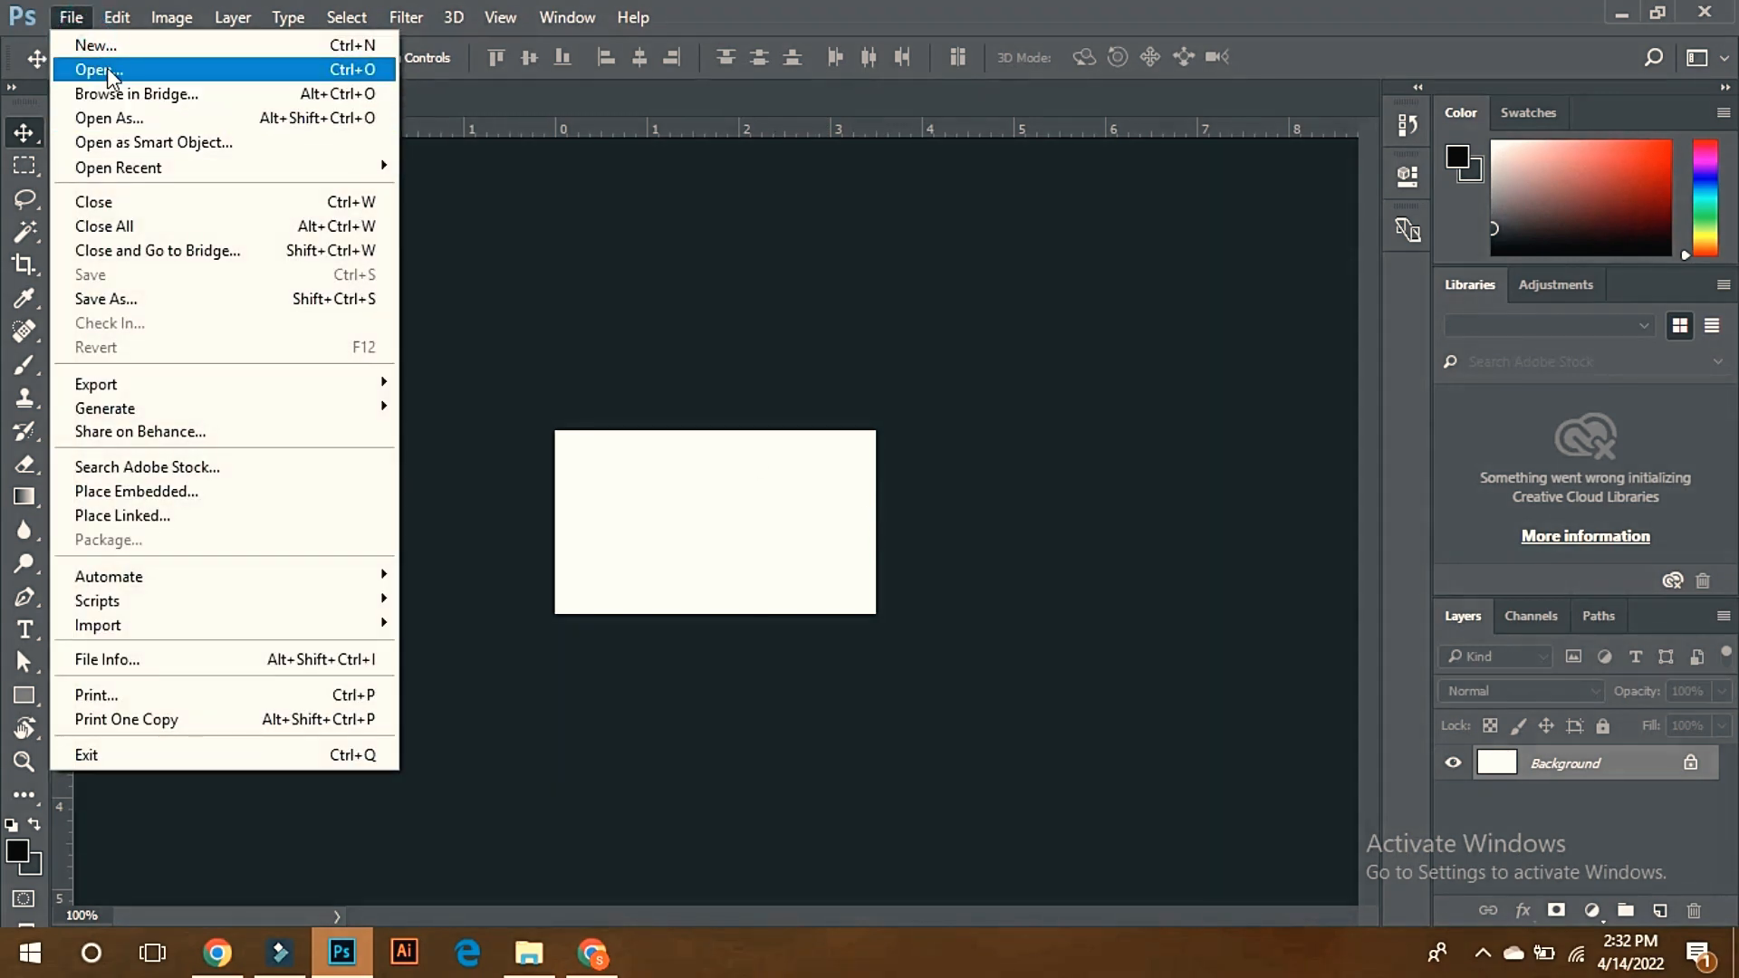
pyautogui.click(106, 69)
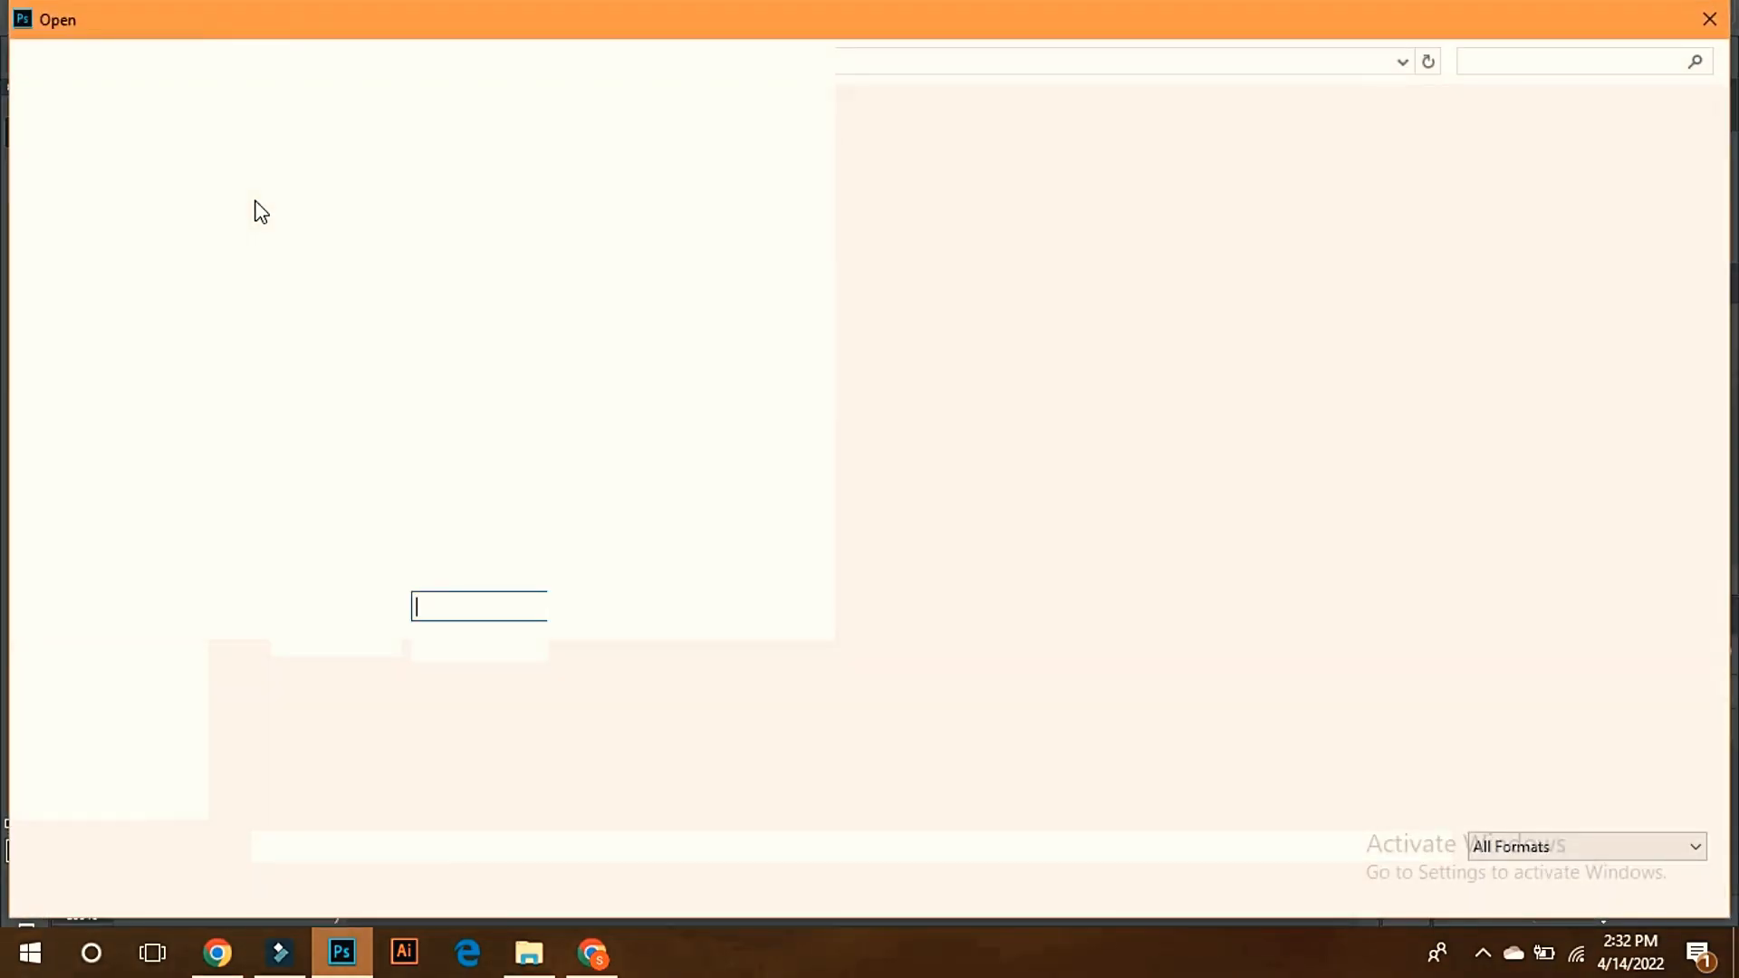
pyautogui.doubleClick(806, 203)
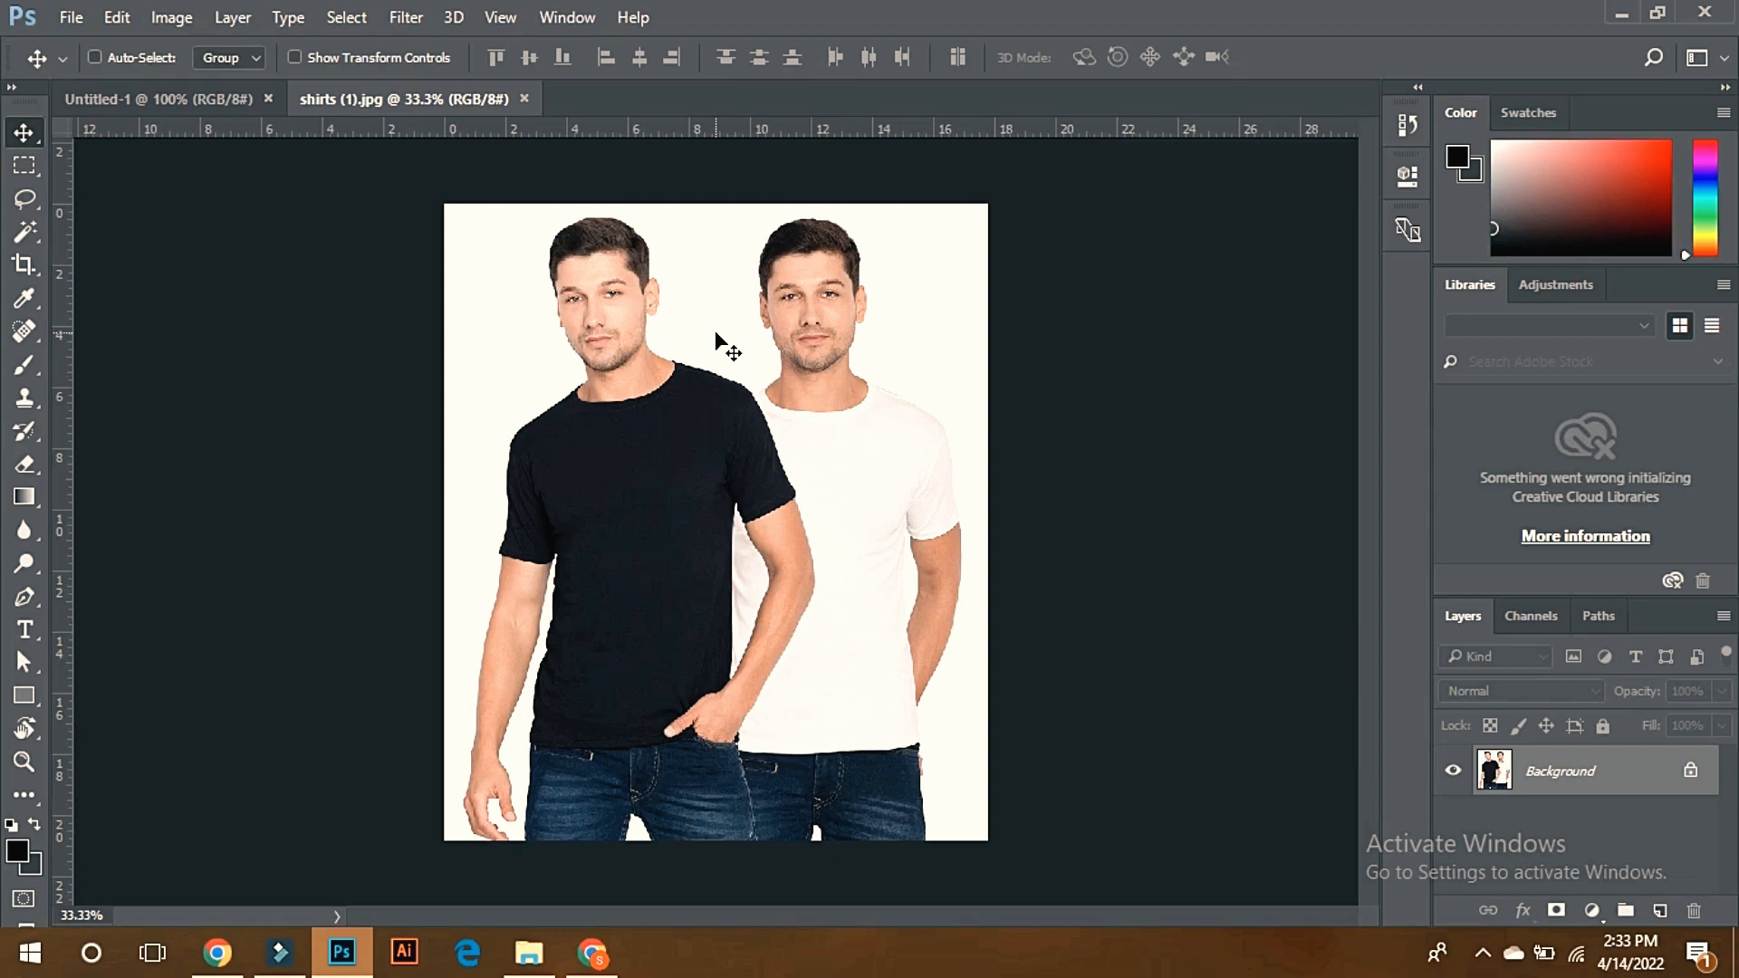
# Check the shirts image's pixel dimensions and resolution with Image Size
pyautogui.click(166, 18)
pyautogui.moveTo(233, 60)
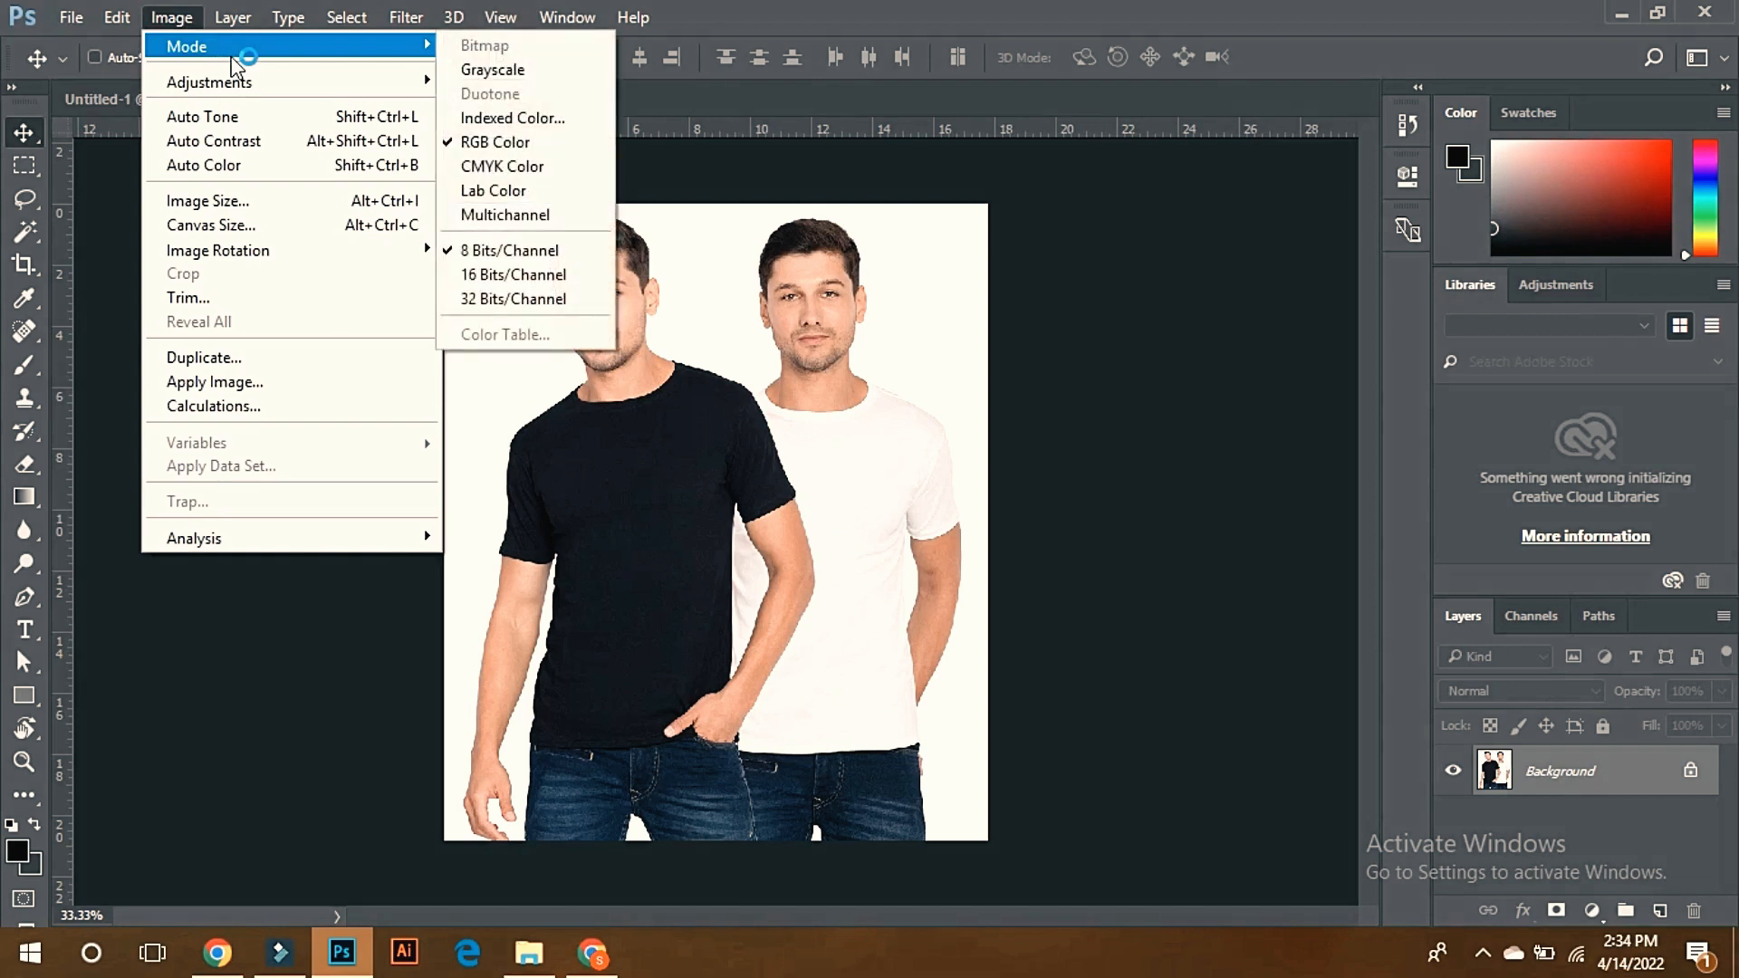
pyautogui.click(243, 201)
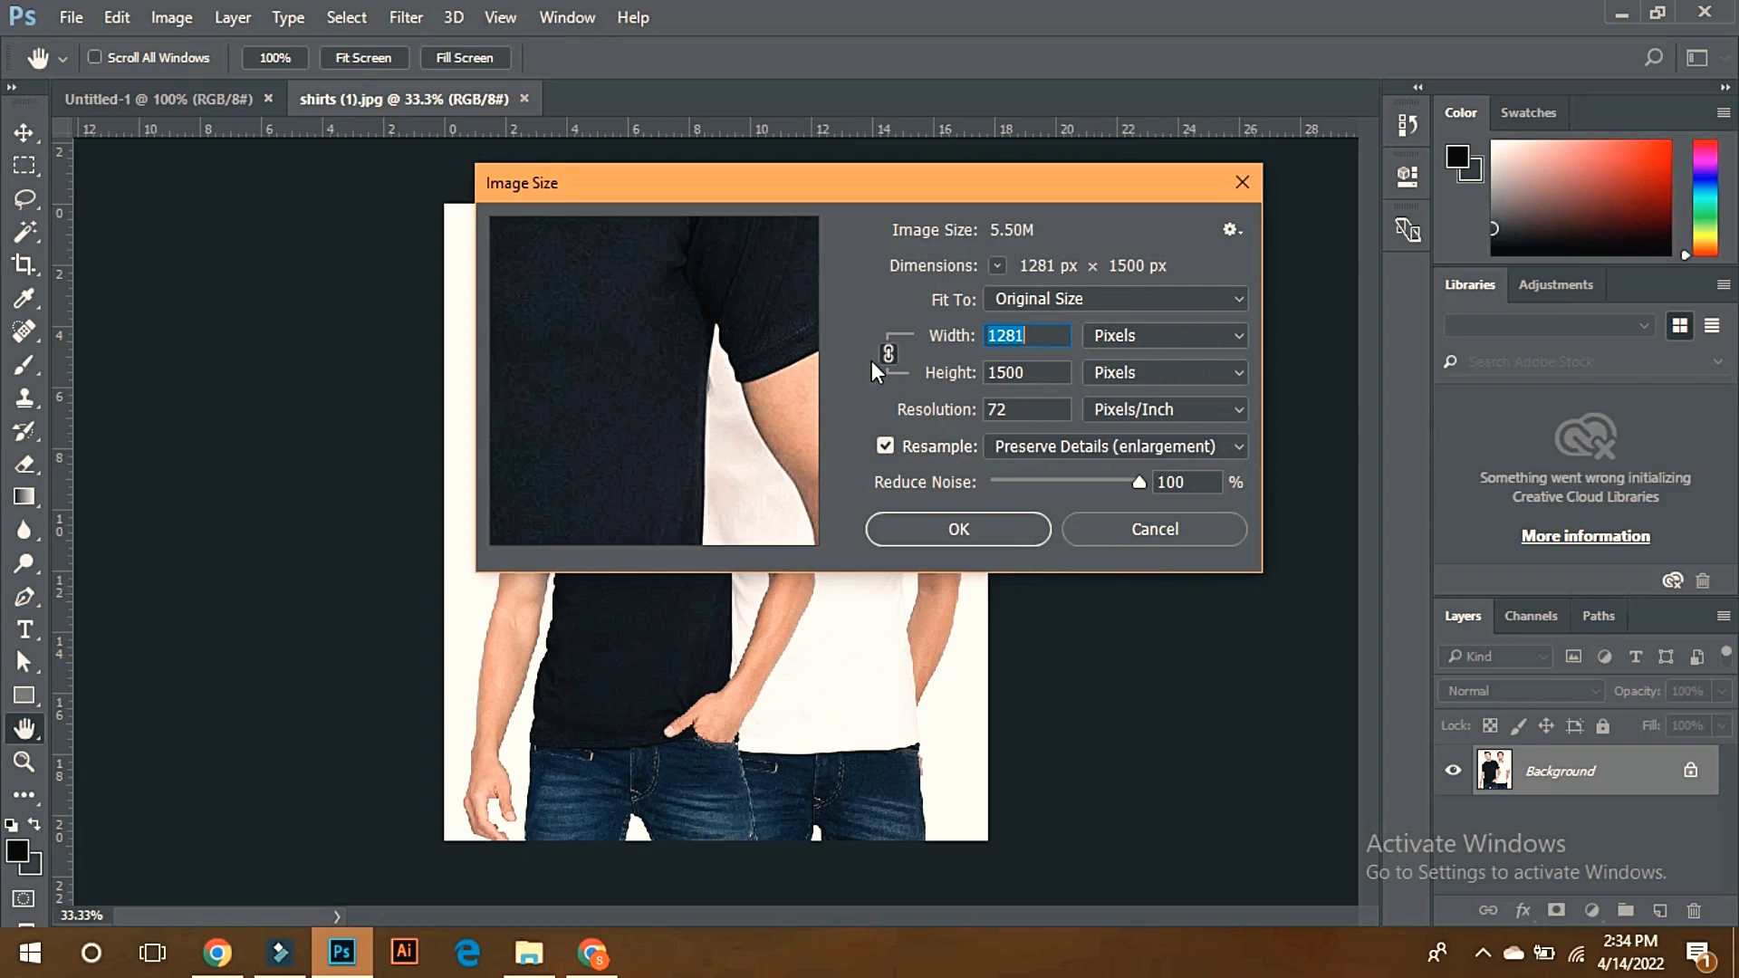
pyautogui.click(981, 528)
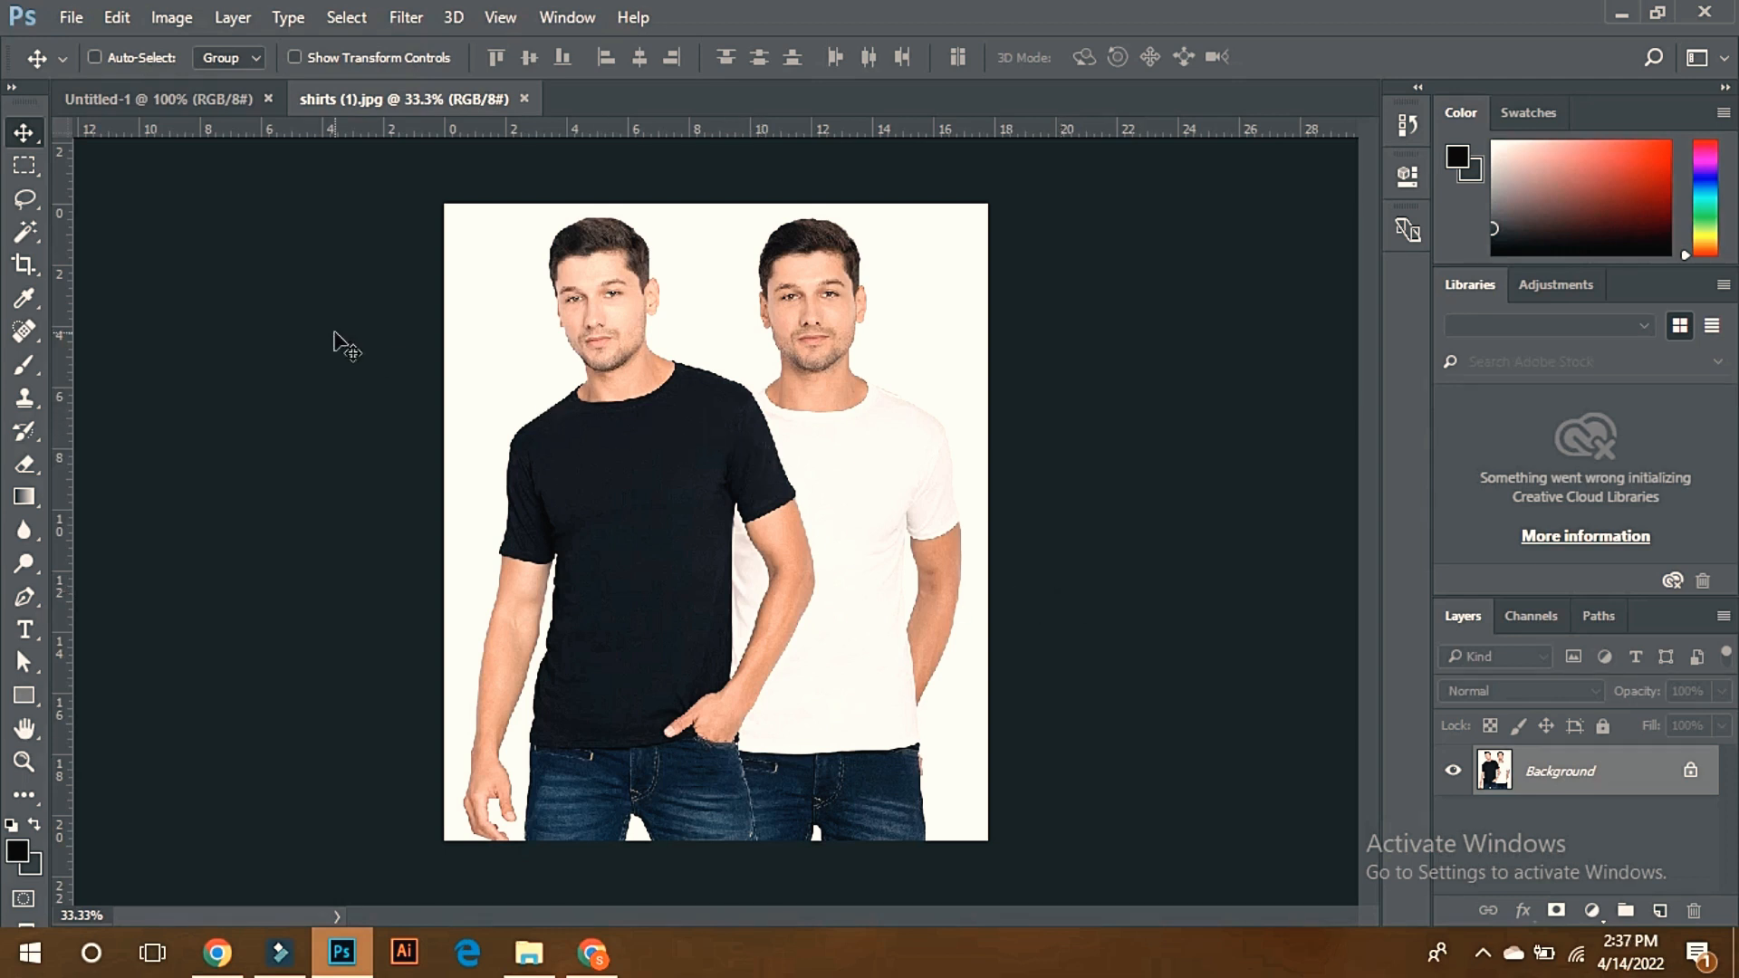
# Create a new document 1000 pixels wide and 1000 pixels high
pyautogui.click(73, 16)
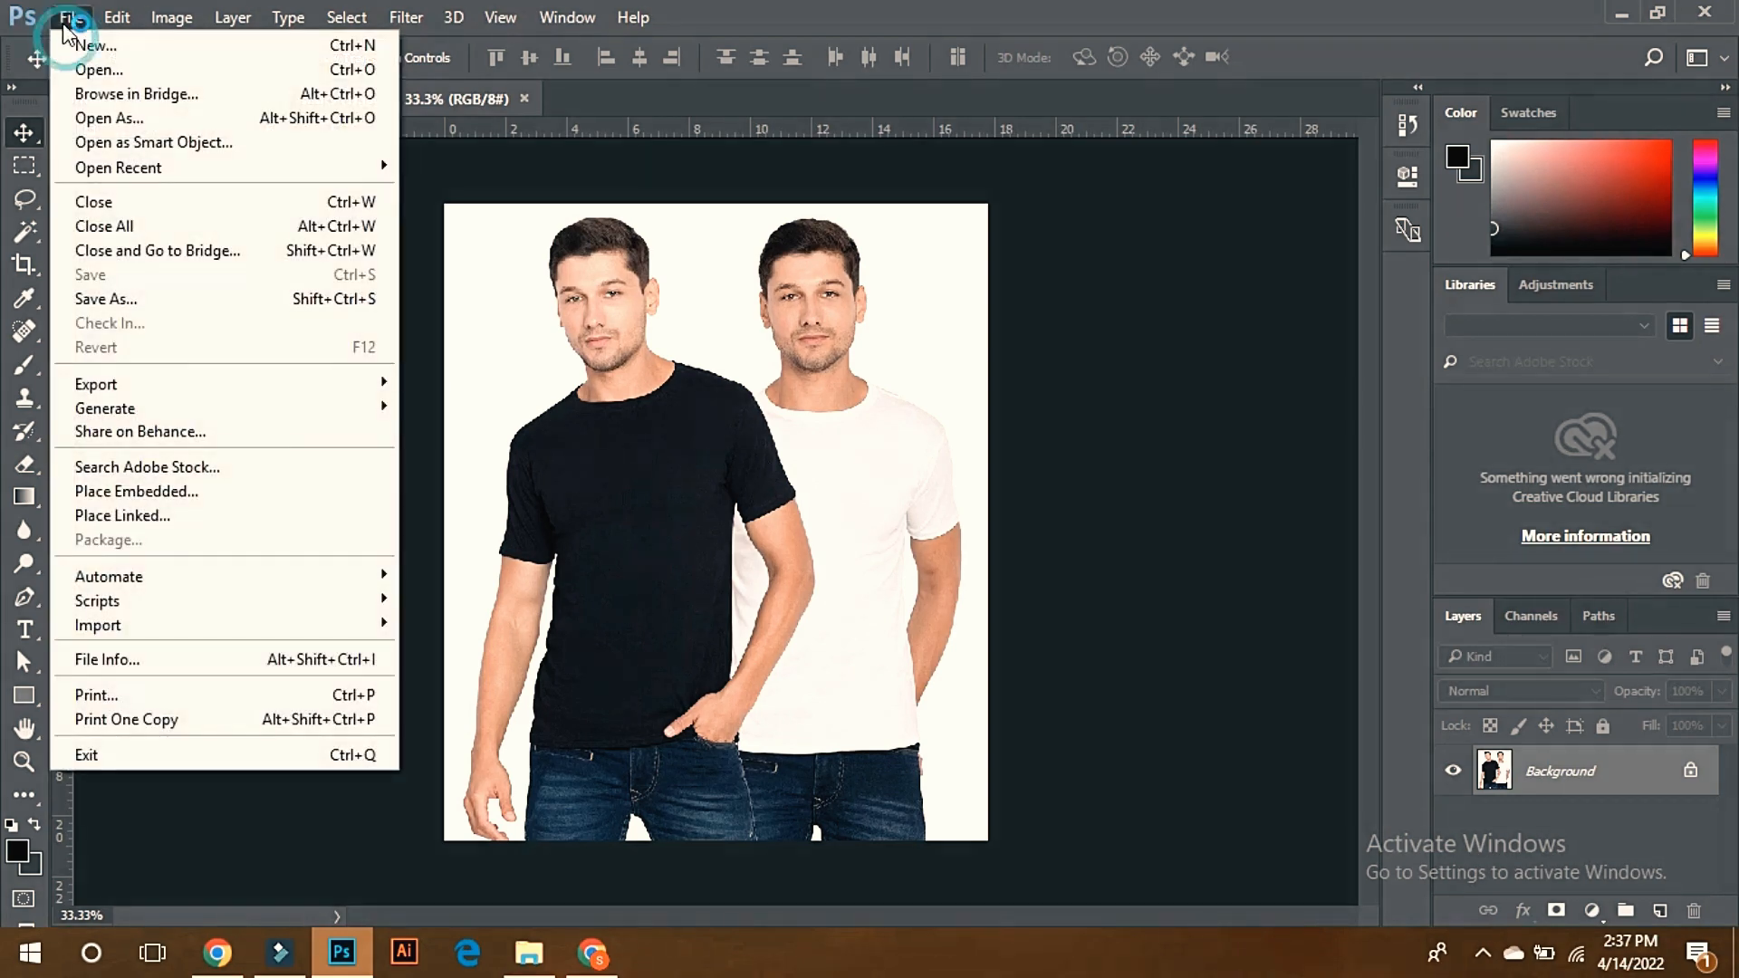
pyautogui.click(70, 56)
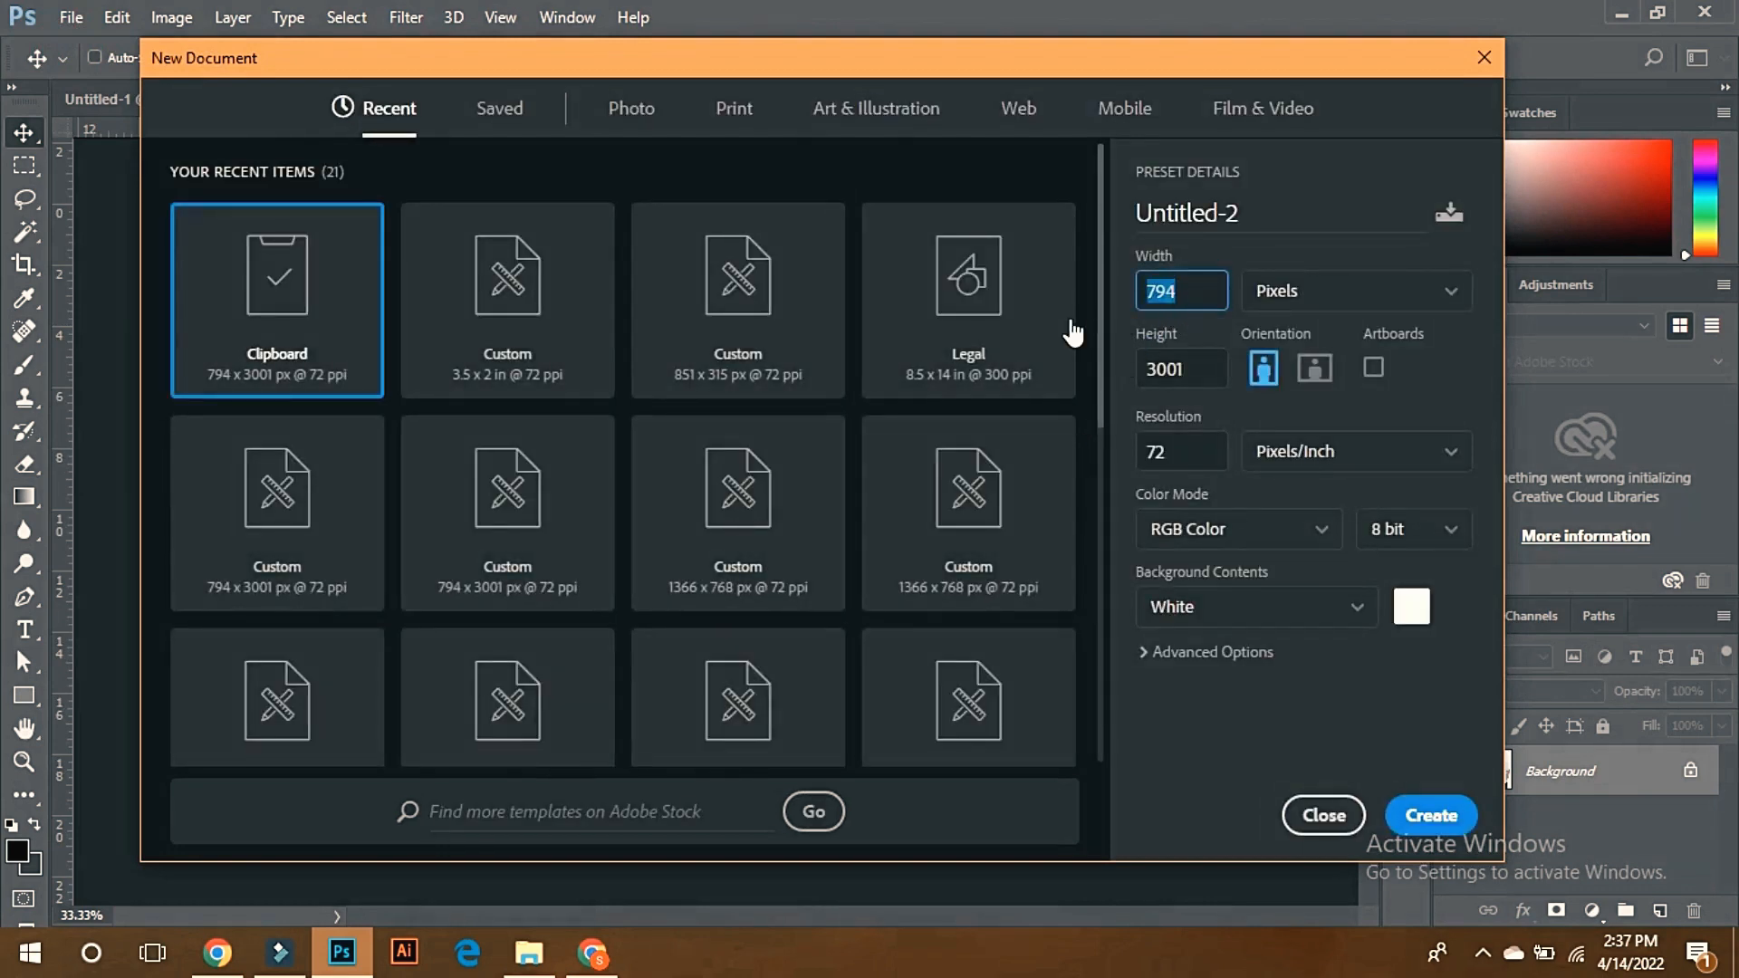
pyautogui.write('1000')
pyautogui.click(1199, 371)
pyautogui.write('10')
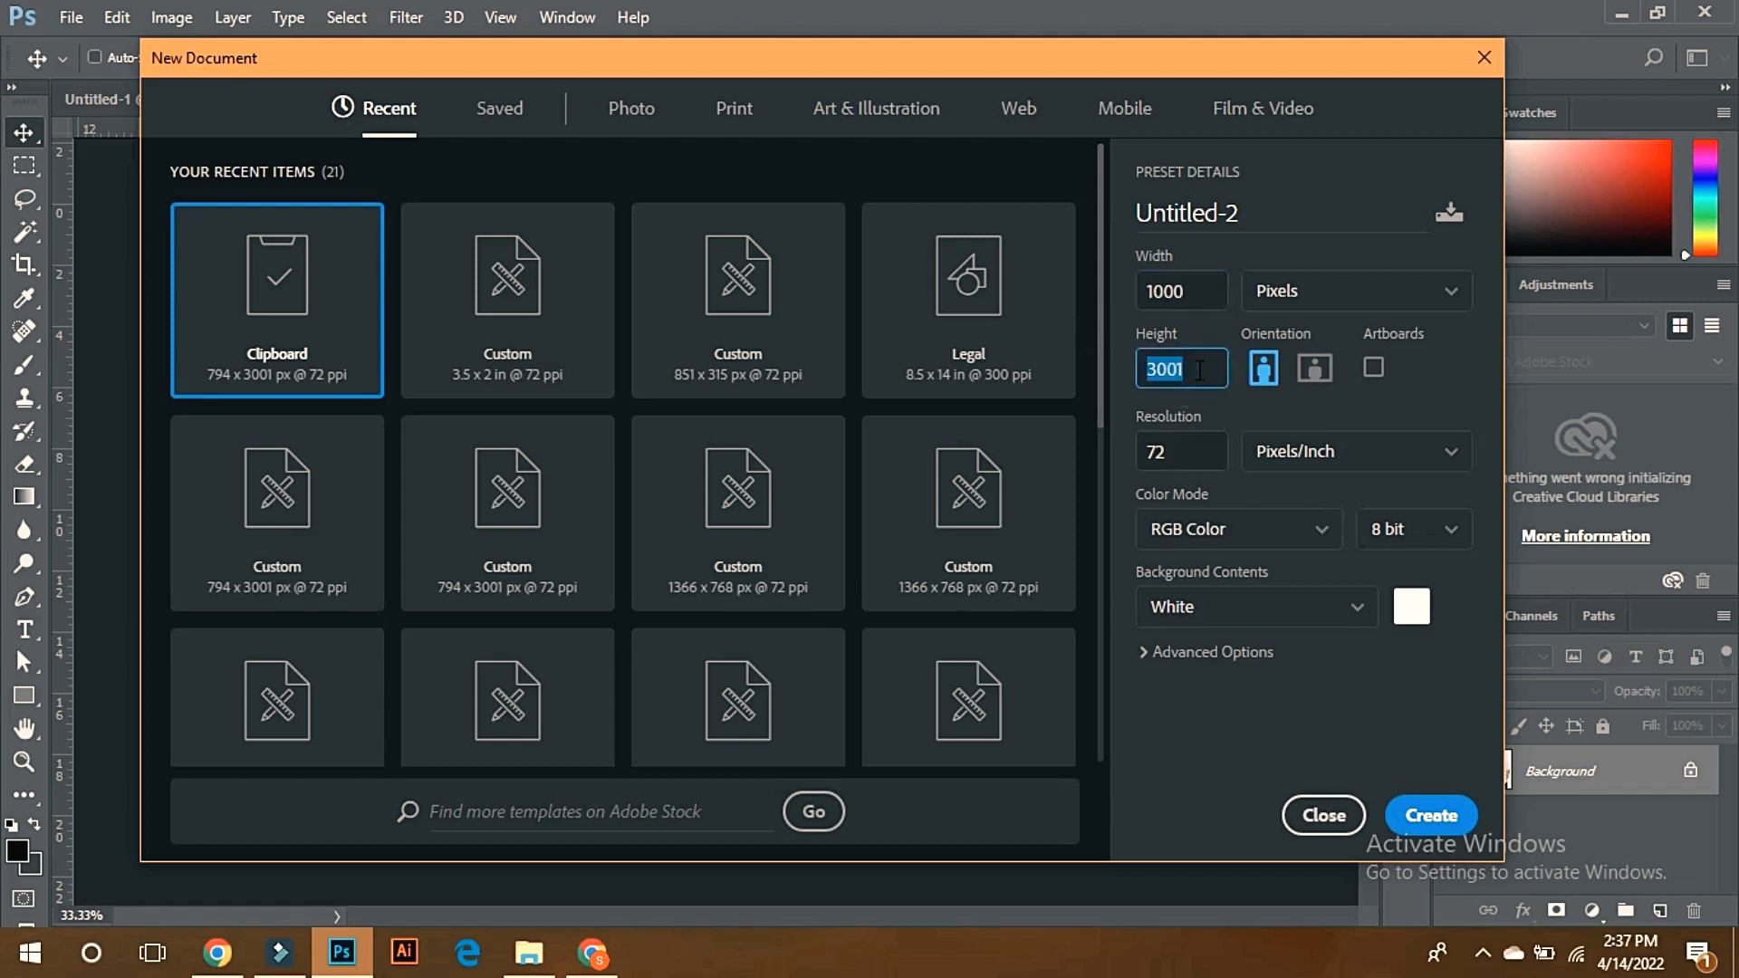
pyautogui.write('00')
pyautogui.click(1432, 818)
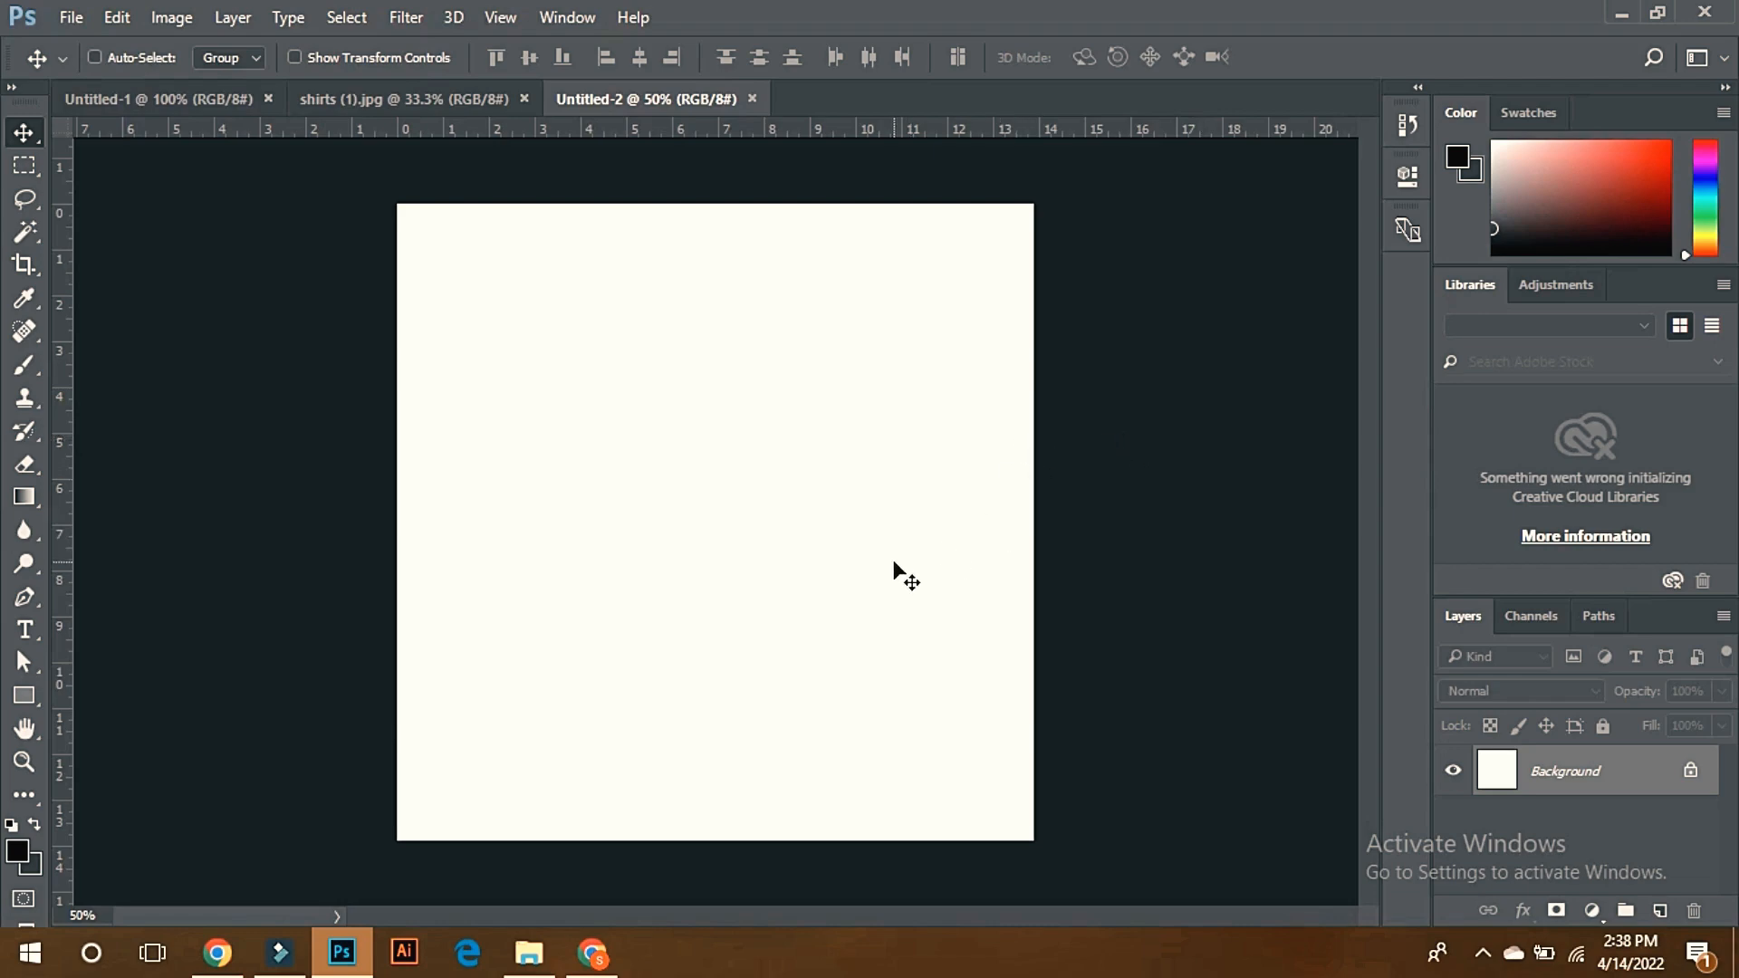
# Place the shirts image from the Downloads folder into the new square document, scaled to about 66.93%
pyautogui.hotkey('alt', 'Tab')
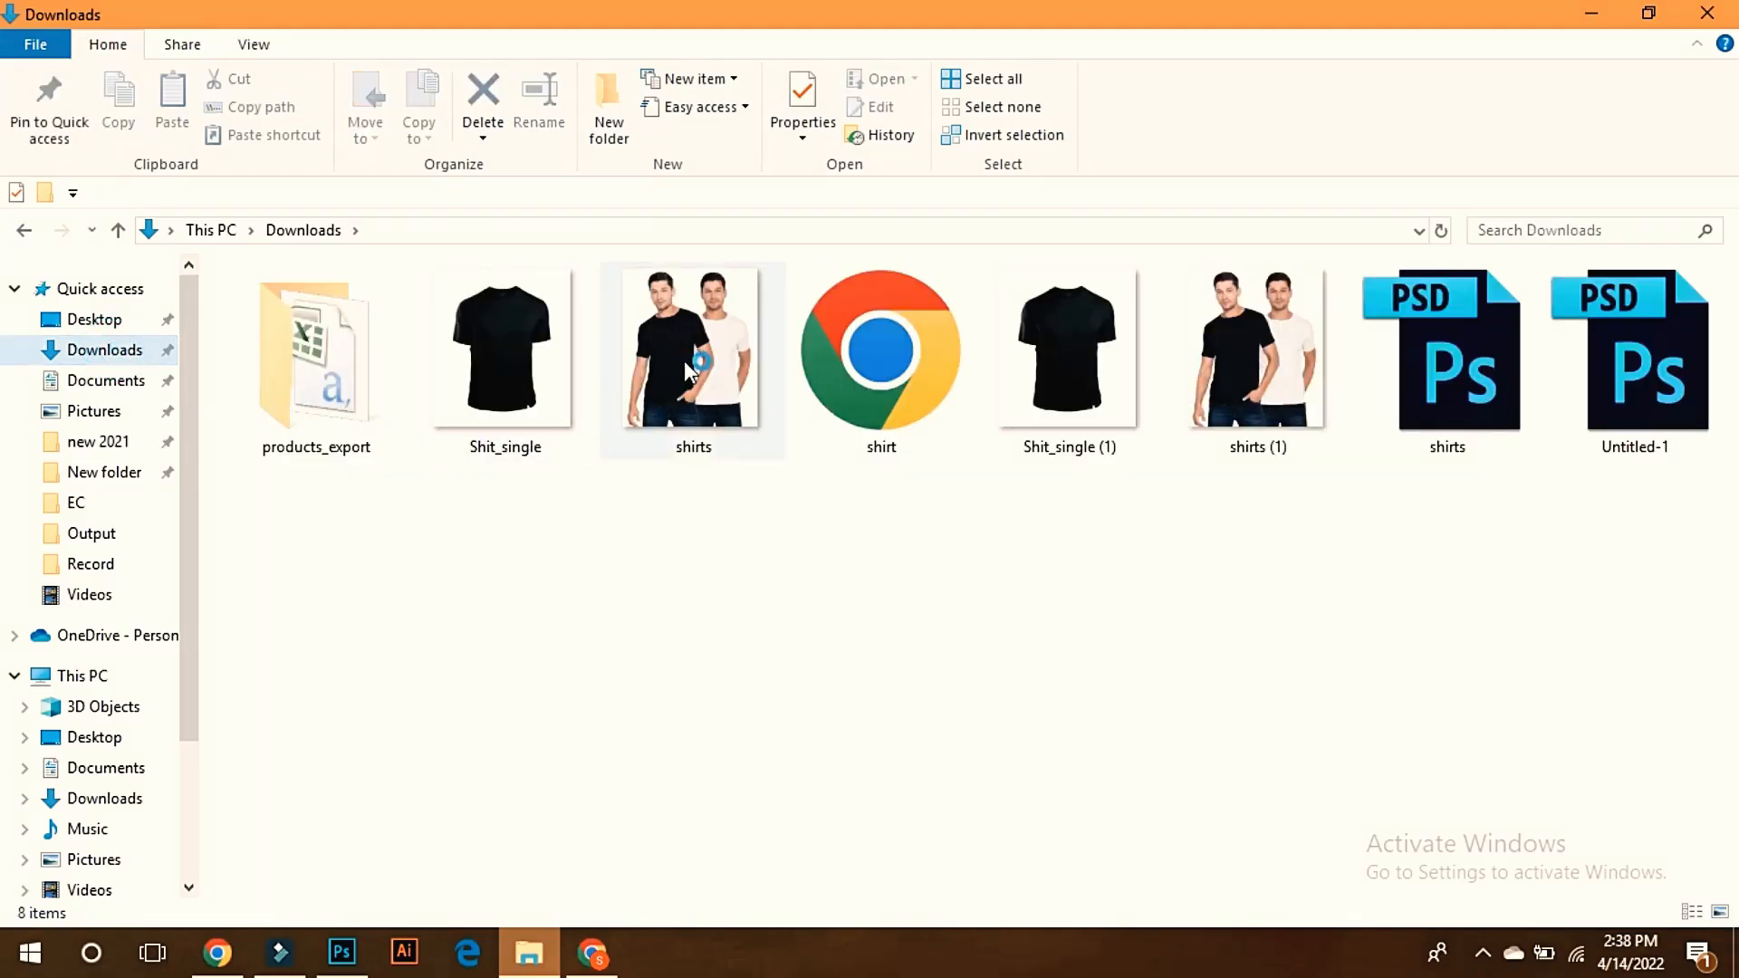
pyautogui.moveTo(690, 356); pyautogui.dragTo(543, 960)
pyautogui.moveTo(324, 922); pyautogui.dragTo(769, 364)
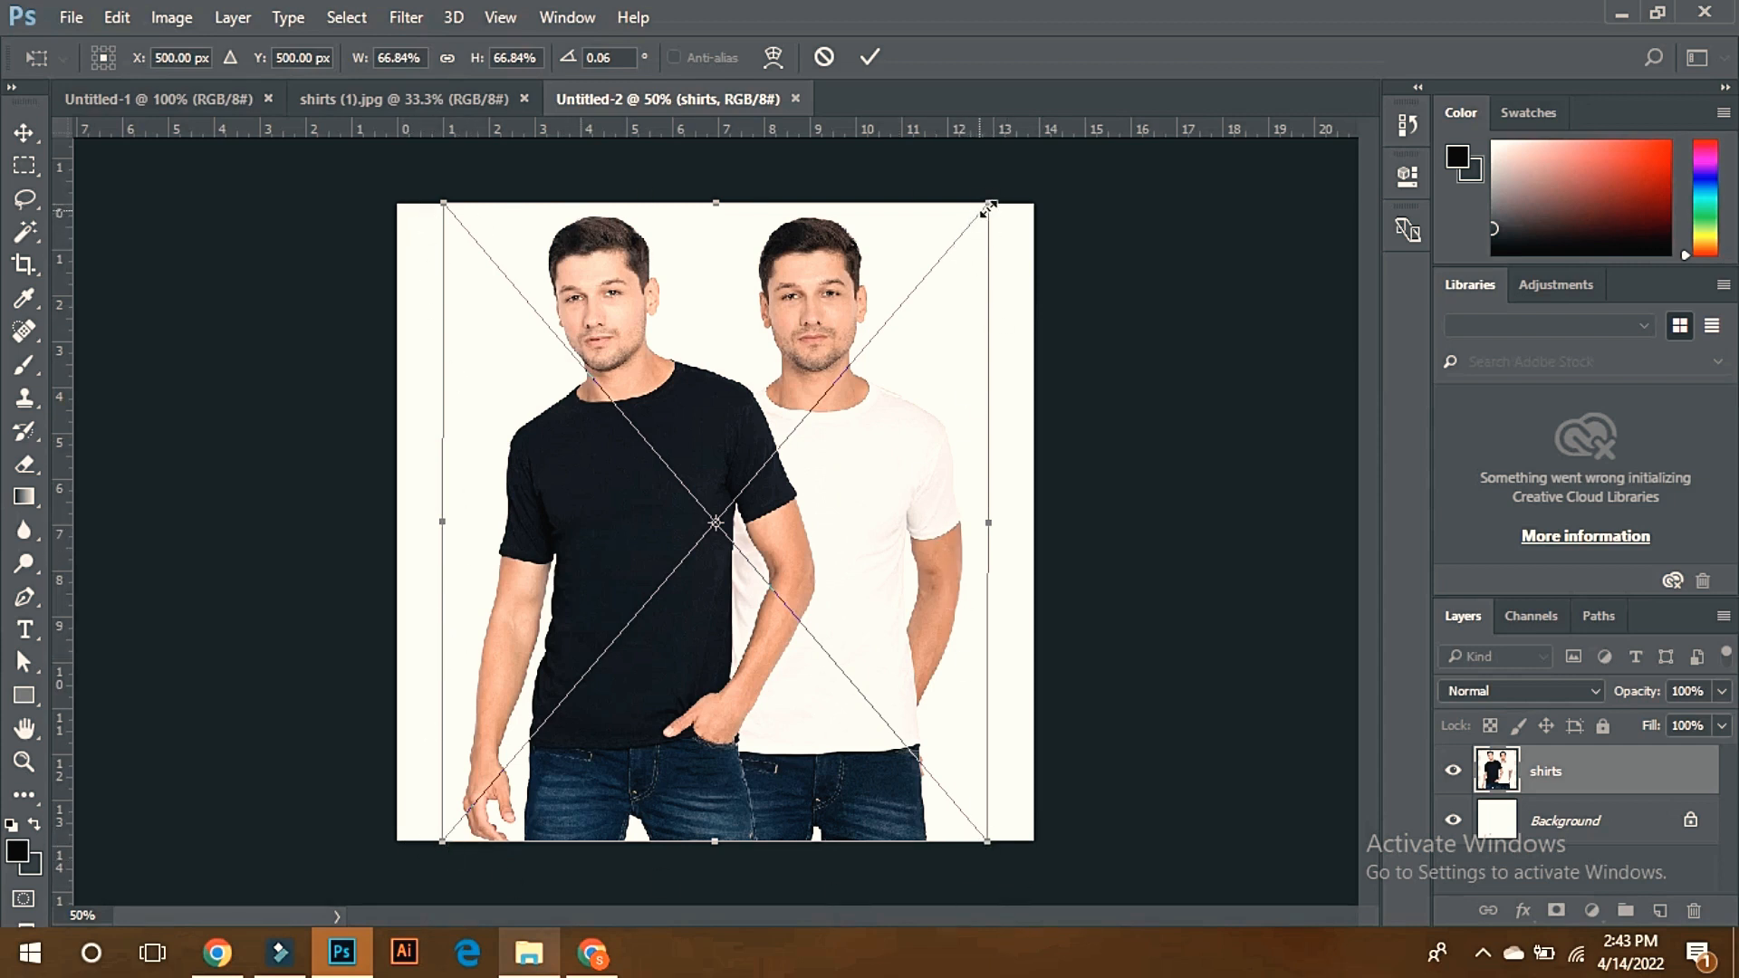
pyautogui.moveTo(988, 204)
pyautogui.mouseDown()
pyautogui.moveTo(1007, 185)
pyautogui.moveTo(967, 226)
pyautogui.moveTo(1007, 193)
pyautogui.moveTo(986, 217)
pyautogui.moveTo(935, 231)
pyautogui.moveTo(969, 246)
pyautogui.moveTo(962, 201)
pyautogui.moveTo(906, 239)
pyautogui.moveTo(940, 263)
pyautogui.moveTo(945, 243)
pyautogui.moveTo(865, 276)
pyautogui.moveTo(937, 272)
pyautogui.moveTo(932, 247)
pyautogui.moveTo(986, 194)
pyautogui.moveTo(991, 208)
pyautogui.mouseUp()
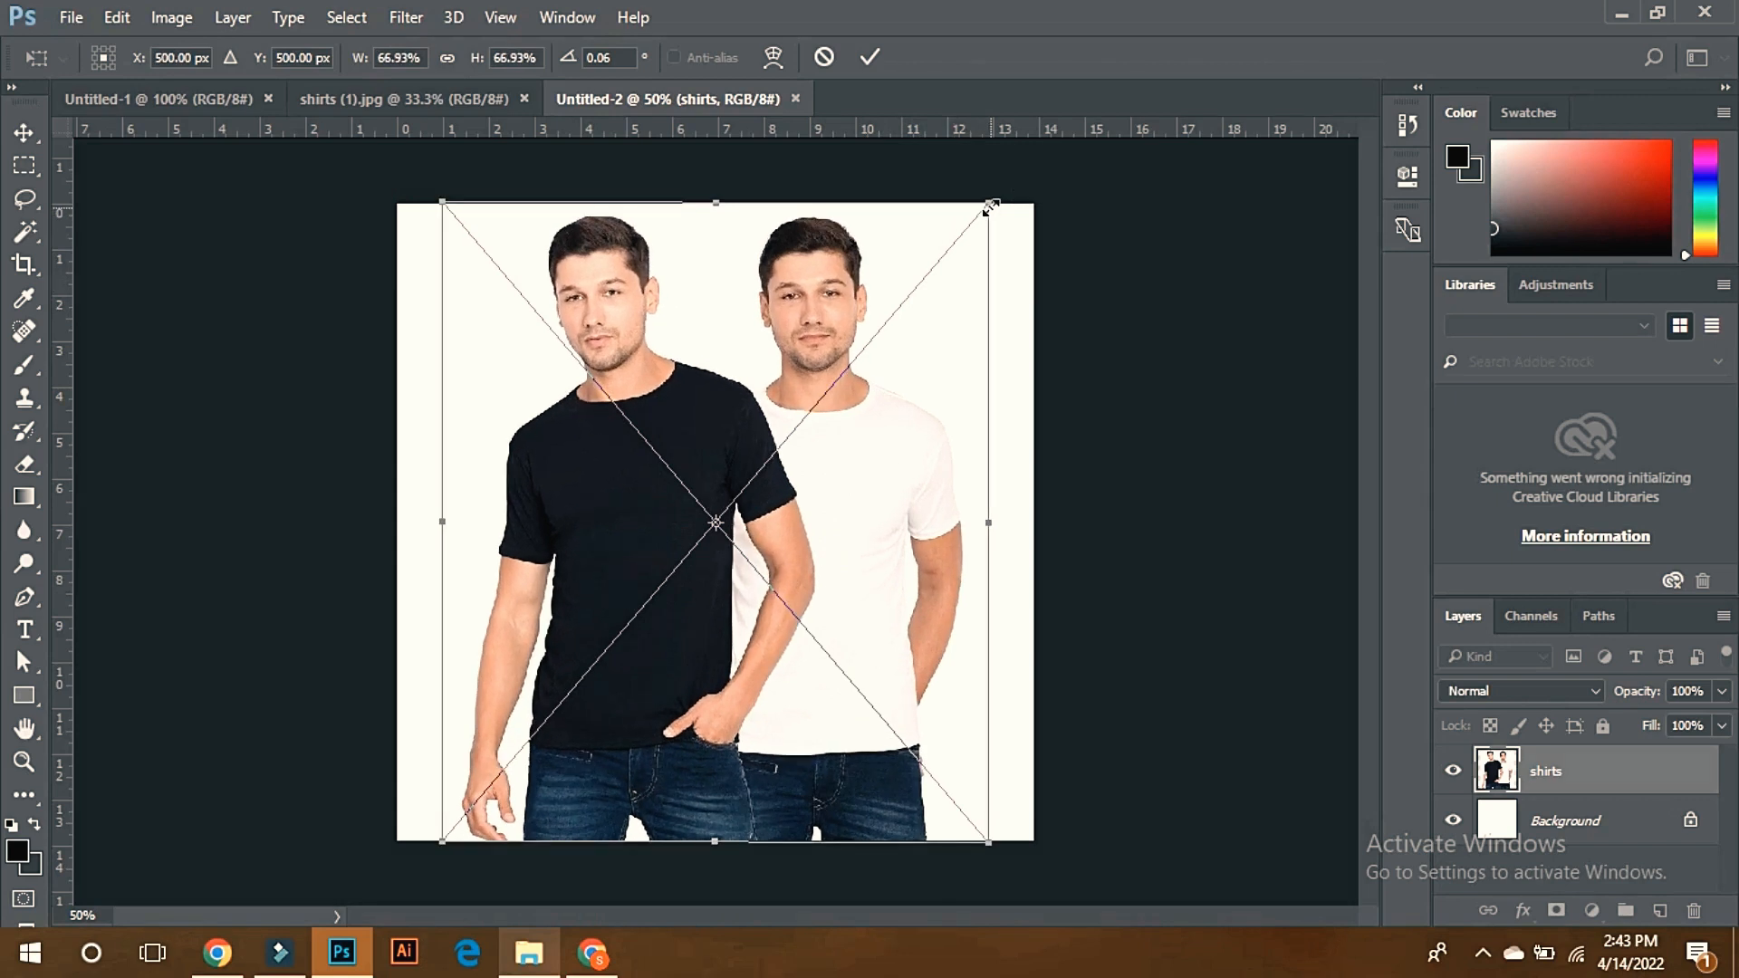
pyautogui.press('Return')
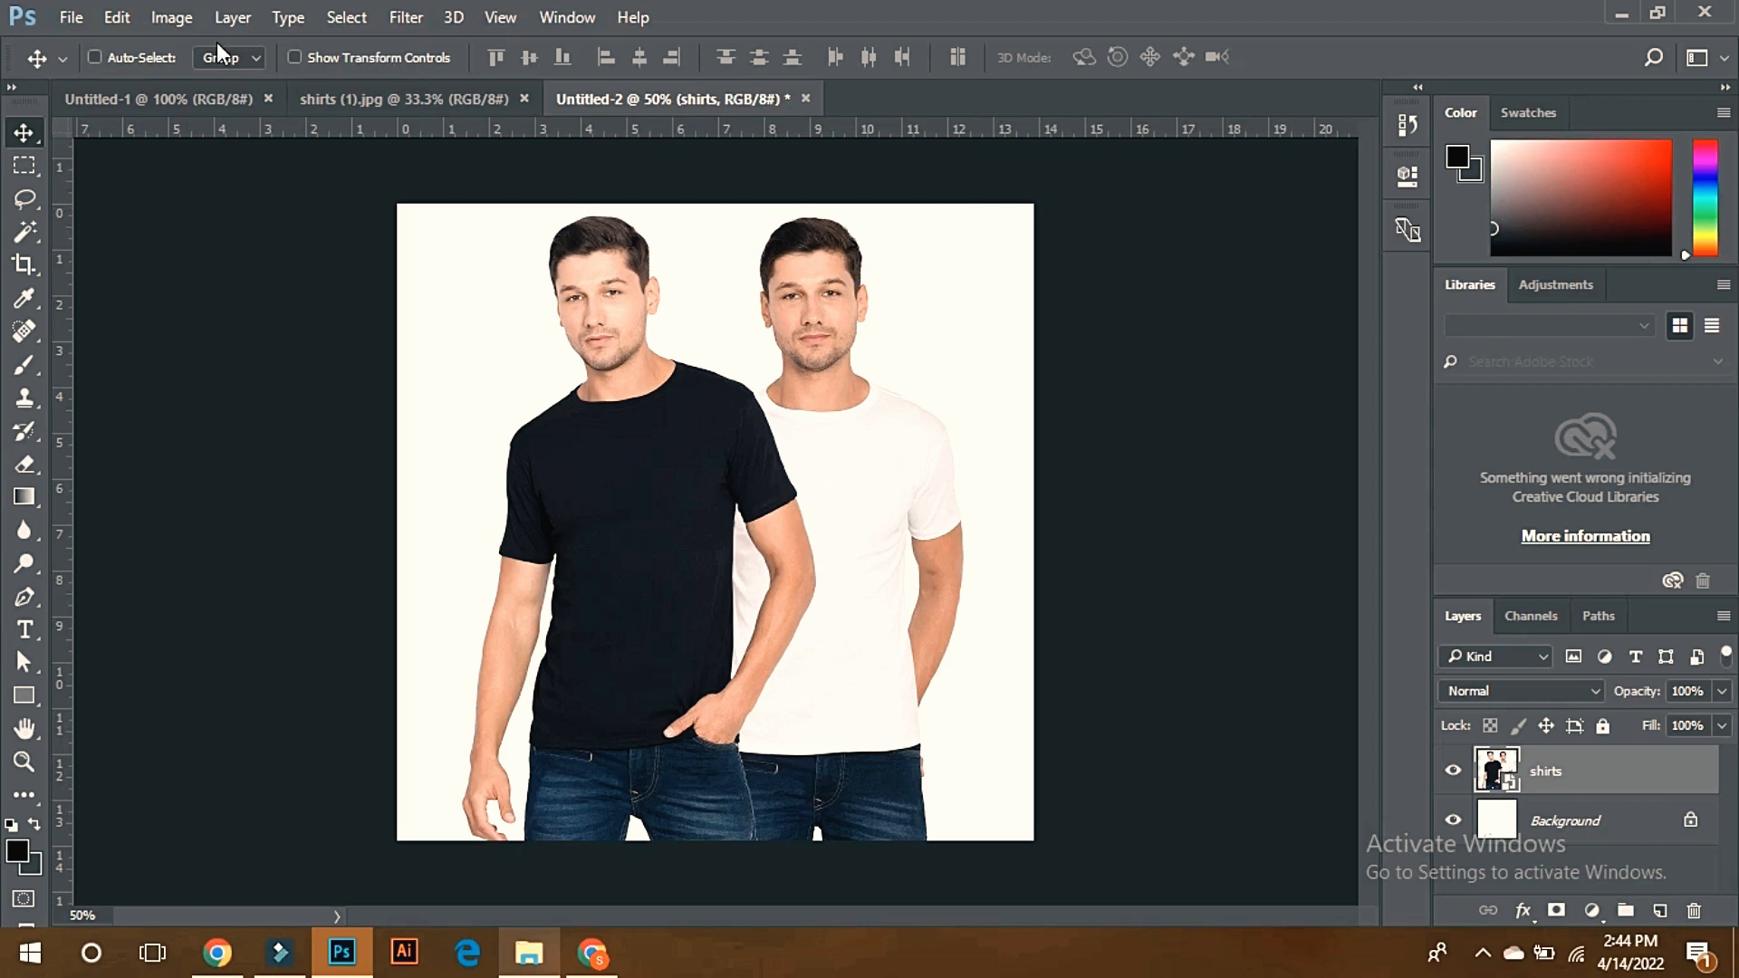
# Set up saving the square shirts document to the Downloads folder under the file name Image
pyautogui.click(70, 18)
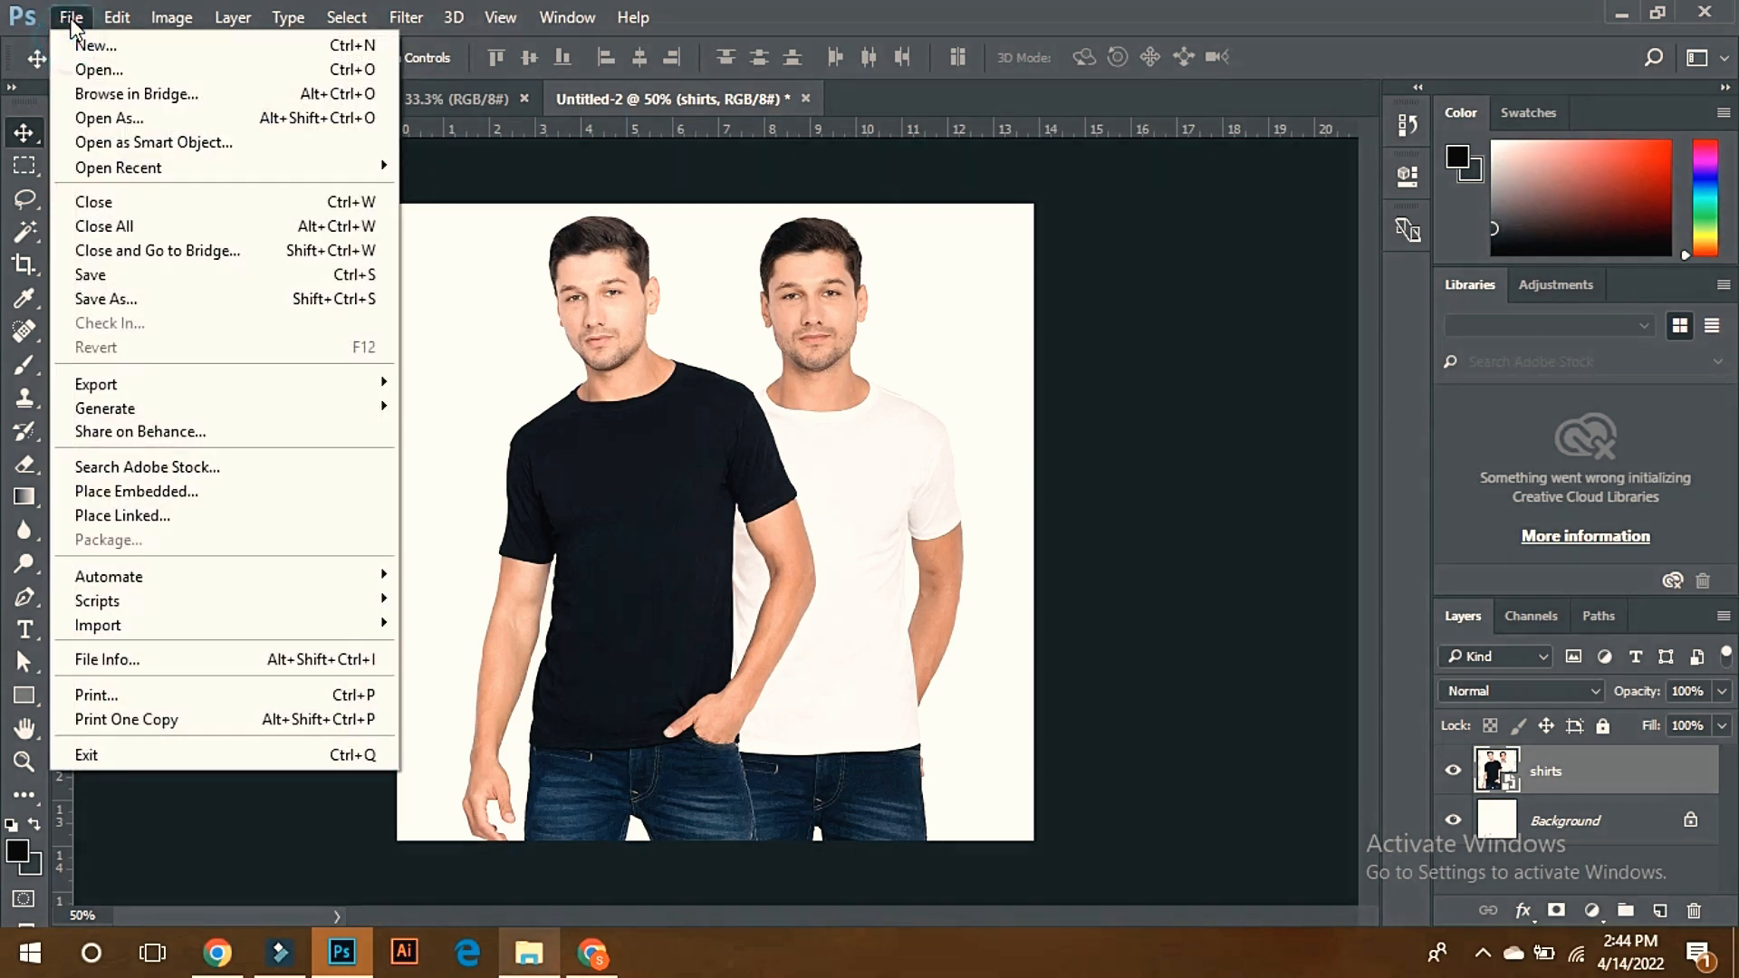
pyautogui.click(162, 308)
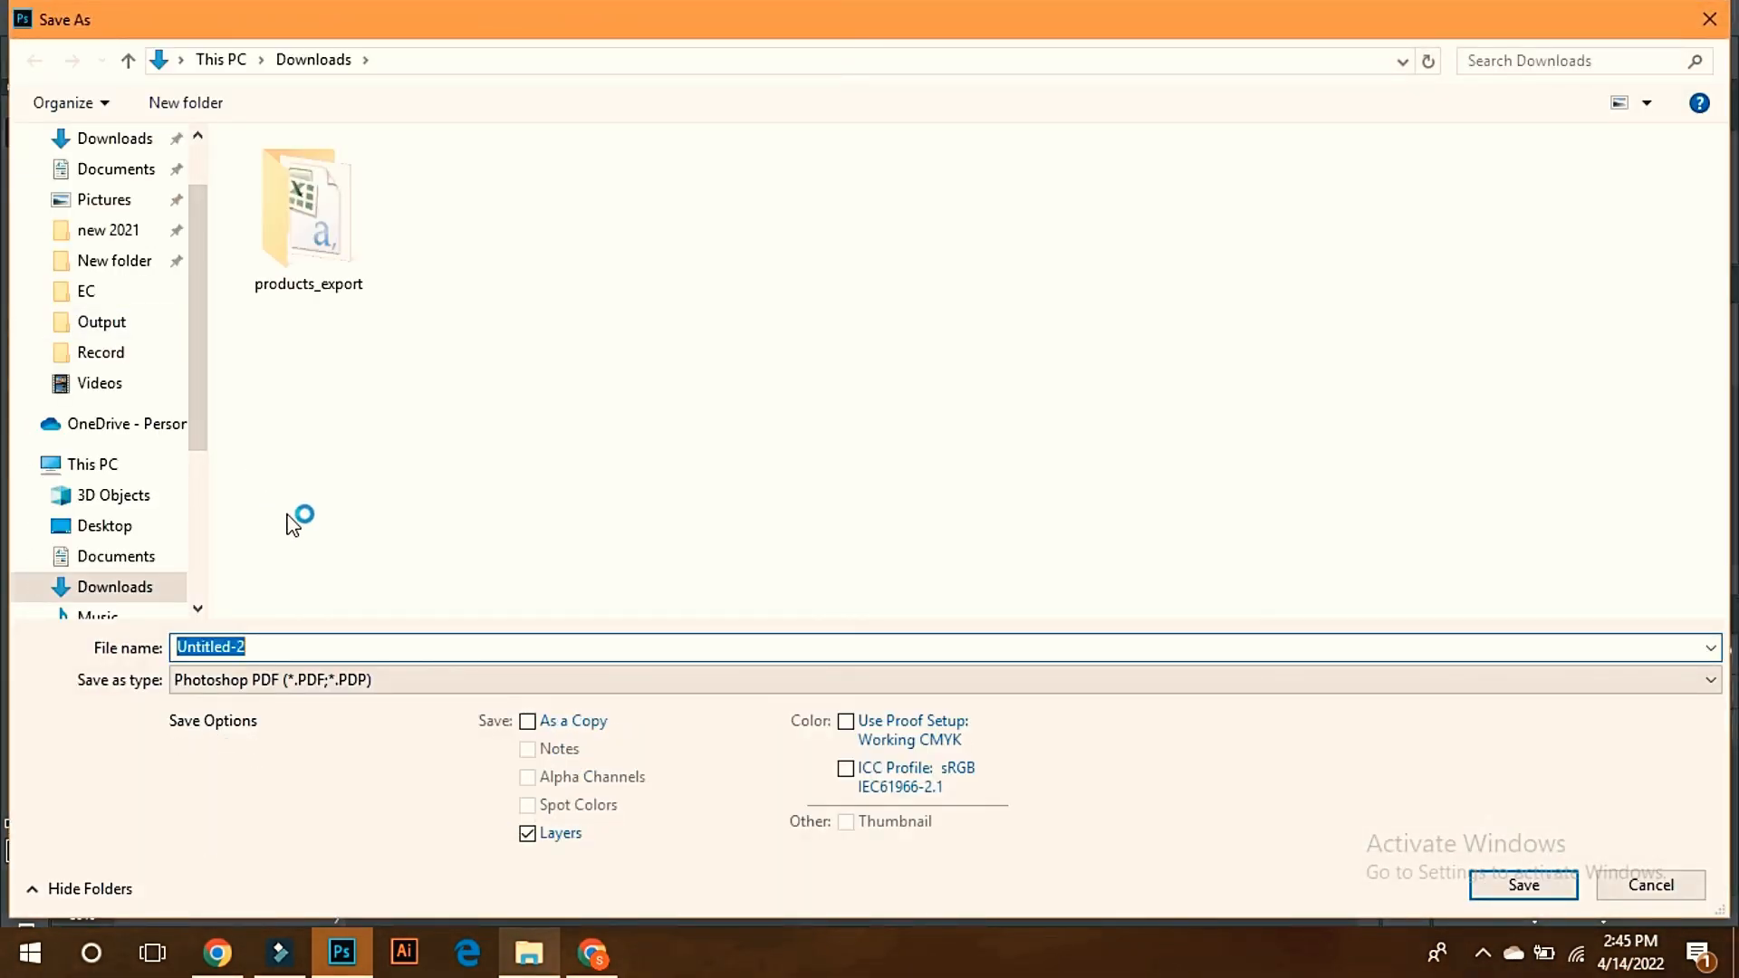
pyautogui.scroll(1, 118, 337)
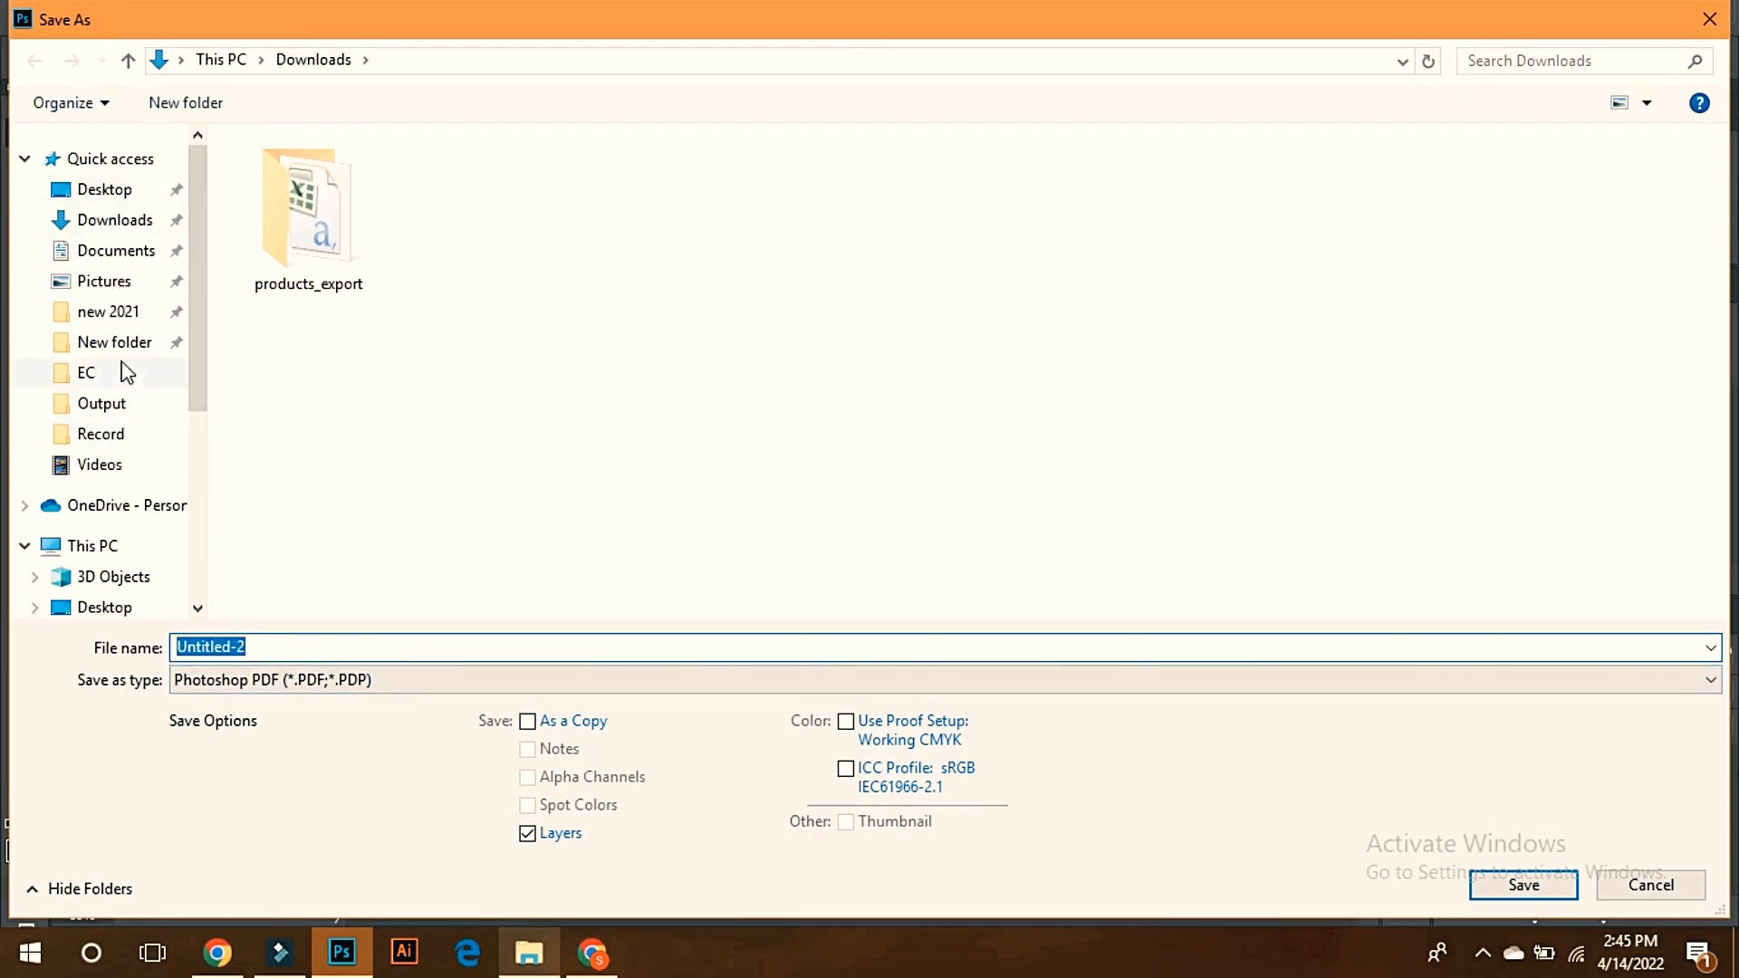
pyautogui.click(116, 225)
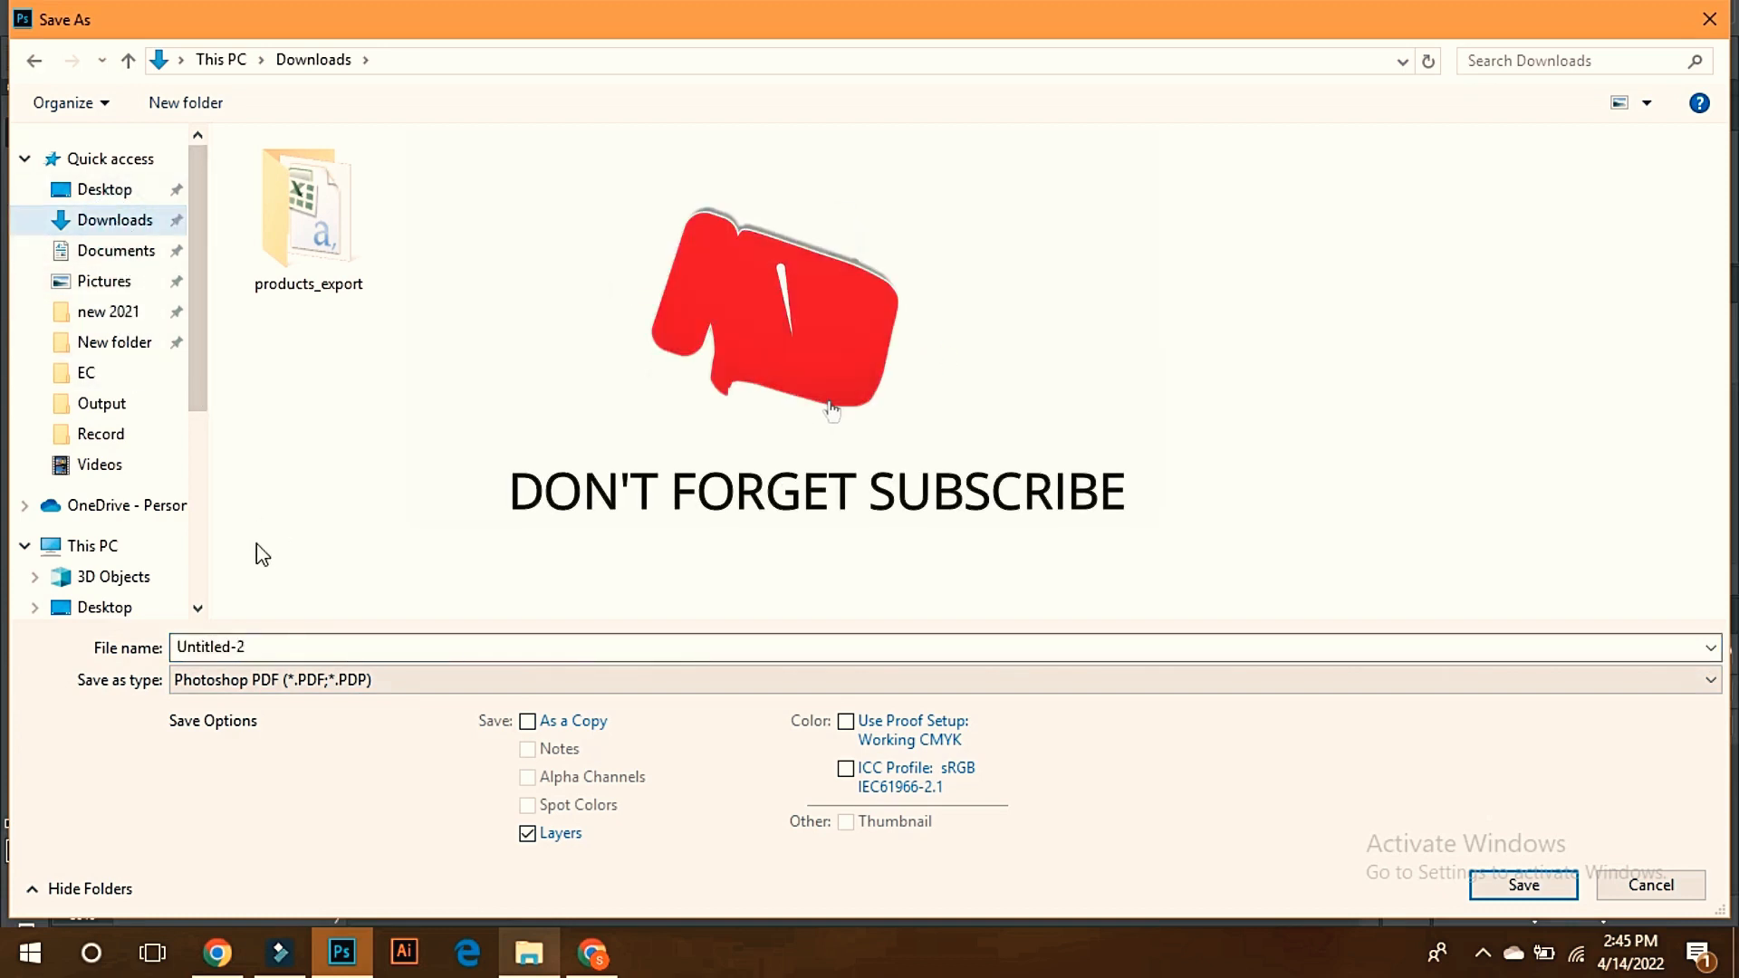
pyautogui.doubleClick(279, 646)
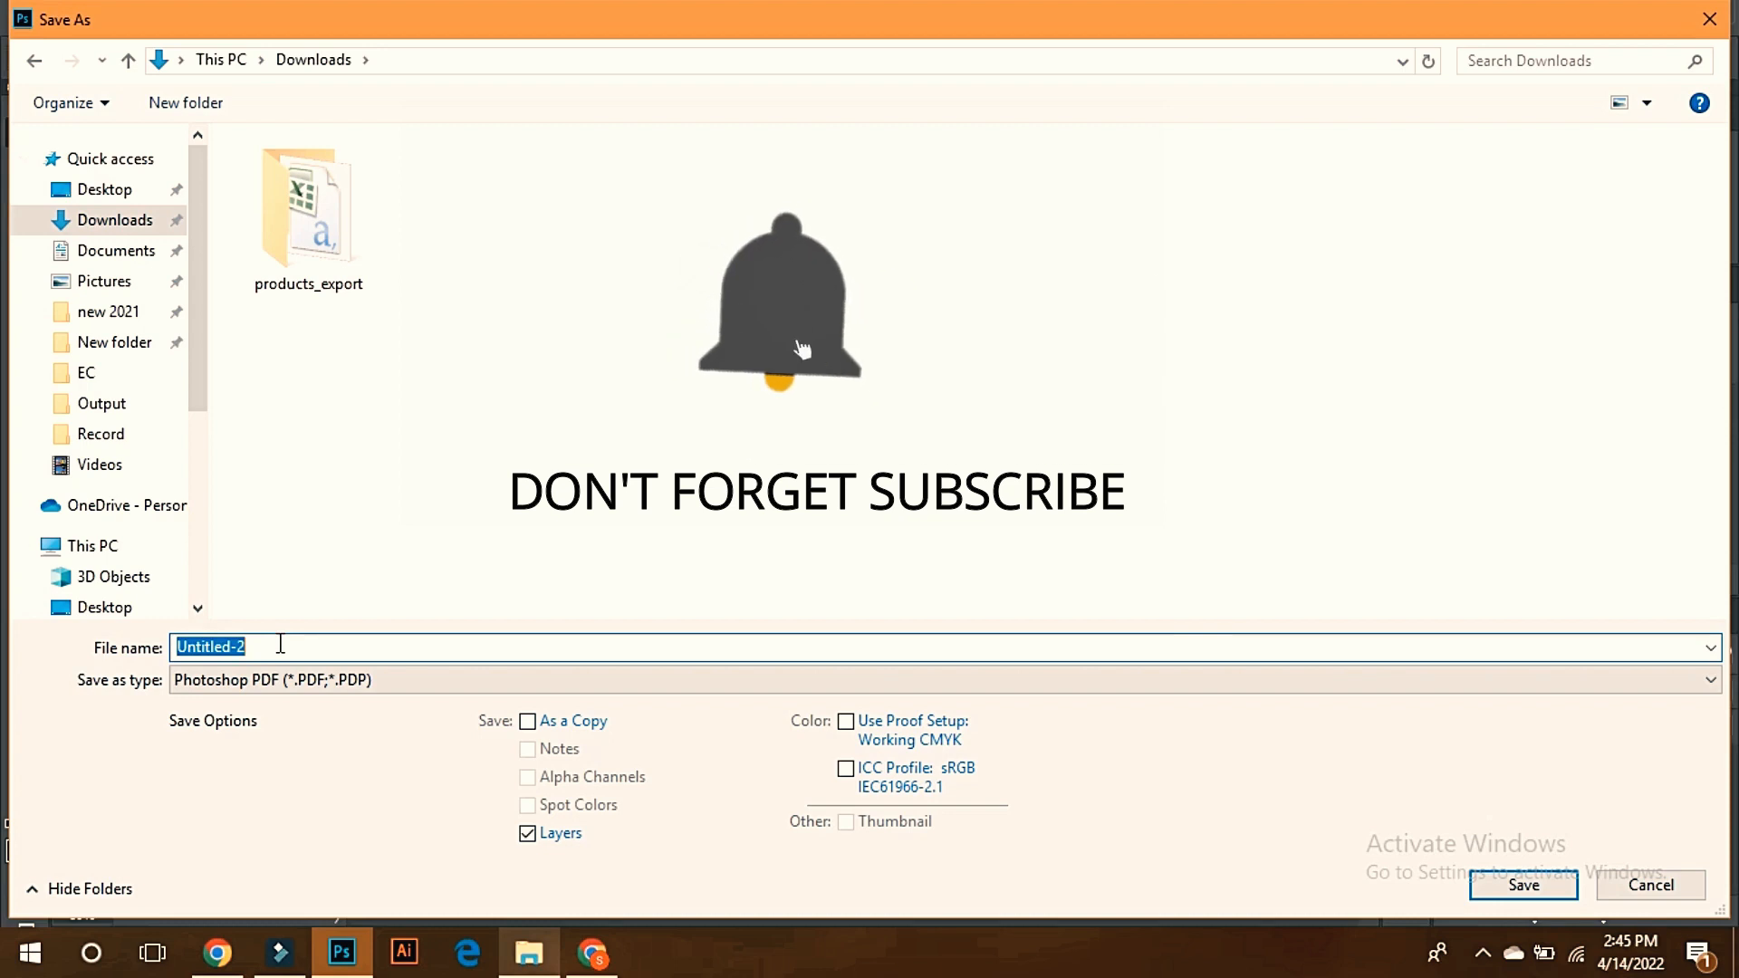
pyautogui.write('Ims')
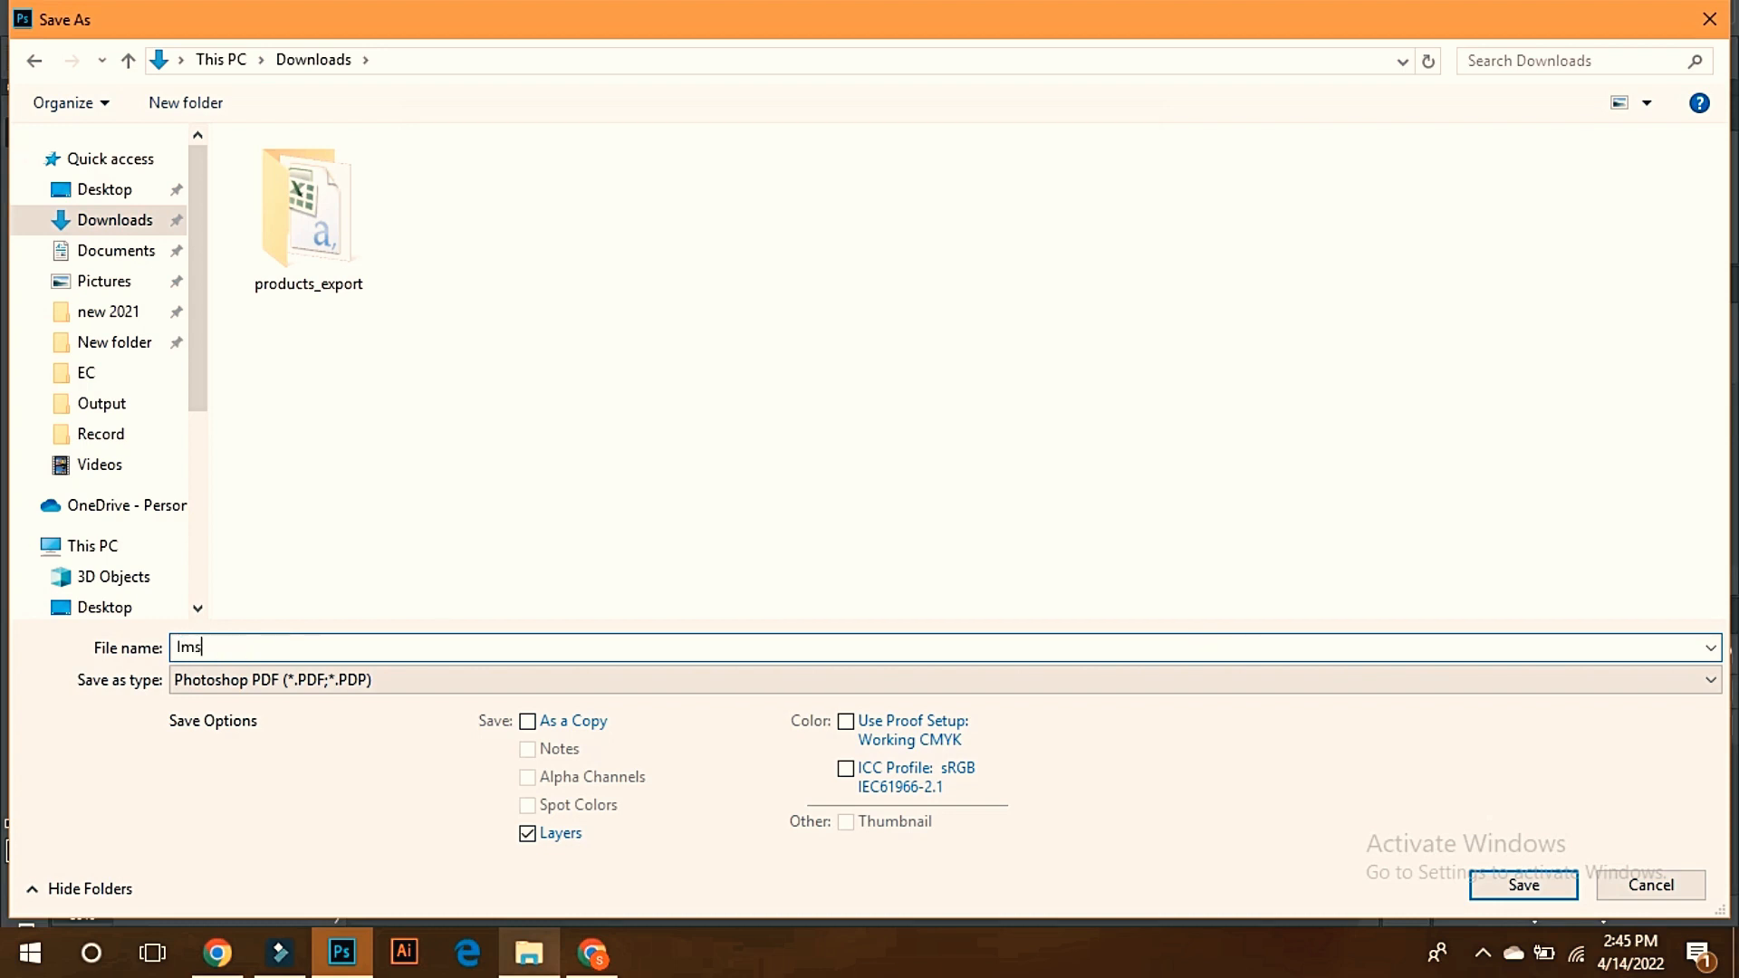
pyautogui.press('BackSpace')
pyautogui.write('age')
# Save the file in JPEG format at the highest quality and view it in File Explorer's Downloads folder
pyautogui.click(298, 681)
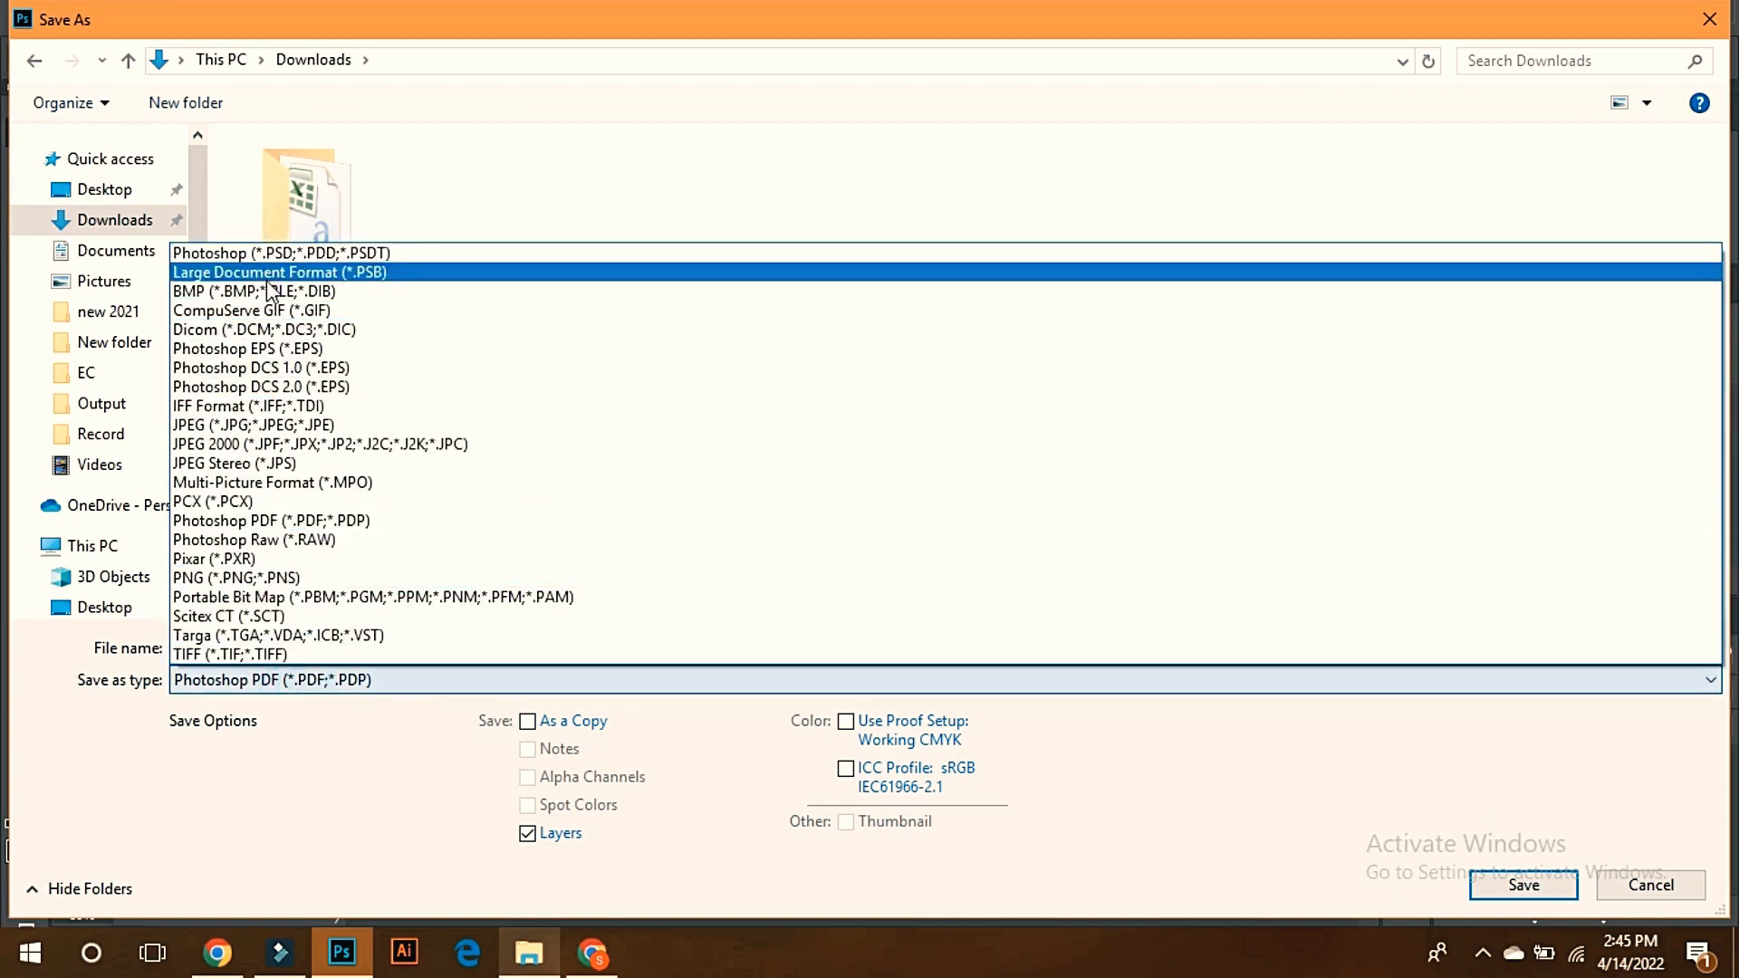
pyautogui.click(342, 426)
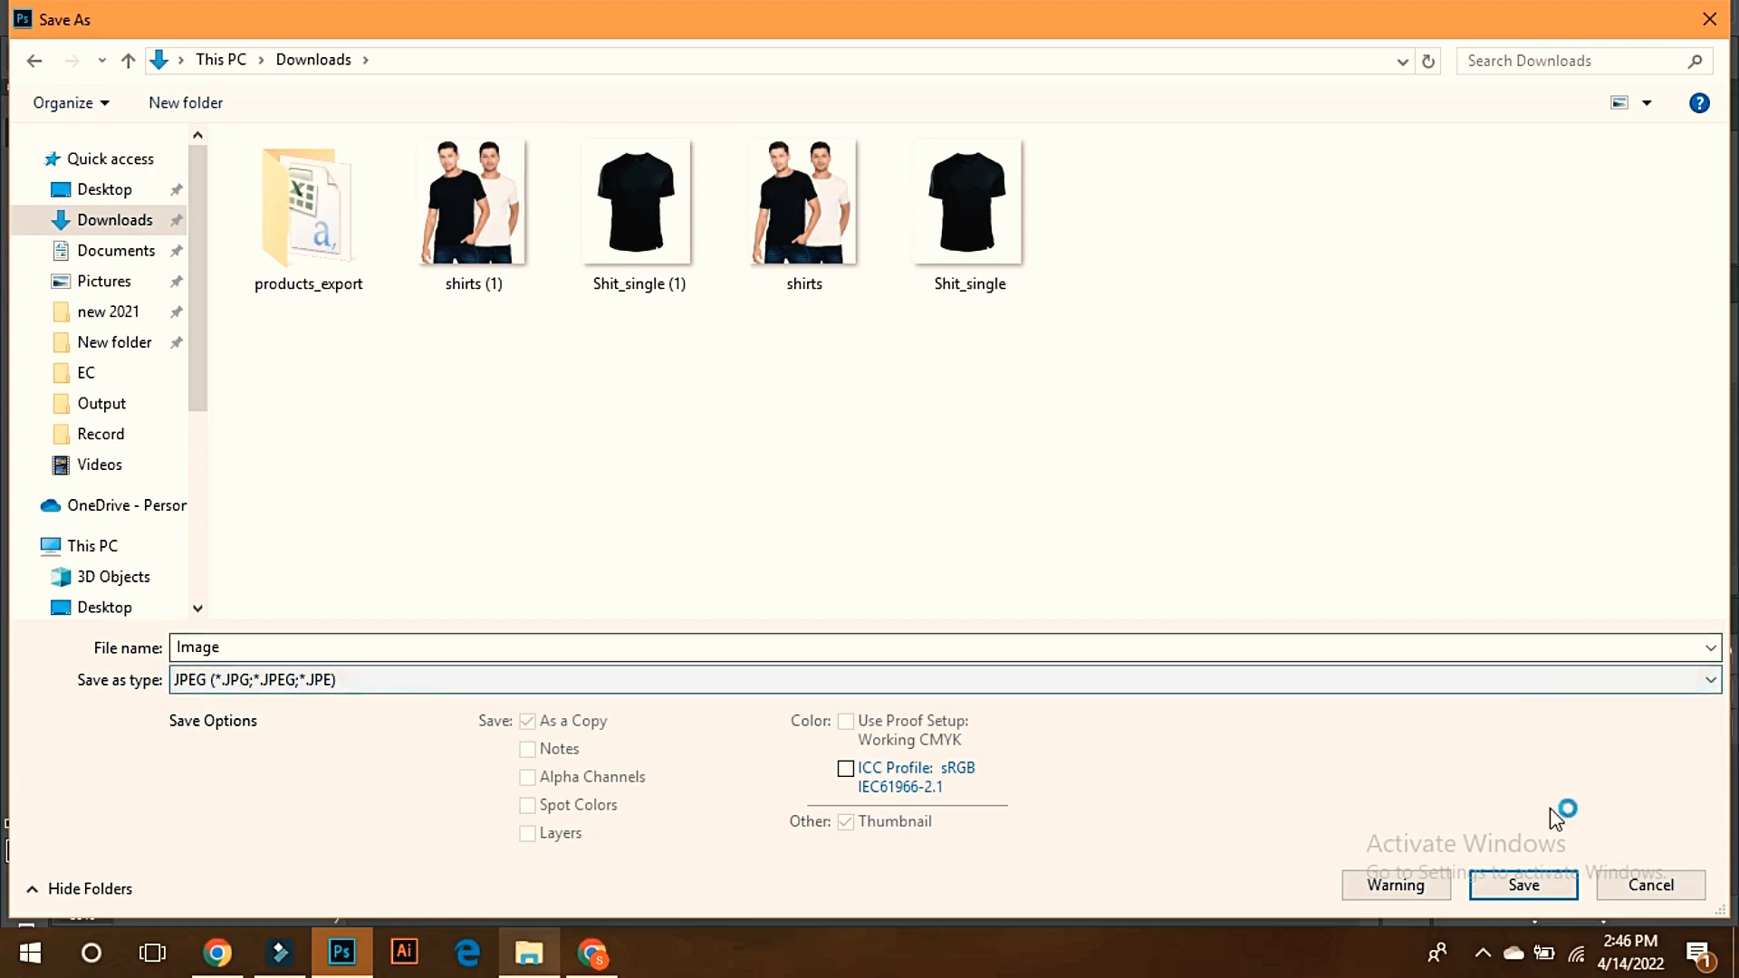
pyautogui.click(1533, 877)
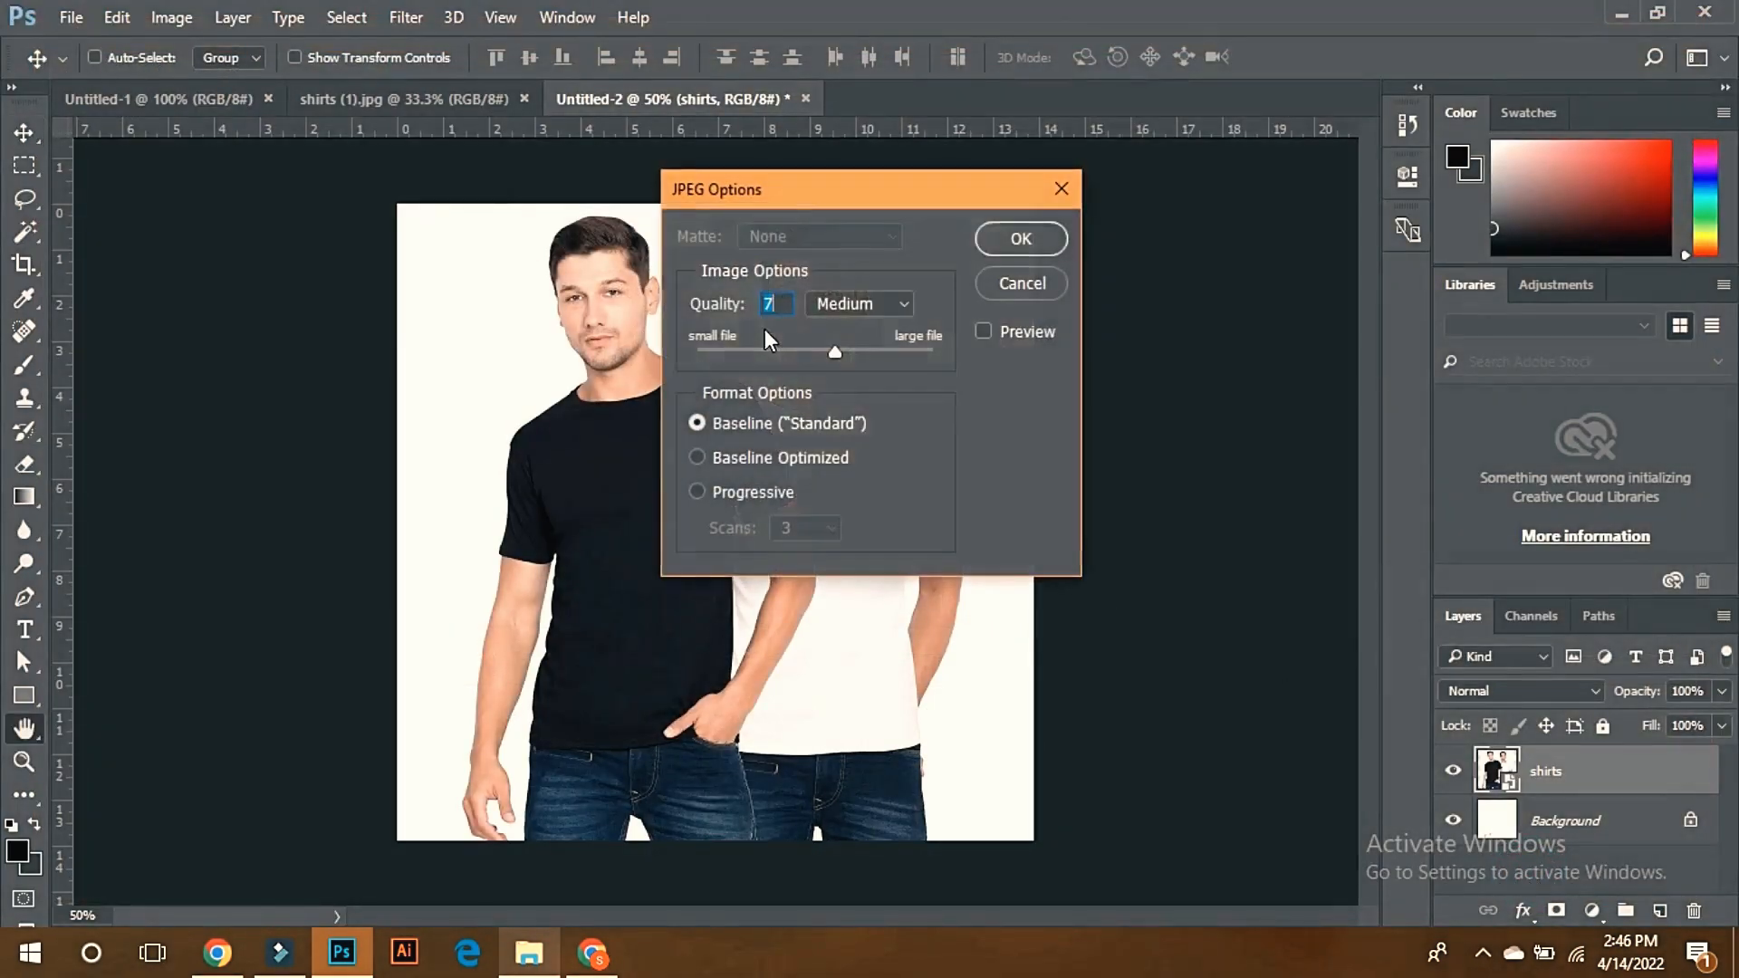
pyautogui.click(751, 357)
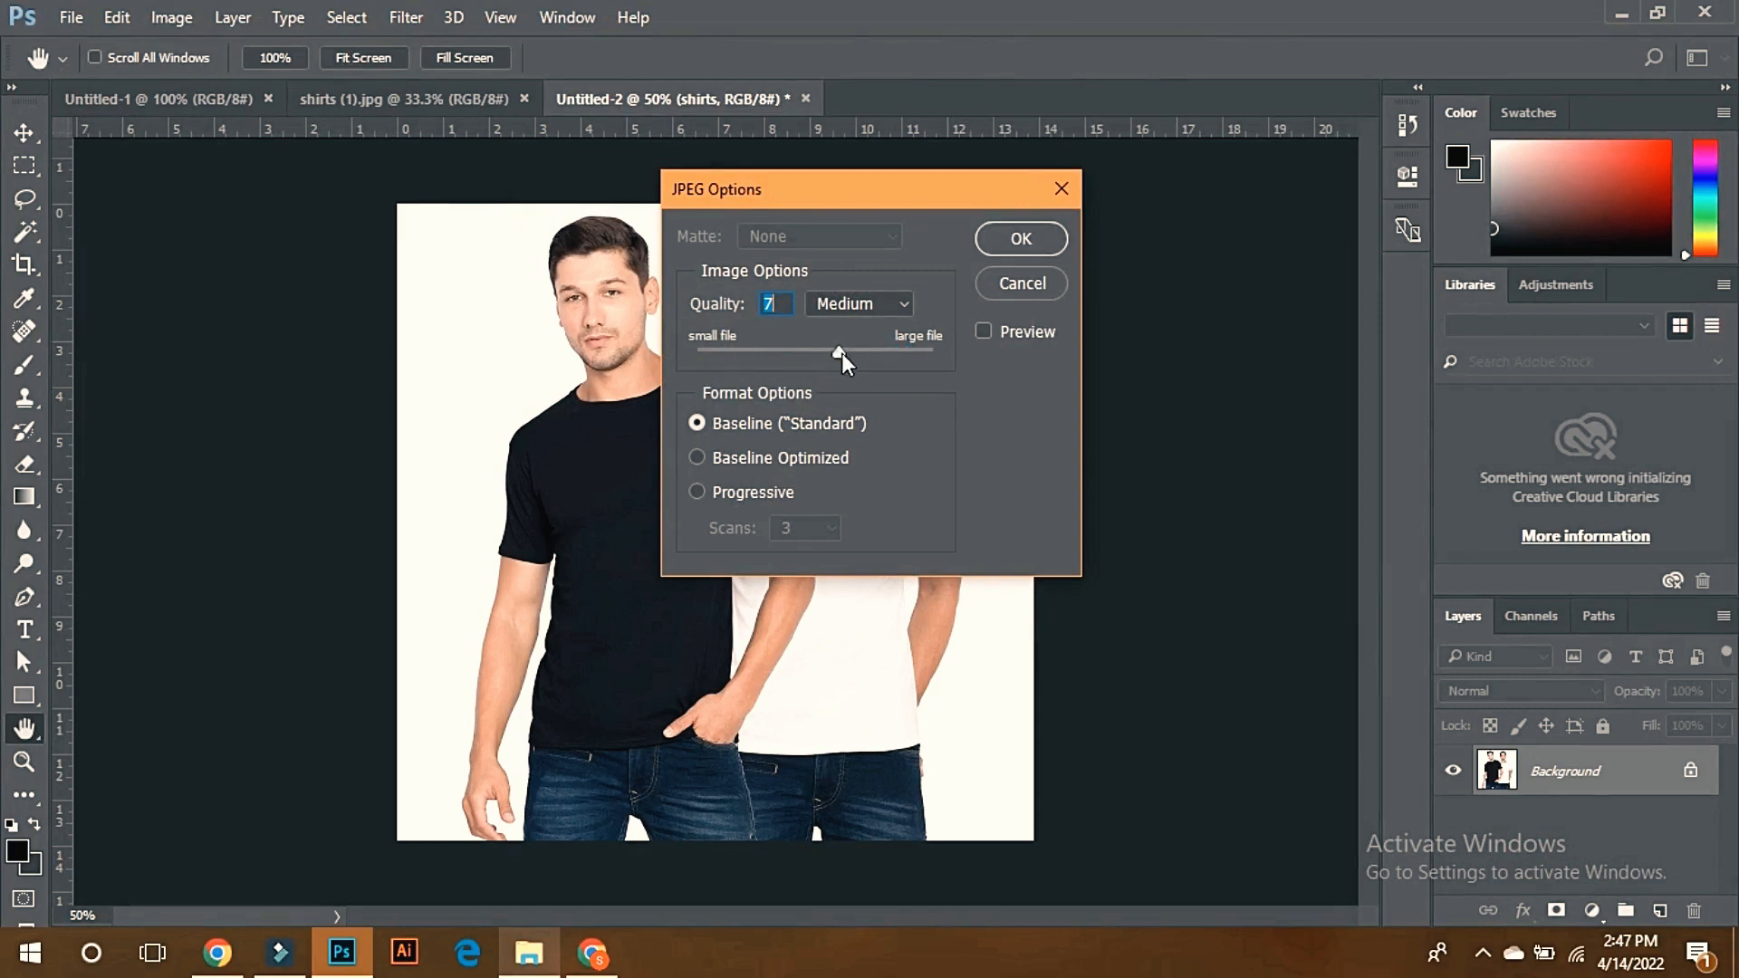
pyautogui.moveTo(837, 351); pyautogui.dragTo(932, 352)
pyautogui.click(1019, 241)
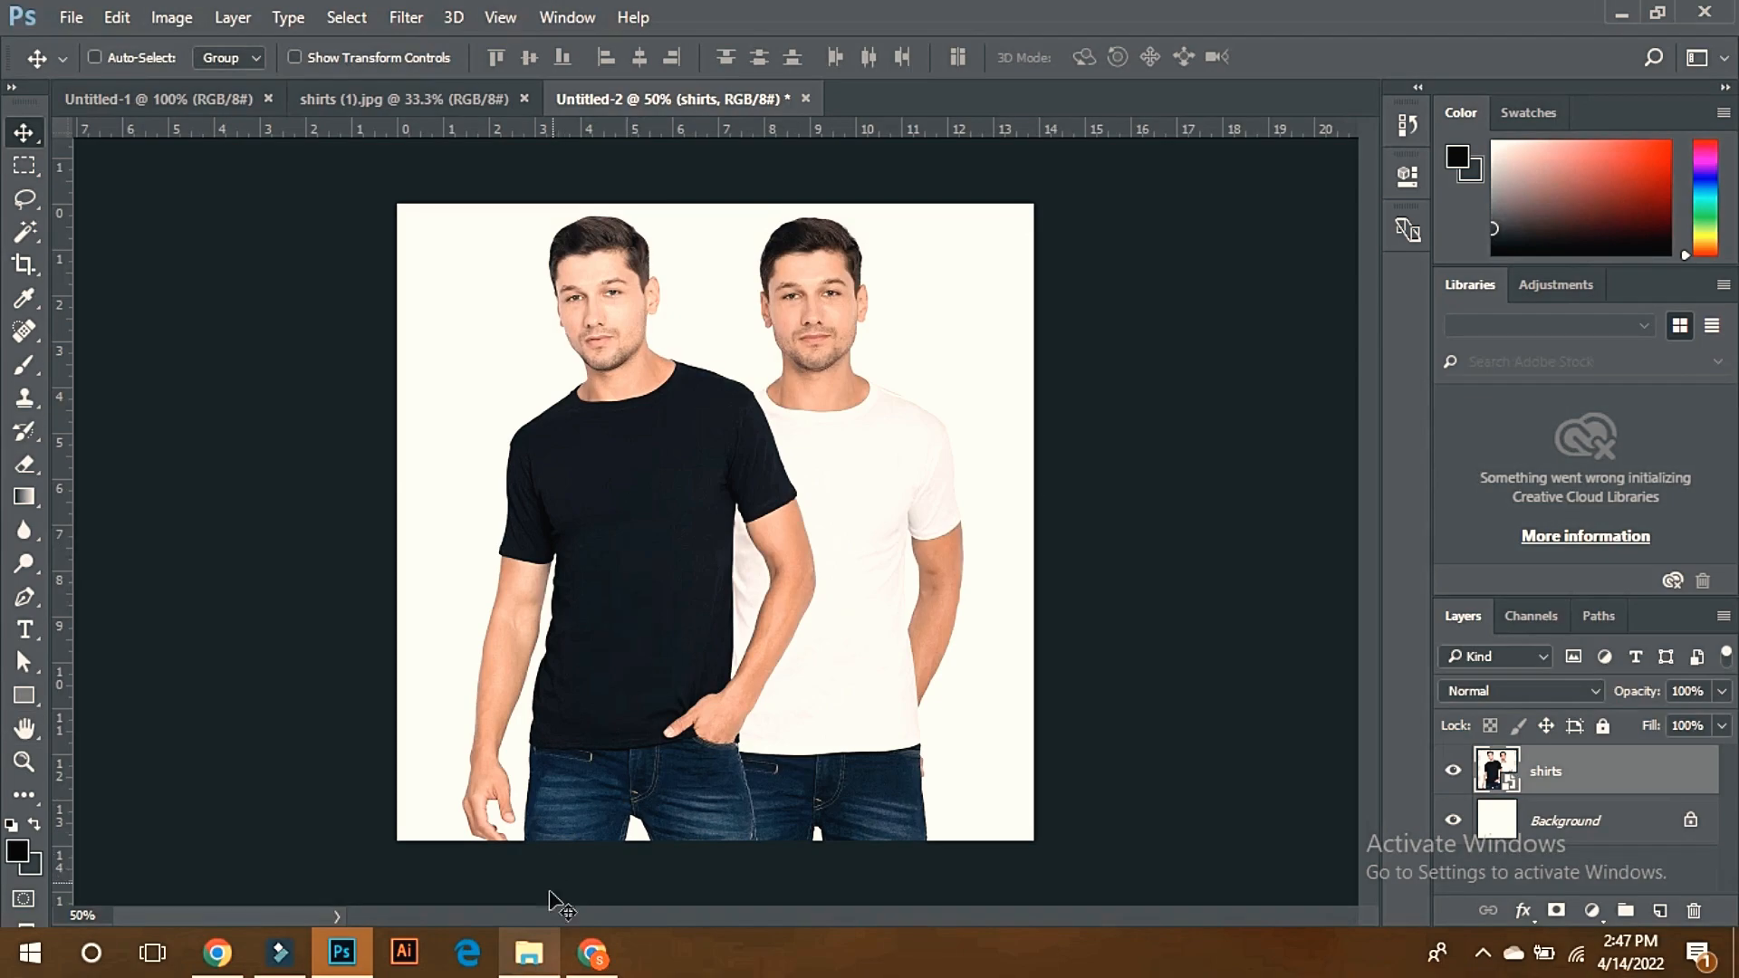
pyautogui.click(529, 953)
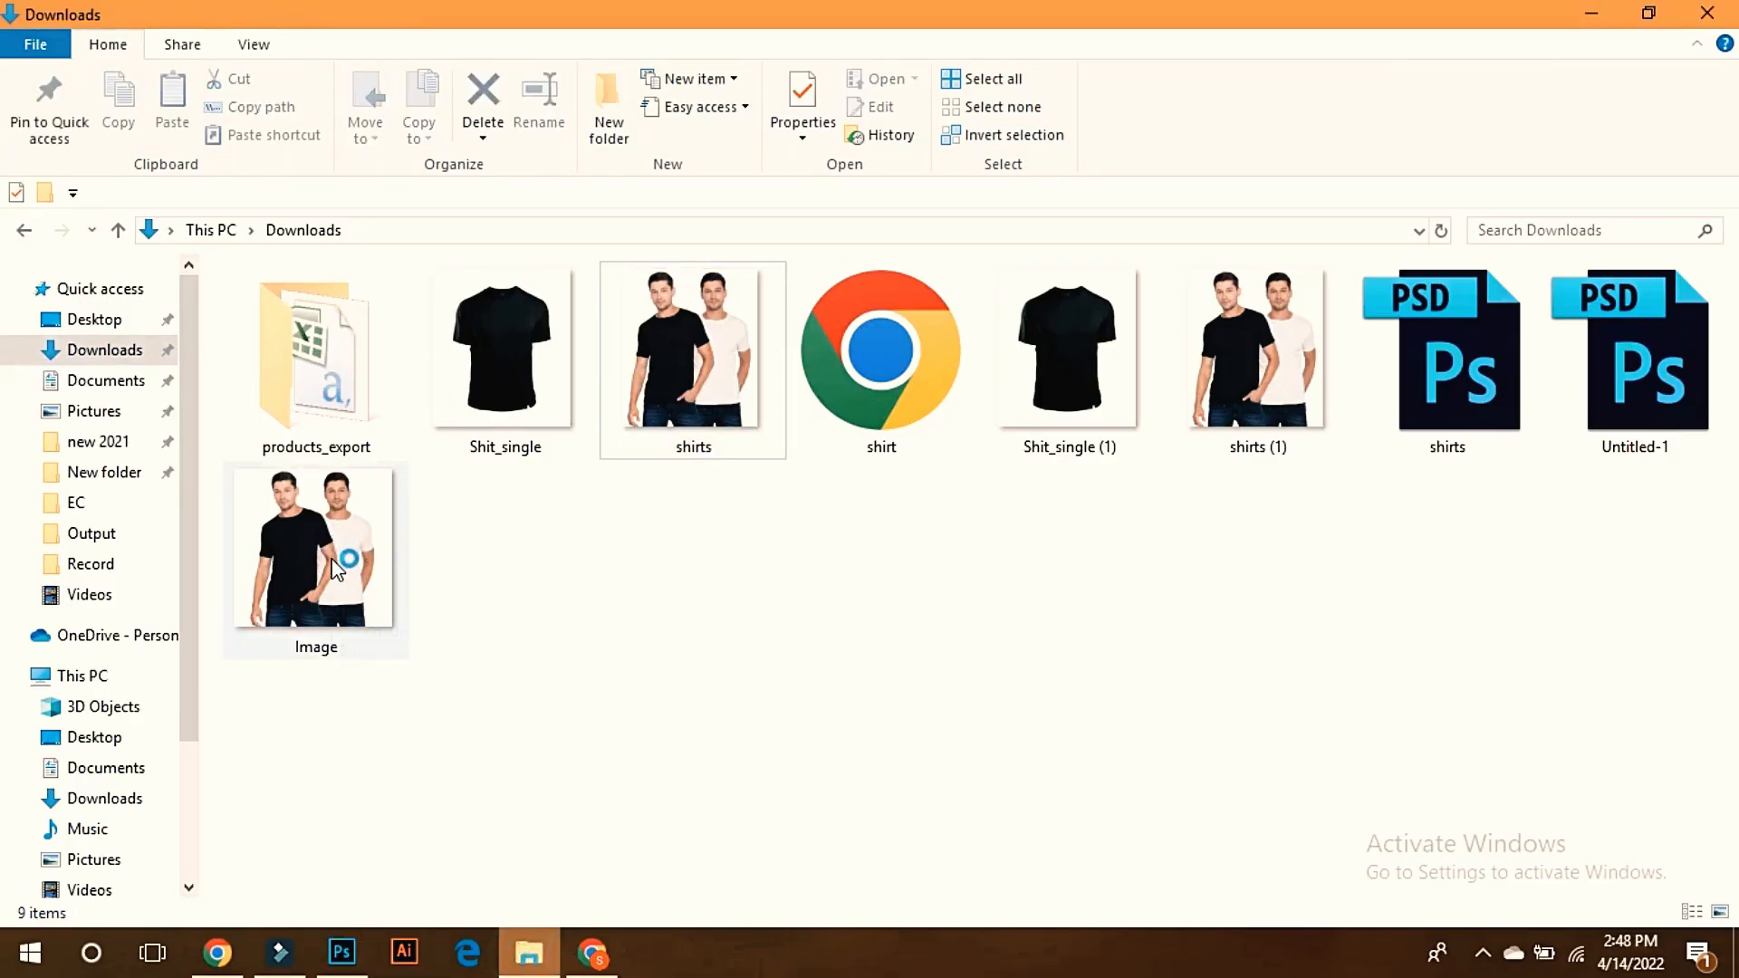
pyautogui.moveTo(337, 568)
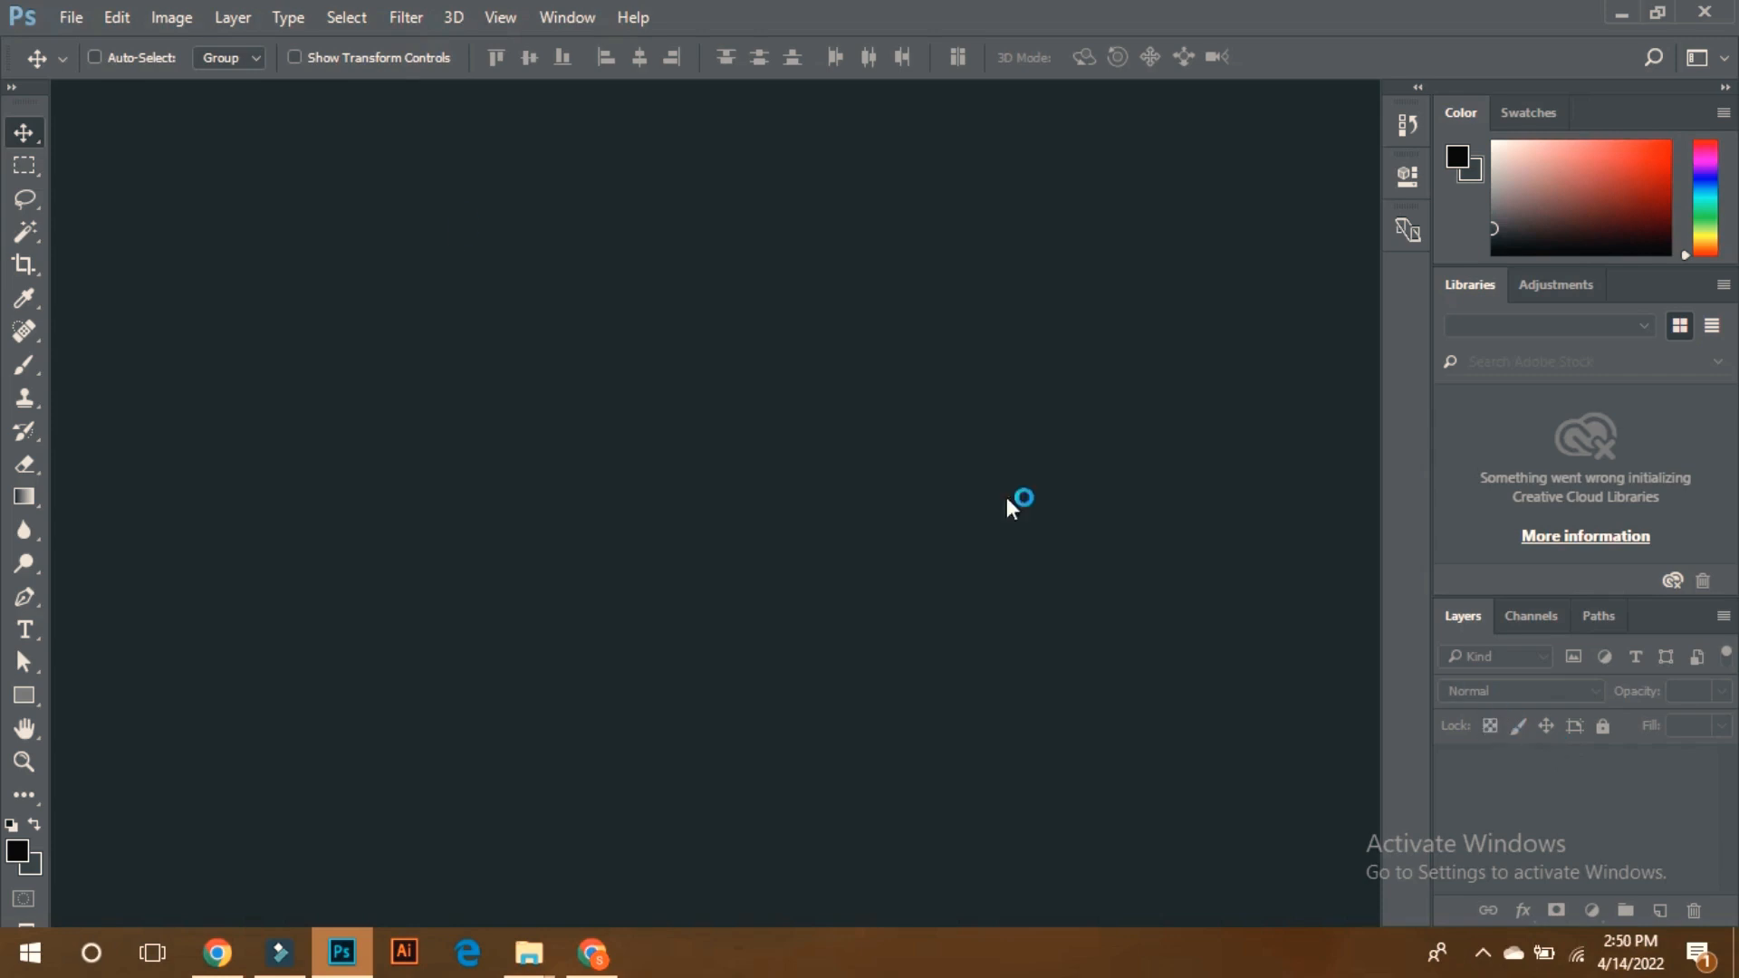
# Create a new white document in Photoshop, 1000 pixels wide and 1000 pixels high at 72 pixels/inch
pyautogui.click(85, 19)
pyautogui.click(85, 42)
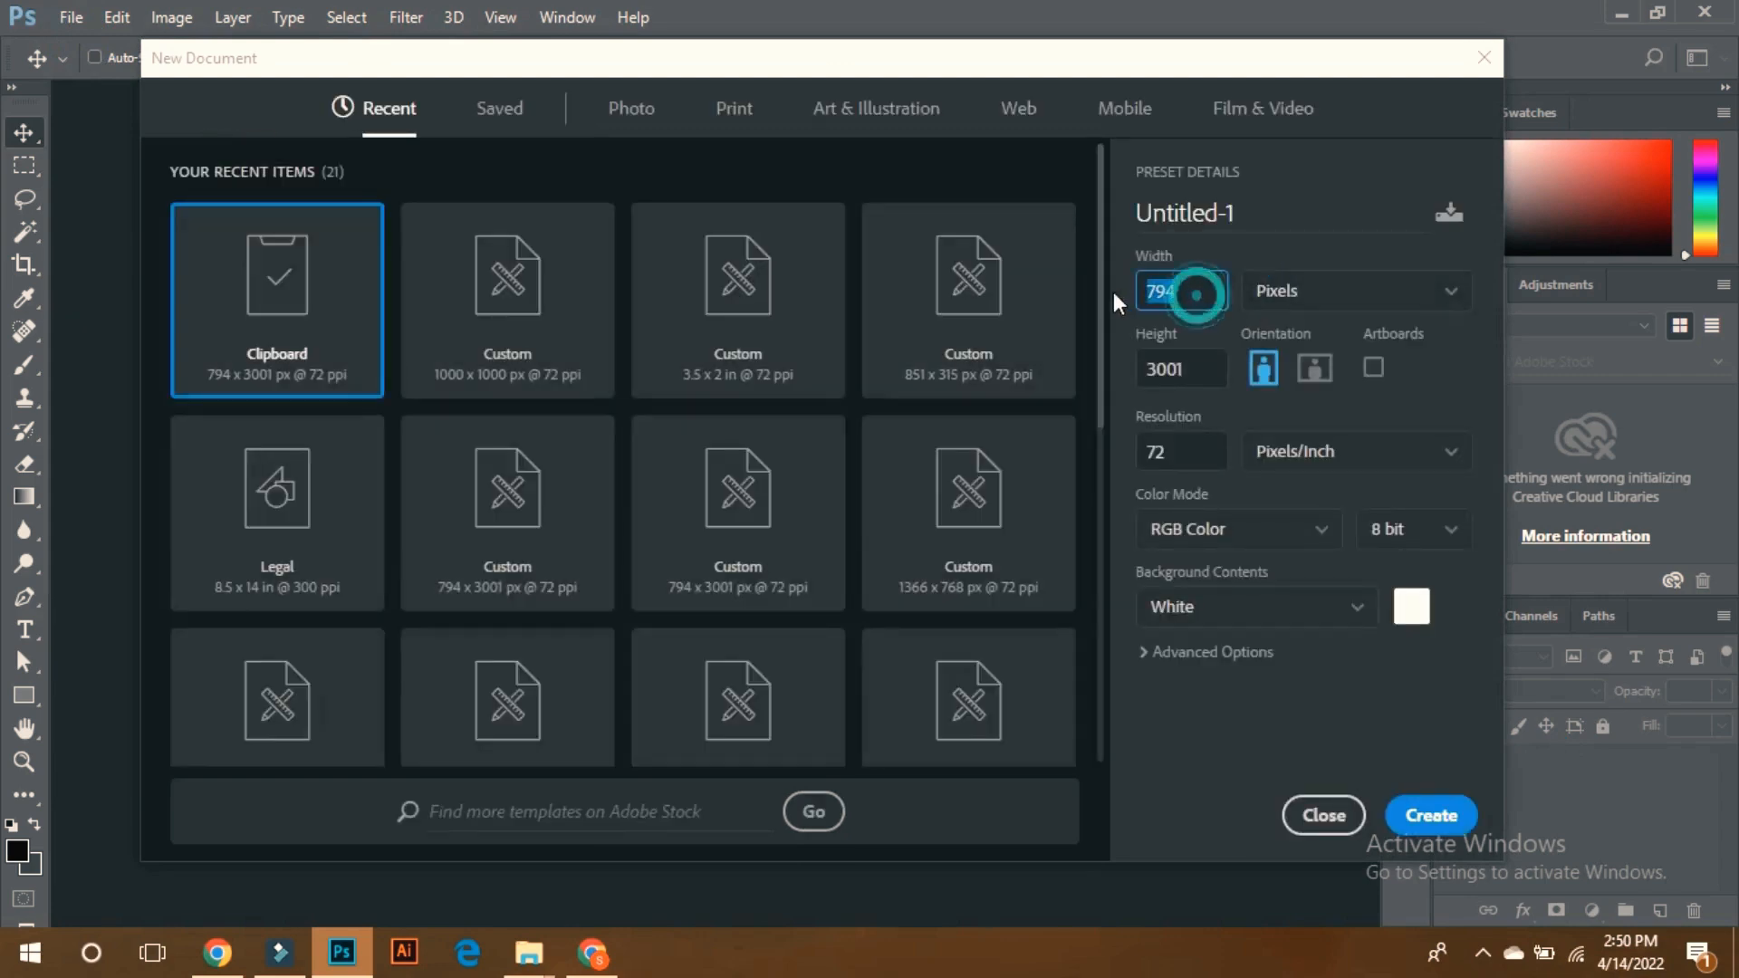
pyautogui.write('1000')
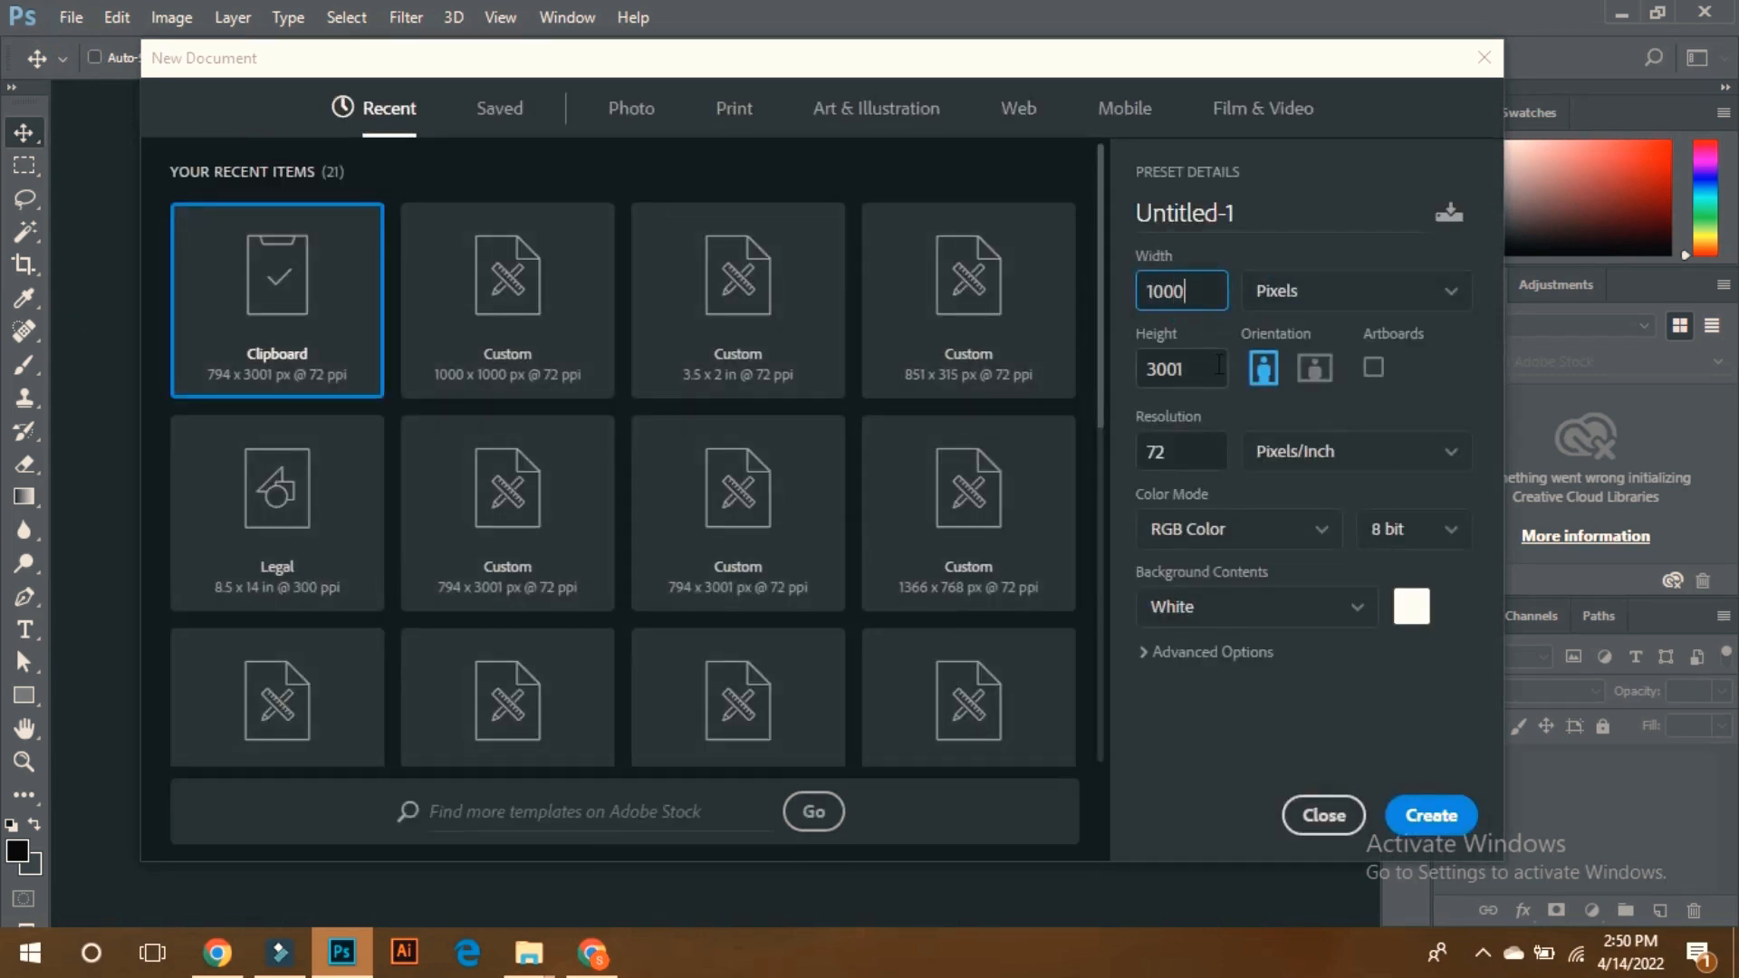
pyautogui.click(1219, 364)
pyautogui.write('1000')
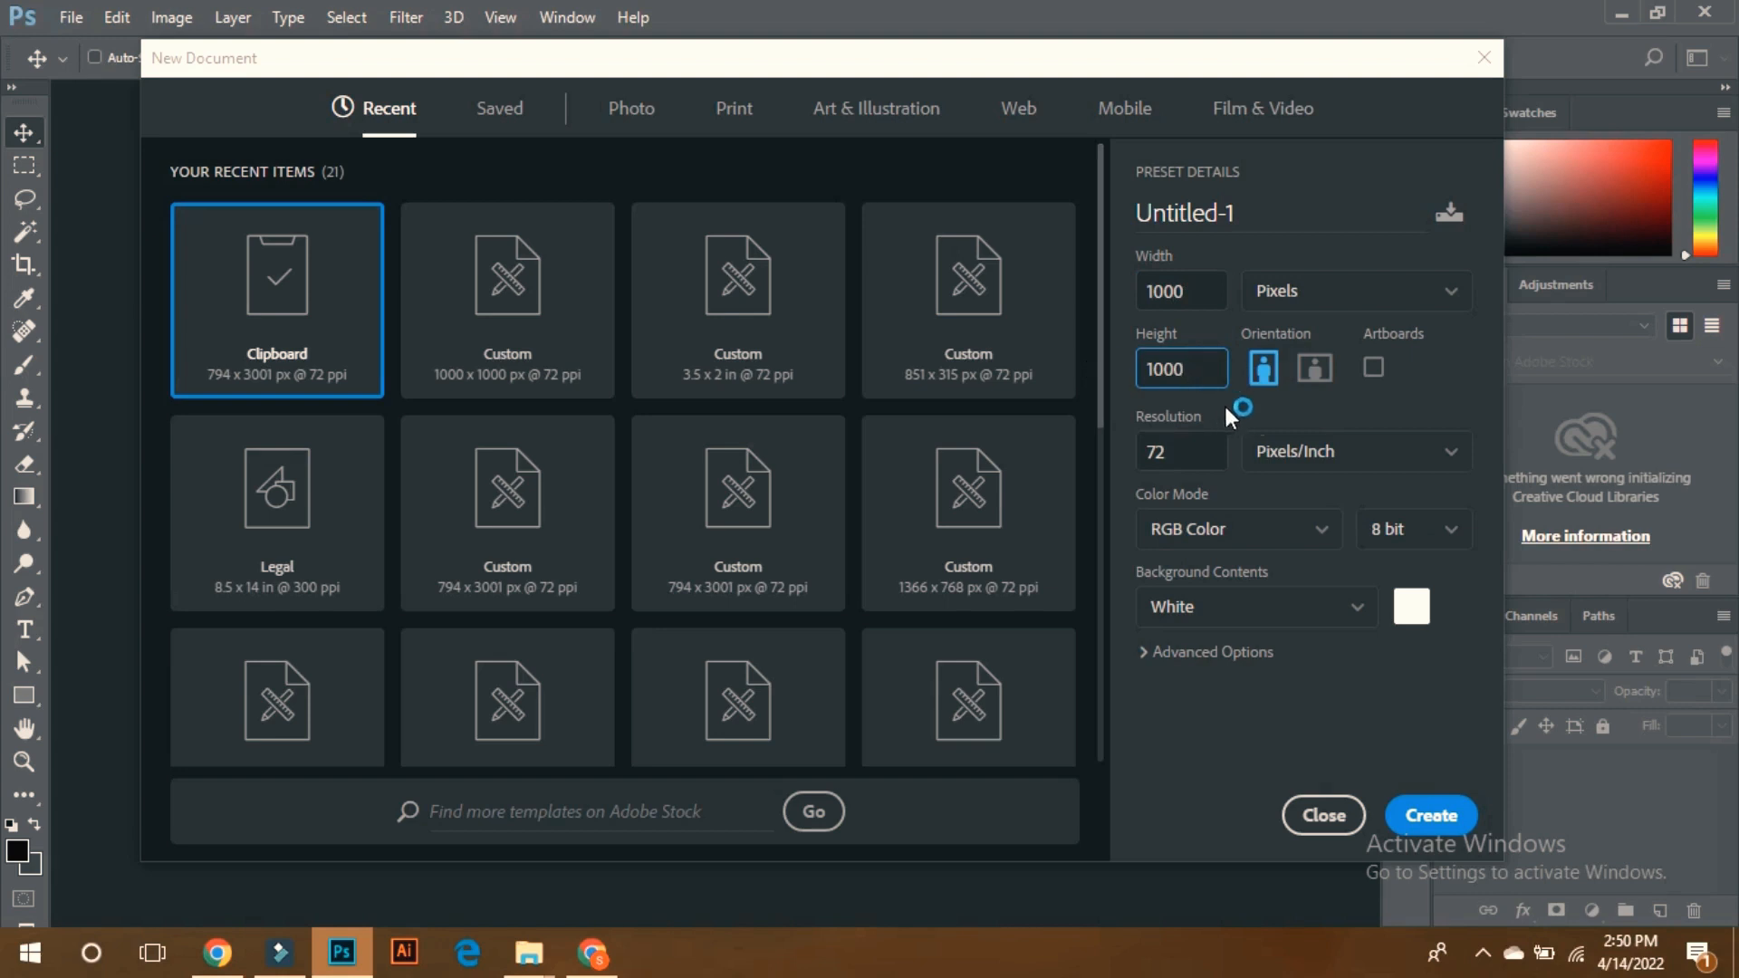
pyautogui.click(1426, 818)
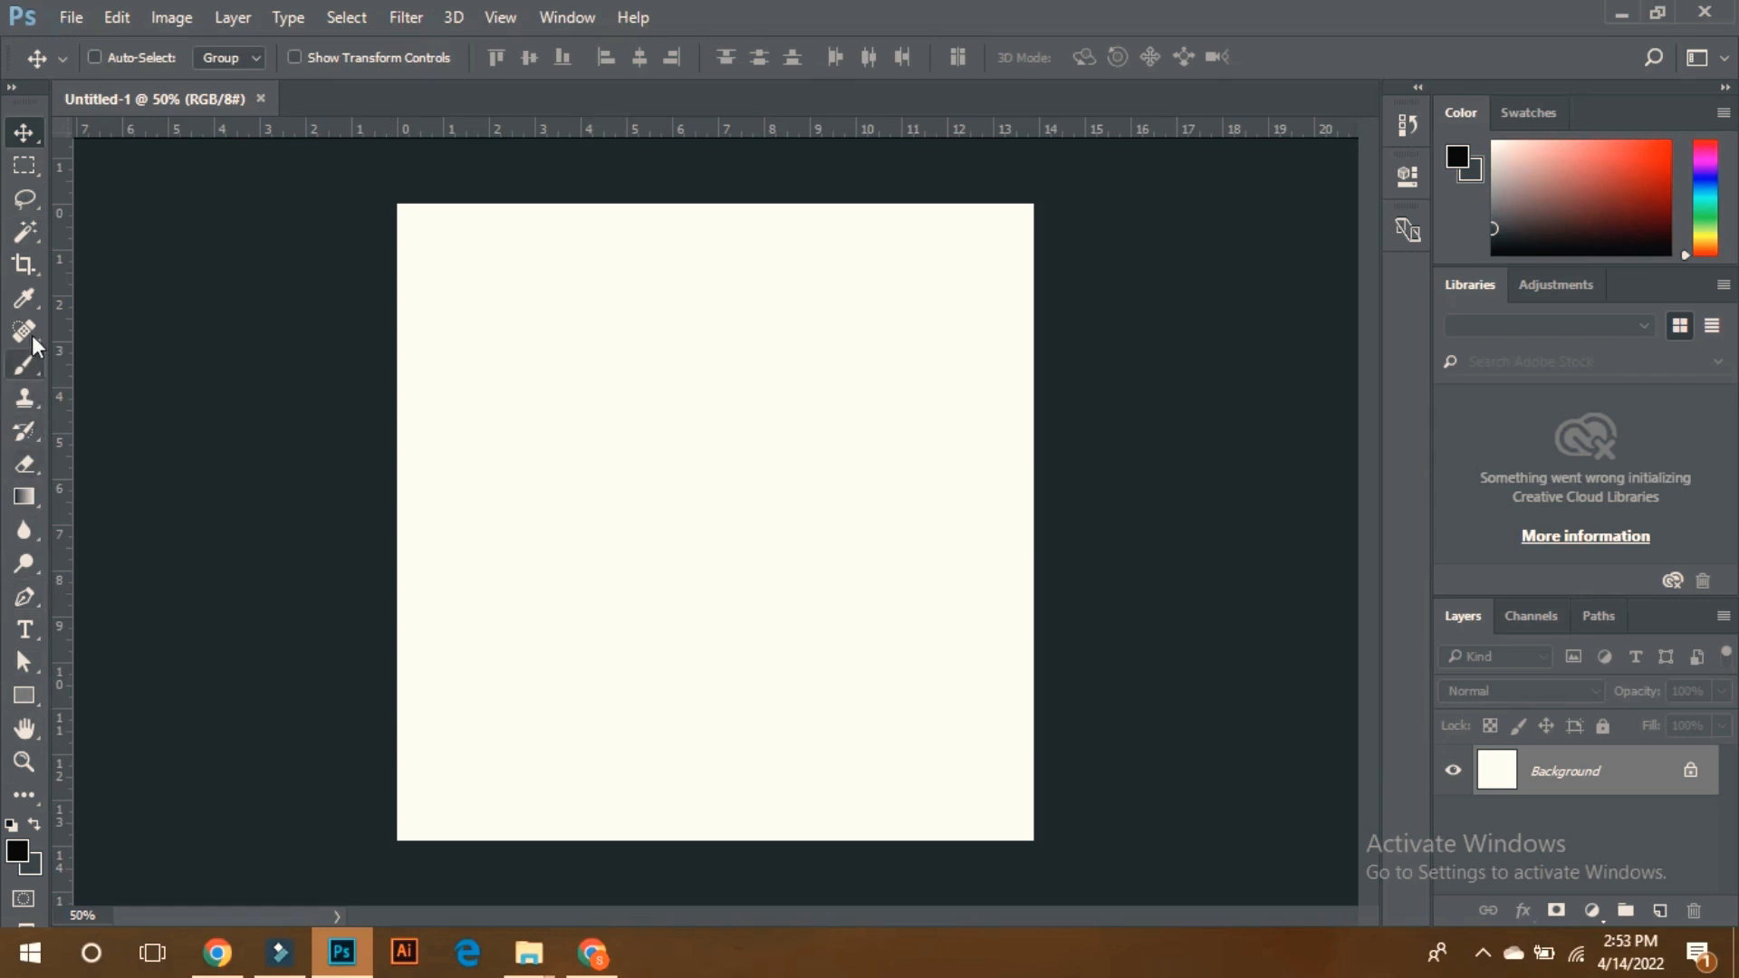
# Draw a black rectangle about 314 px wide and 288 px high, just above and left of the canvas centre
pyautogui.click(25, 695)
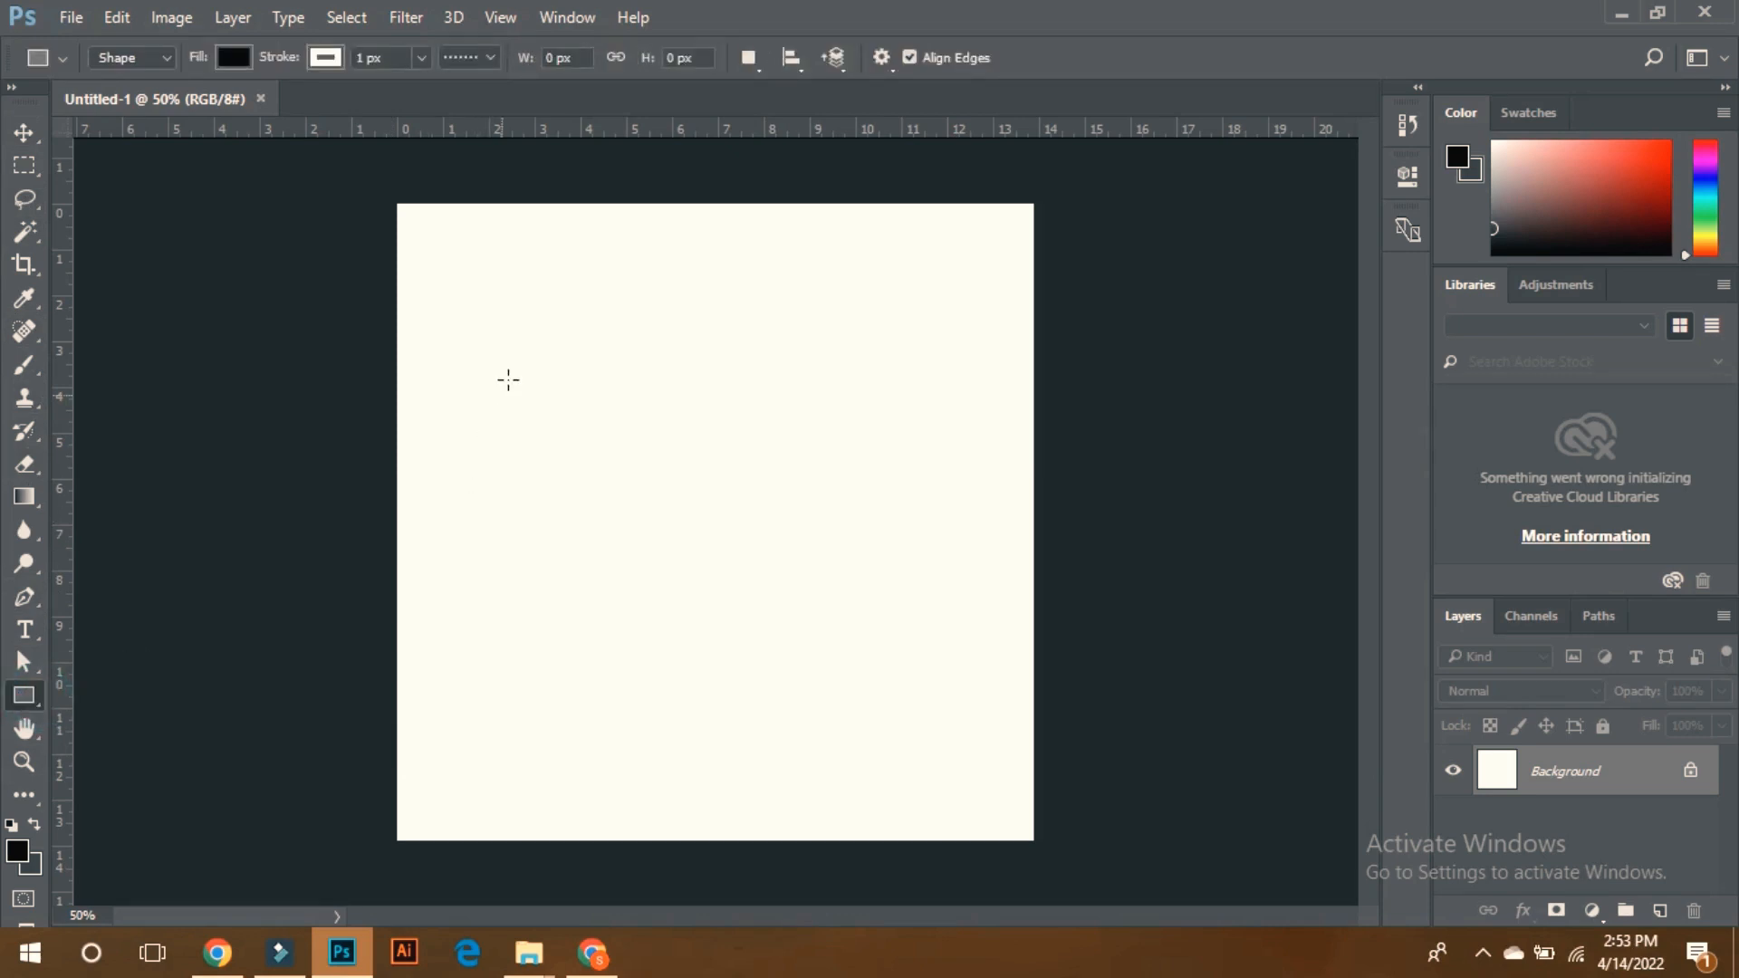
pyautogui.moveTo(508, 377); pyautogui.dragTo(707, 558)
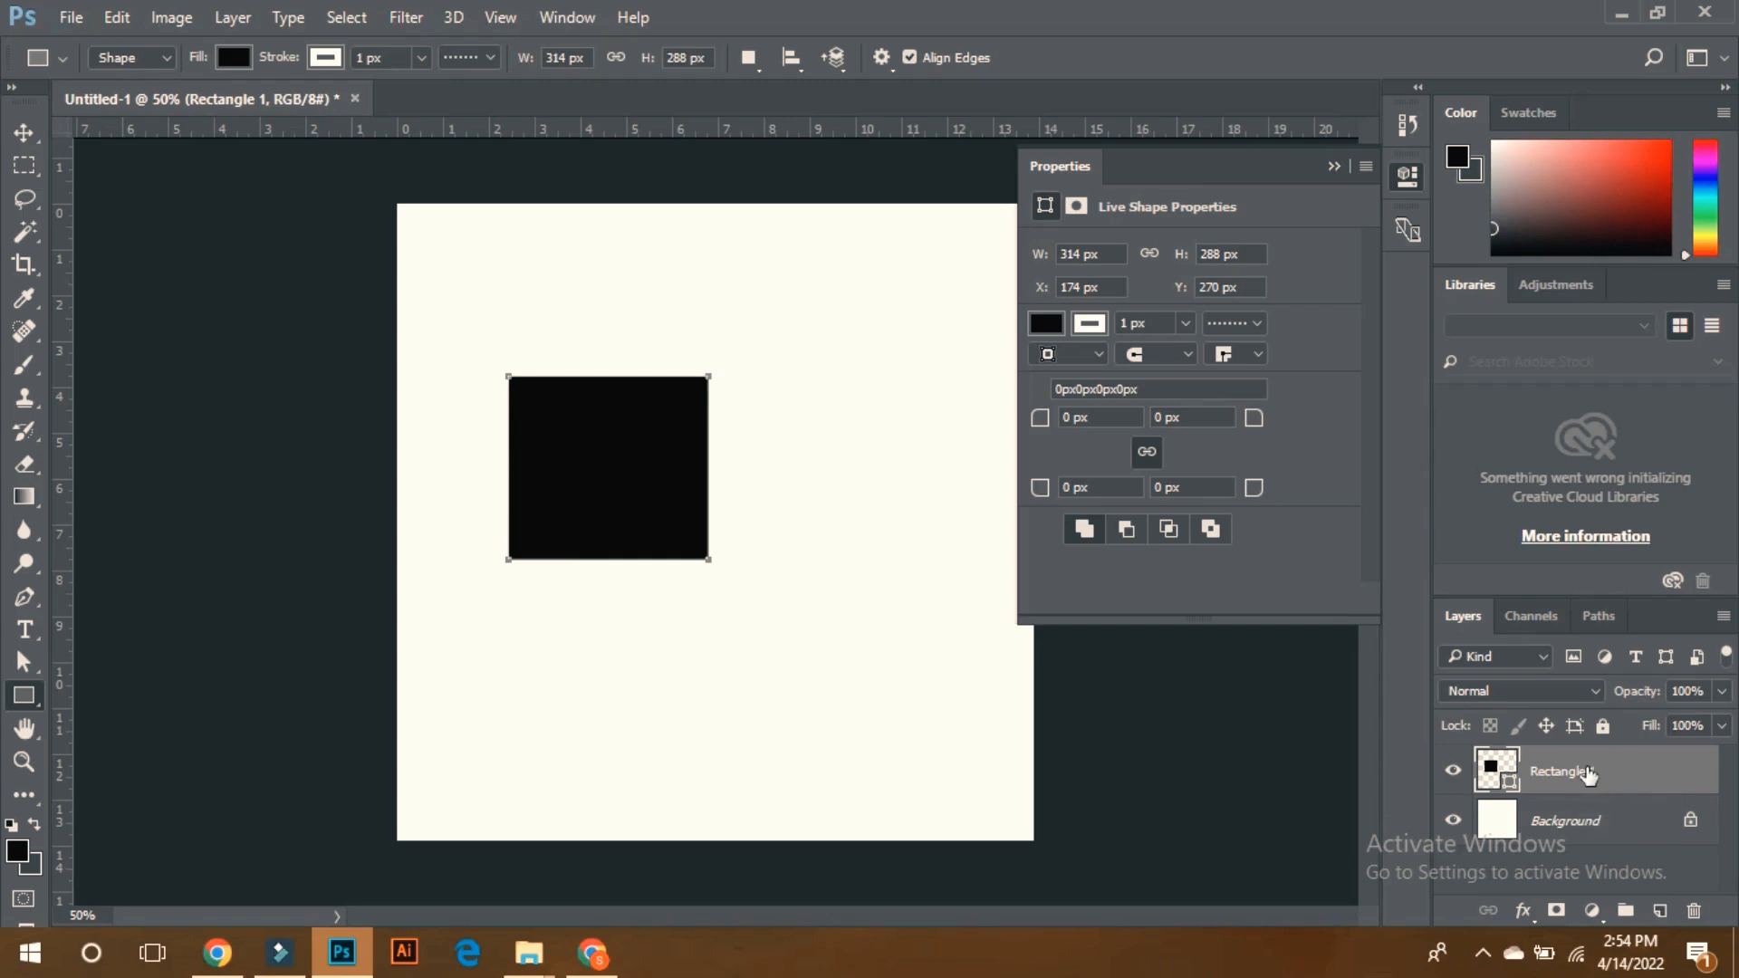
# Add the text "Hello World" above the rectangle in 180 pt Roboto Slab
pyautogui.click(25, 628)
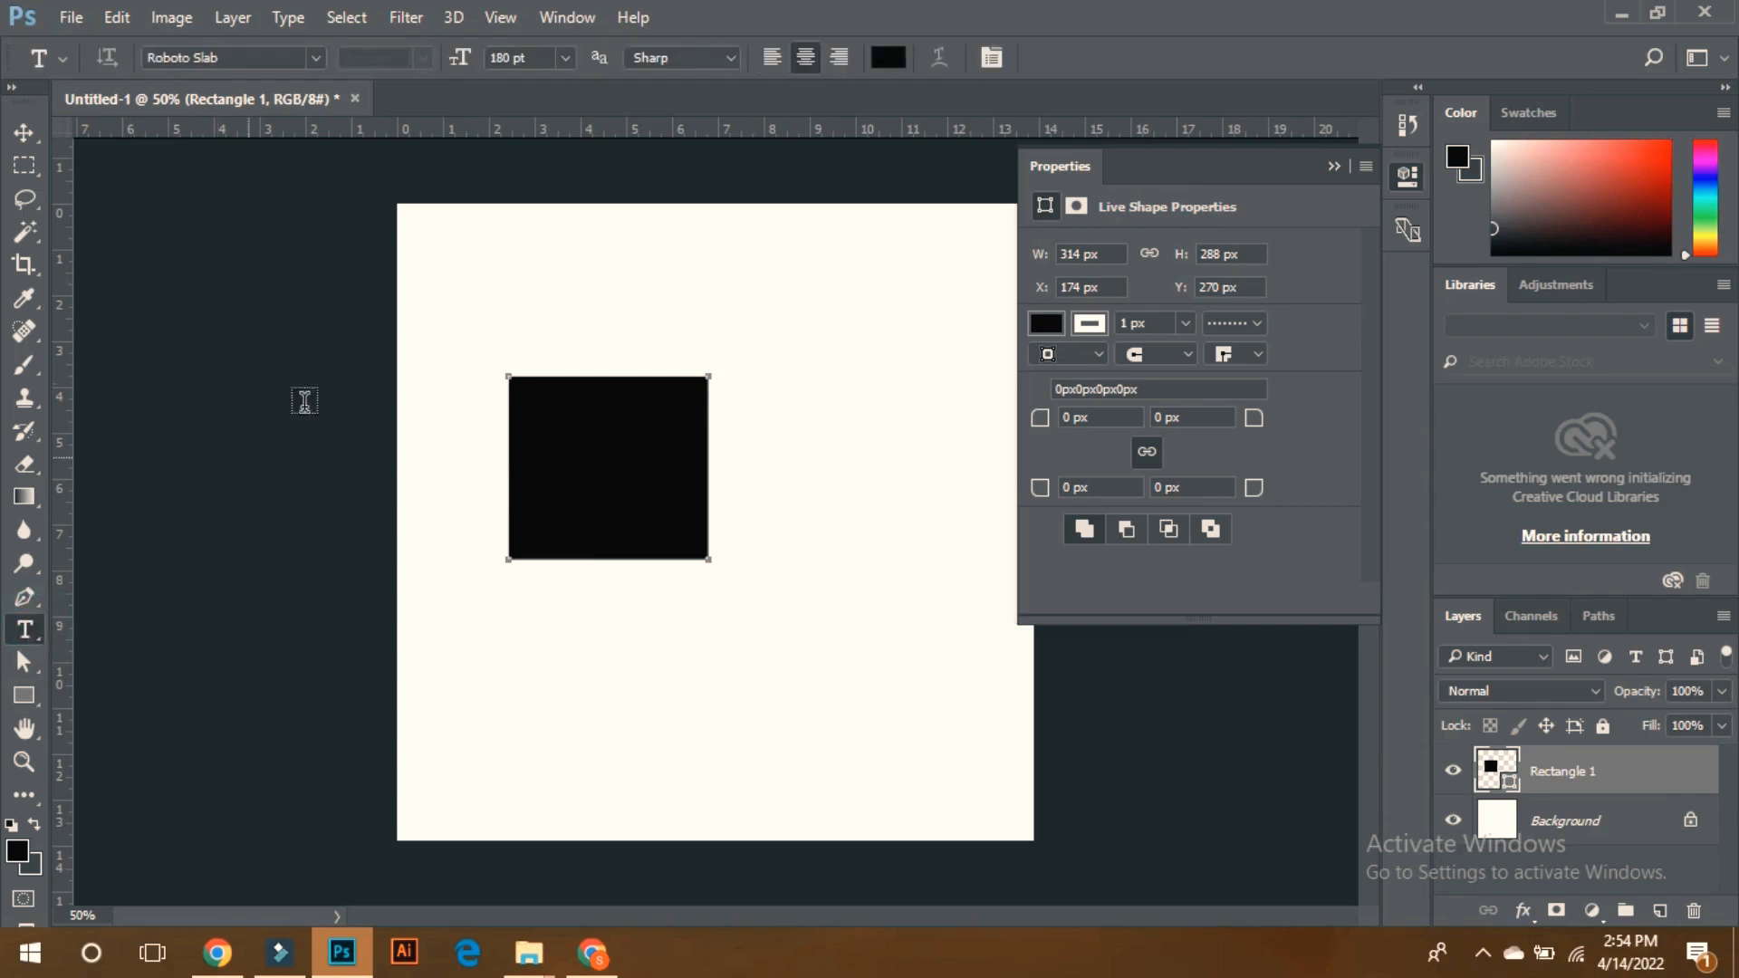
pyautogui.click(534, 294)
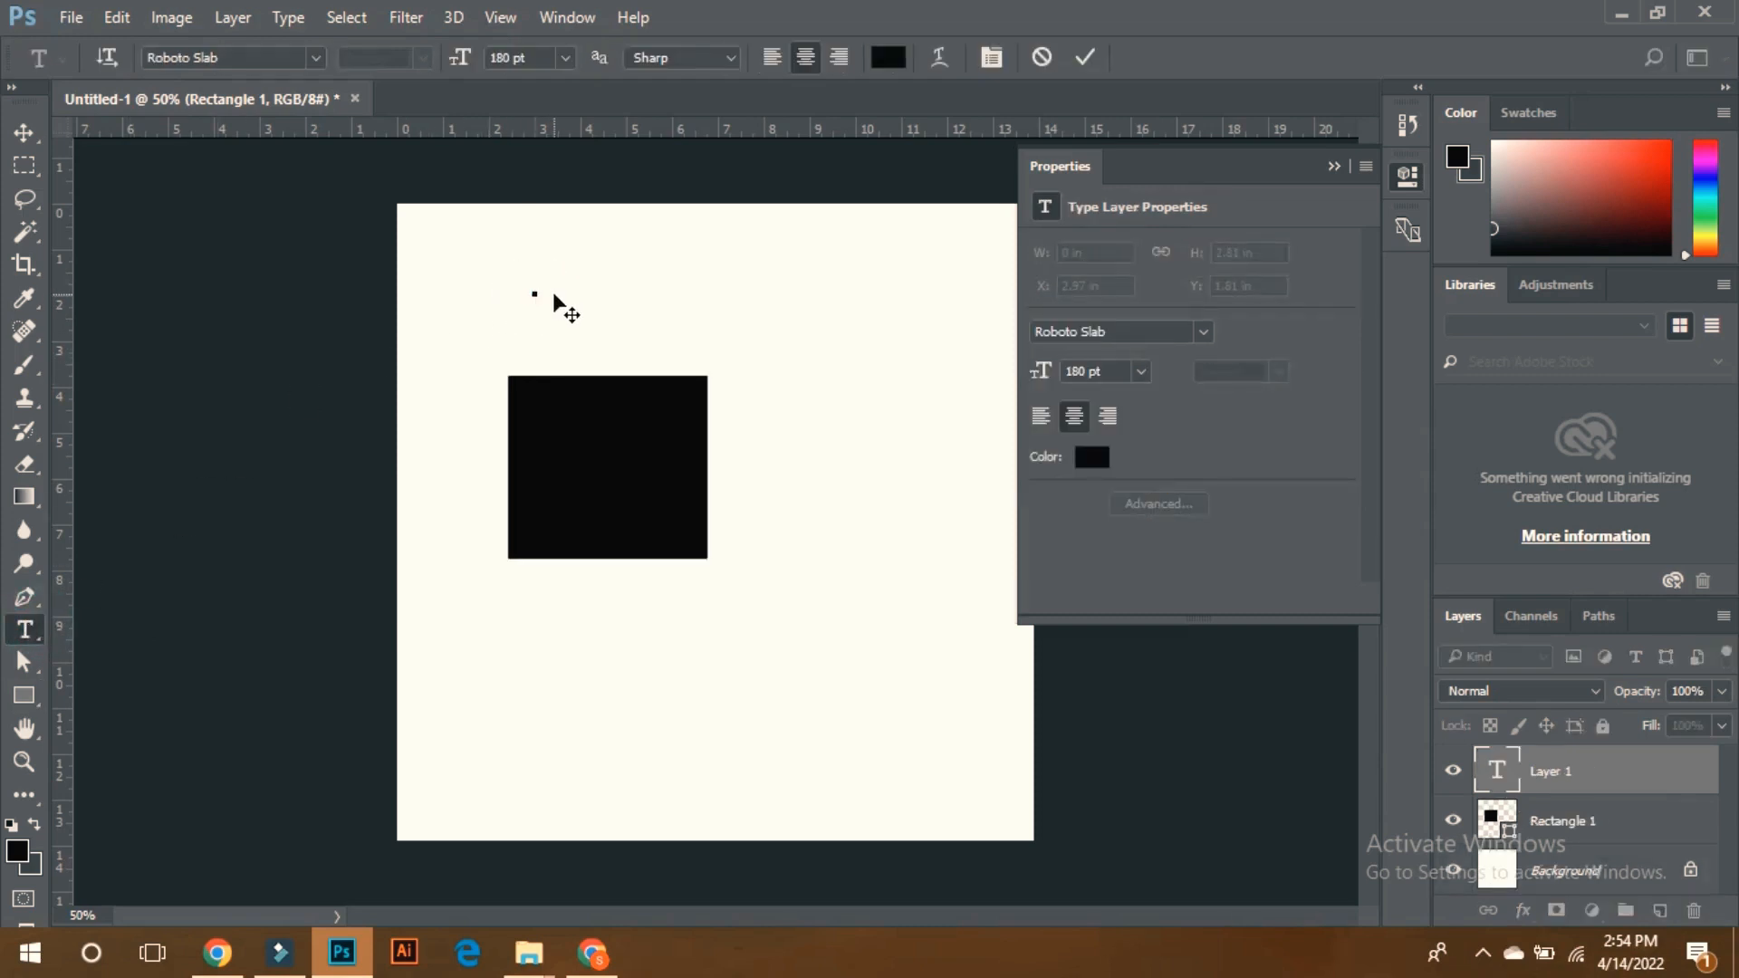
pyautogui.write('Hel')
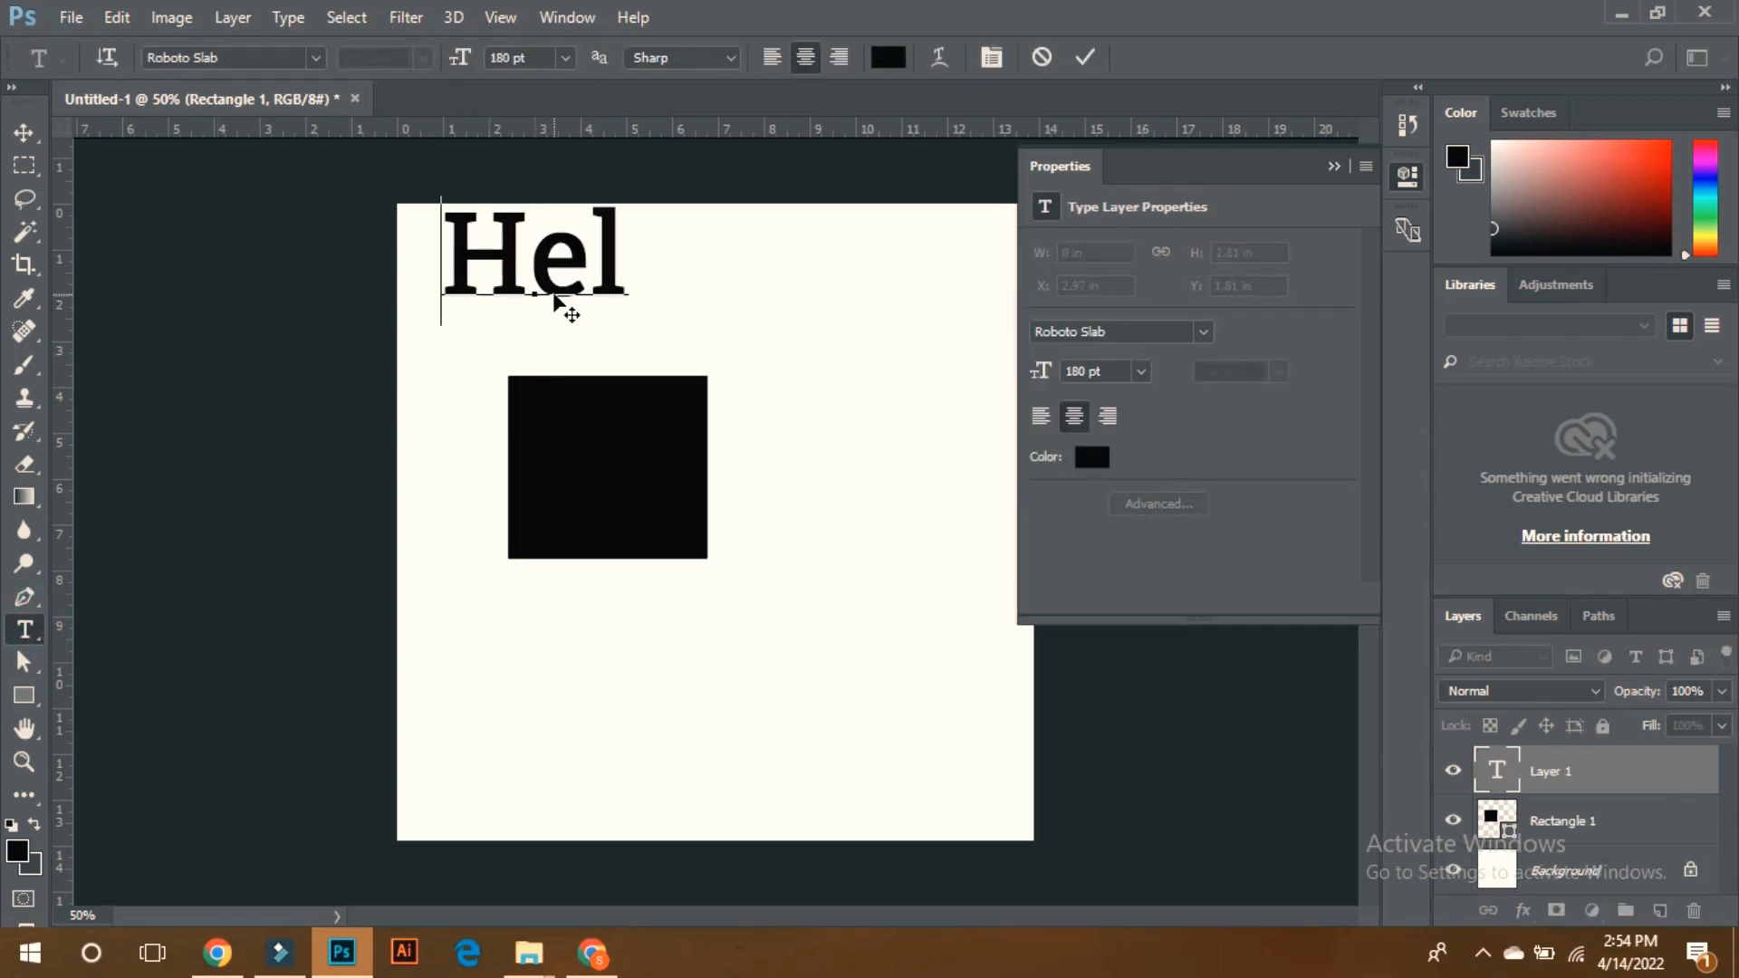
pyautogui.write('lo')
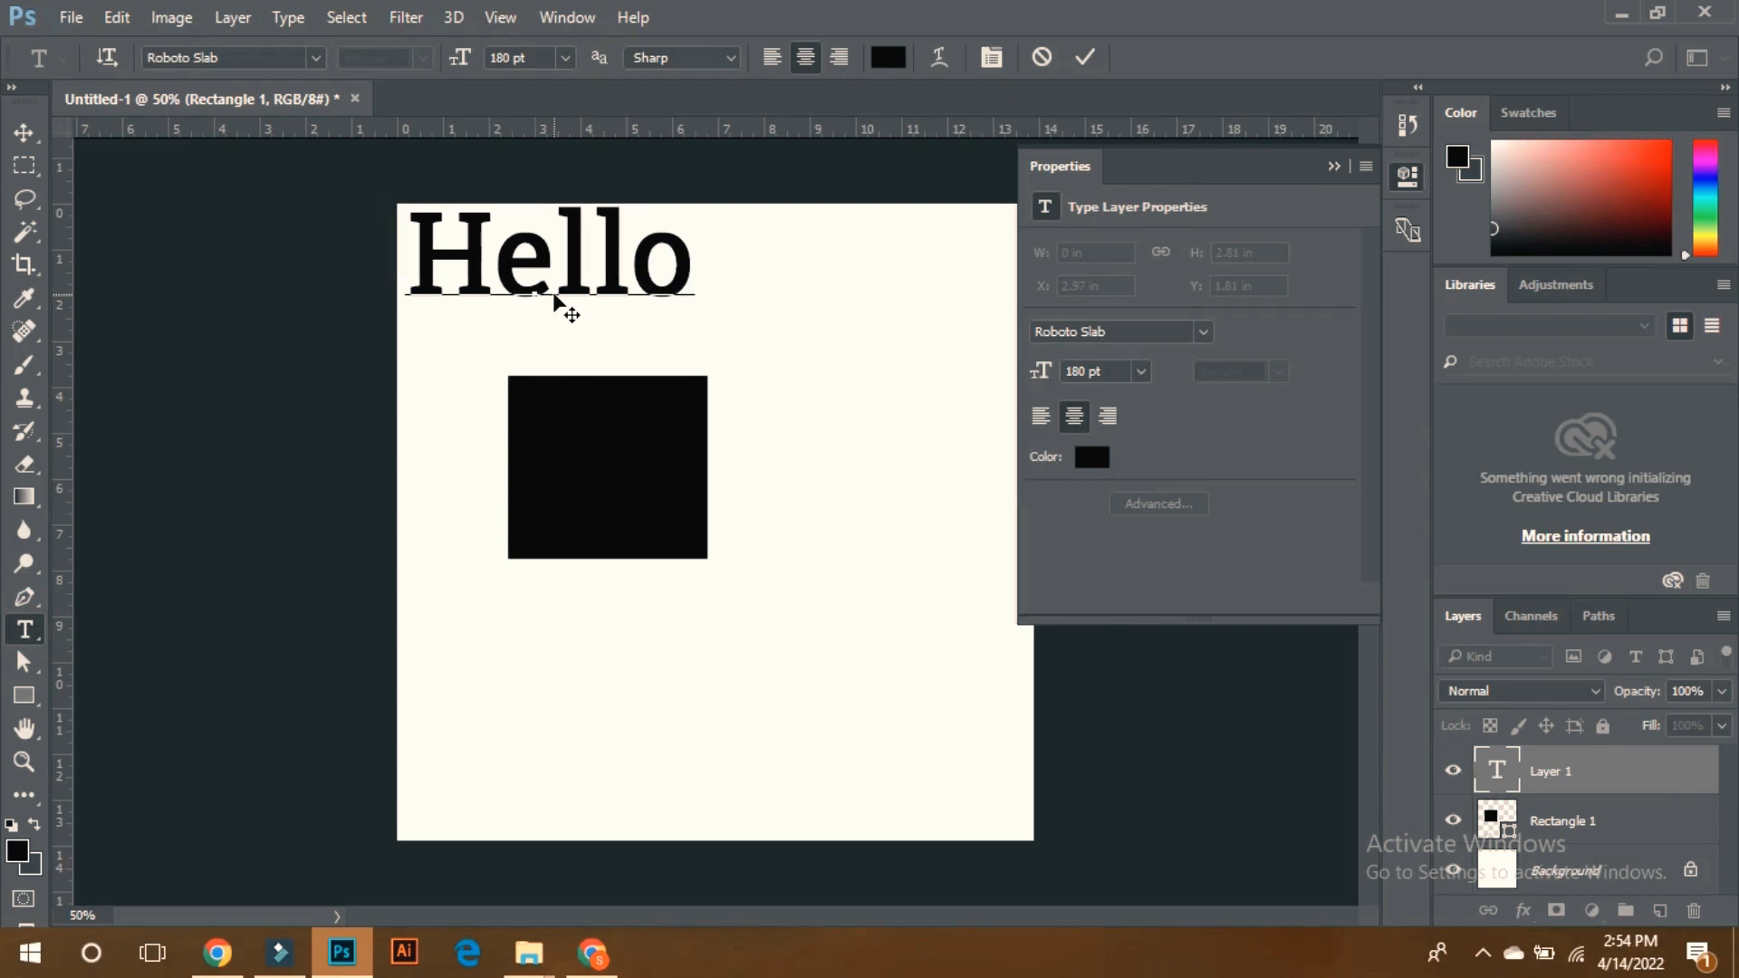
pyautogui.write(' World')
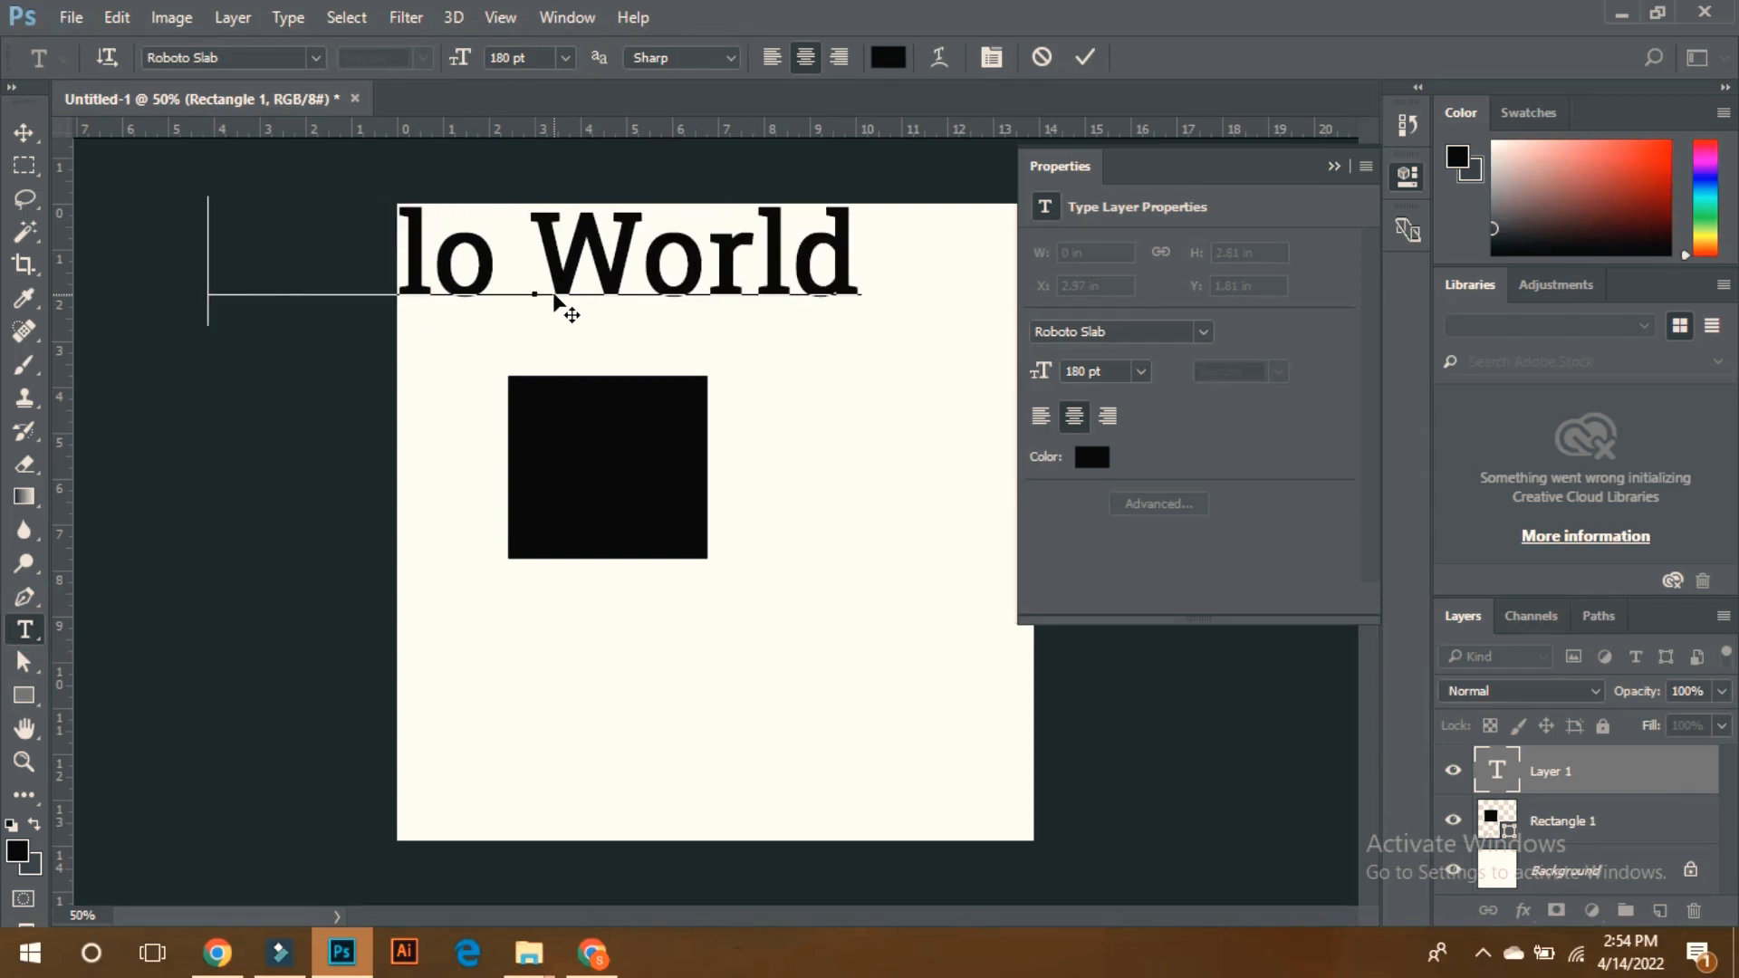
# Move the Hello World text to the lower edge of the canvas, at about X -0.11 in and Y 10.61 in
pyautogui.click(24, 132)
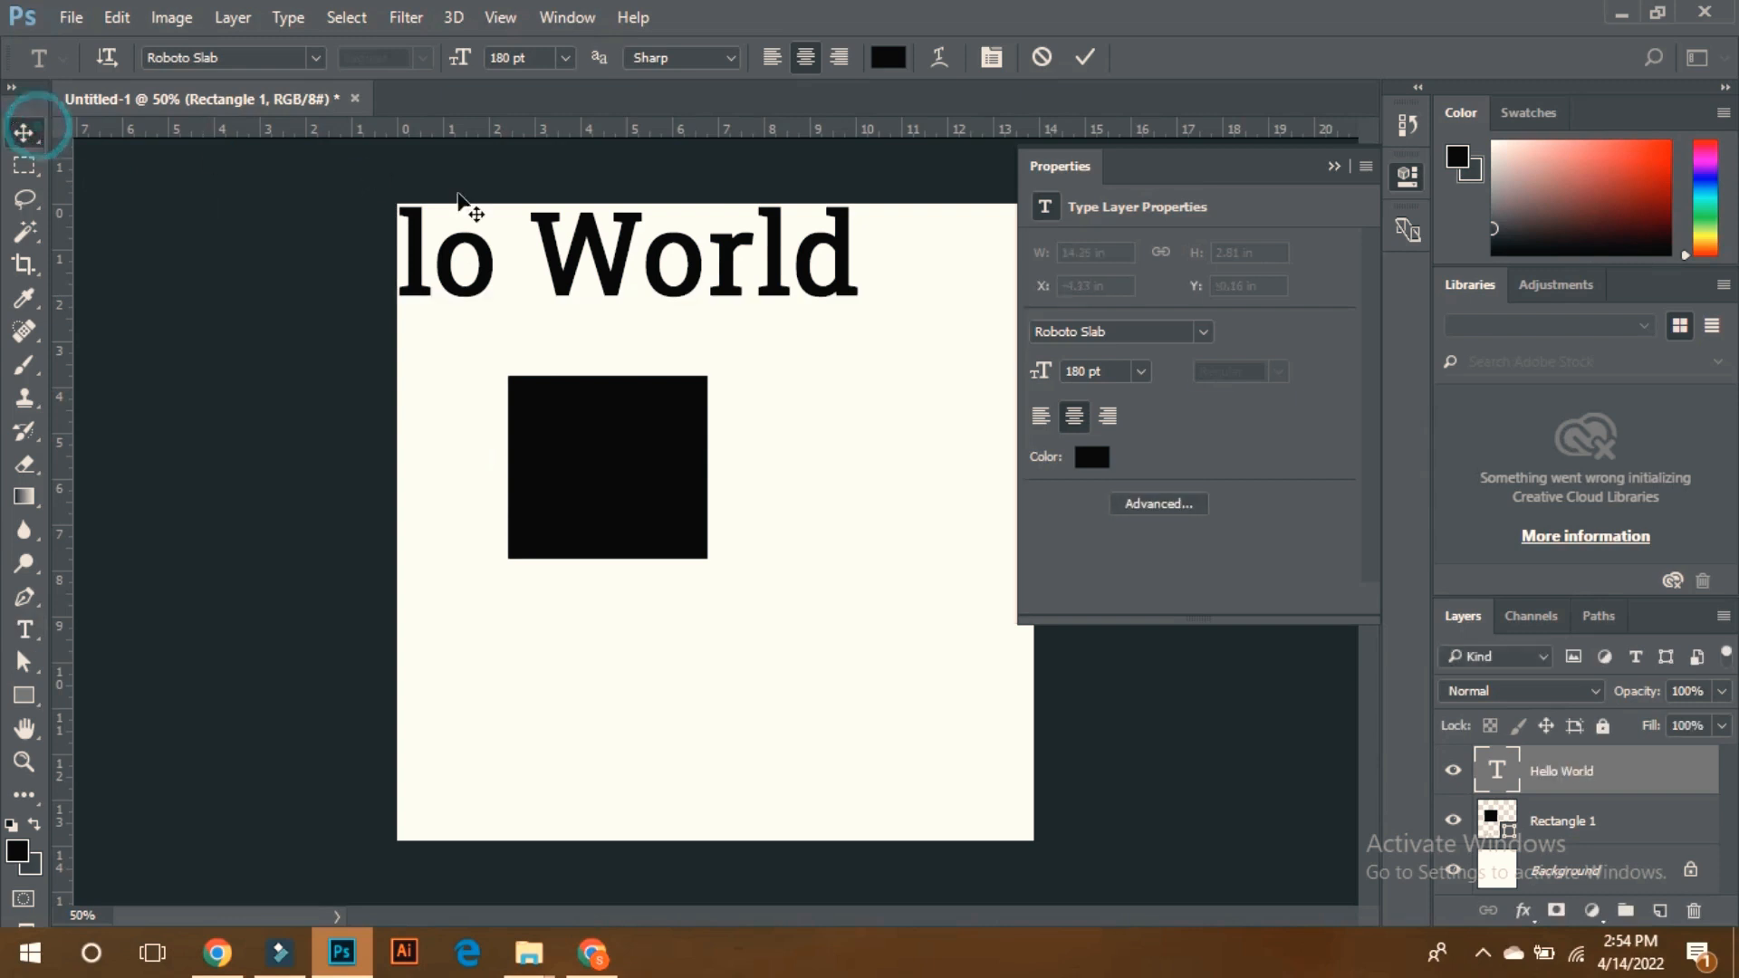
pyautogui.moveTo(612, 243); pyautogui.dragTo(819, 276)
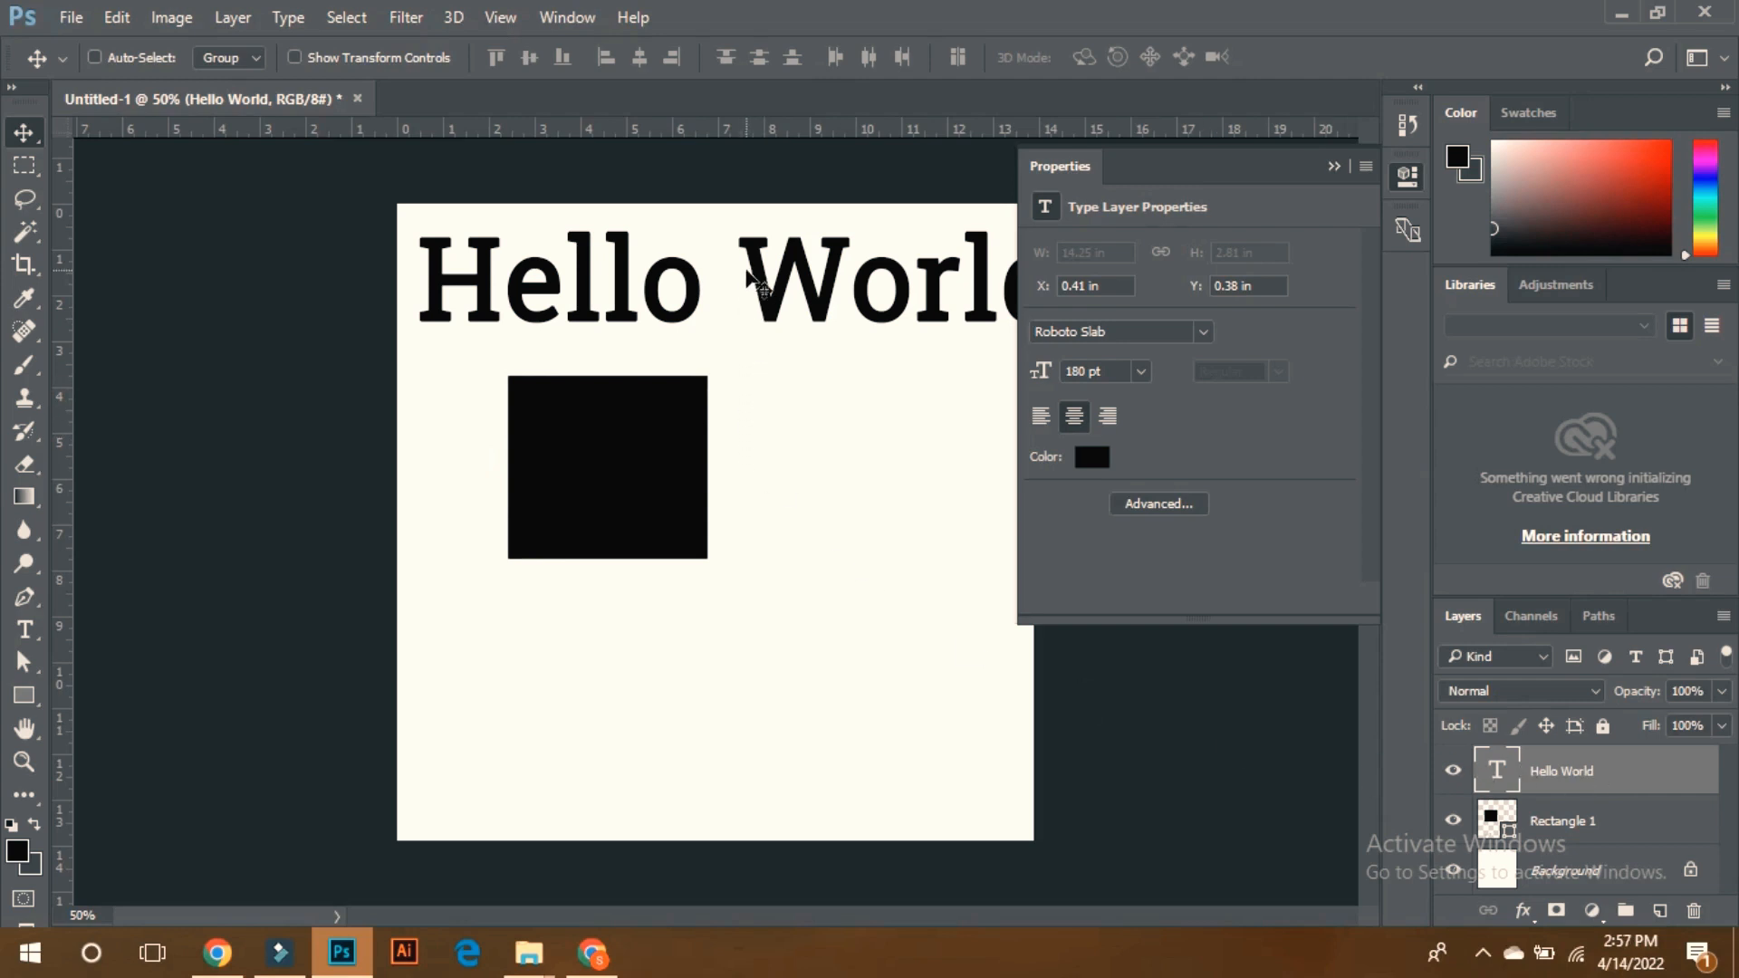
pyautogui.moveTo(795, 242); pyautogui.dragTo(768, 718)
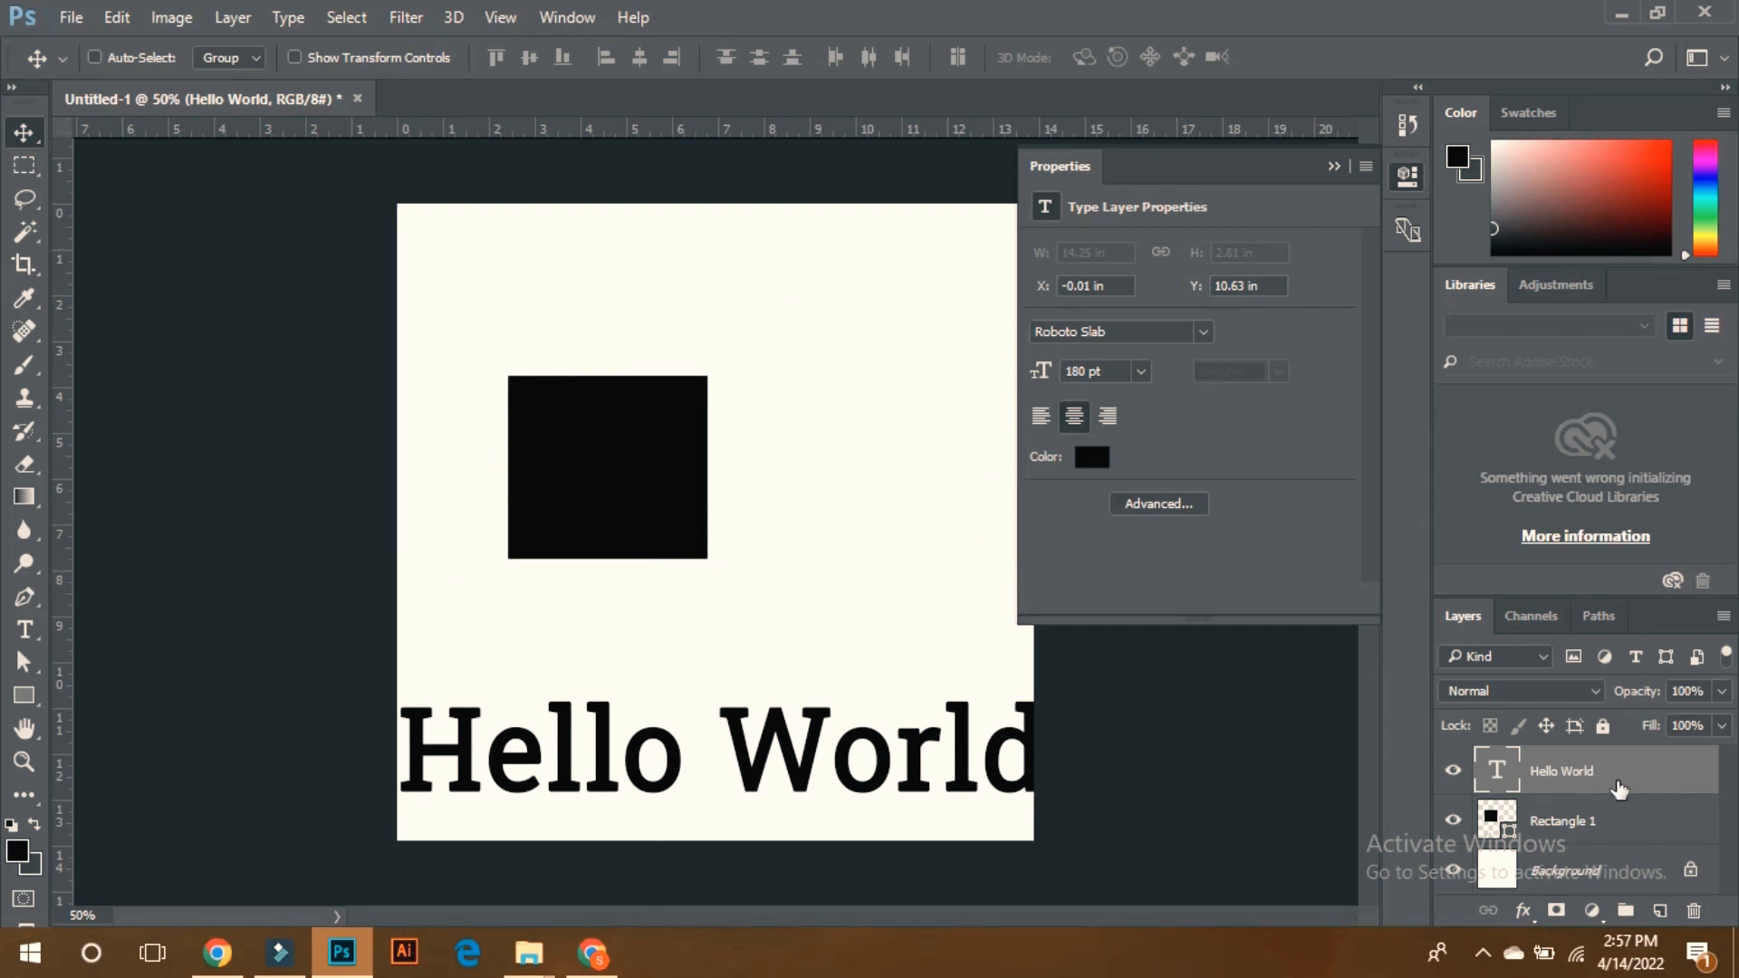
pyautogui.moveTo(772, 723)
pyautogui.mouseDown()
pyautogui.moveTo(771, 691)
pyautogui.moveTo(765, 715)
pyautogui.mouseUp()
# Move the rectangle to the canvas's upper-left corner, about X 17 px, Y 18 px, and fill it with the background colour, finally the black foreground colour
pyautogui.click(1550, 831)
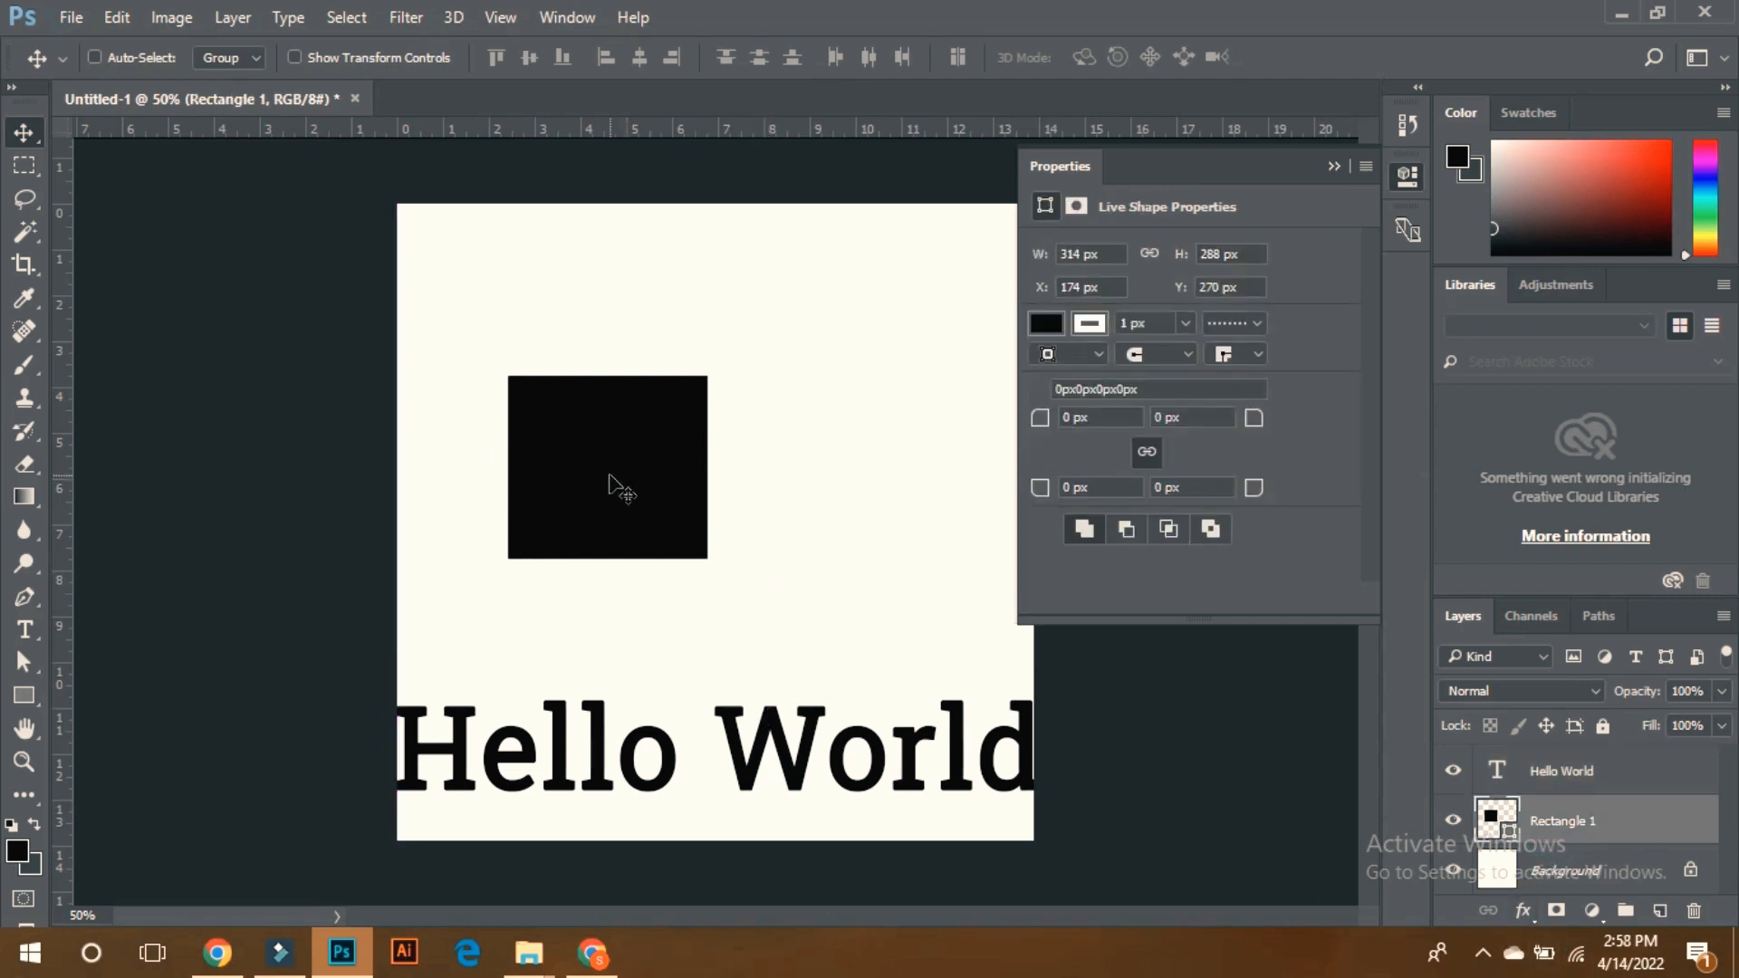
pyautogui.moveTo(610, 486); pyautogui.dragTo(508, 317)
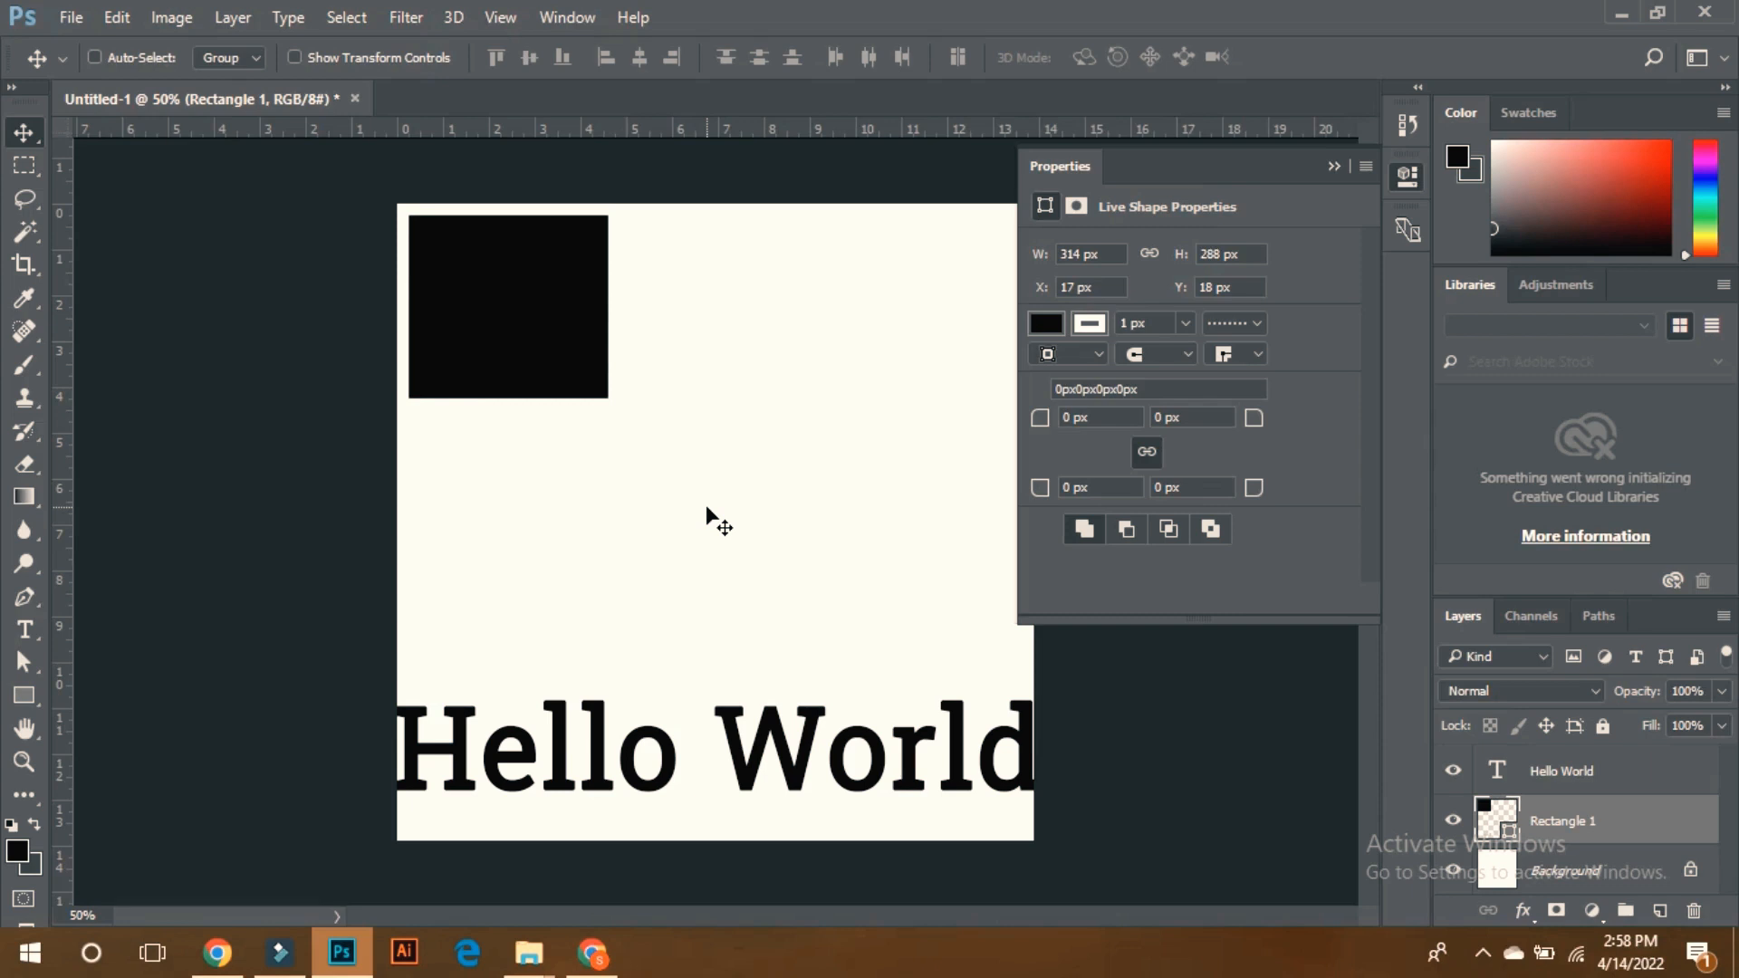
pyautogui.hotkey('ctrl', 'BackSpace')
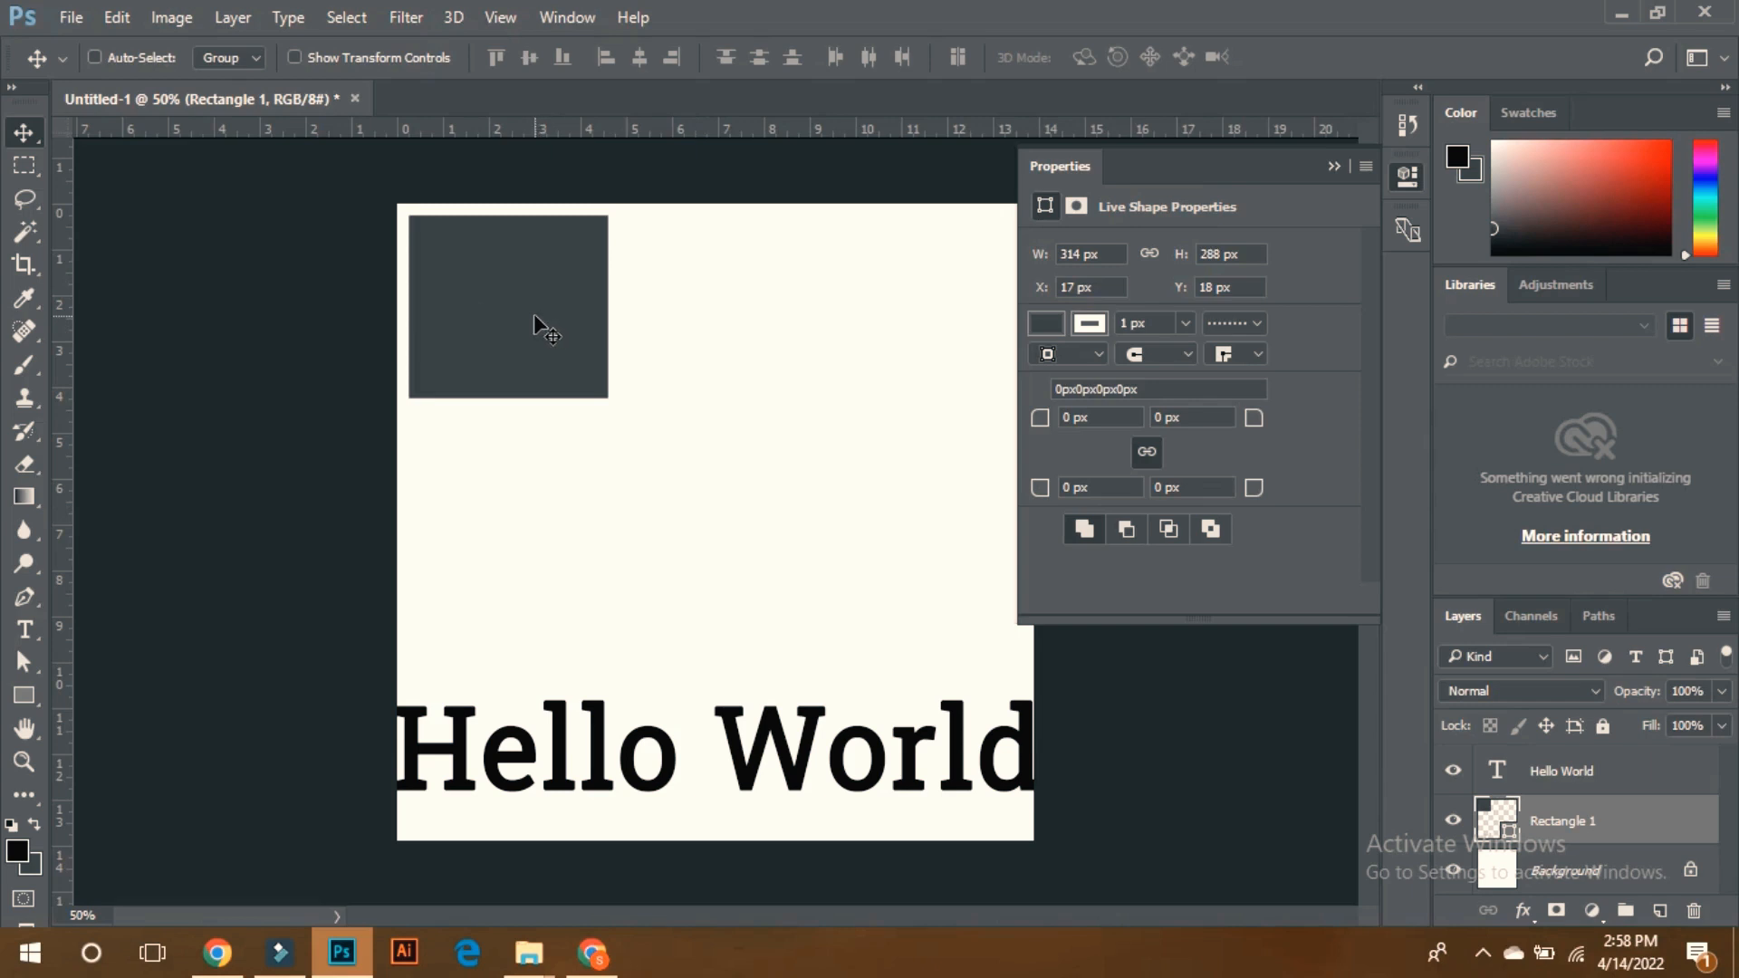
pyautogui.hotkey('alt', 'BackSpace')
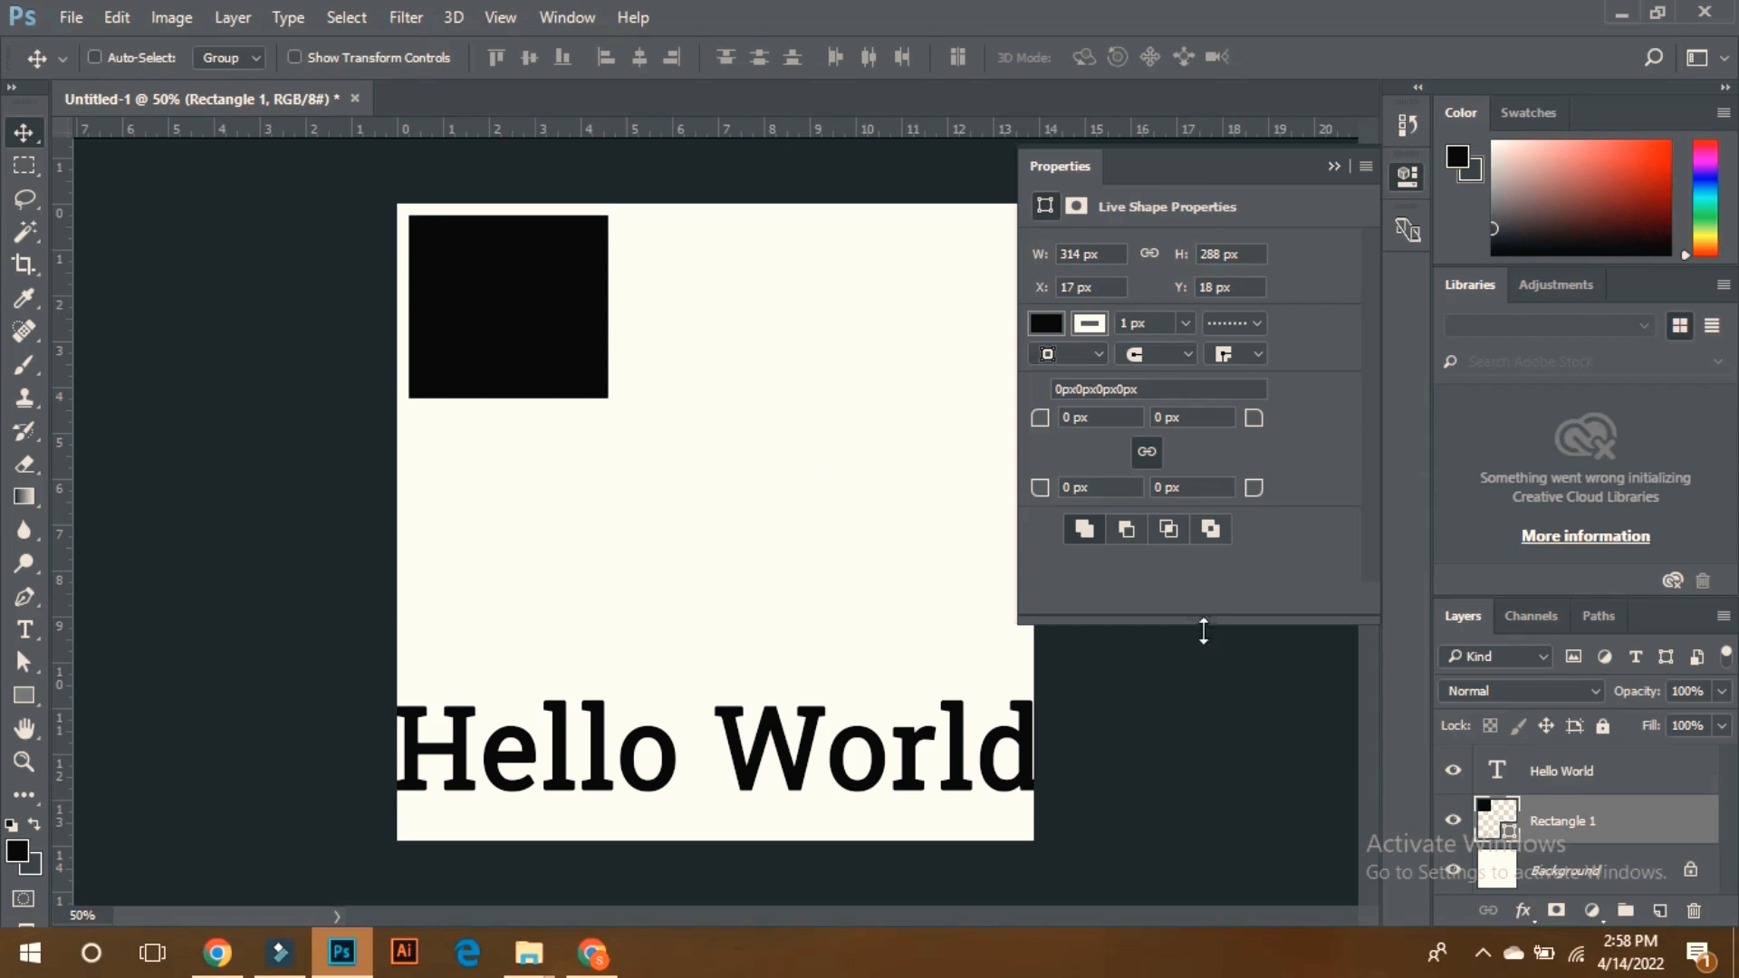
# Change the foreground colour to orange-red and fill the Hello World text with it
pyautogui.click(1576, 775)
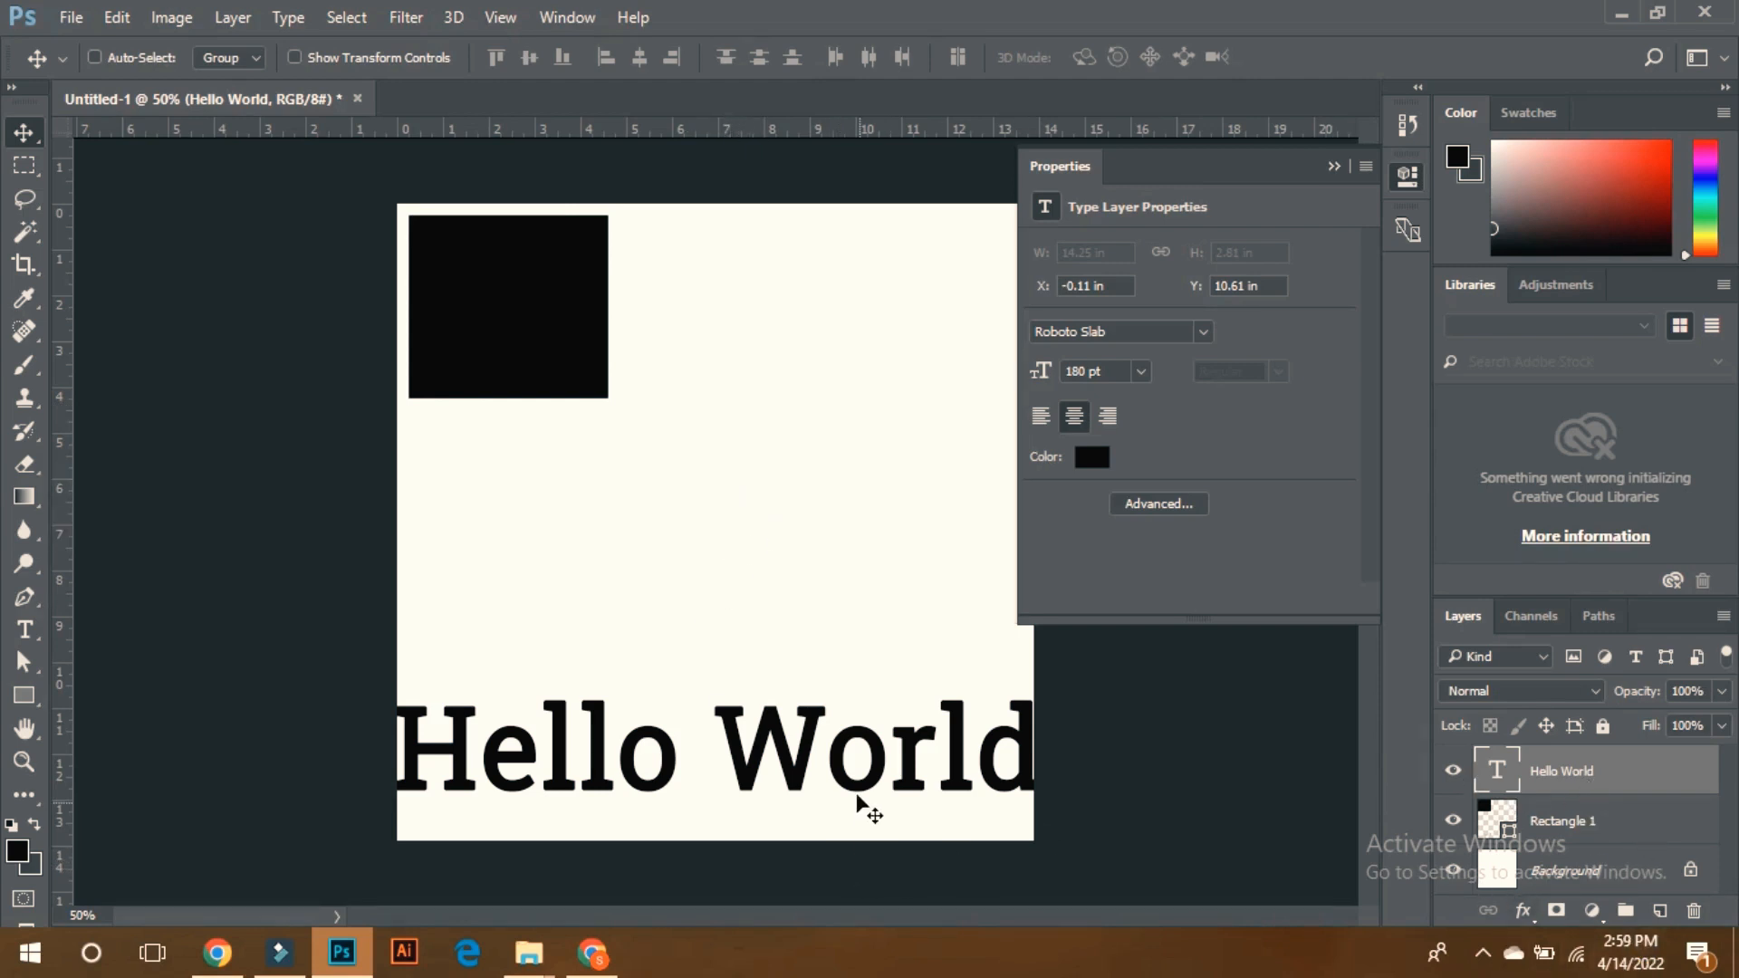
pyautogui.click(17, 849)
pyautogui.click(1642, 236)
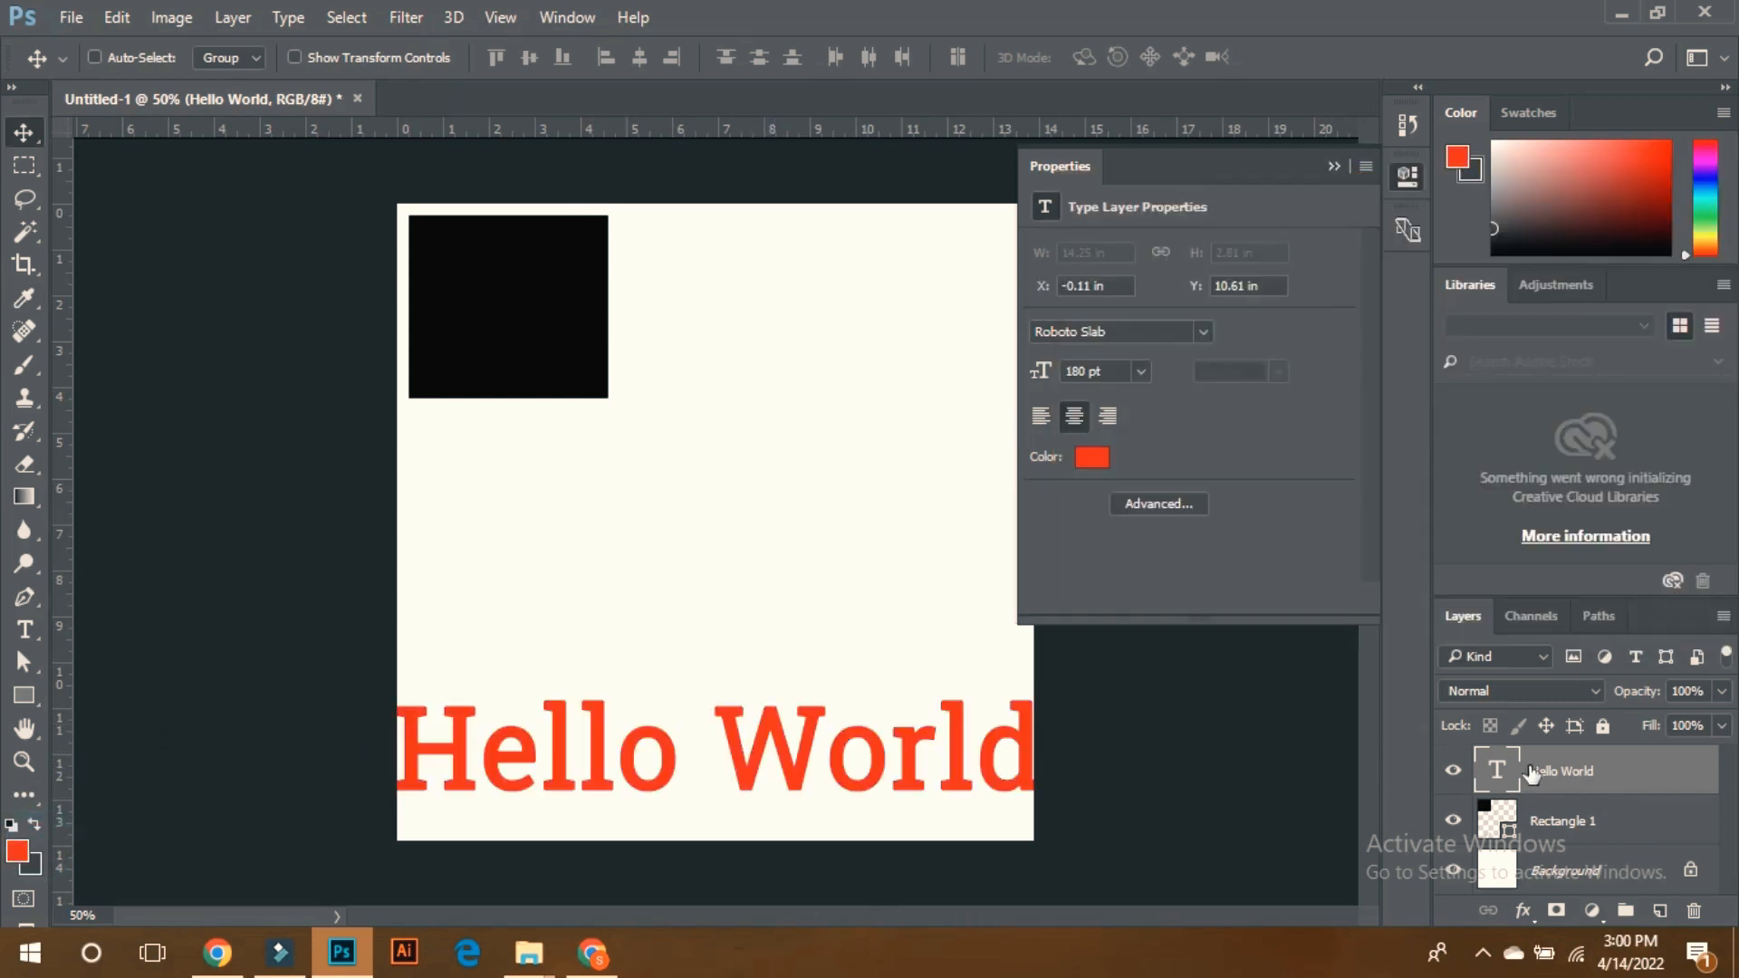
# Overlap the black rectangle and the Hello World text near the canvas's middle, keeping the text layer above the rectangle layer
pyautogui.click(1585, 822)
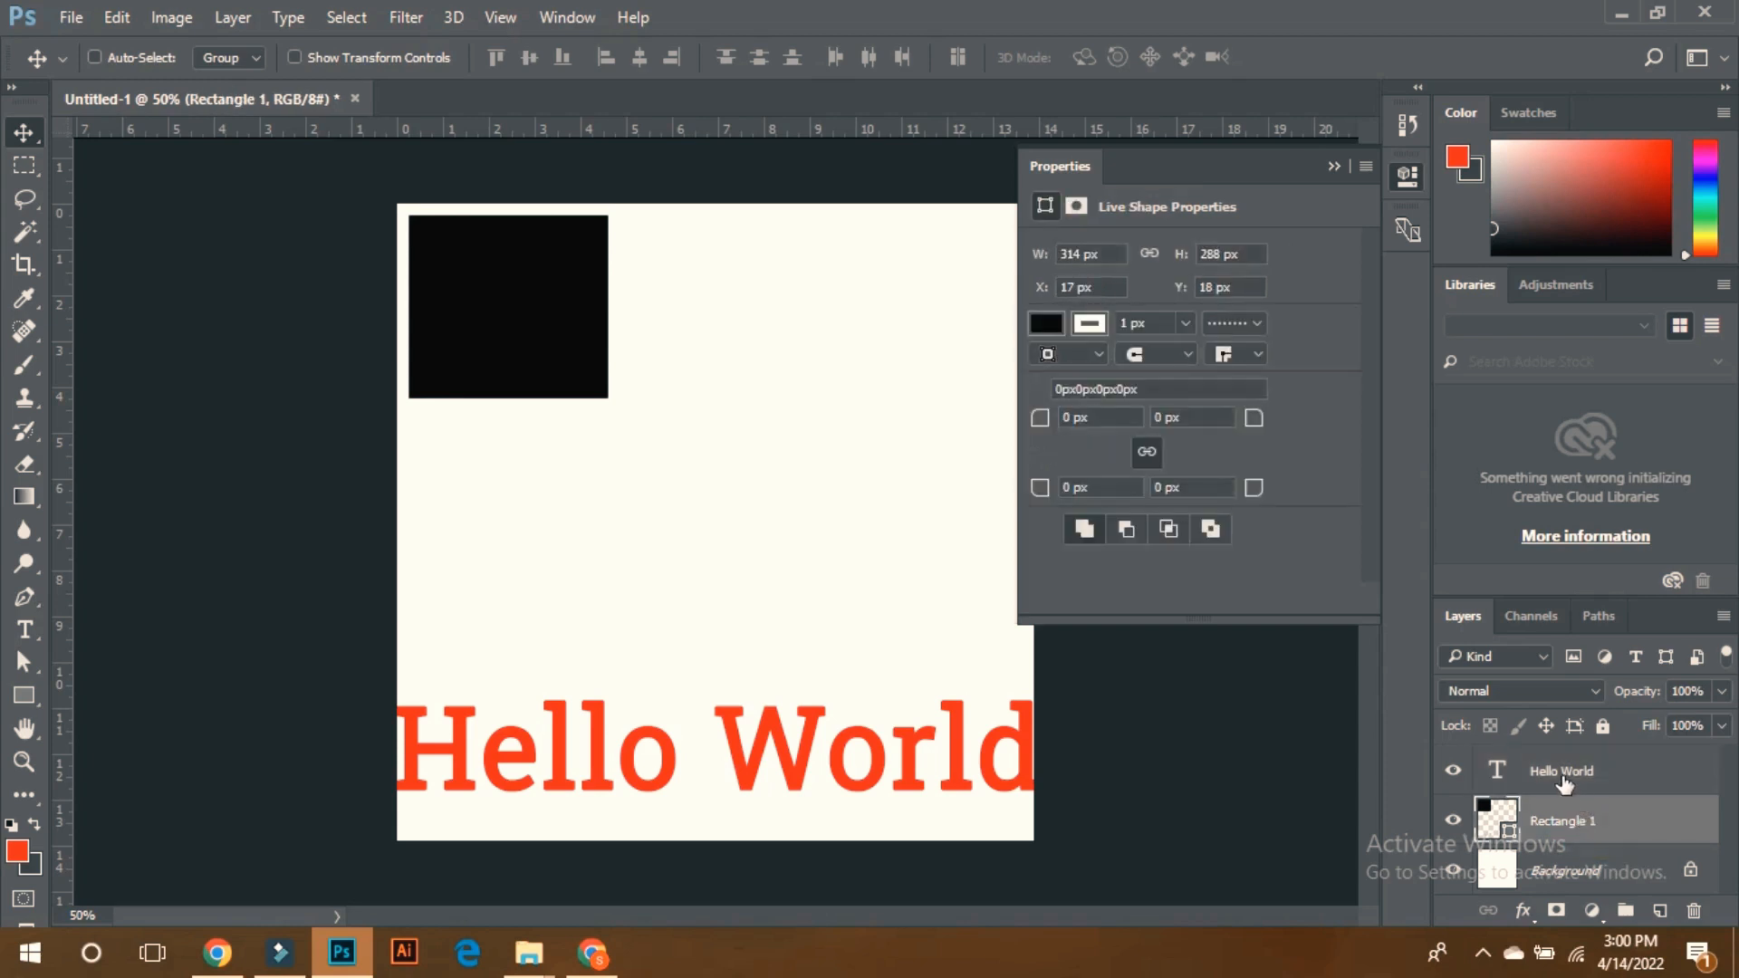
pyautogui.moveTo(1563, 777); pyautogui.dragTo(1561, 822)
pyautogui.moveTo(608, 346); pyautogui.dragTo(792, 548)
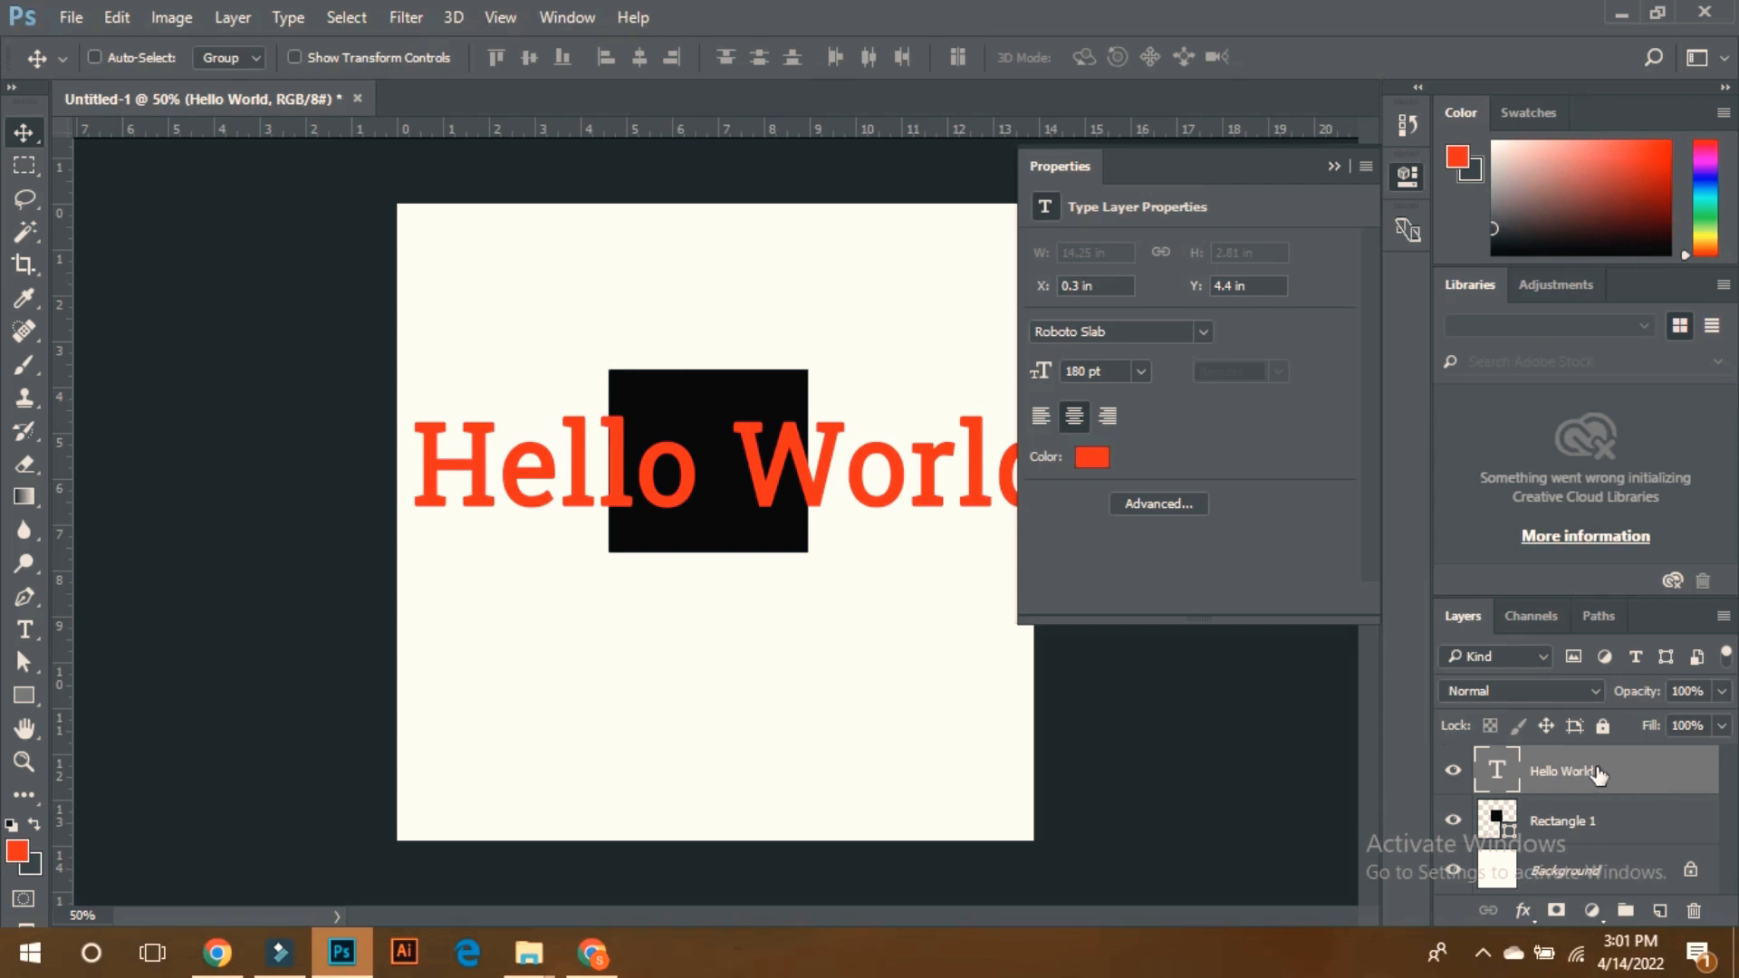
# Move the Hello World text layer beneath the Rectangle 1 layer, and return it to the top of the stack
pyautogui.moveTo(1598, 772); pyautogui.dragTo(1558, 845)
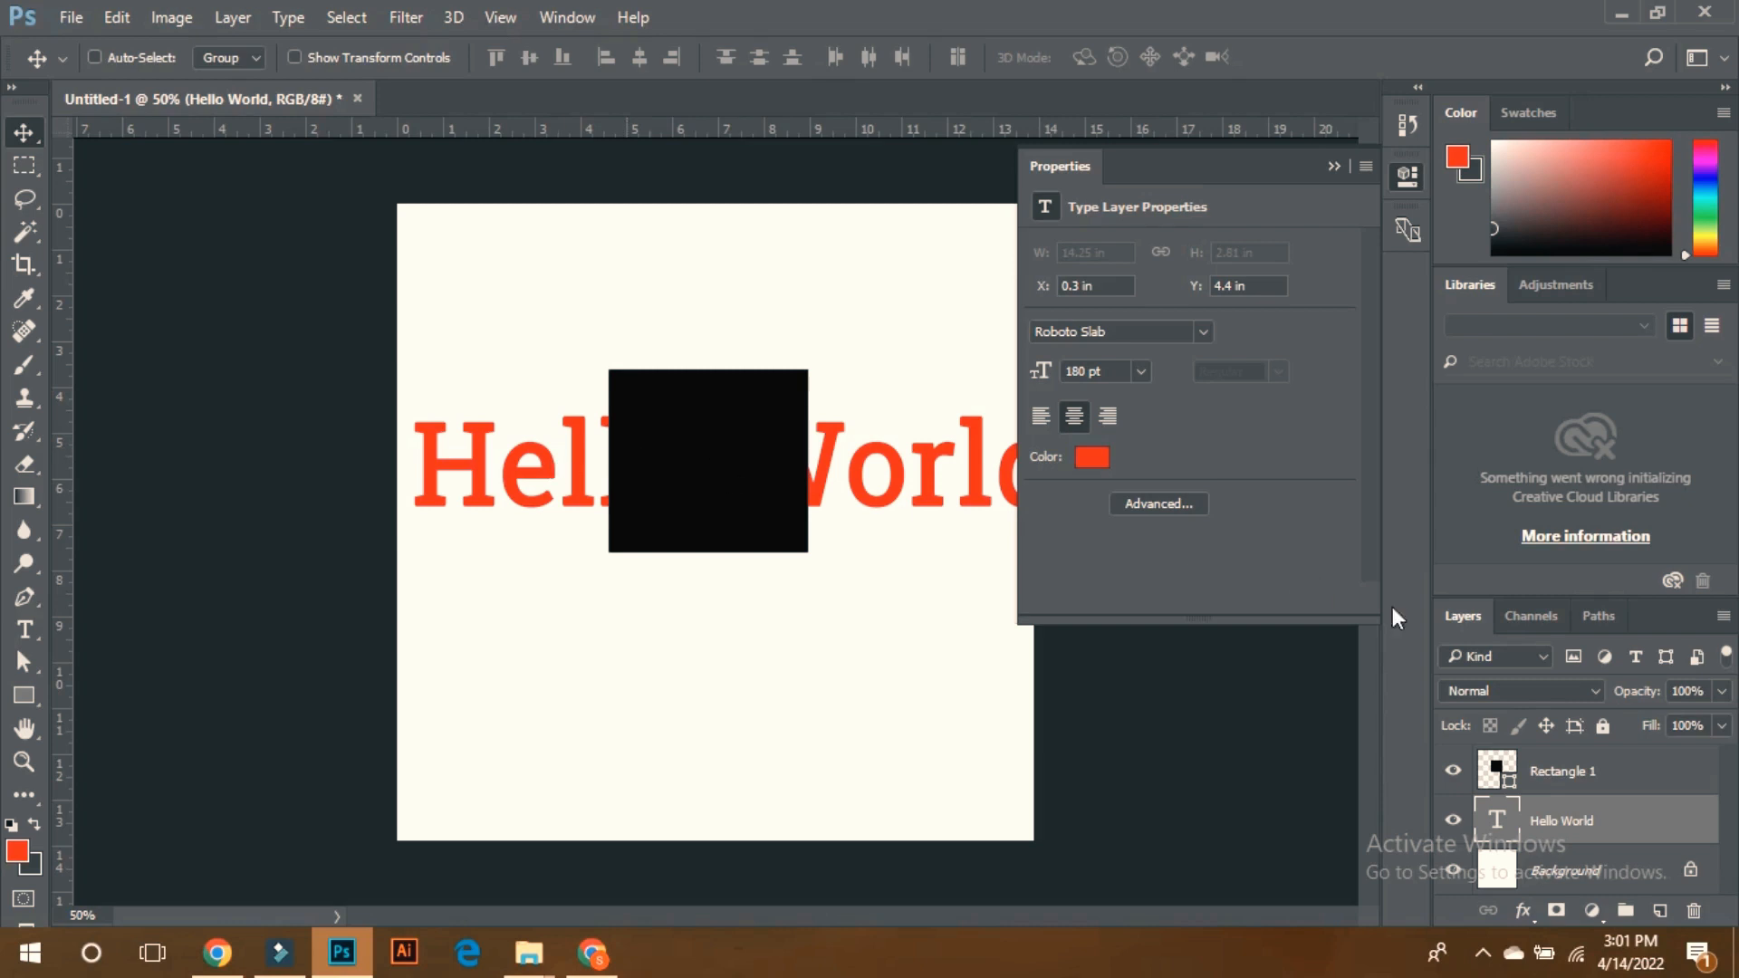
pyautogui.moveTo(1547, 828); pyautogui.dragTo(1540, 751)
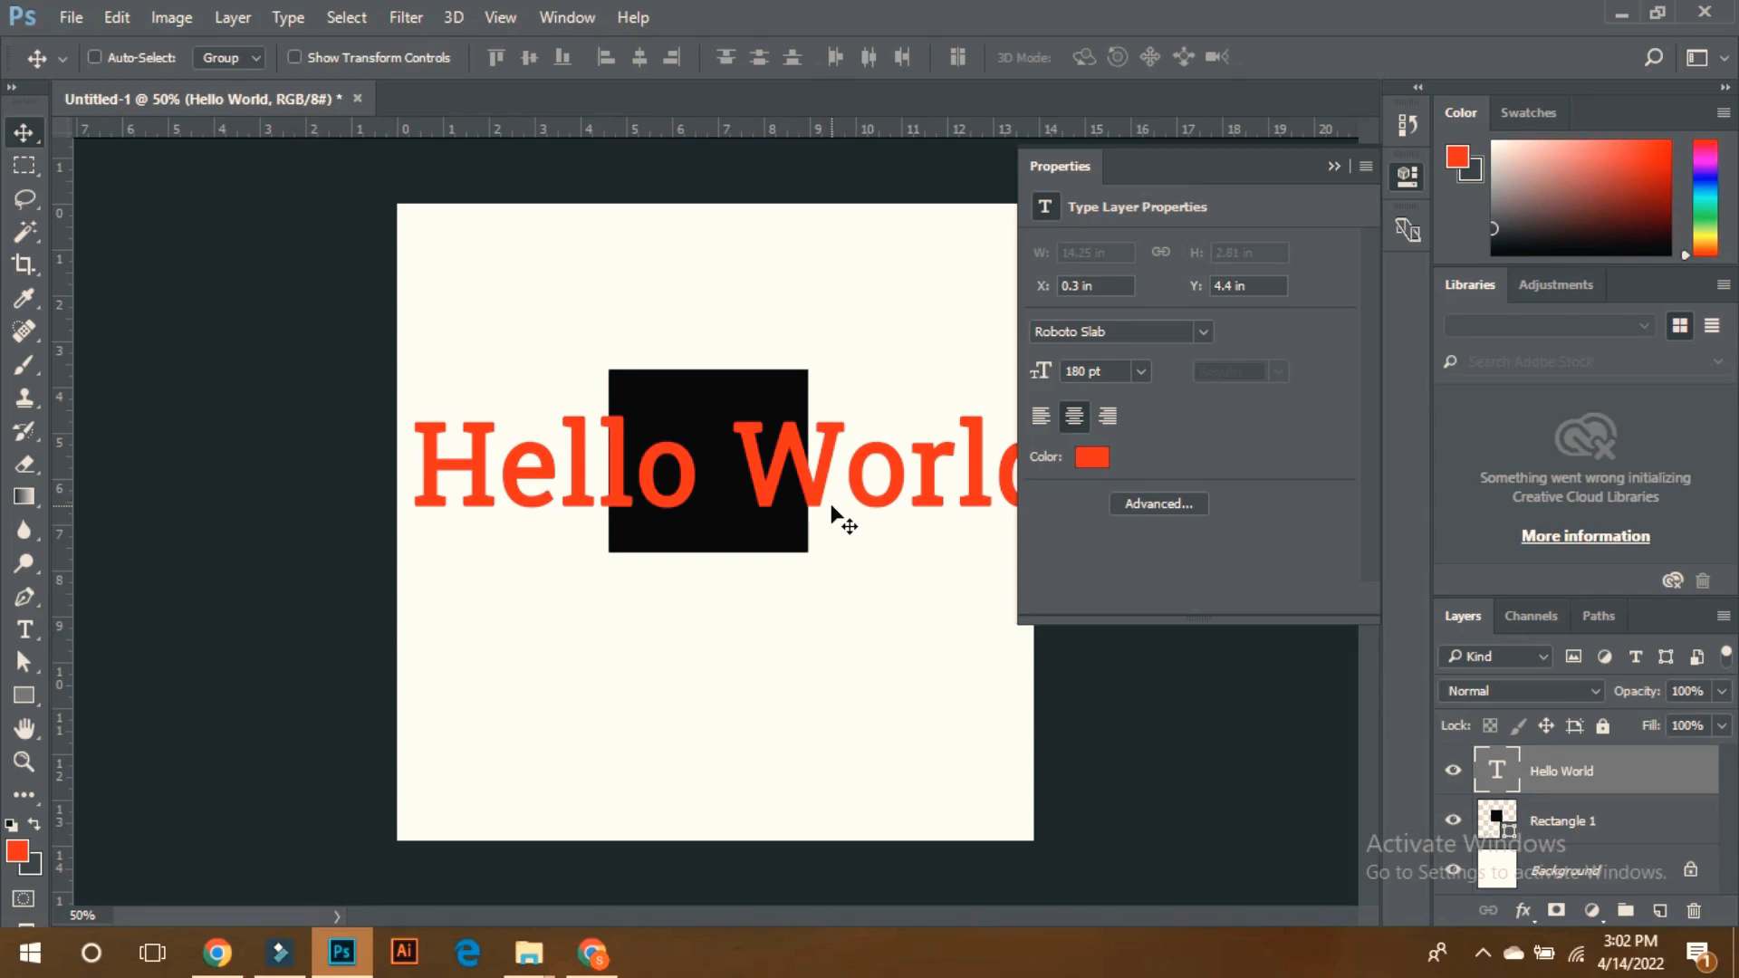
# Rename the Rectangle 1 layer as Black Box
pyautogui.hotkey('ctrl', 'alt', 'a')
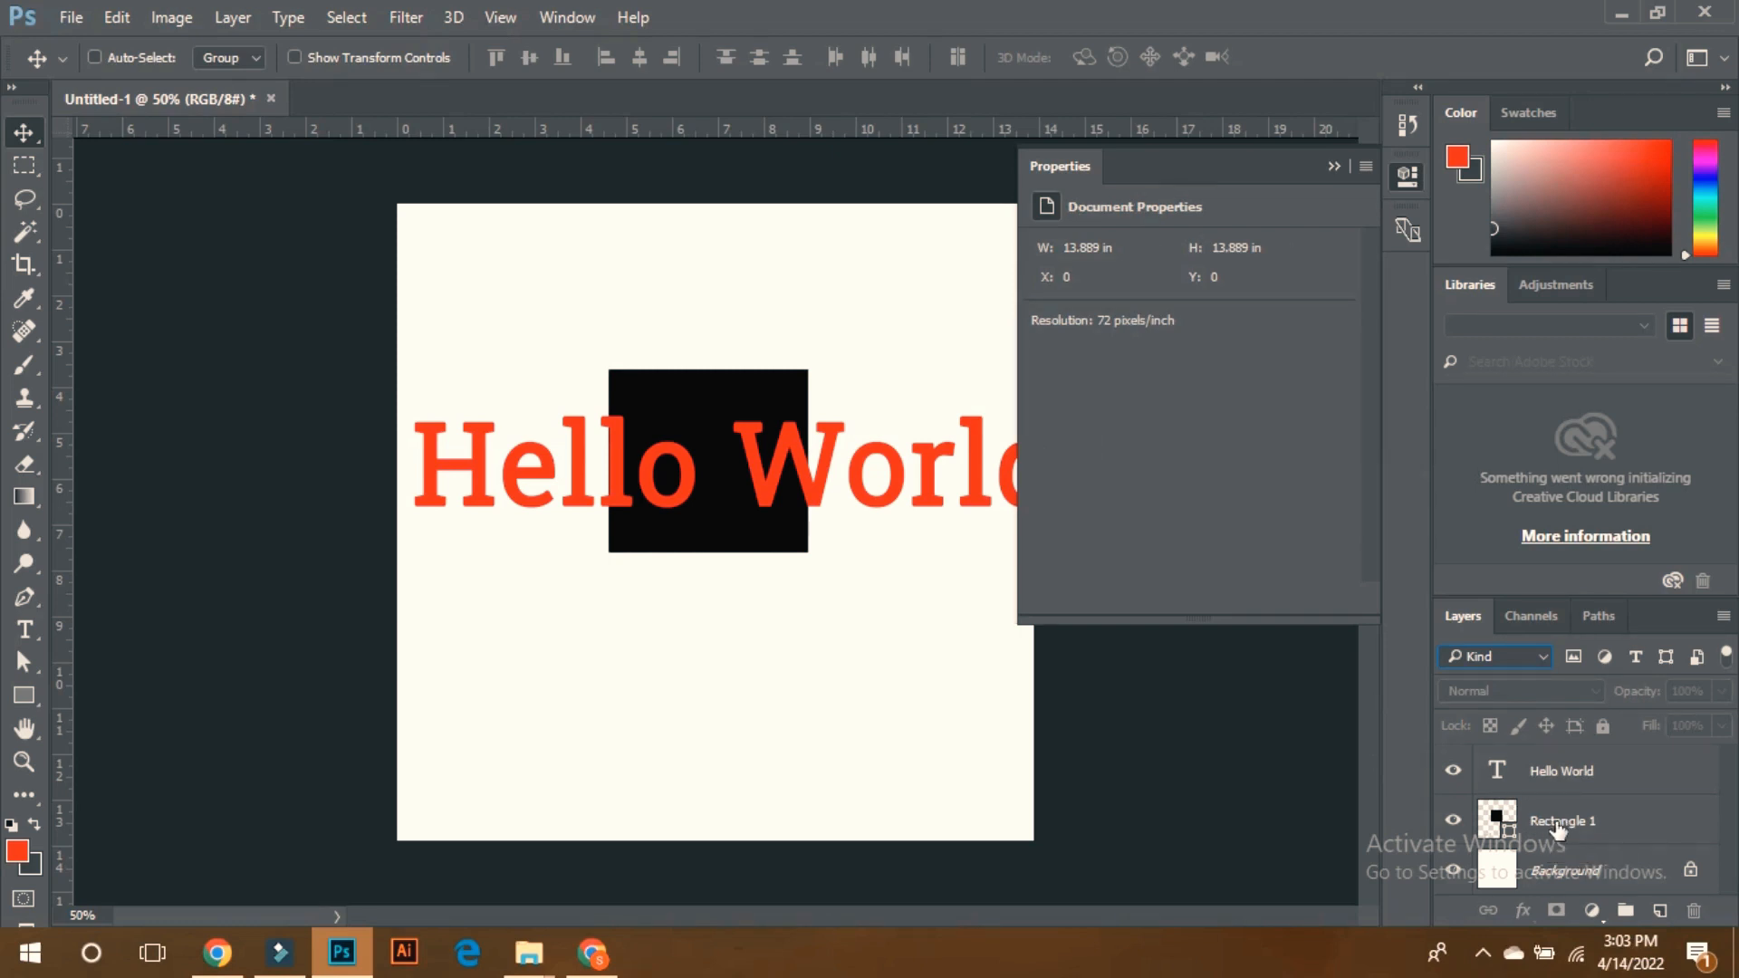
pyautogui.click(1553, 824)
pyautogui.doubleClick(1554, 823)
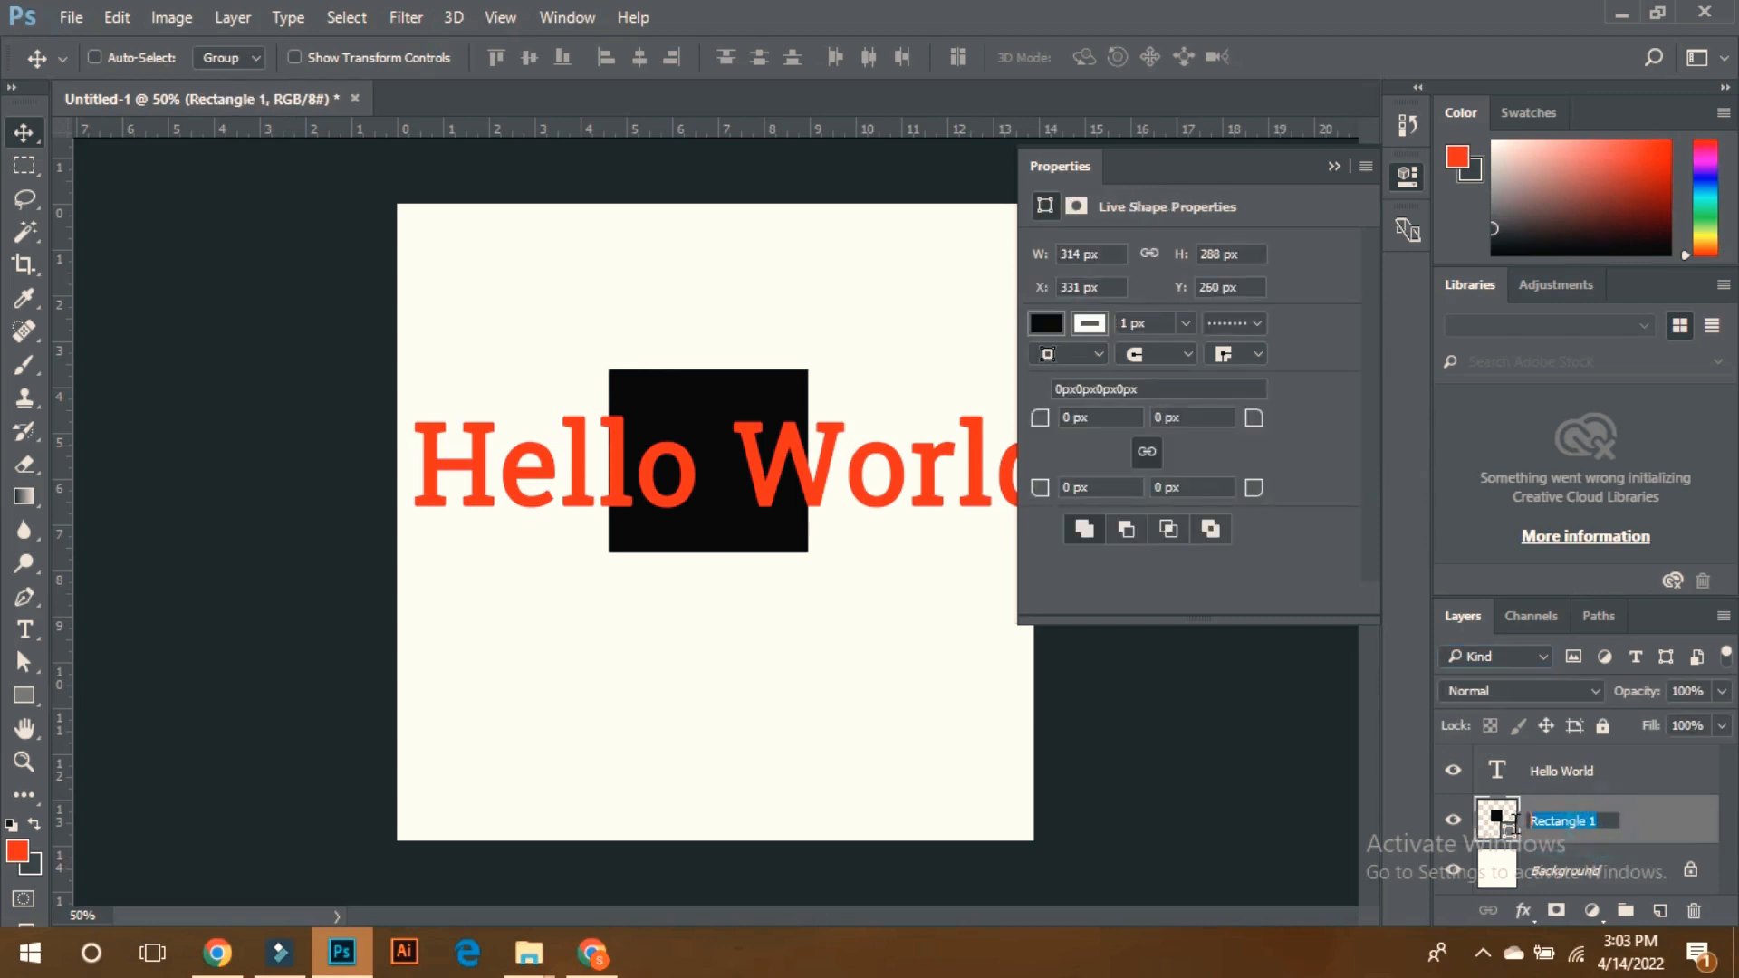
pyautogui.write('Black Box')
pyautogui.press('Return')
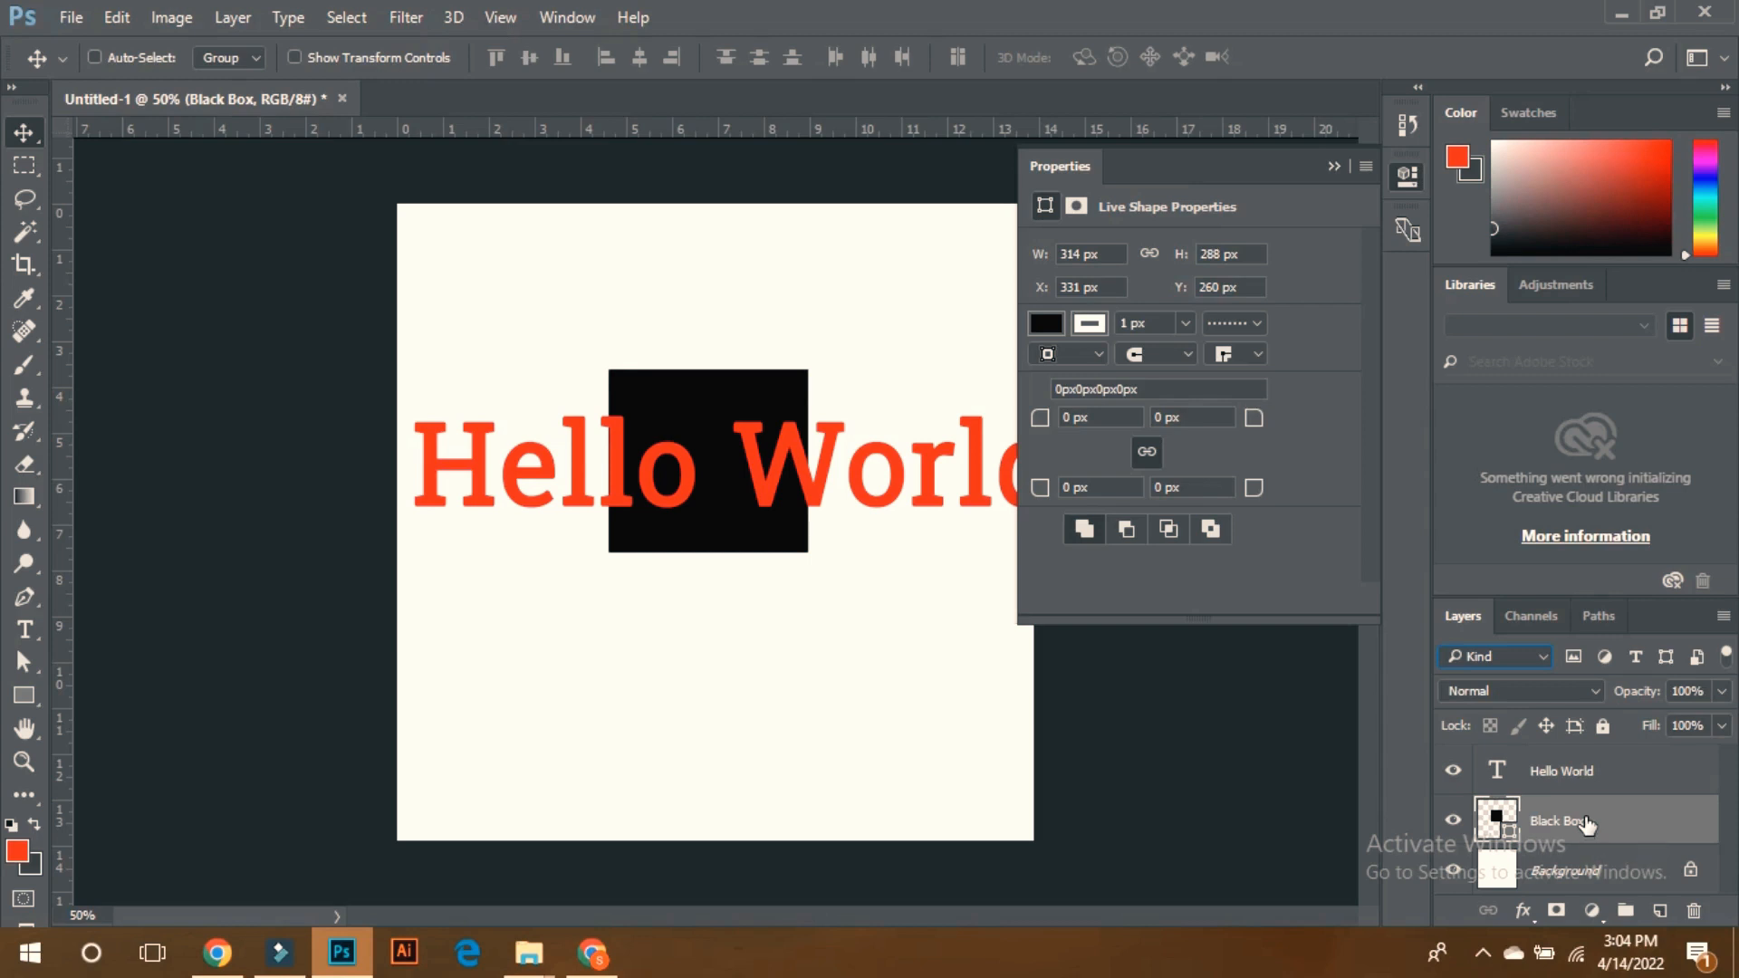
# Filter the layers by name for "black box", and clear the search text
pyautogui.click(1496, 655)
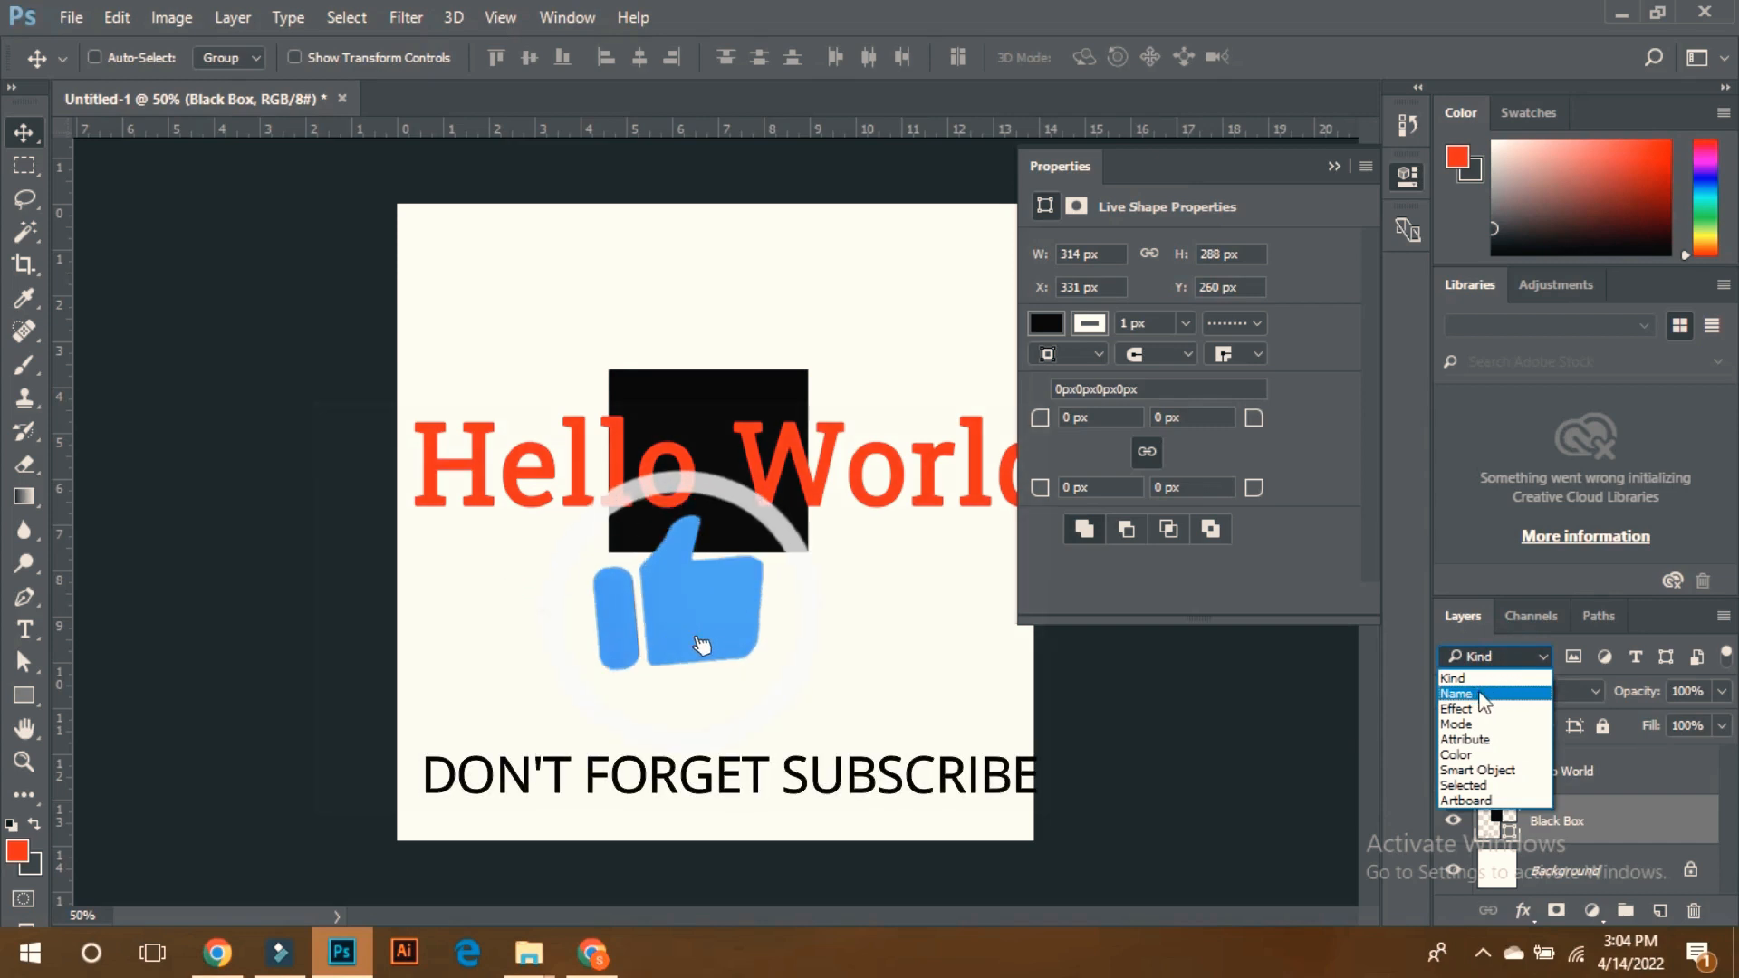
pyautogui.click(1480, 694)
pyautogui.click(1584, 658)
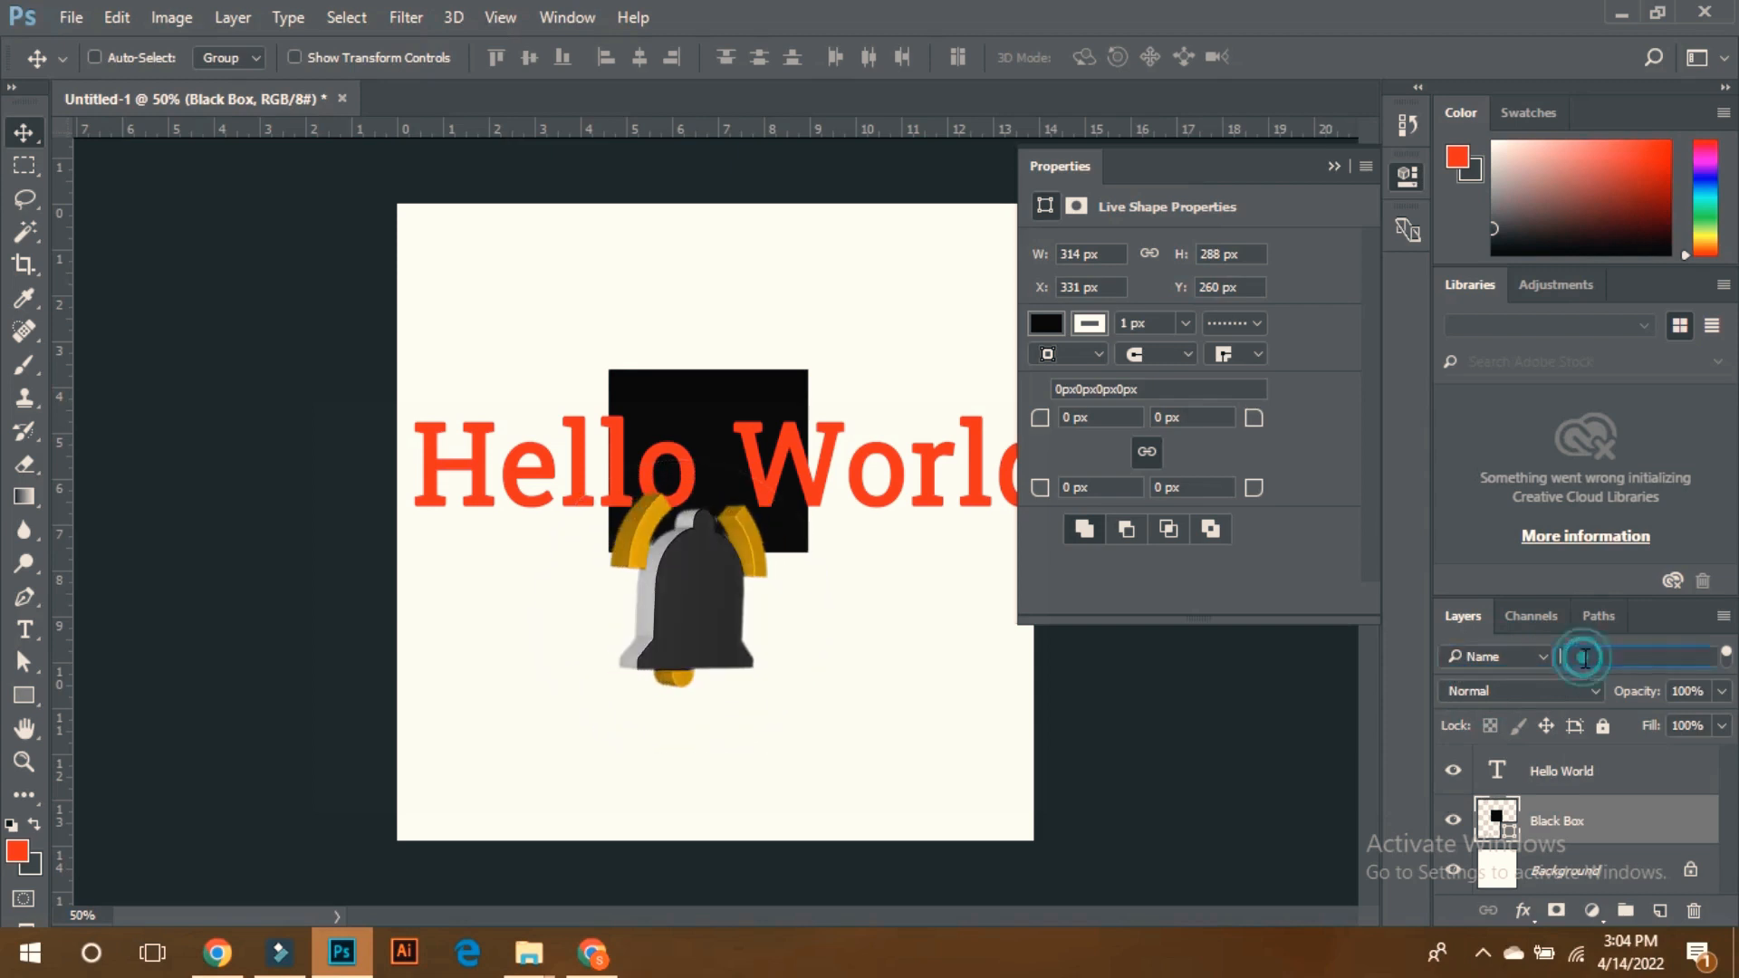
pyautogui.write('black box')
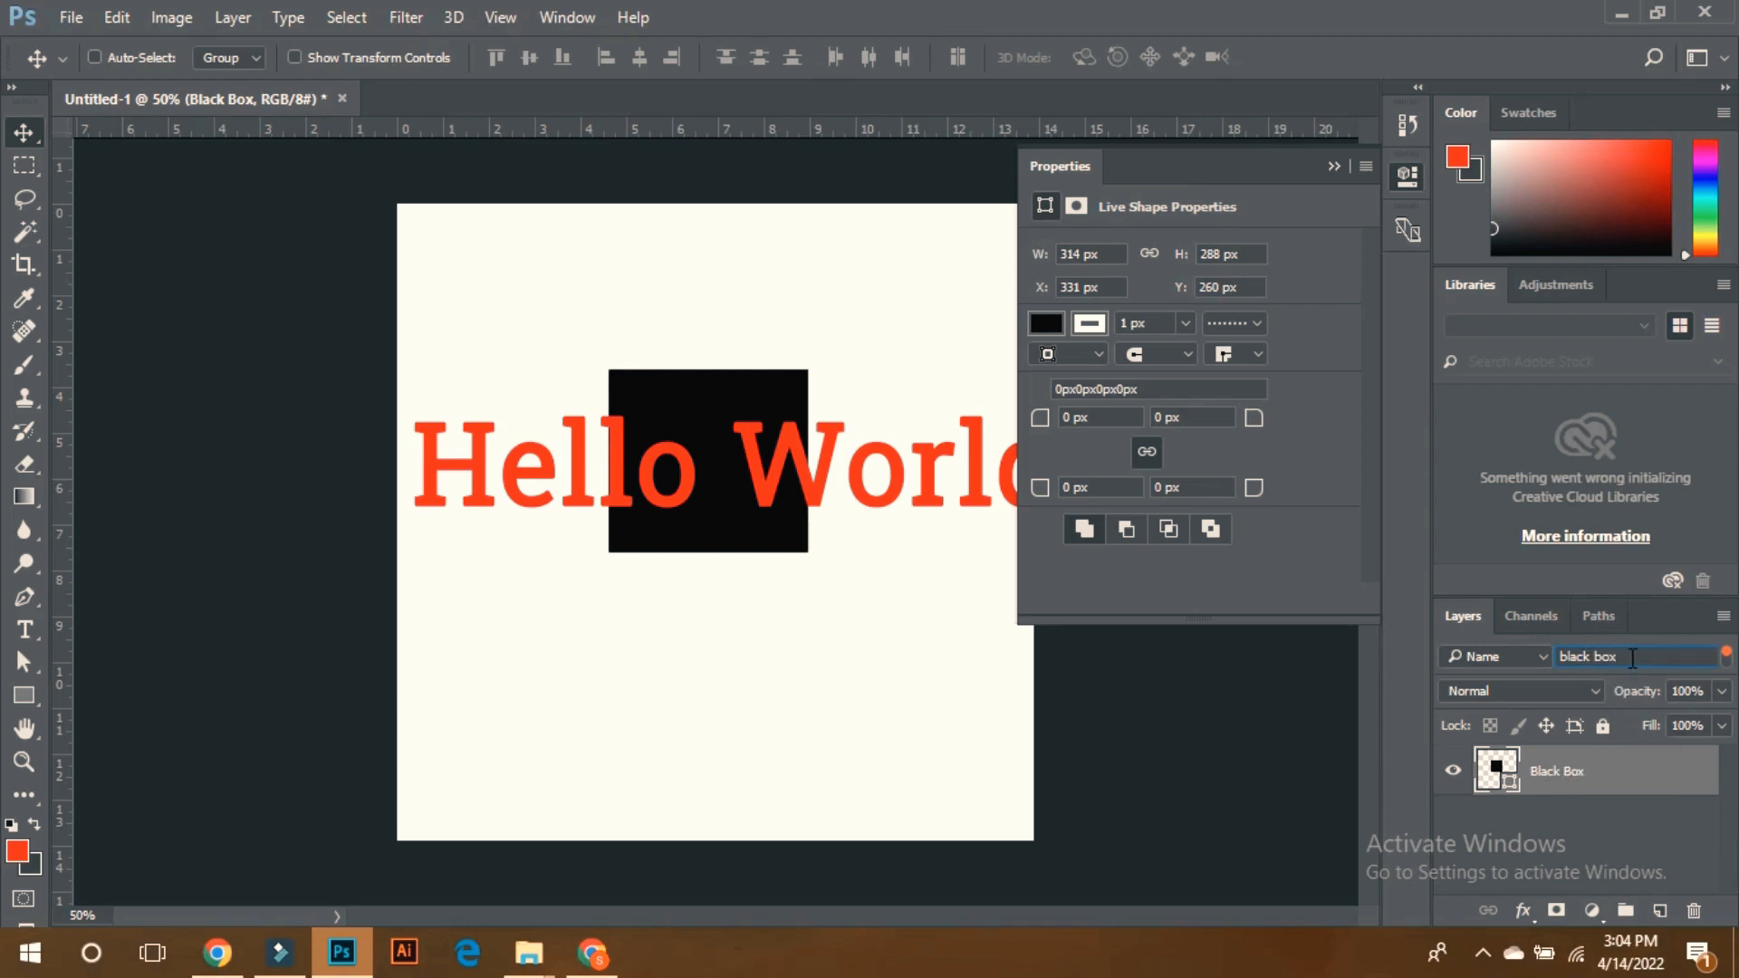
pyautogui.moveTo(1632, 658); pyautogui.dragTo(1560, 653)
pyautogui.press('BackSpace')
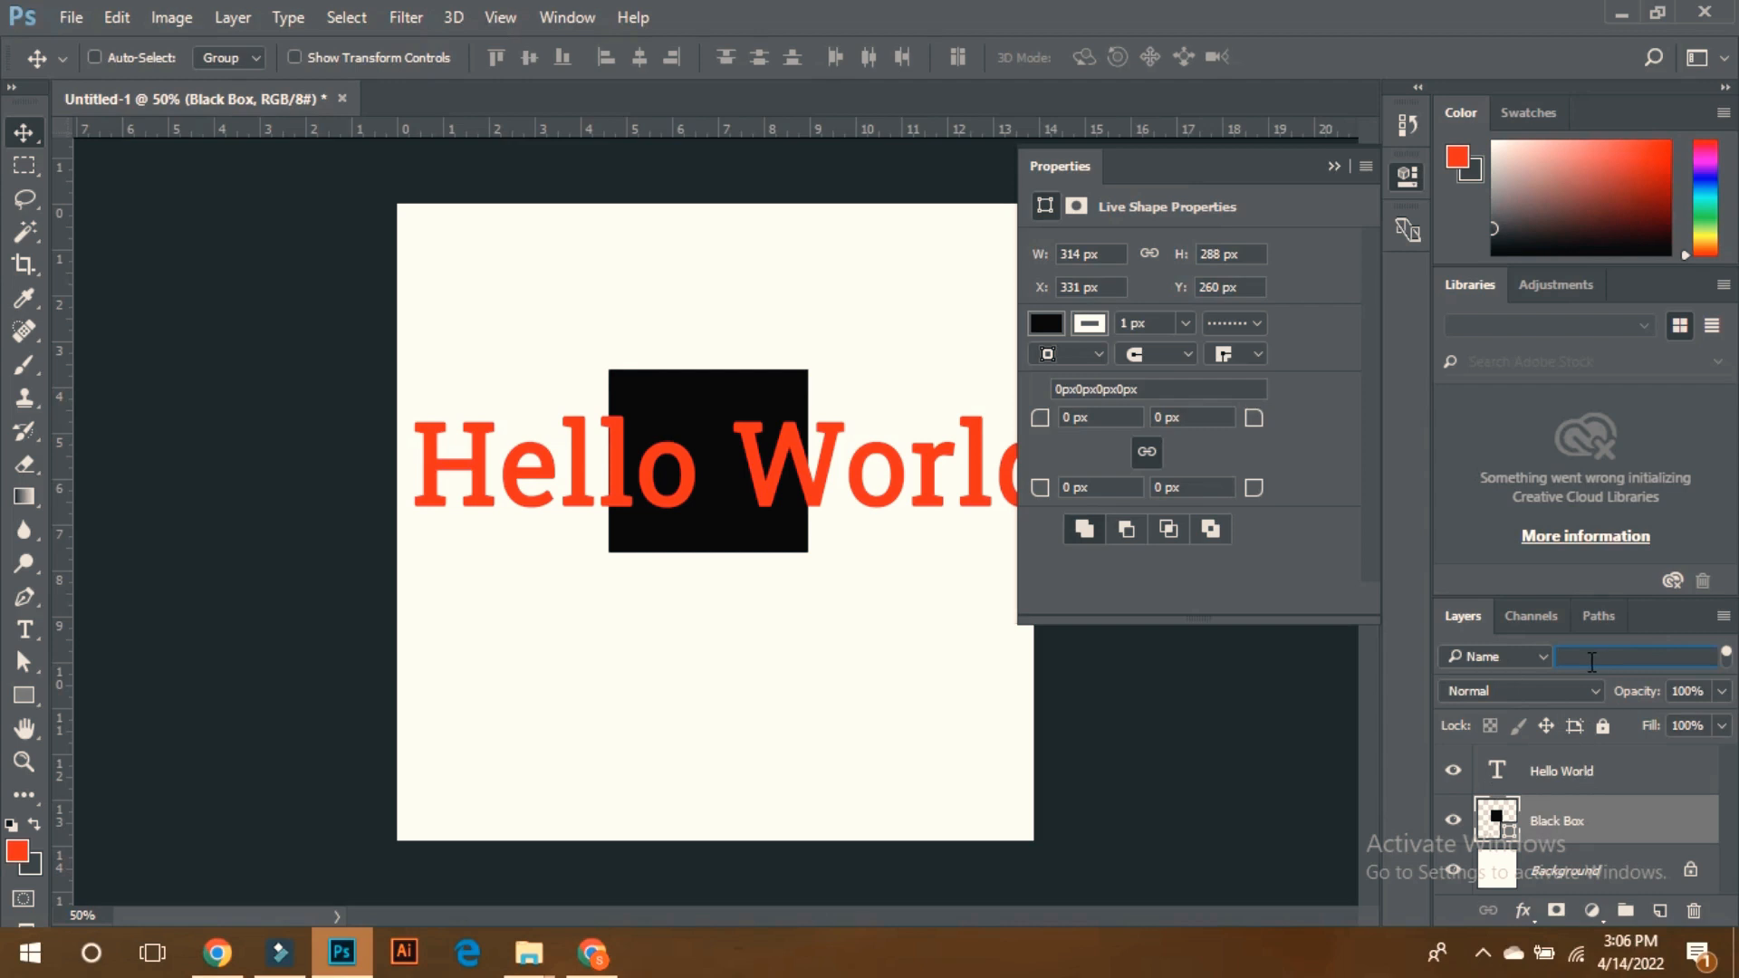
pyautogui.click(1489, 691)
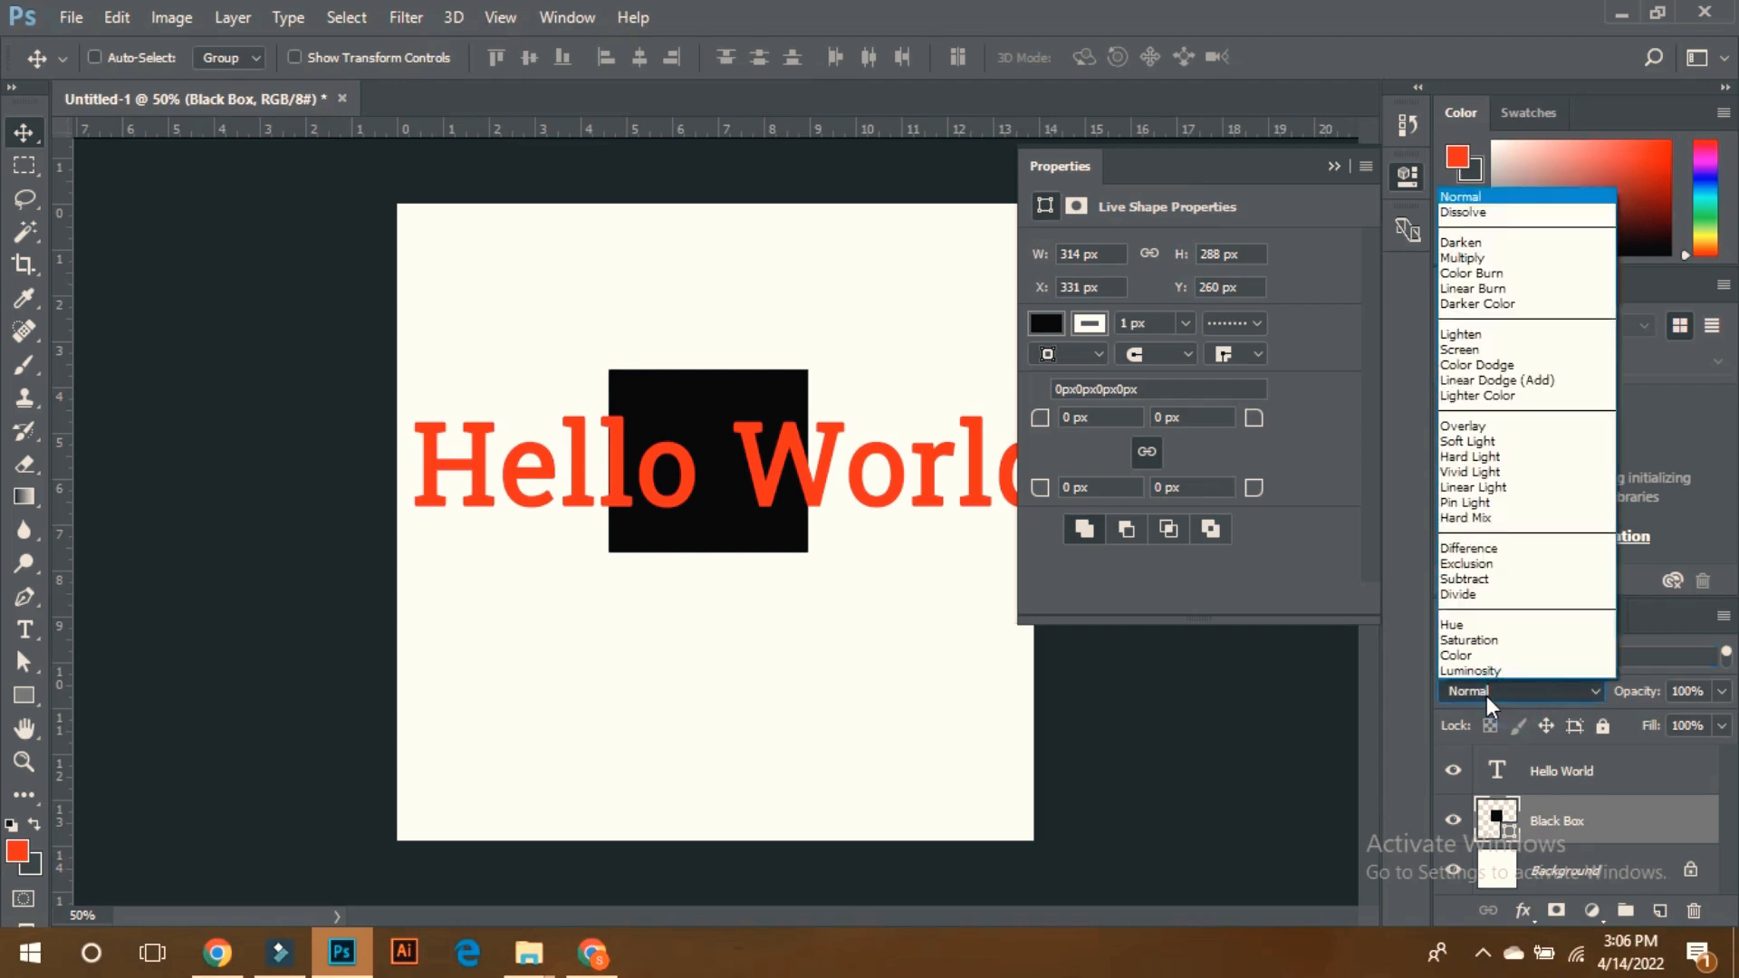
pyautogui.click(1511, 704)
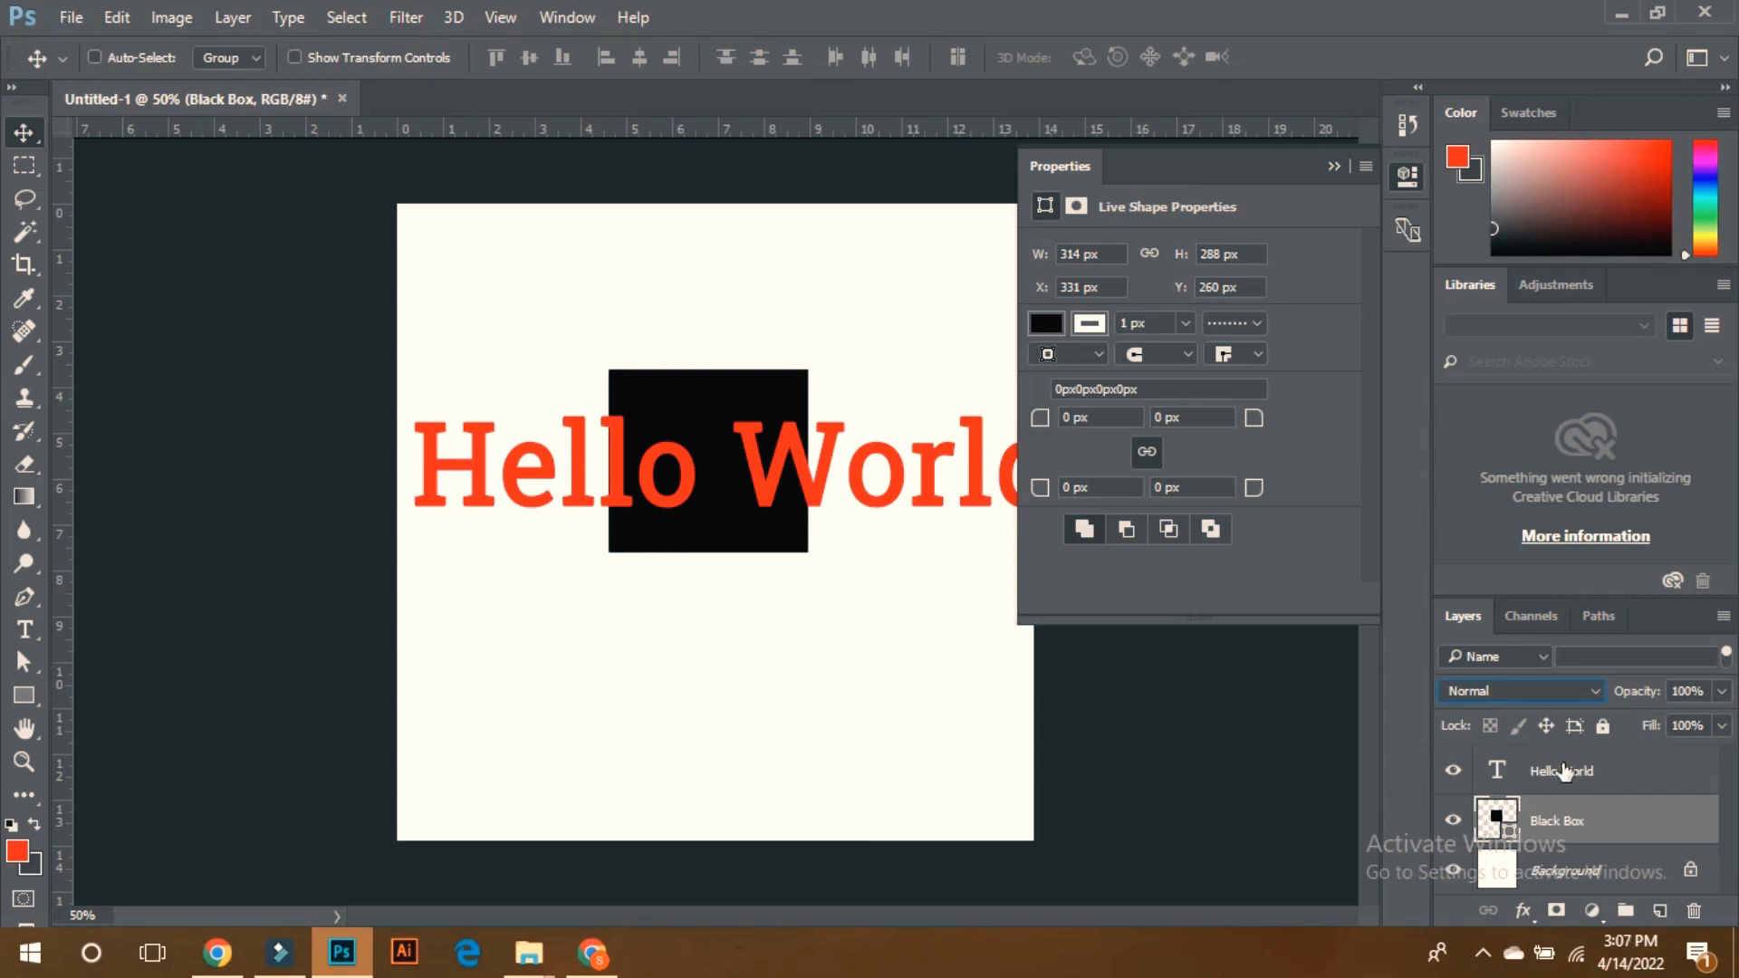
# Delete the Hello World and Black Box layers, leaving only the Background layer
pyautogui.moveTo(1565, 771); pyautogui.dragTo(1691, 910)
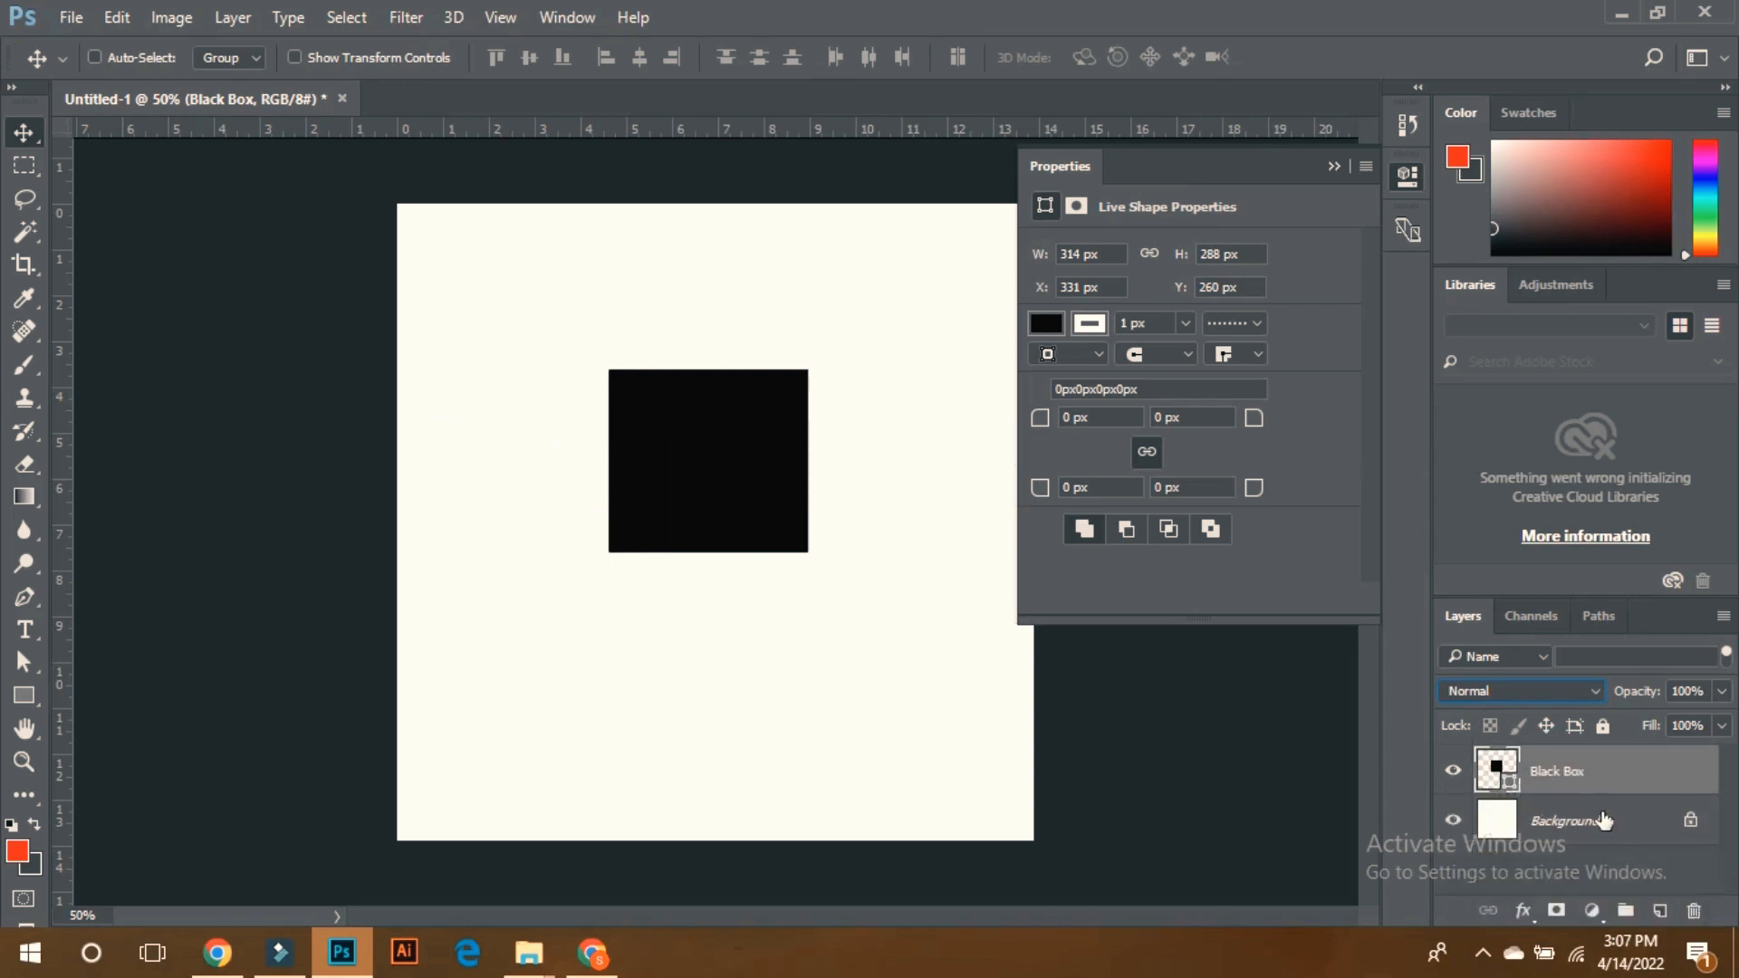
pyautogui.moveTo(1585, 777); pyautogui.dragTo(1696, 918)
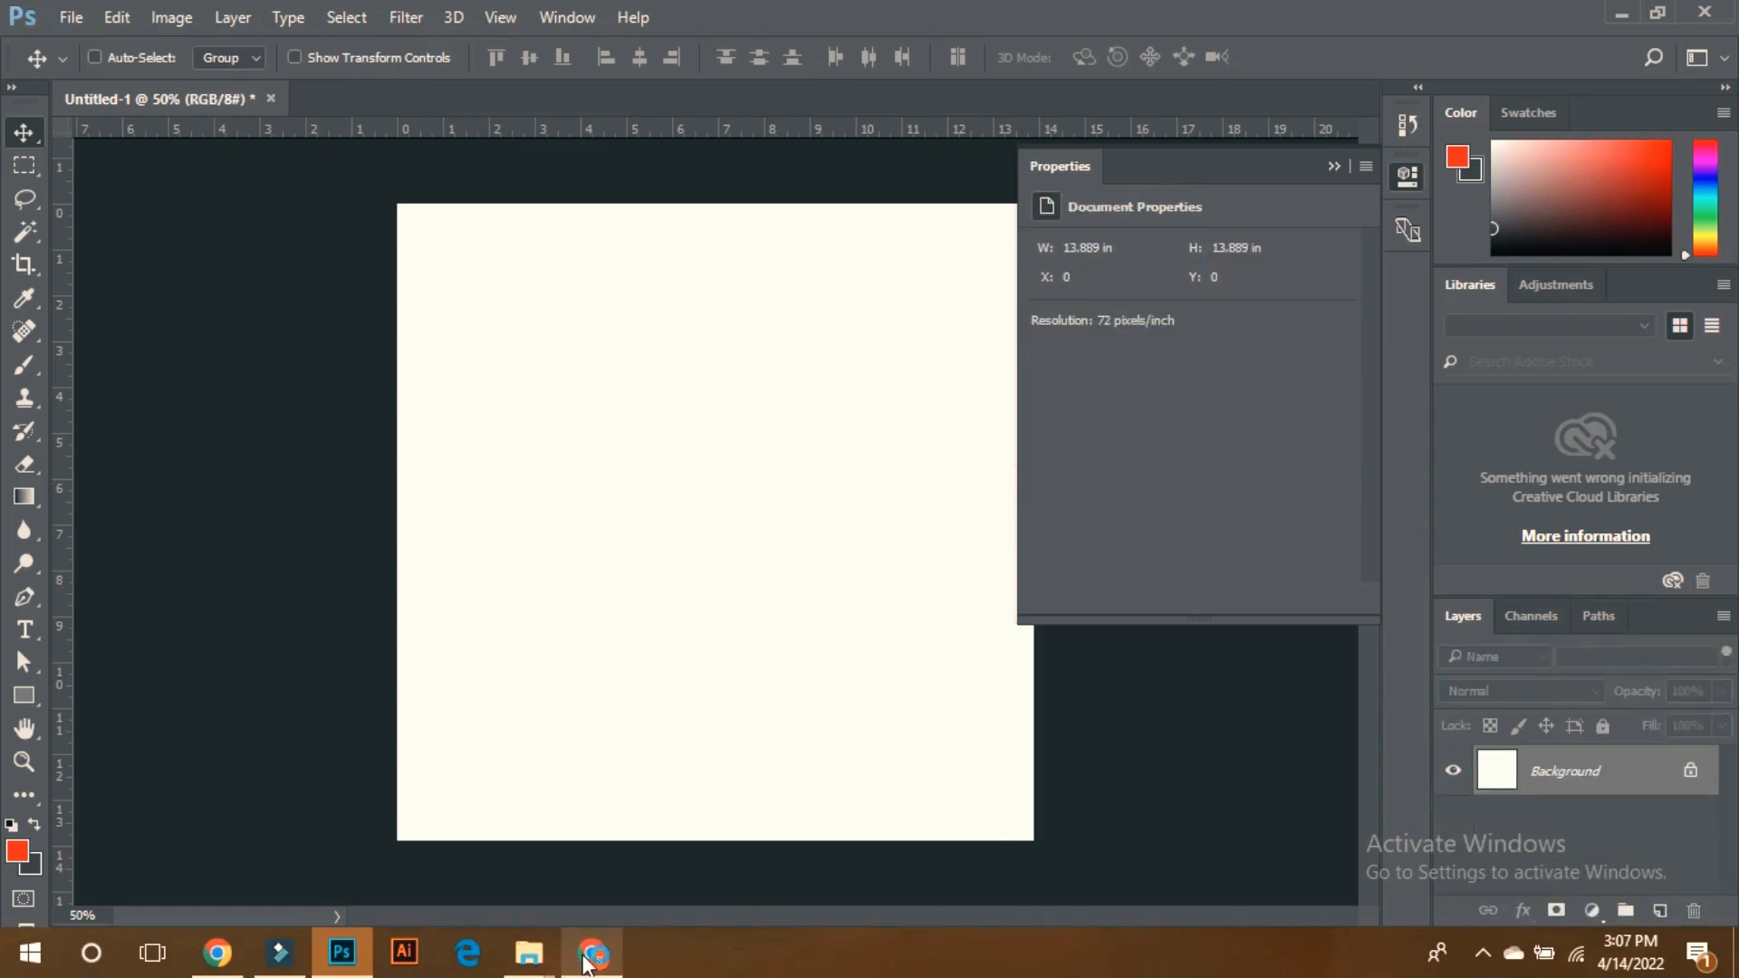
# Switch to Chrome, search Google for "unsplash" in a new tab, and open the Unsplash website
pyautogui.click(590, 957)
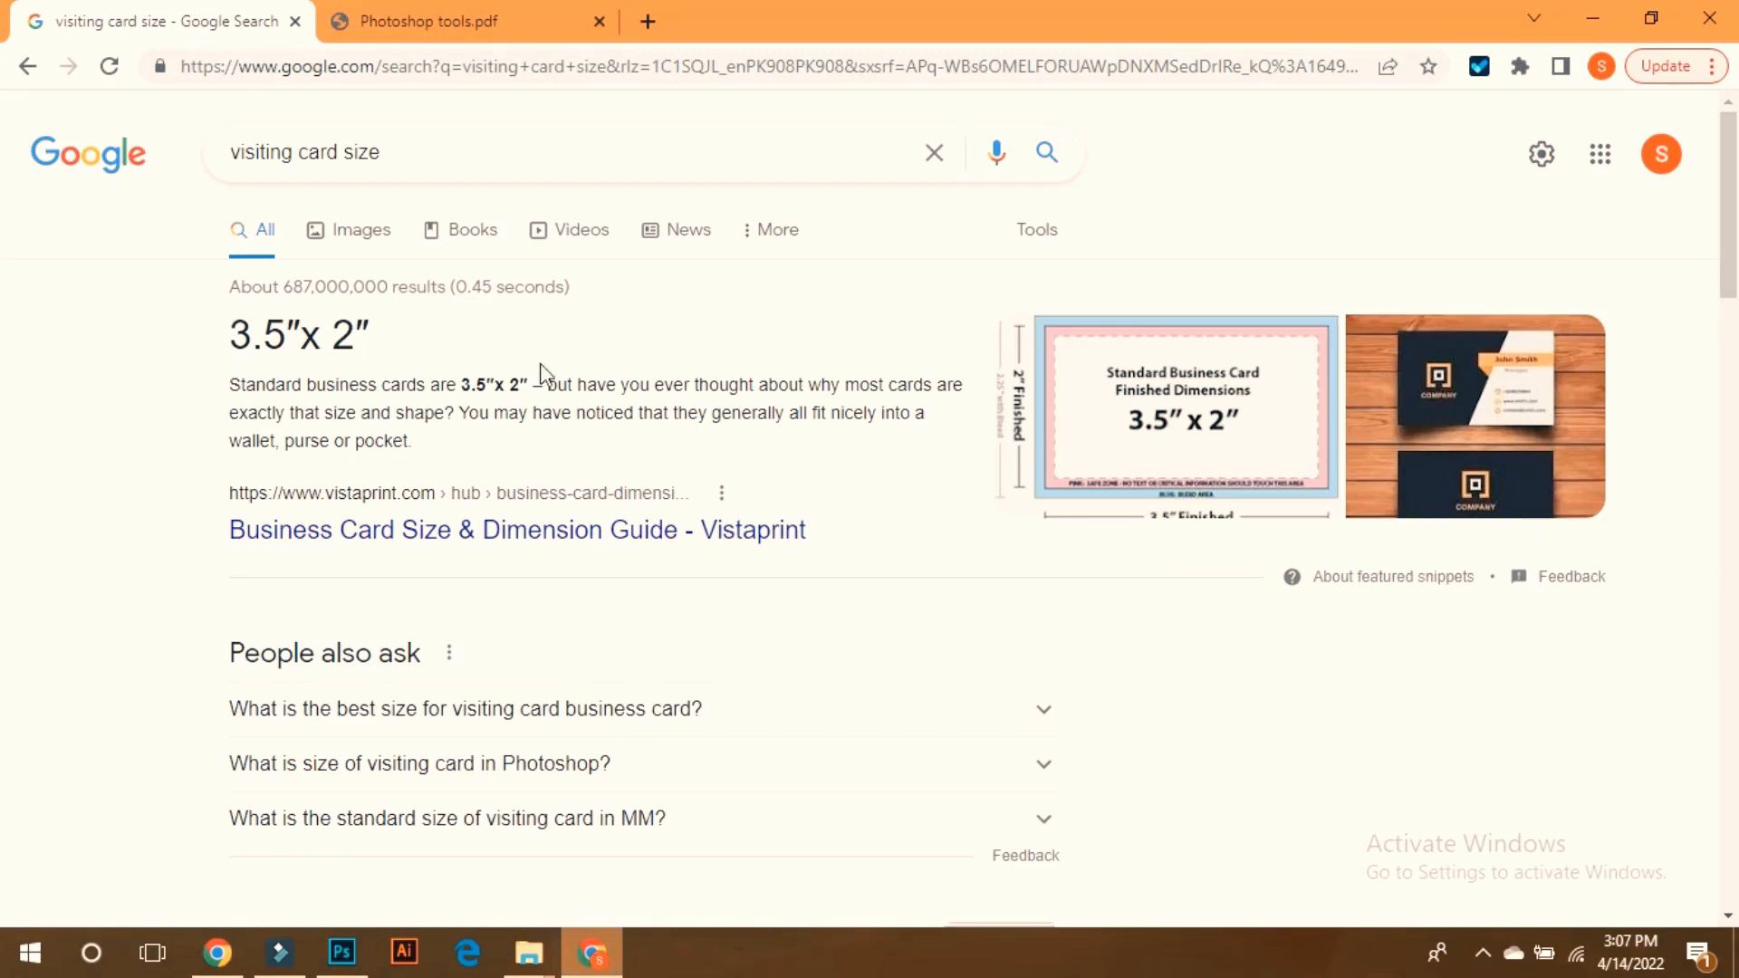
pyautogui.click(647, 21)
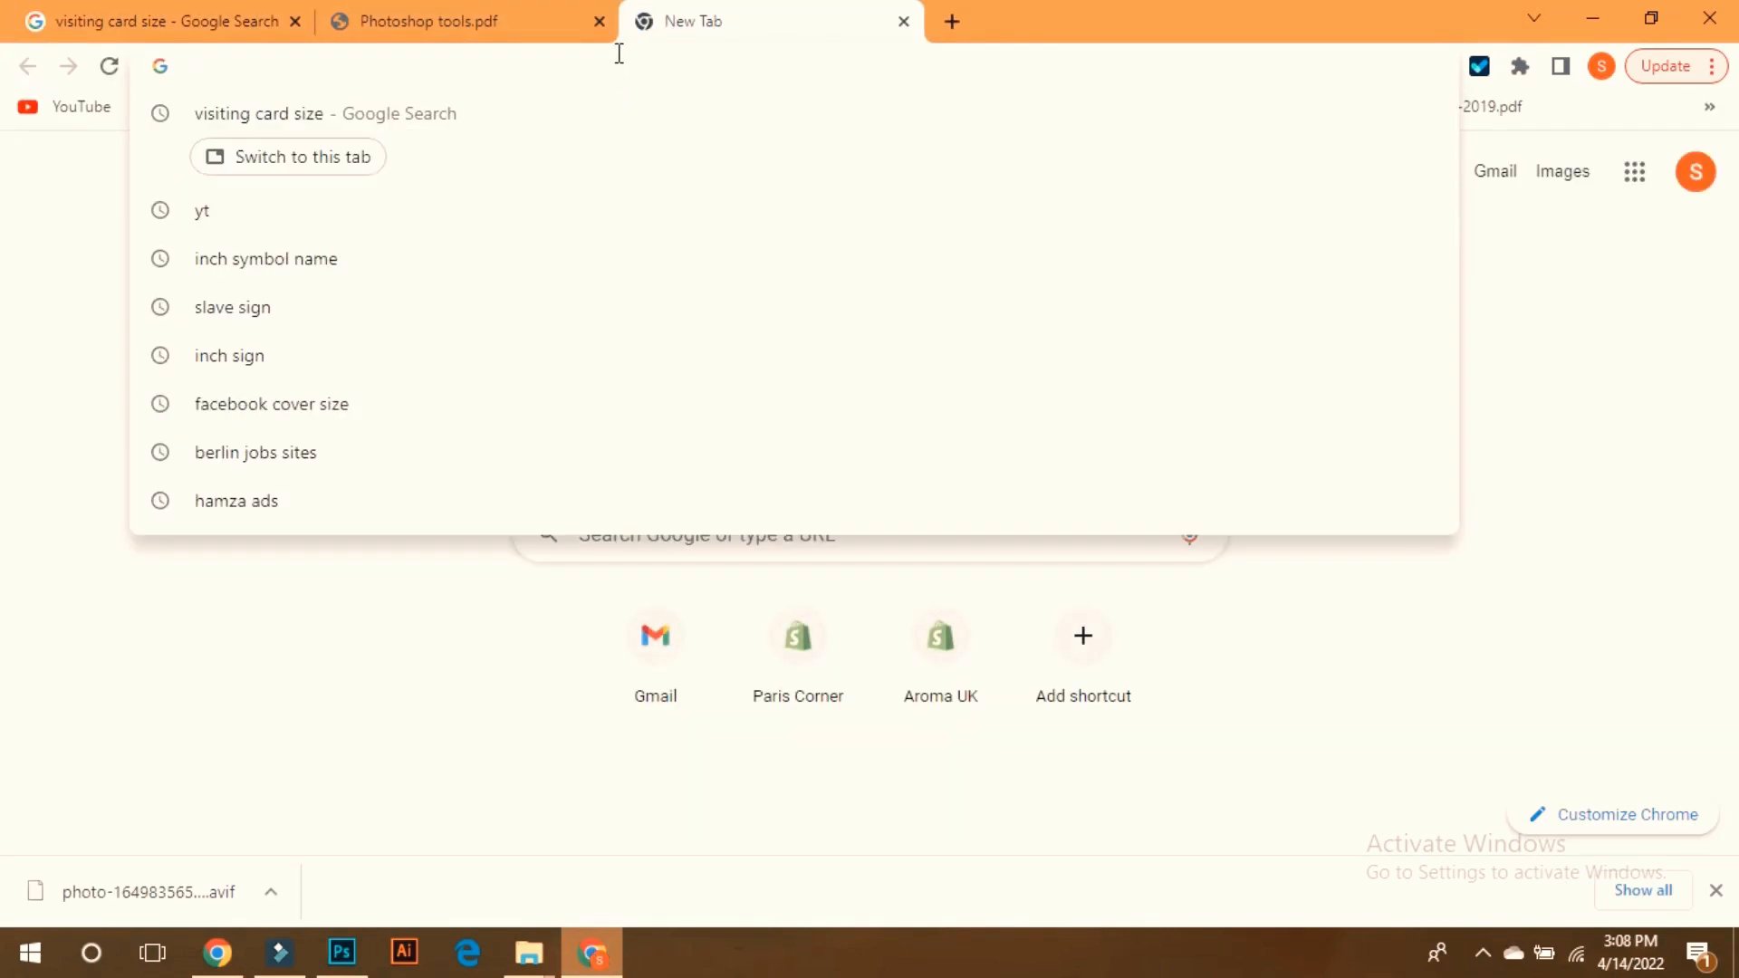
pyautogui.write('unsplas')
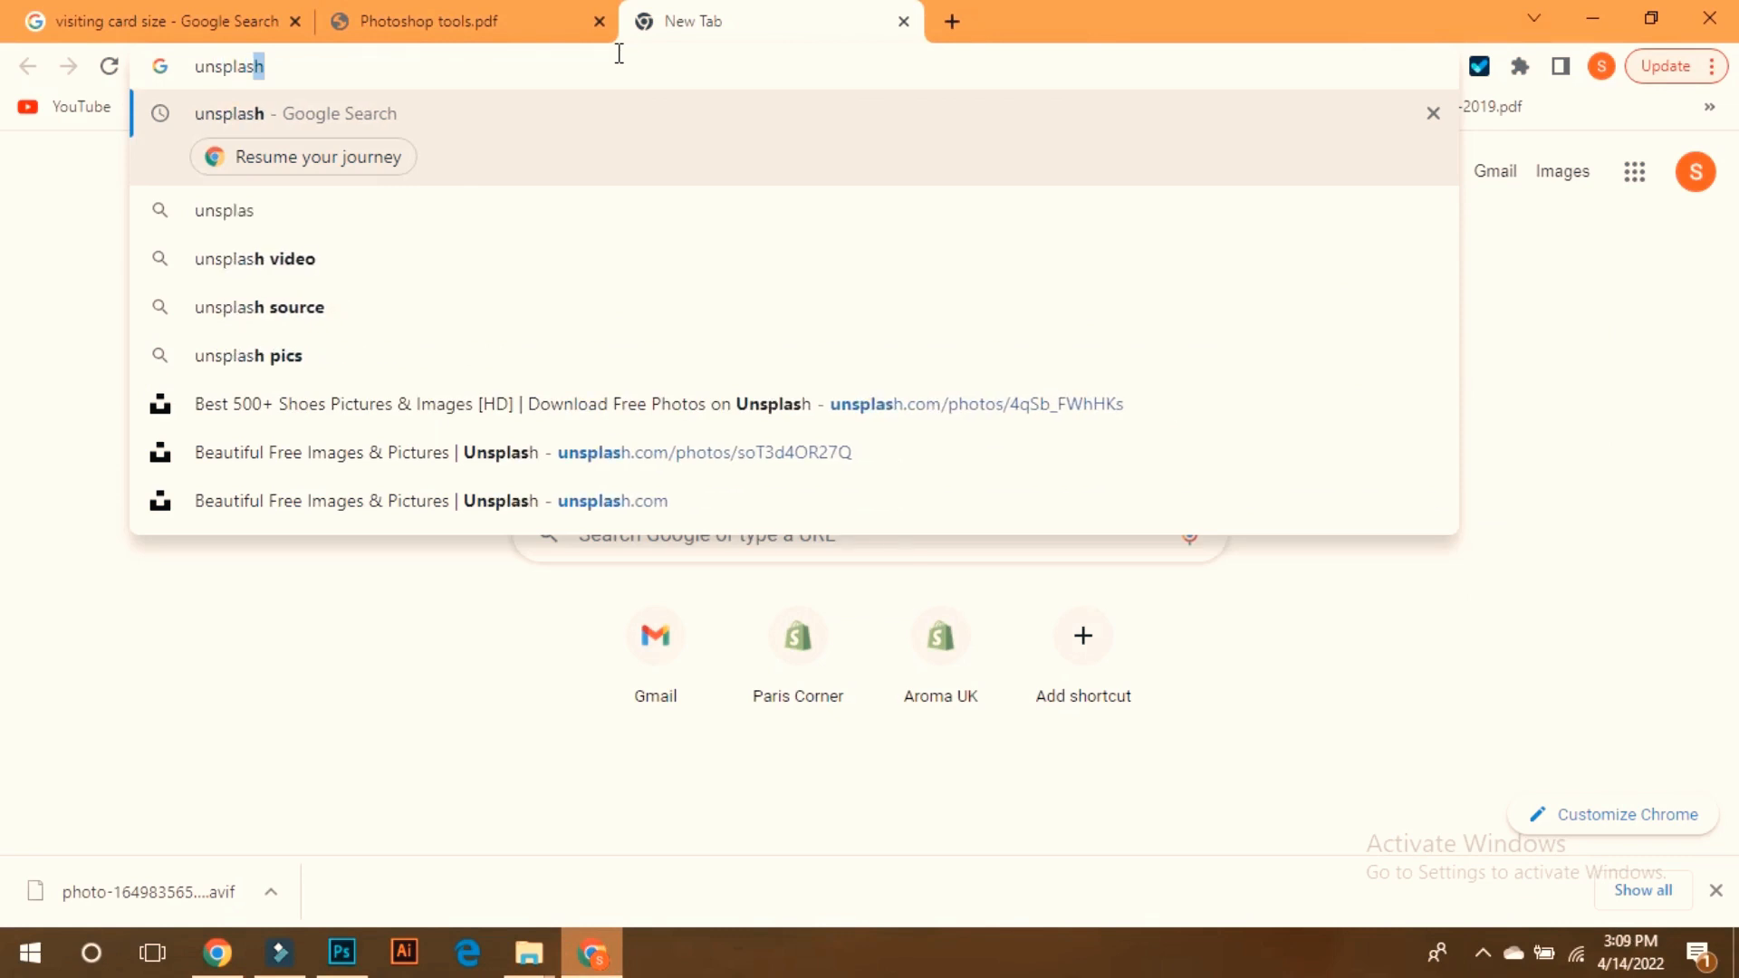
pyautogui.write('h')
pyautogui.press('BackSpace')
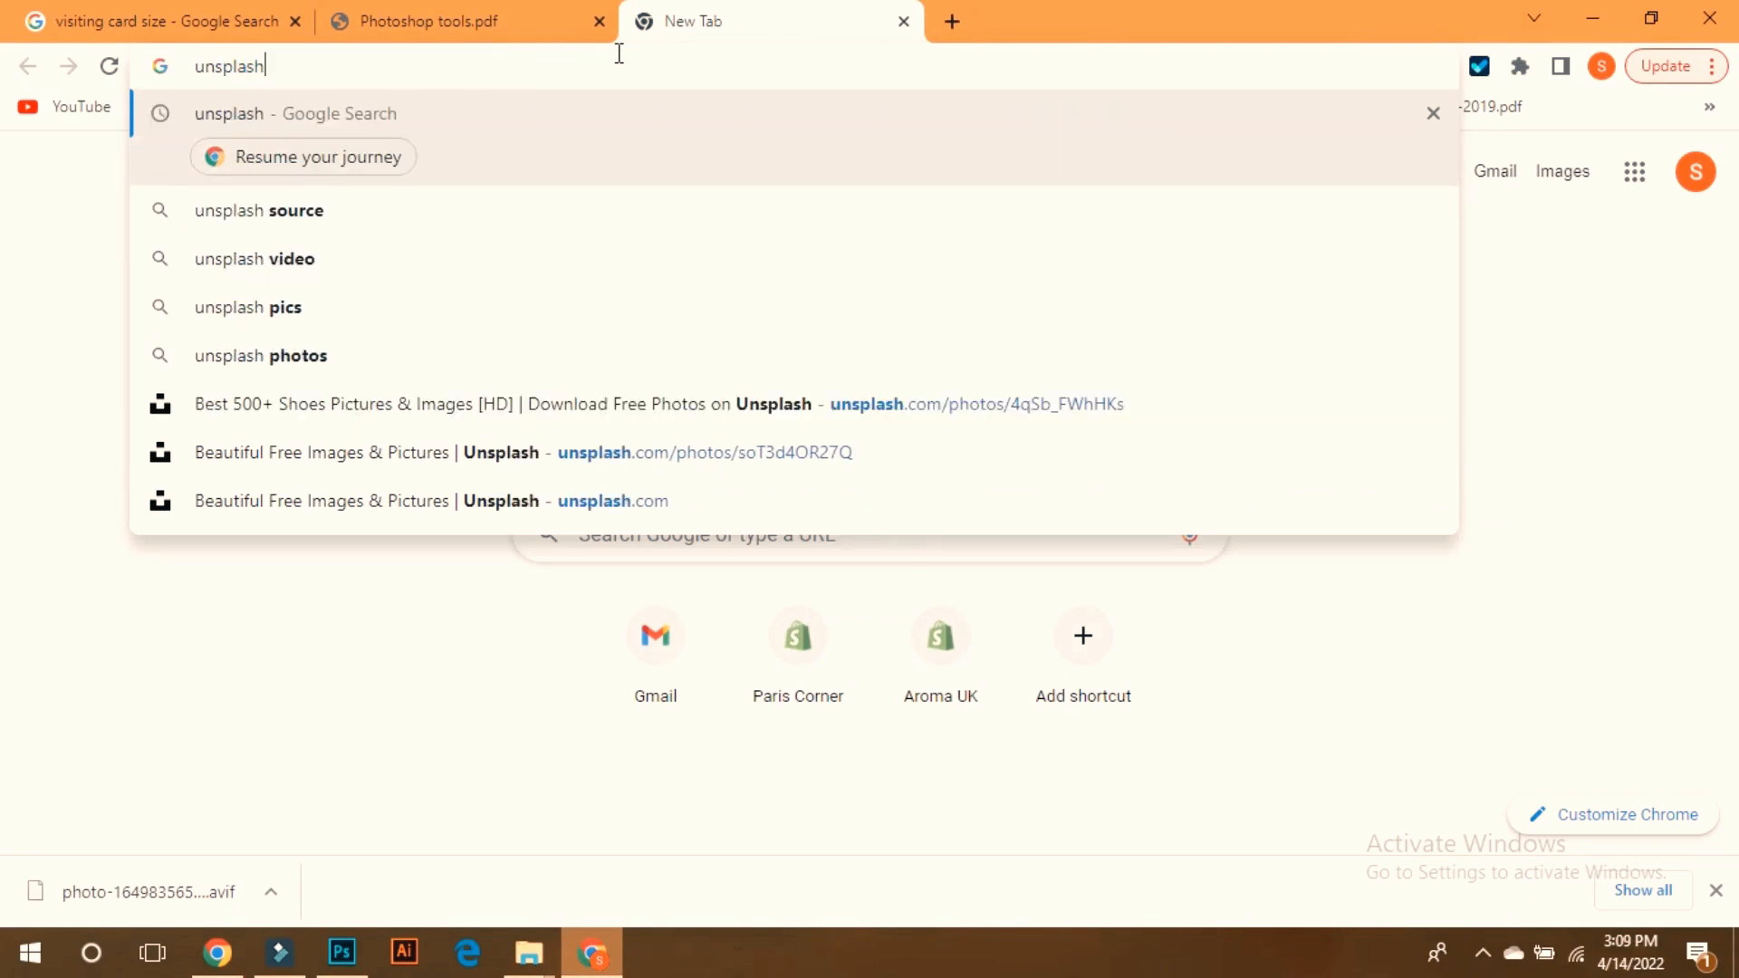
pyautogui.click(317, 116)
pyautogui.click(362, 373)
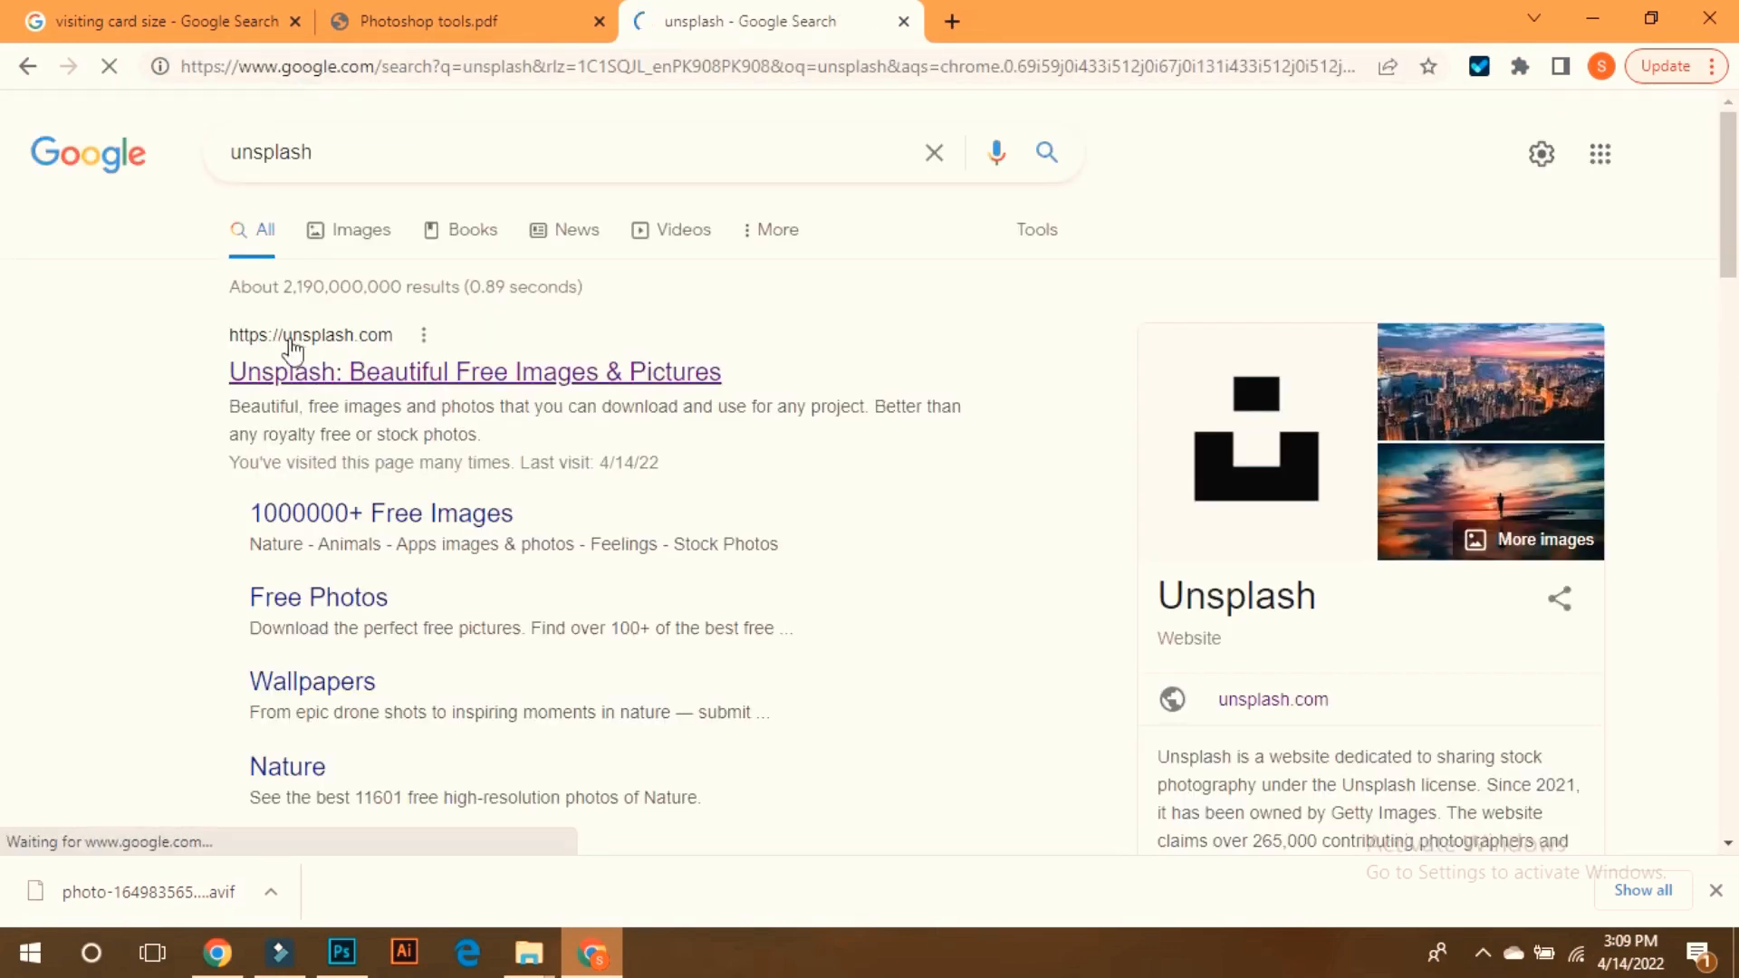
pyautogui.click(486, 390)
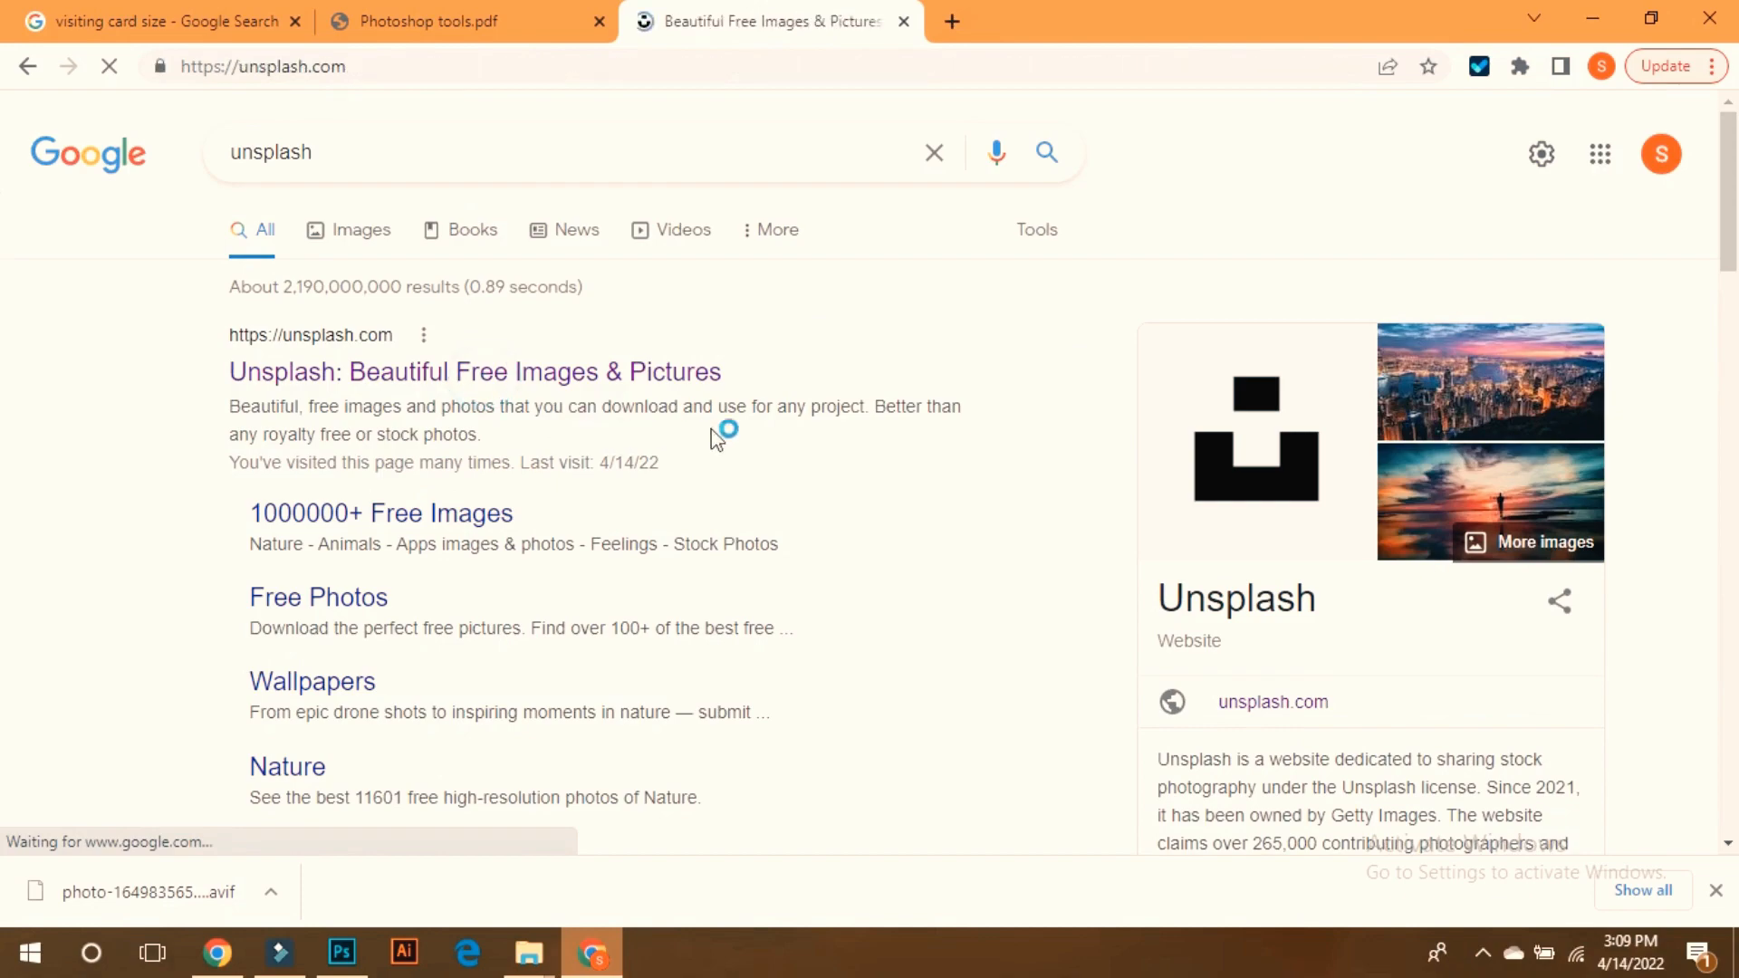
# Browse the Unsplash home page and download the interior photo with the floor lamp and grey chairs
pyautogui.scroll(-5, 768, 420)
pyautogui.scroll(-7, 769, 420)
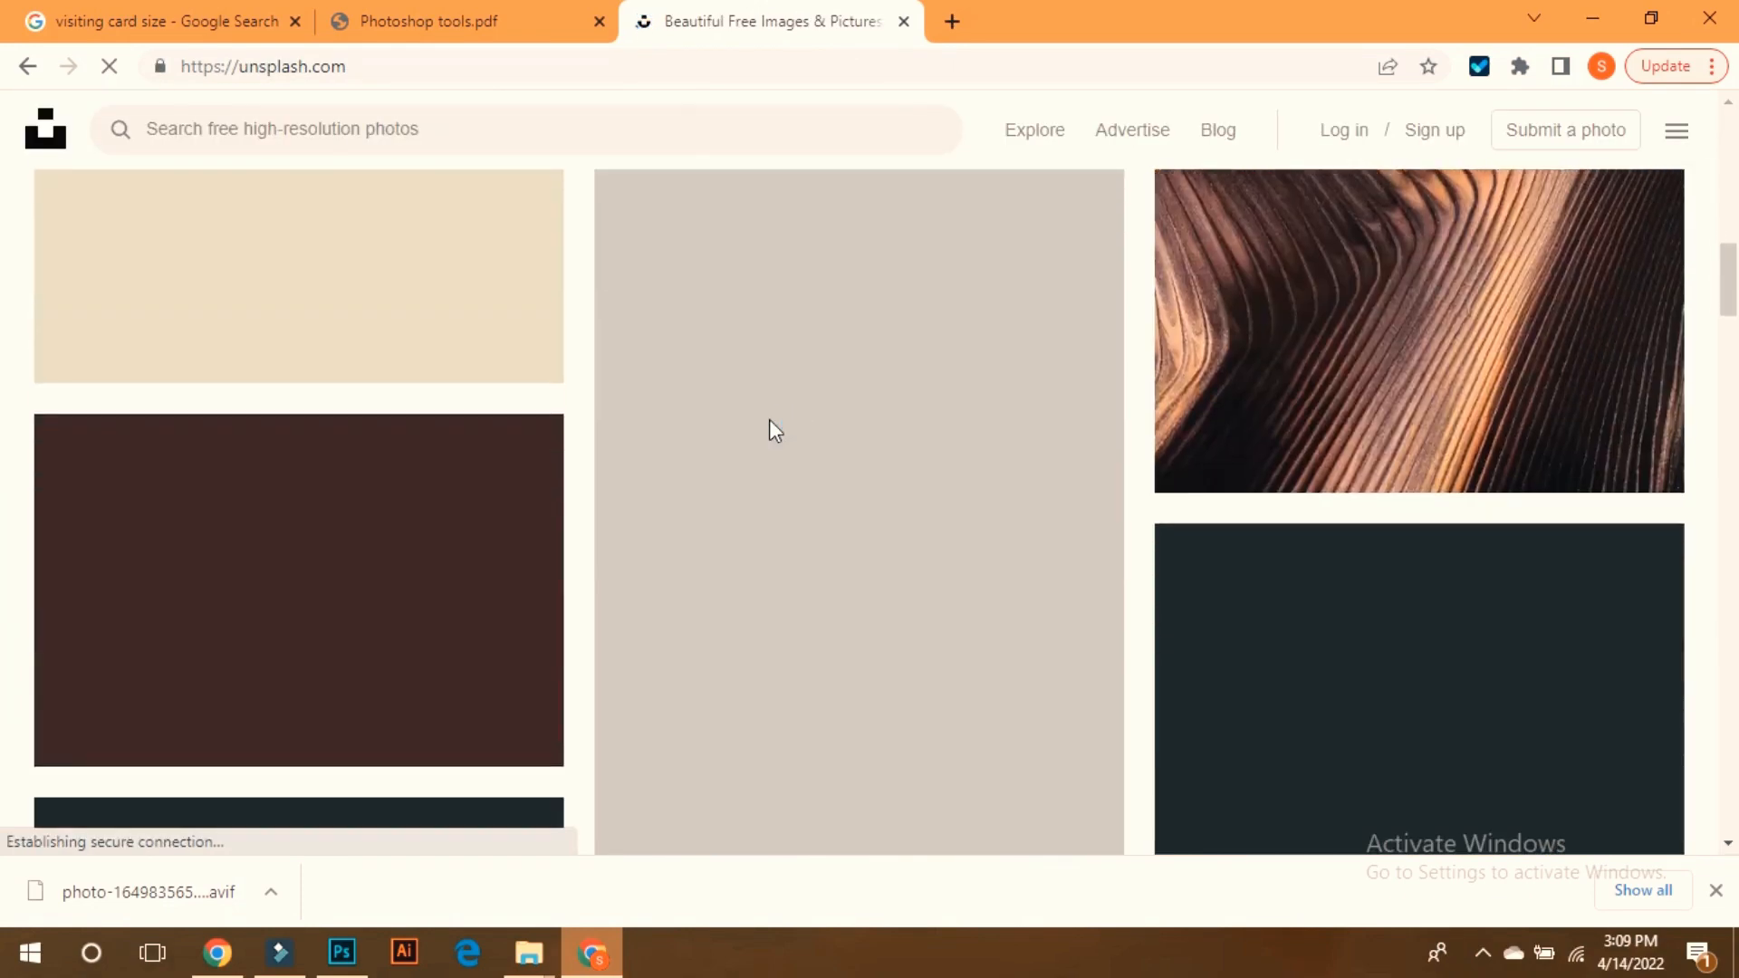
pyautogui.scroll(5, 769, 420)
pyautogui.scroll(4, 768, 421)
pyautogui.scroll(-8, 769, 421)
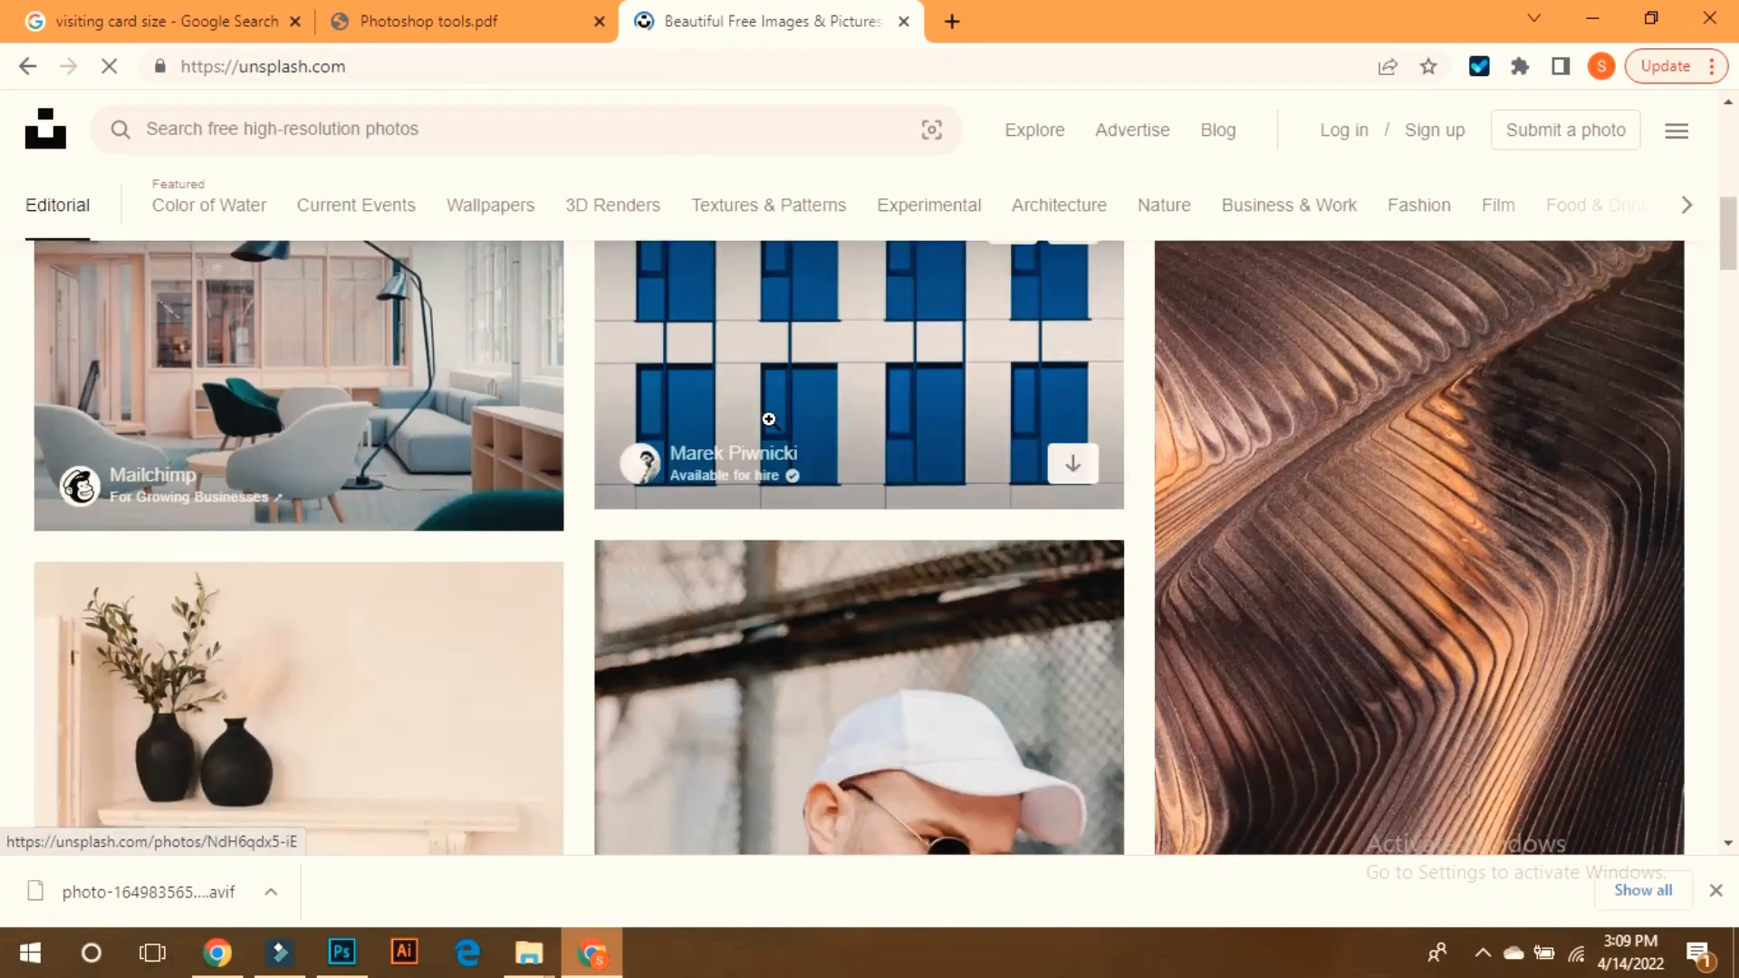
pyautogui.scroll(8, 680, 453)
pyautogui.click(489, 524)
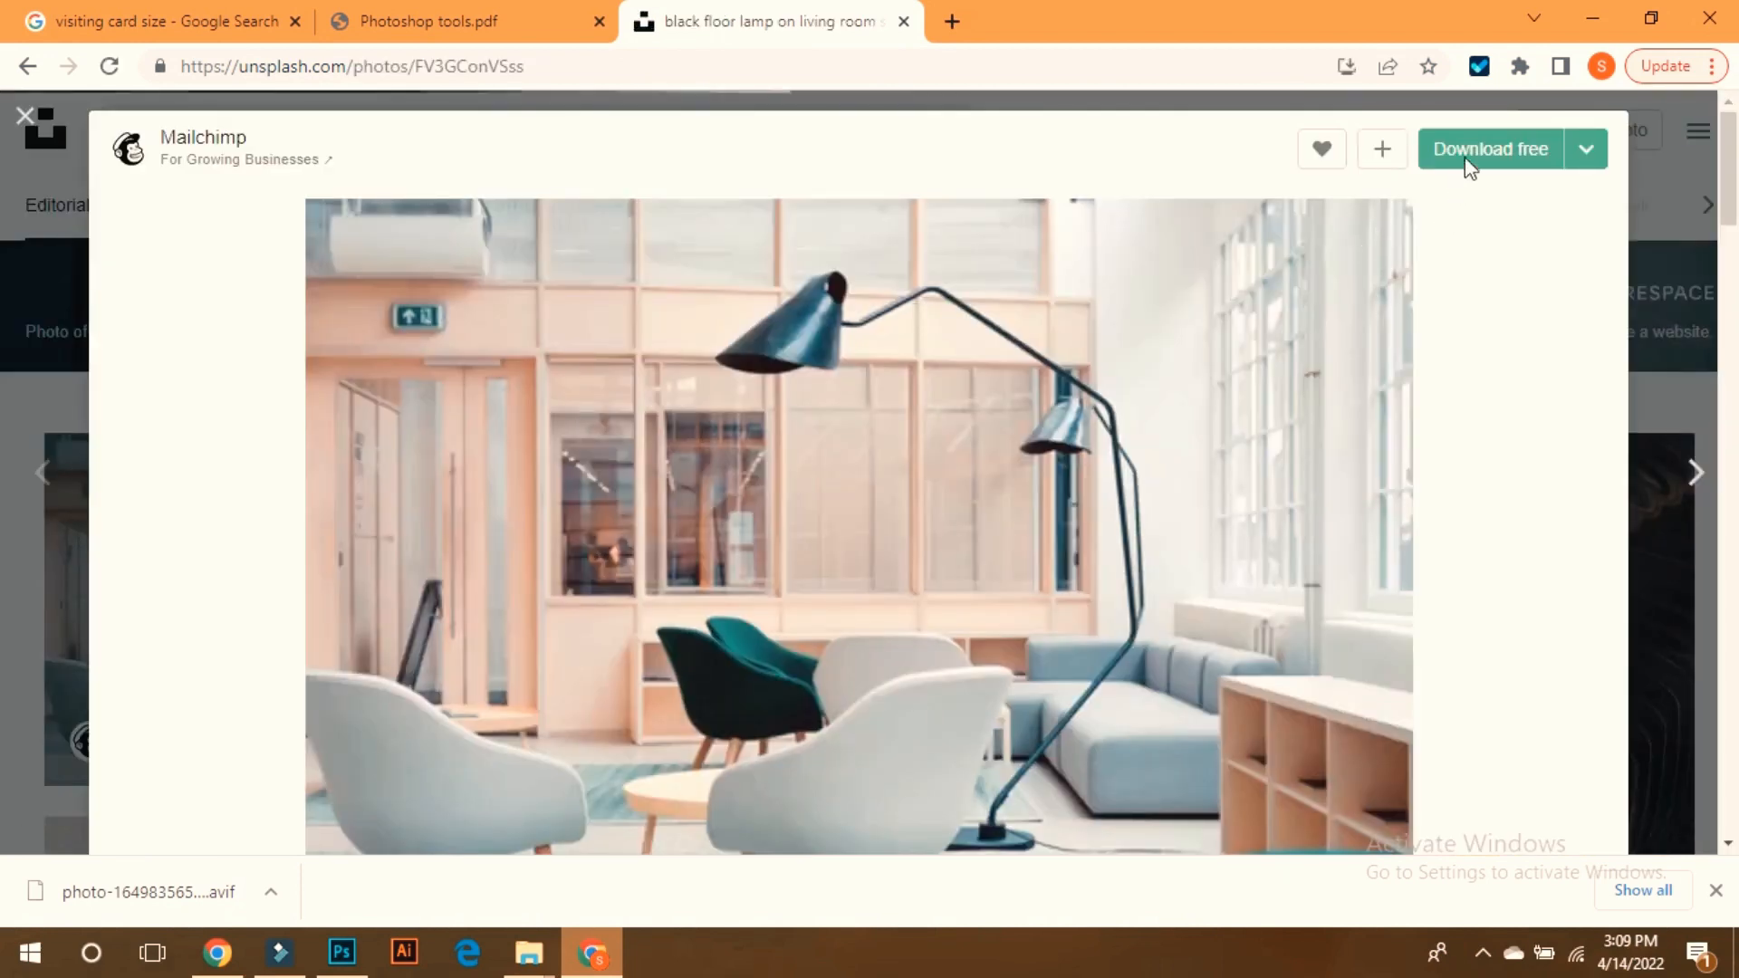
pyautogui.click(1466, 156)
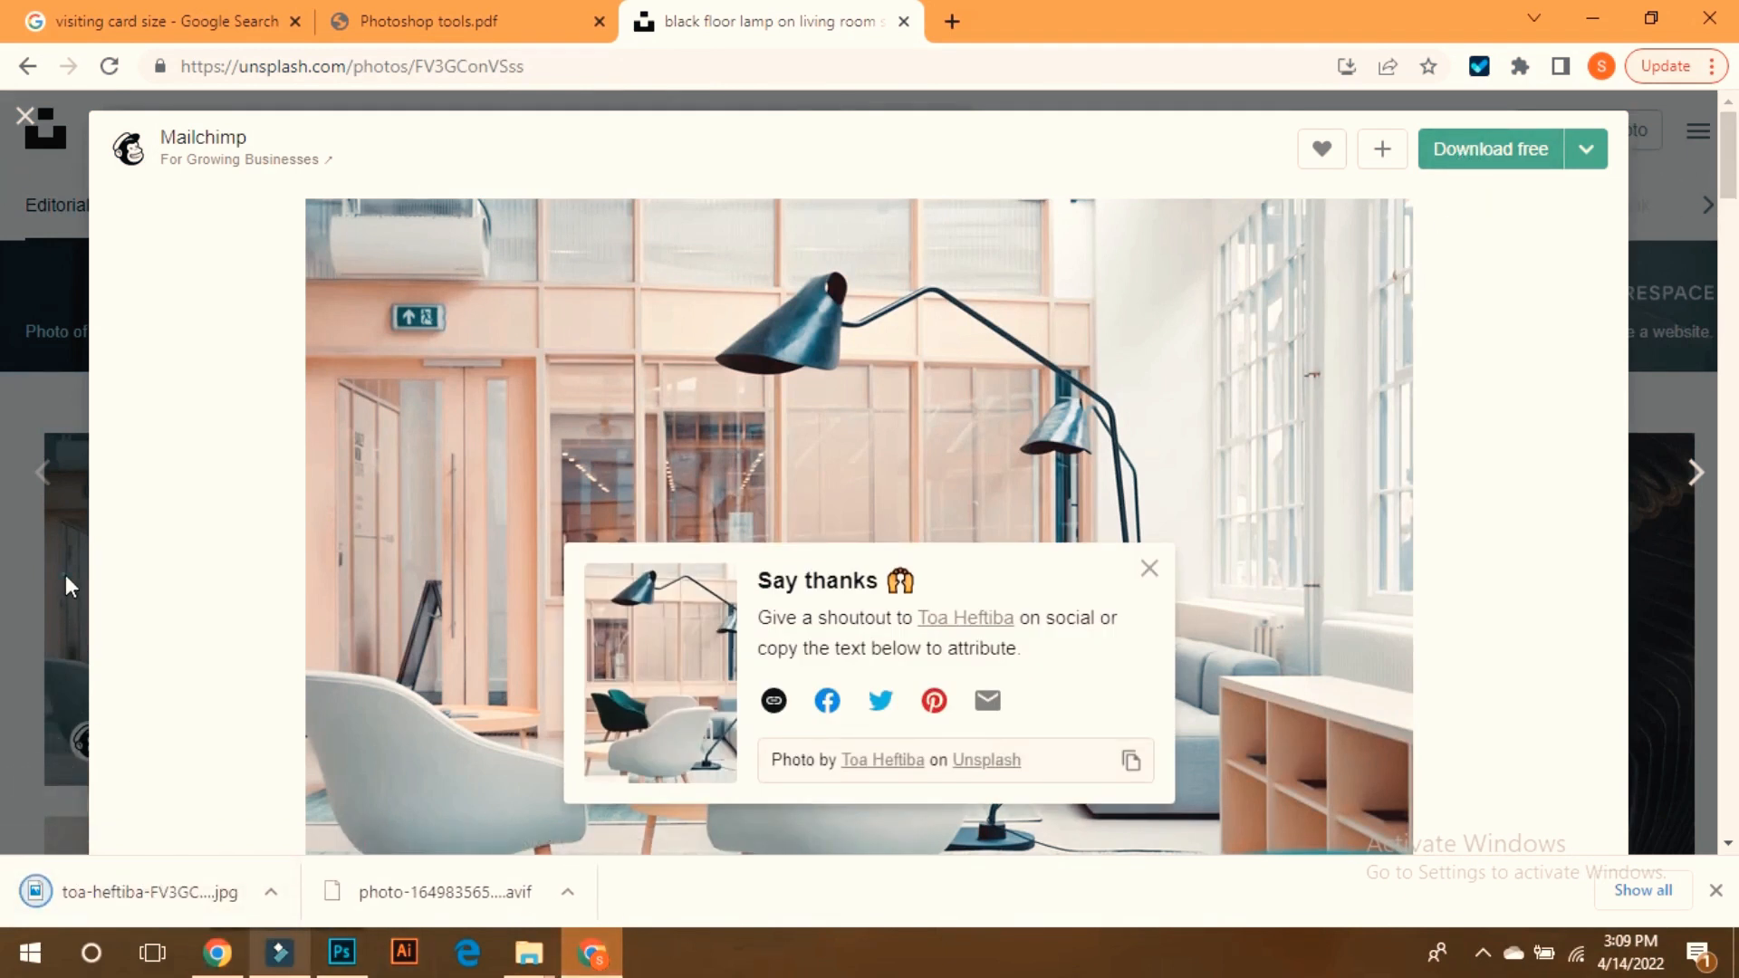
# Return to the Unsplash photo feed and download the photo of orange flowers on dark leaves
pyautogui.click(1649, 176)
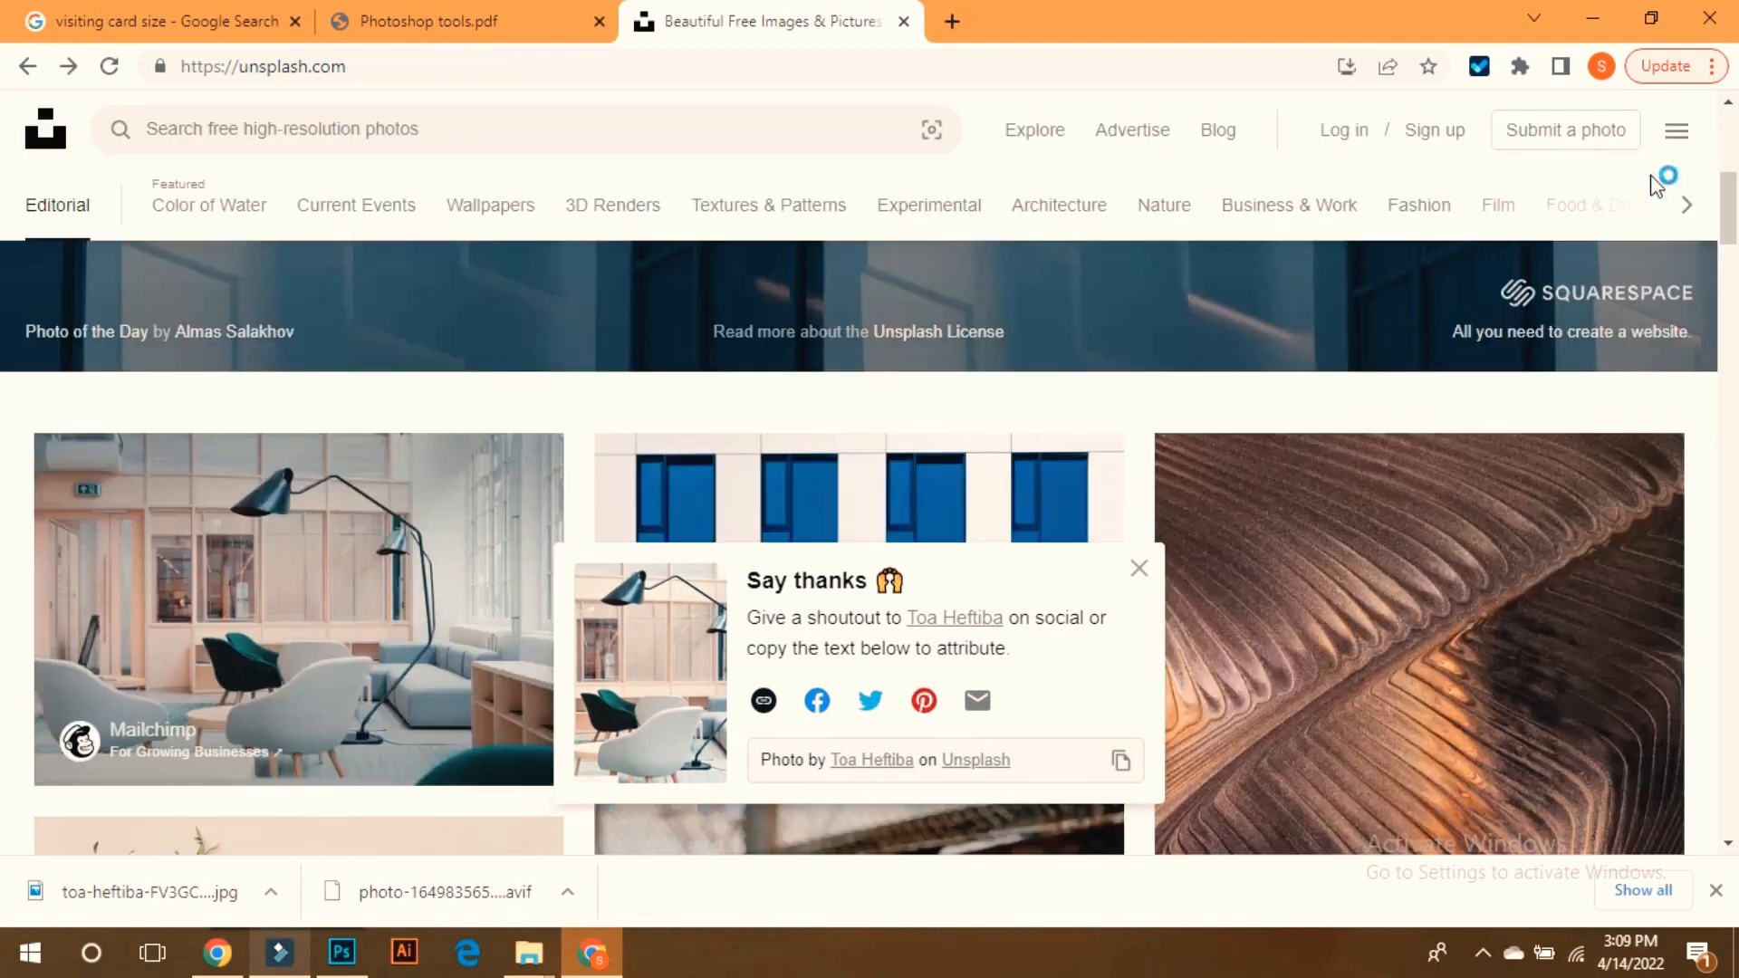
pyautogui.scroll(-10, 1068, 356)
pyautogui.scroll(-15, 1062, 357)
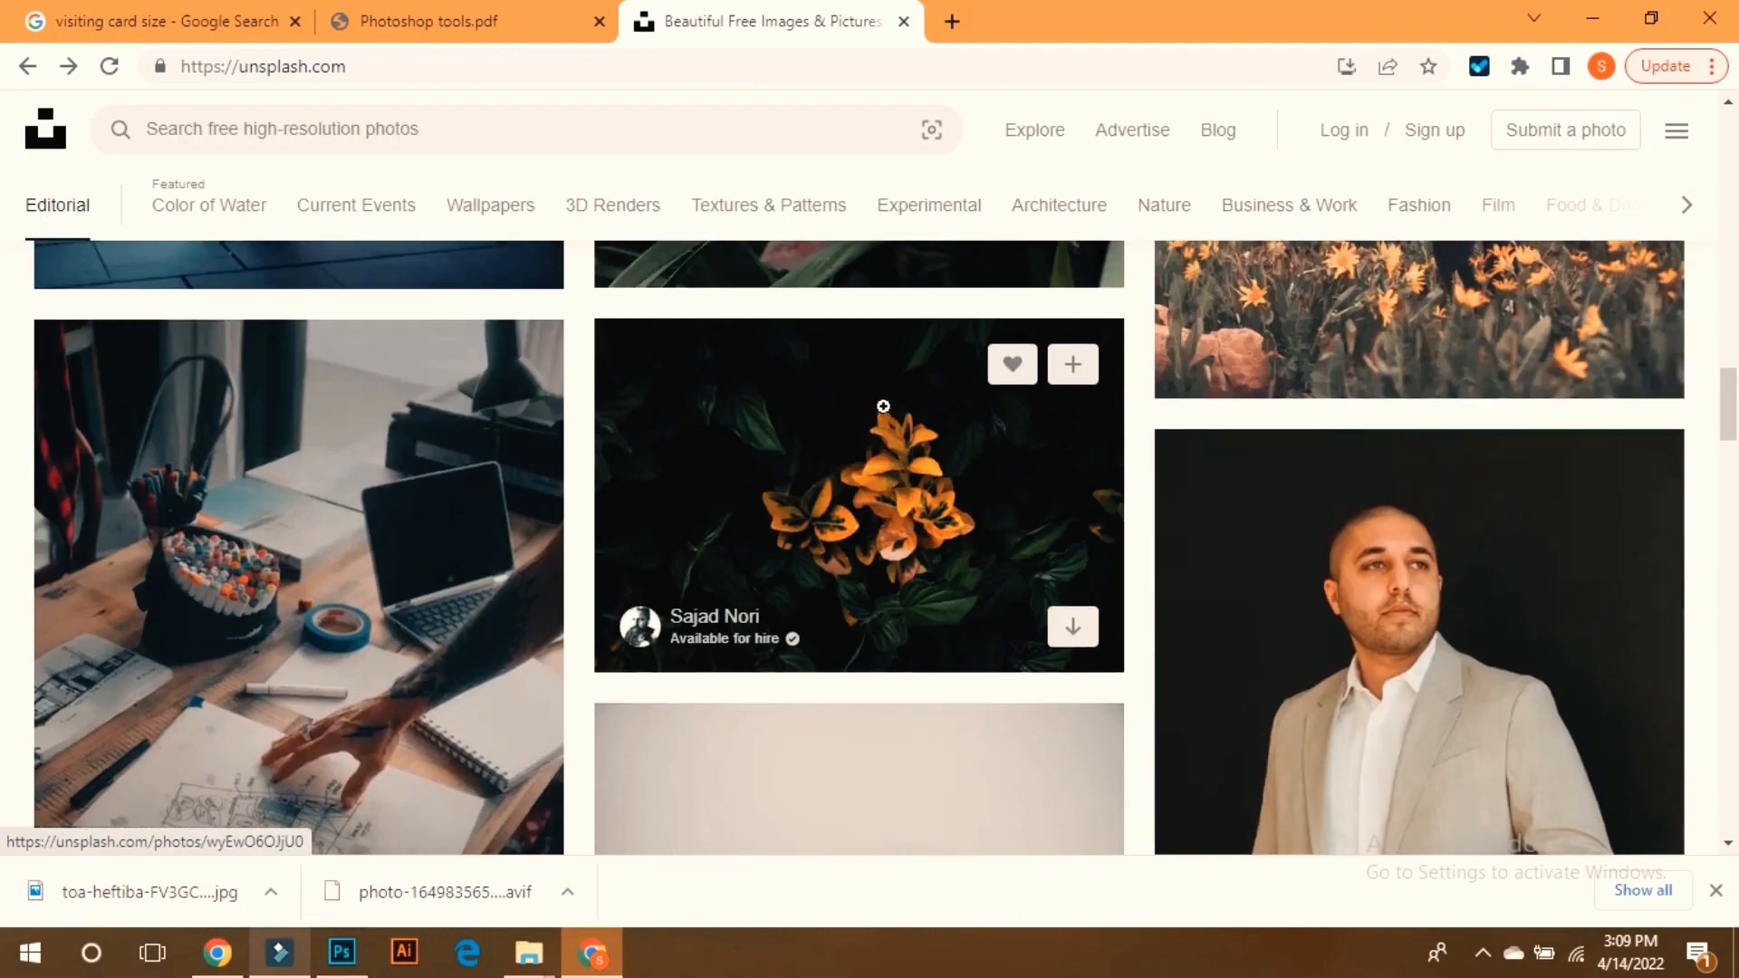
pyautogui.click(863, 459)
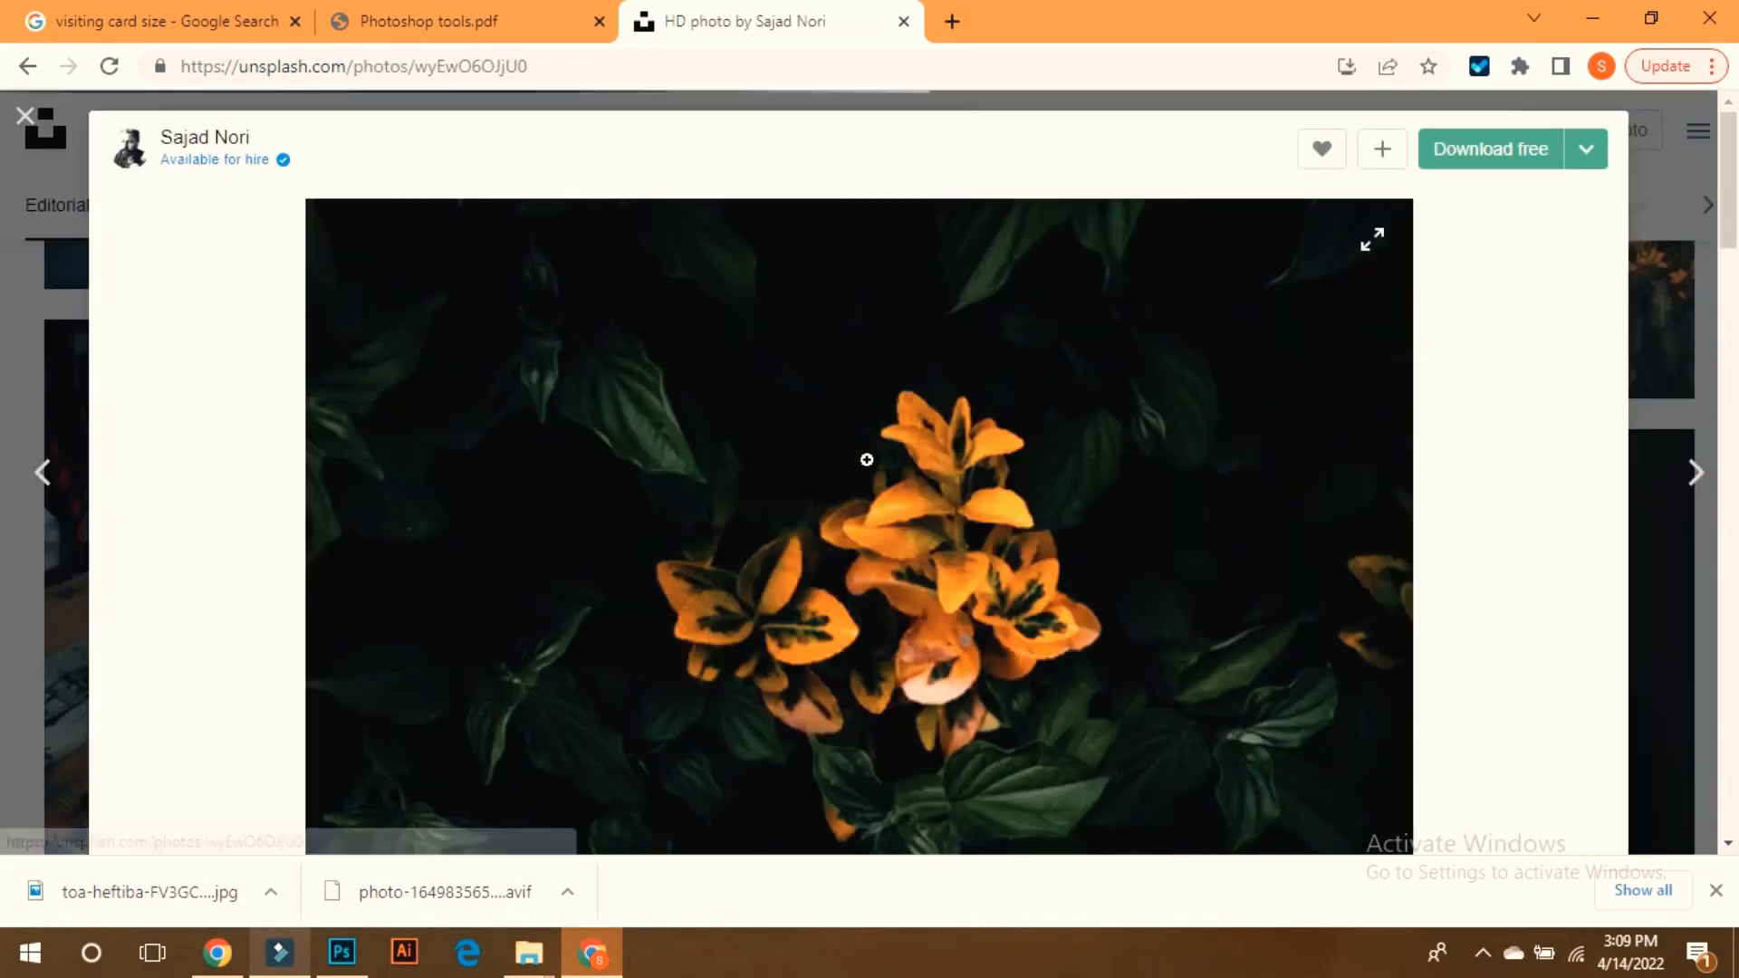
pyautogui.click(1476, 154)
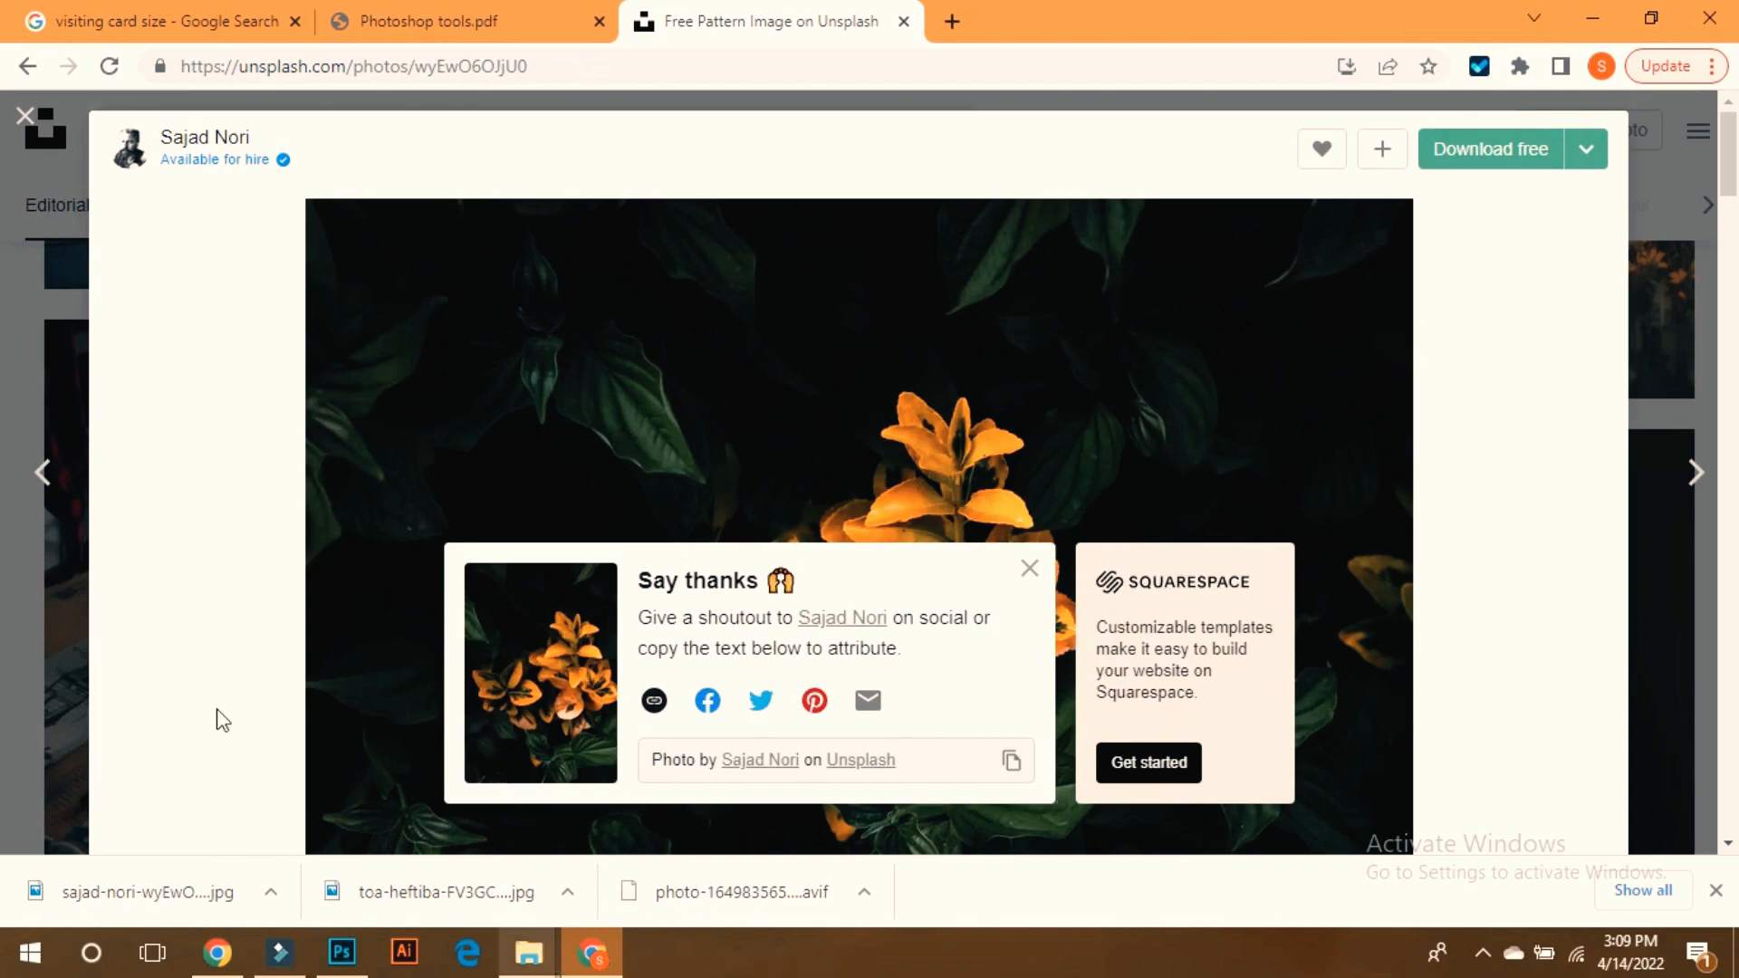
# Place the interior photo from the Downloads folder into the blank Photoshop document
pyautogui.moveTo(543, 960)
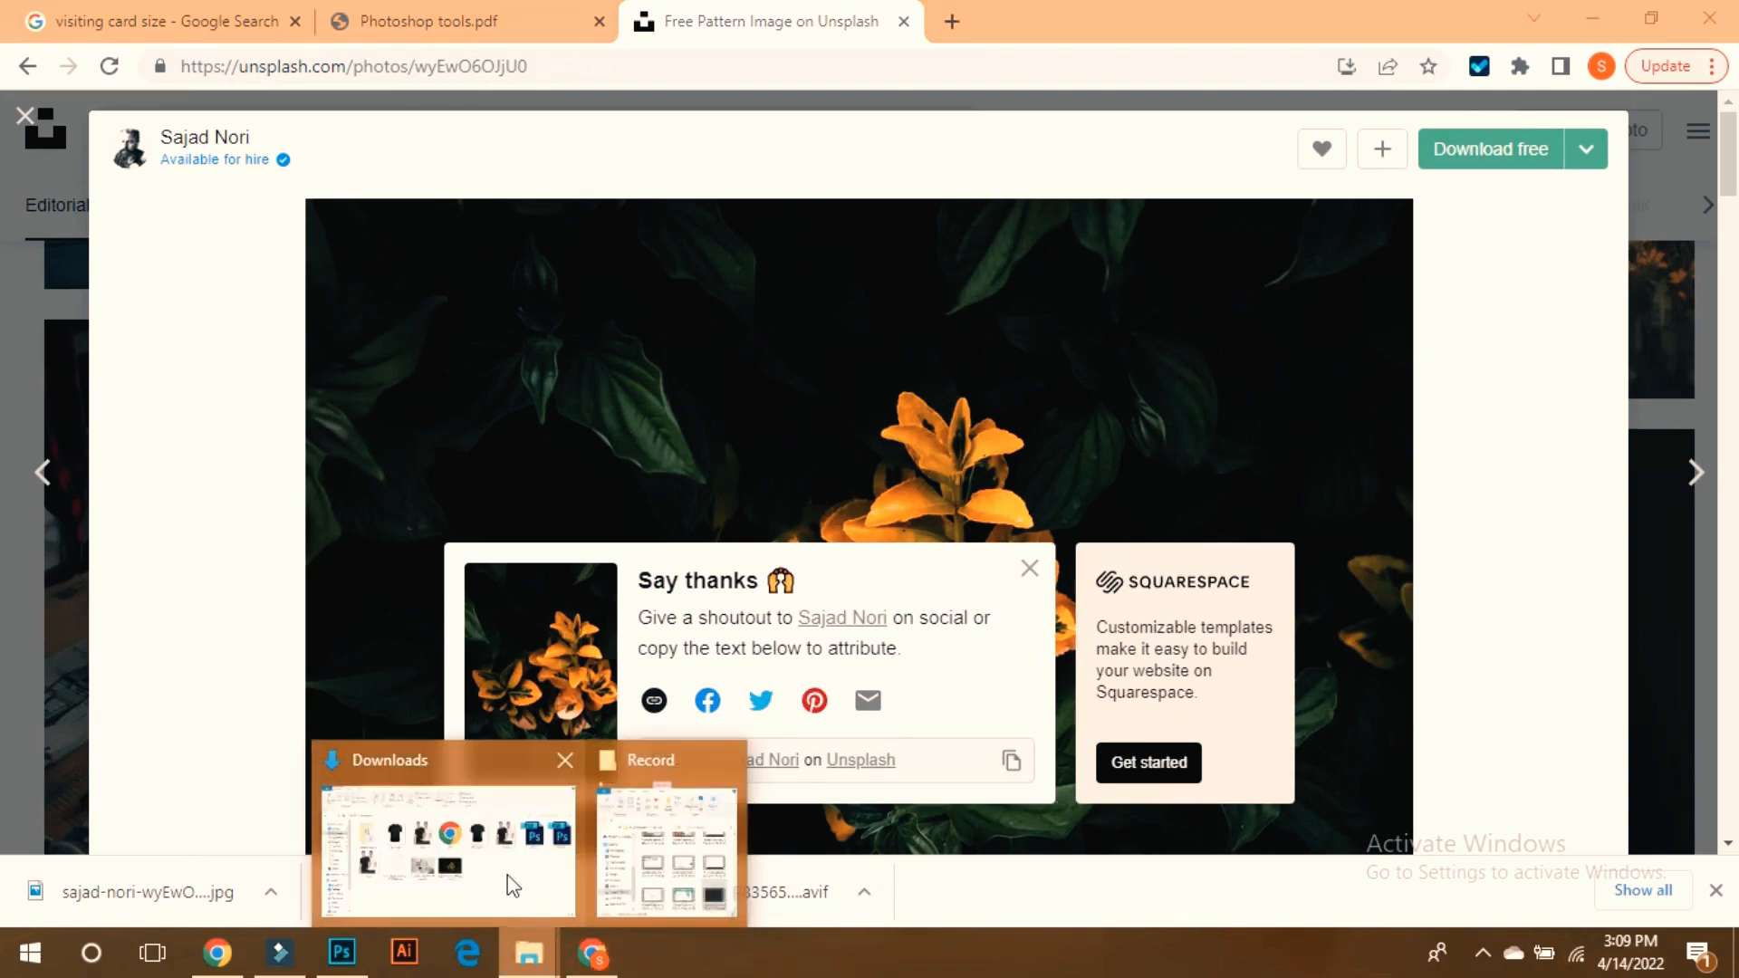
pyautogui.click(512, 885)
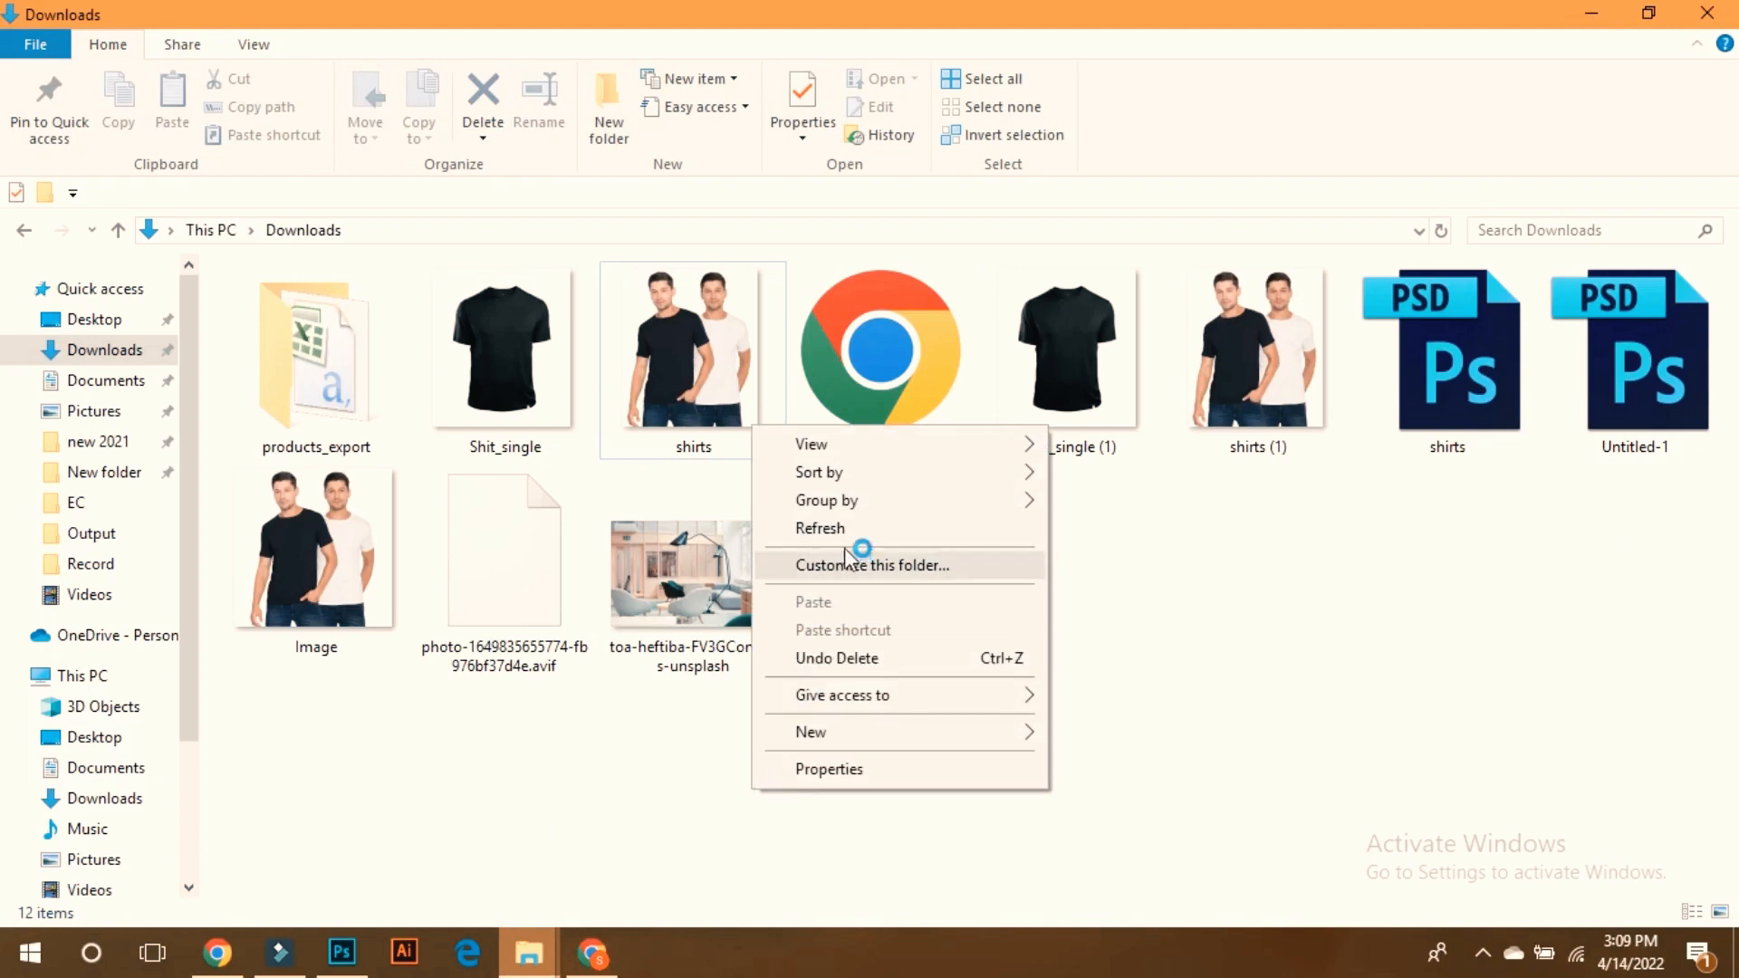
pyautogui.click(819, 657)
pyautogui.moveTo(717, 566); pyautogui.dragTo(679, 489)
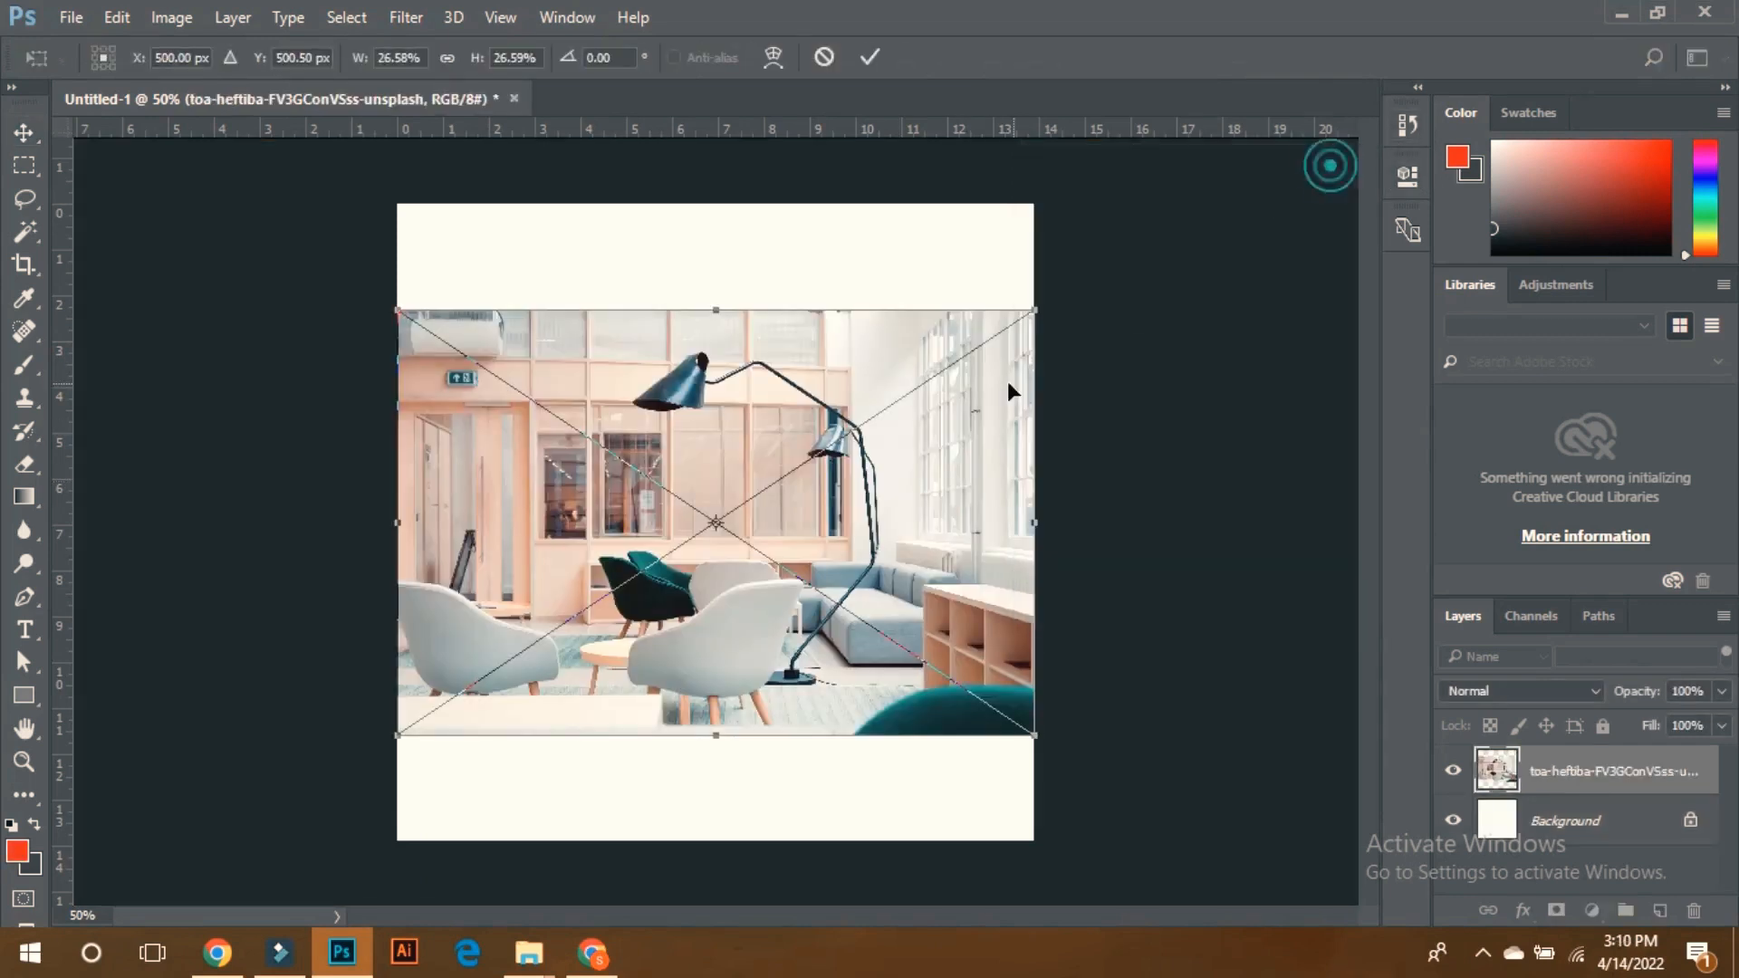
# Scale the placed interior photo proportionally from its centre to about 40.5%, covering the whole canvas, and commit the placement
pyautogui.click(1334, 165)
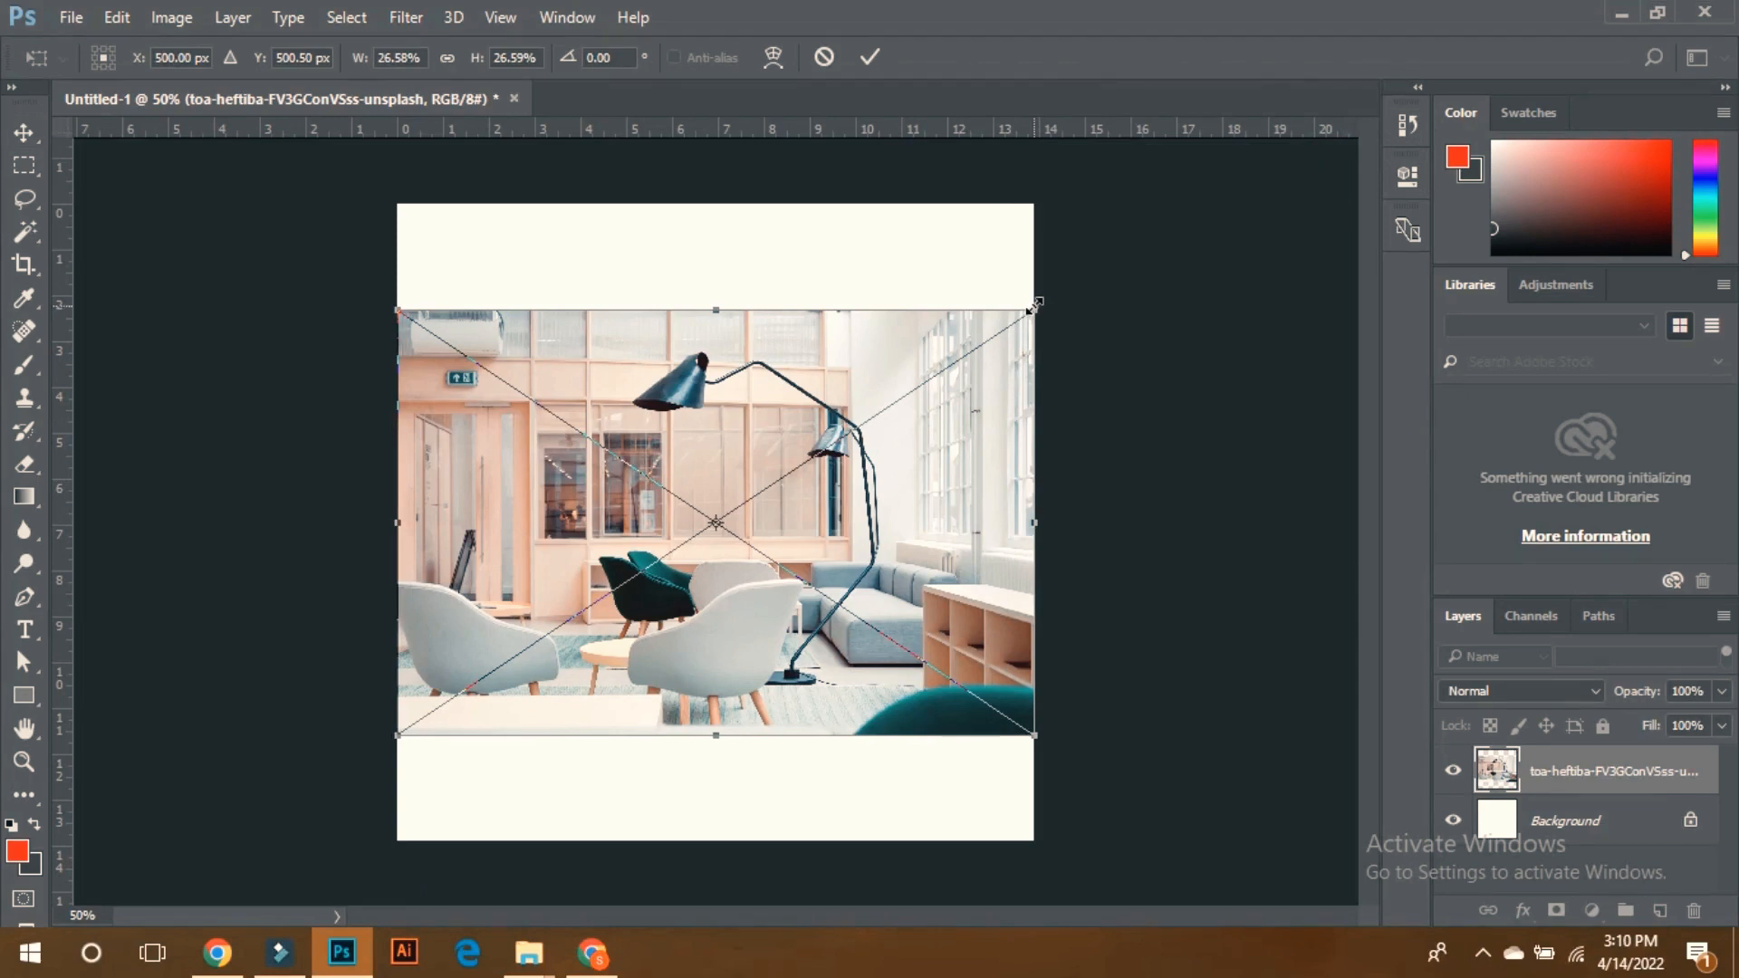
pyautogui.moveTo(1034, 305); pyautogui.dragTo(1194, 183)
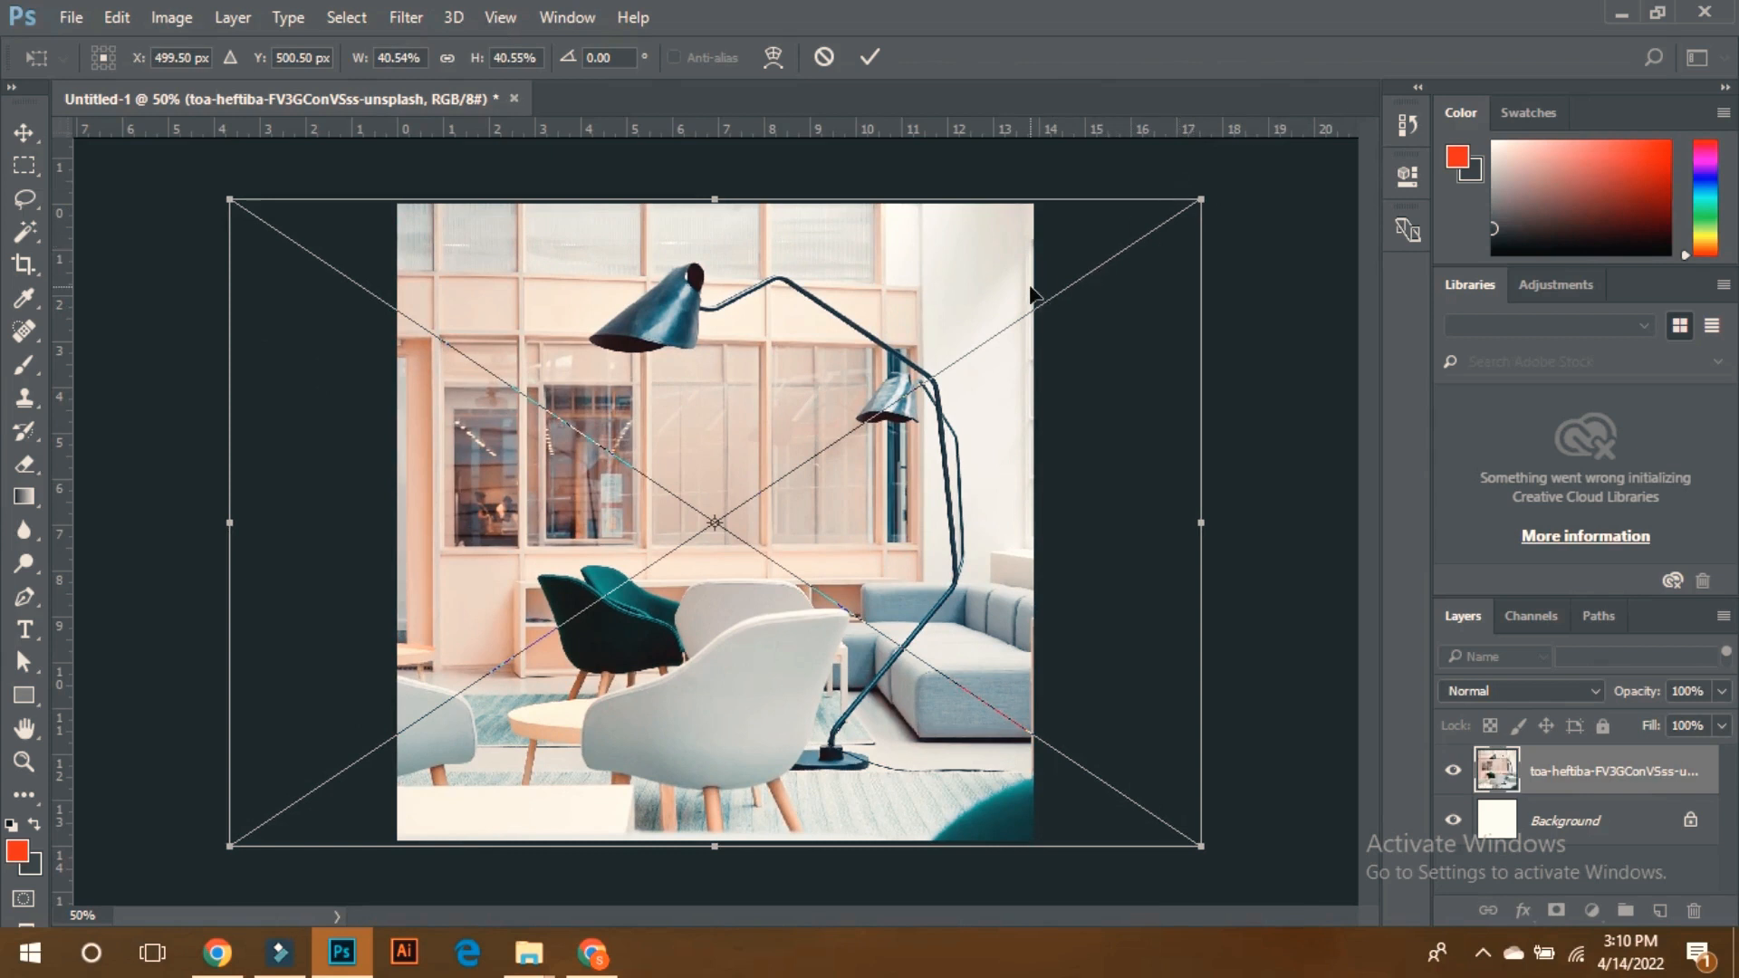
pyautogui.press('Return')
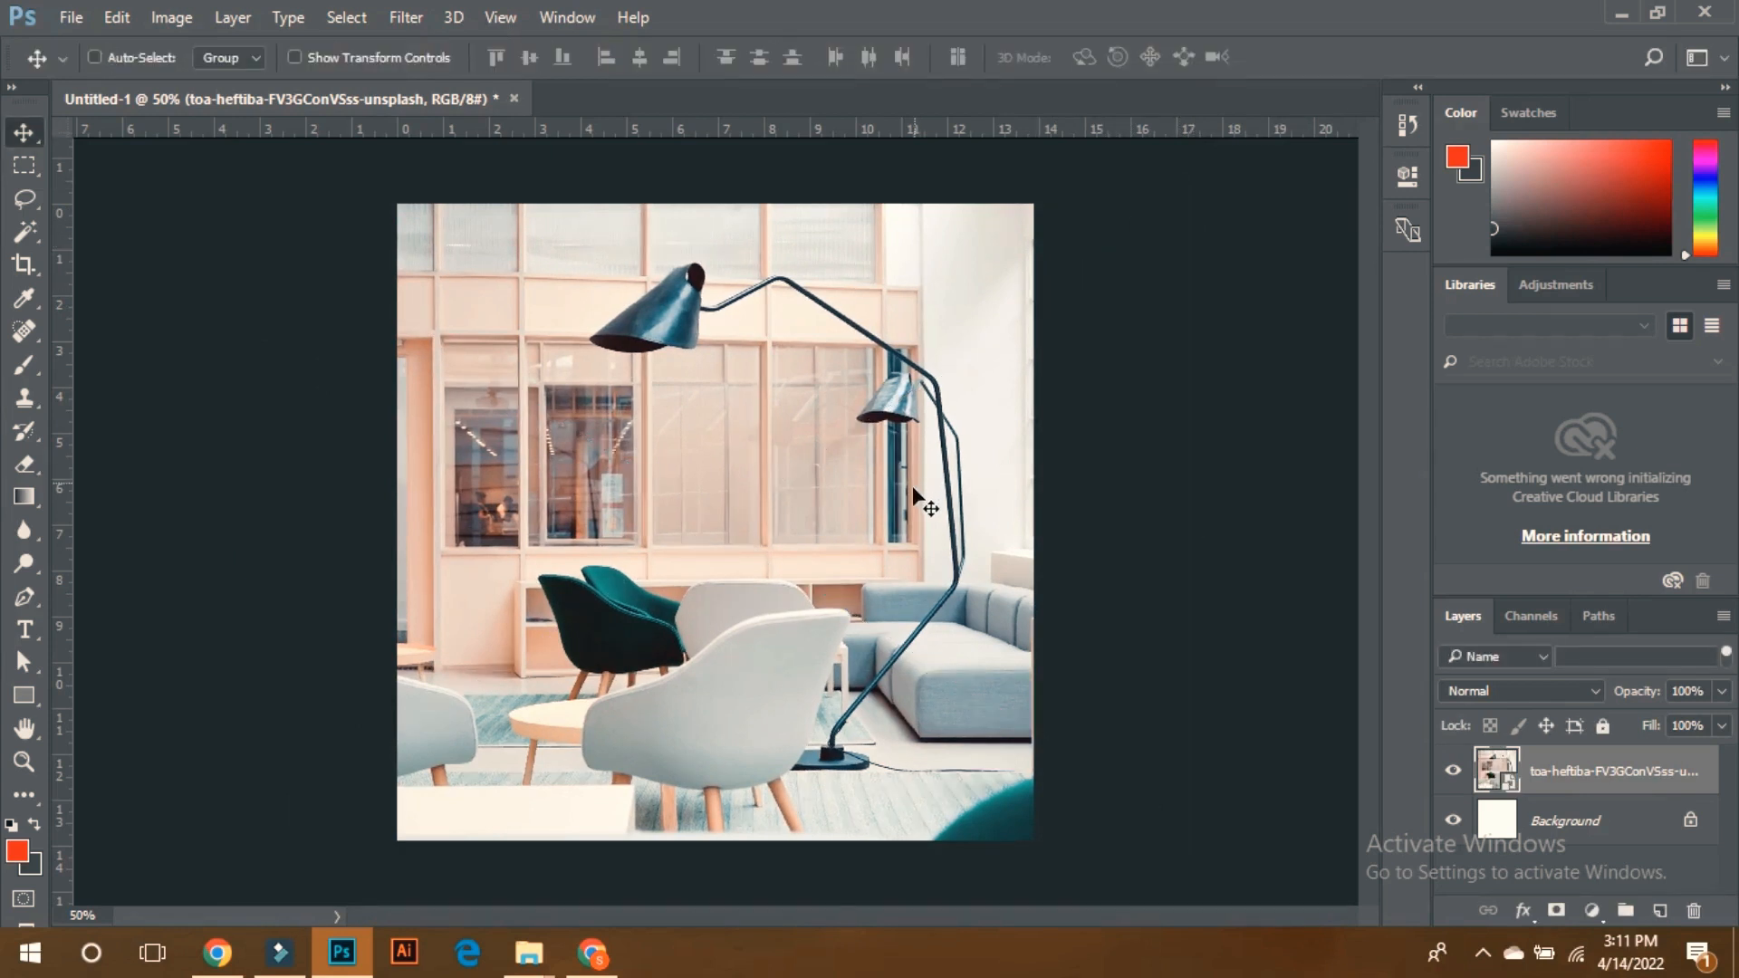
# Place the orange flower photo from the Downloads folder above the interior photo, scaled proportionally from its centre to about 27%
pyautogui.click(534, 954)
pyautogui.moveTo(535, 958)
pyautogui.click(489, 851)
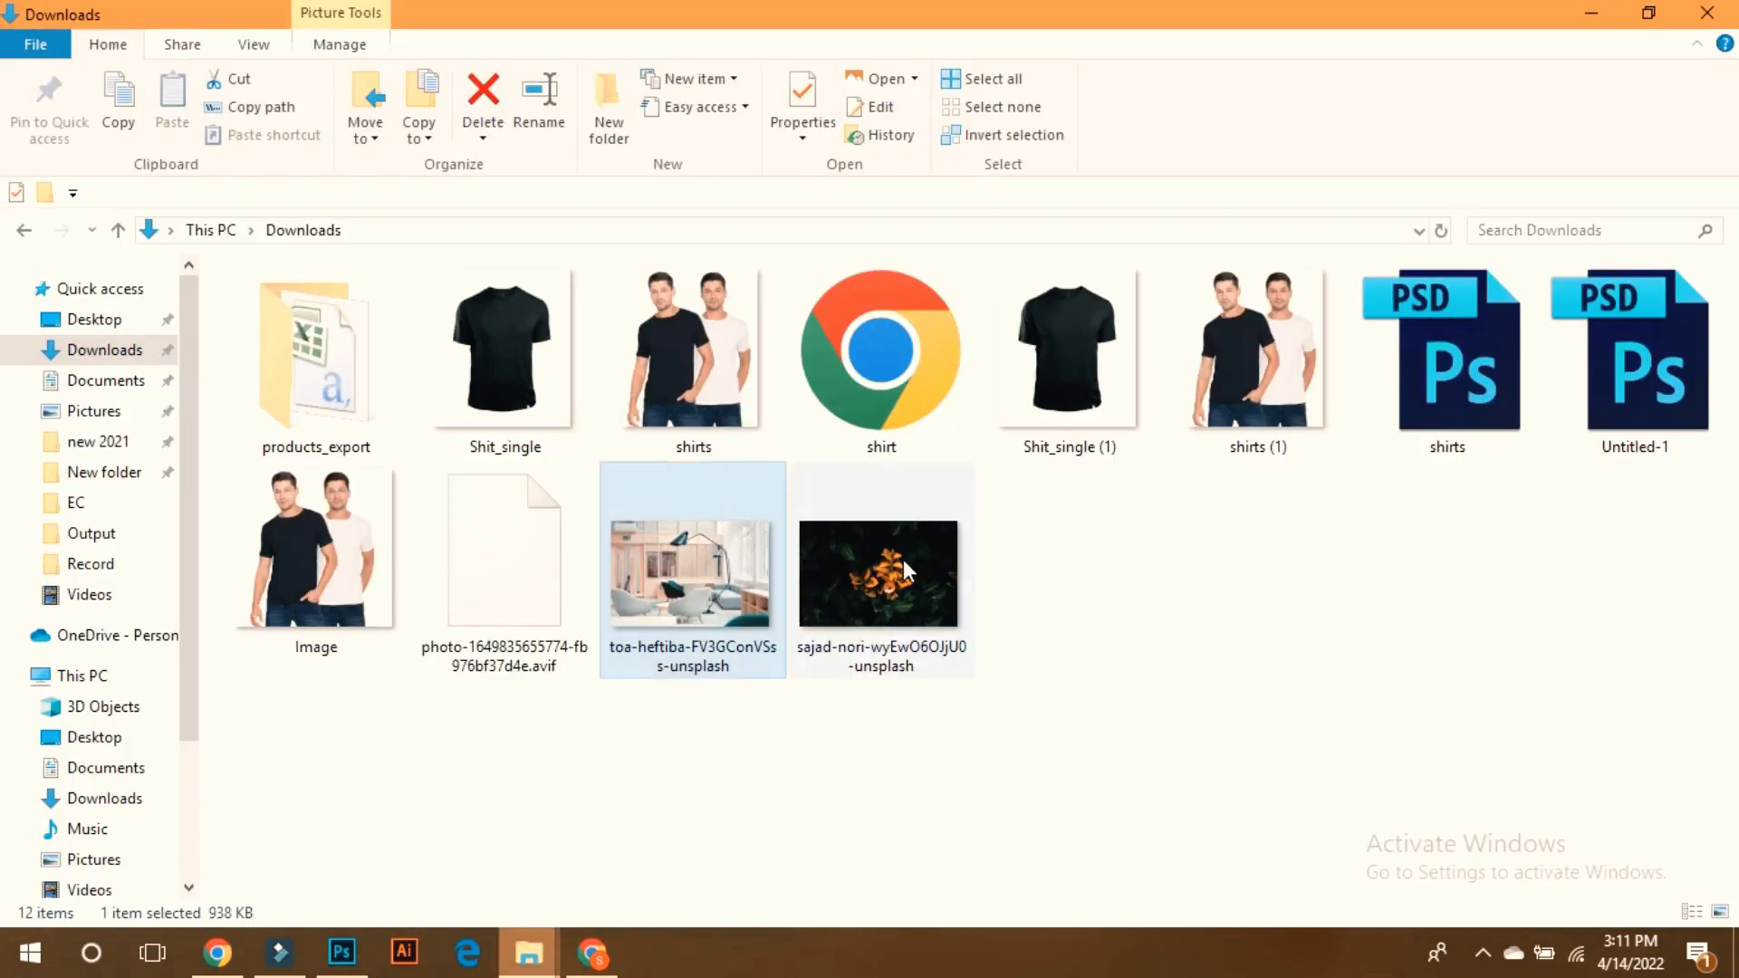
pyautogui.moveTo(903, 558); pyautogui.dragTo(695, 492)
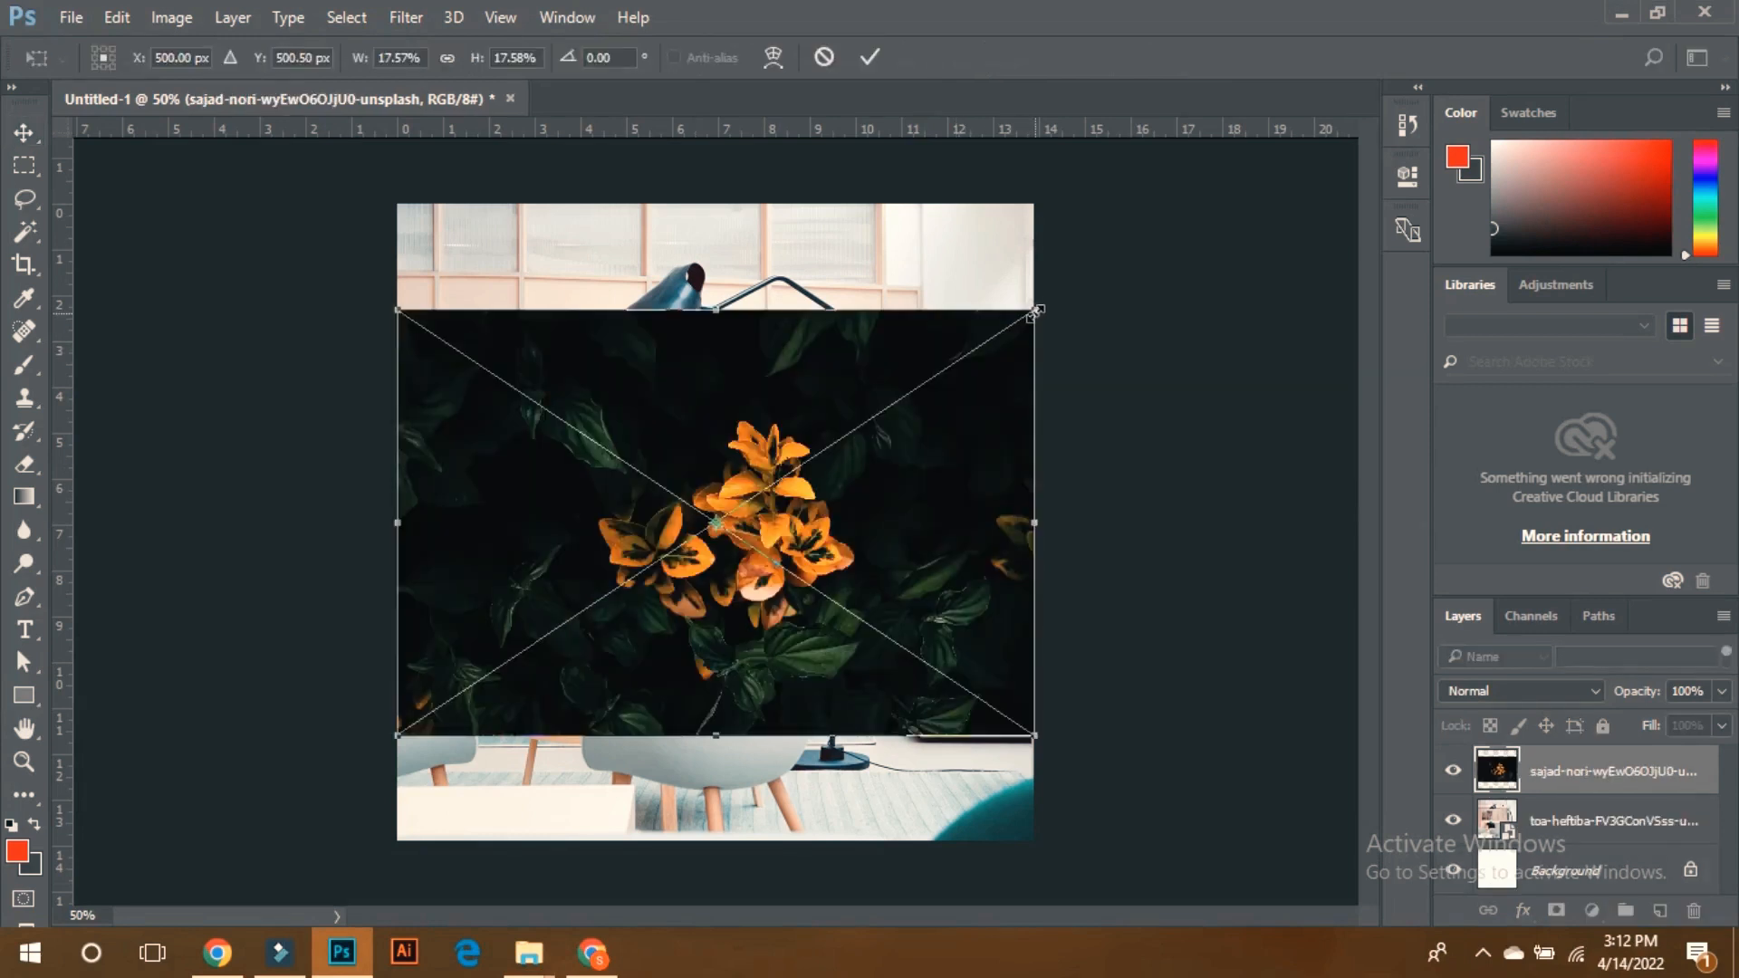
pyautogui.moveTo(1035, 310); pyautogui.dragTo(1197, 188)
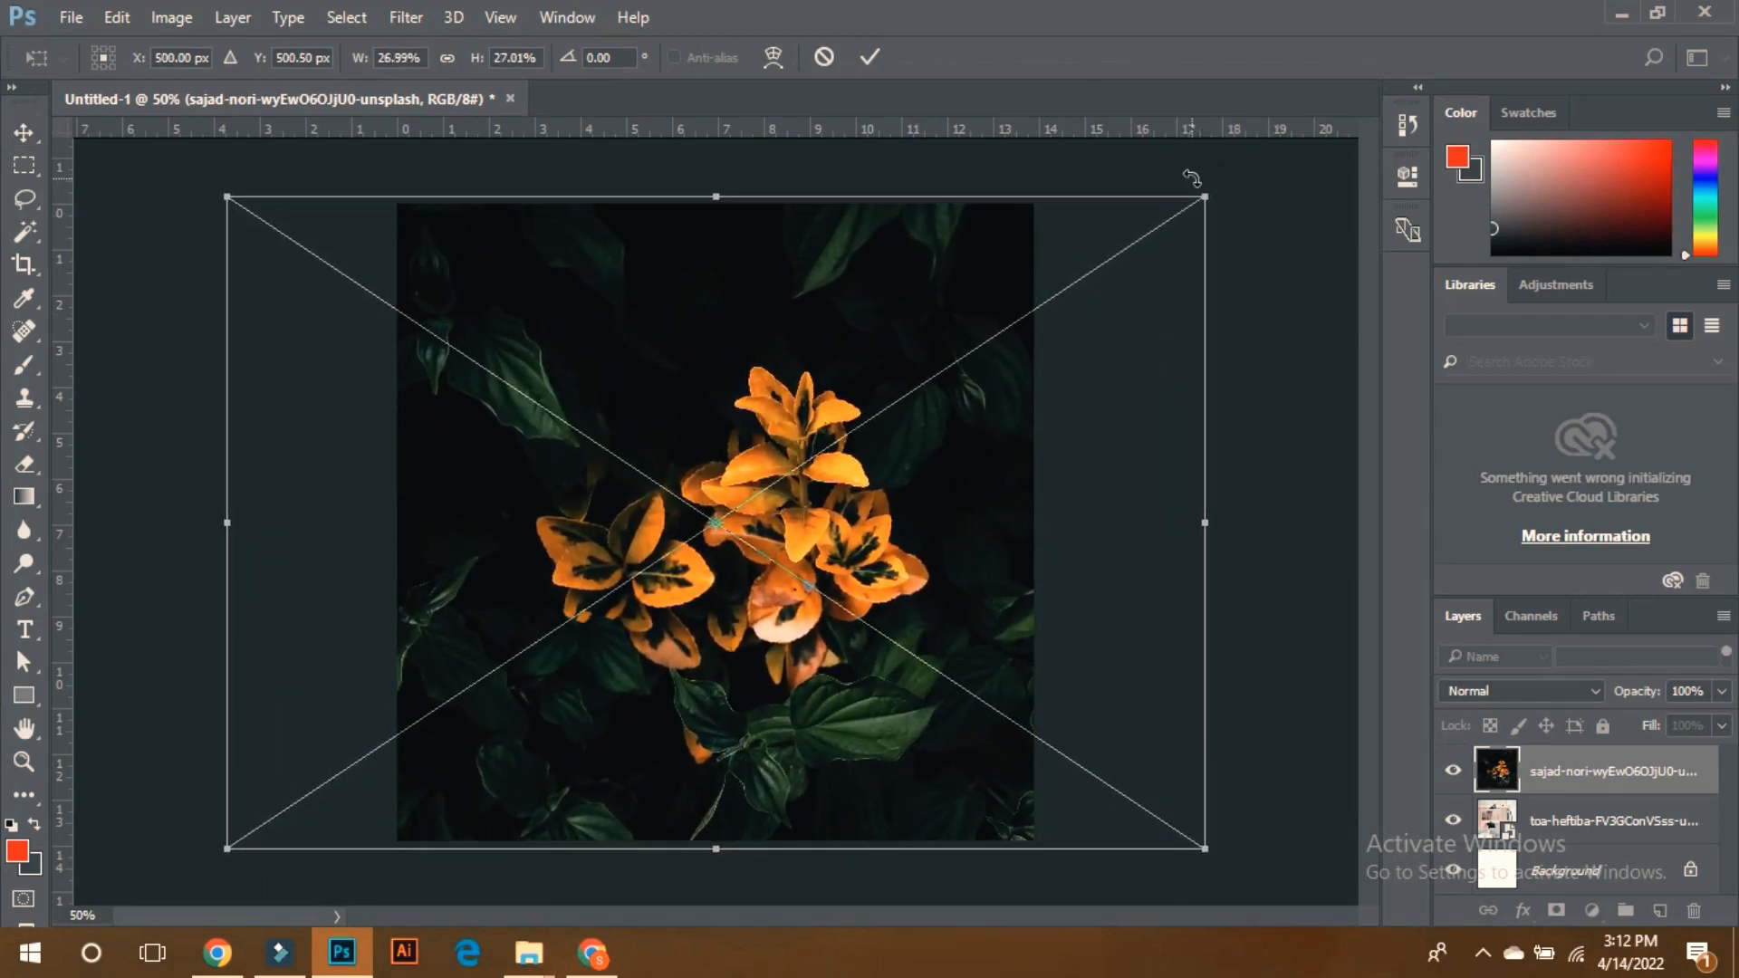
pyautogui.press('Return')
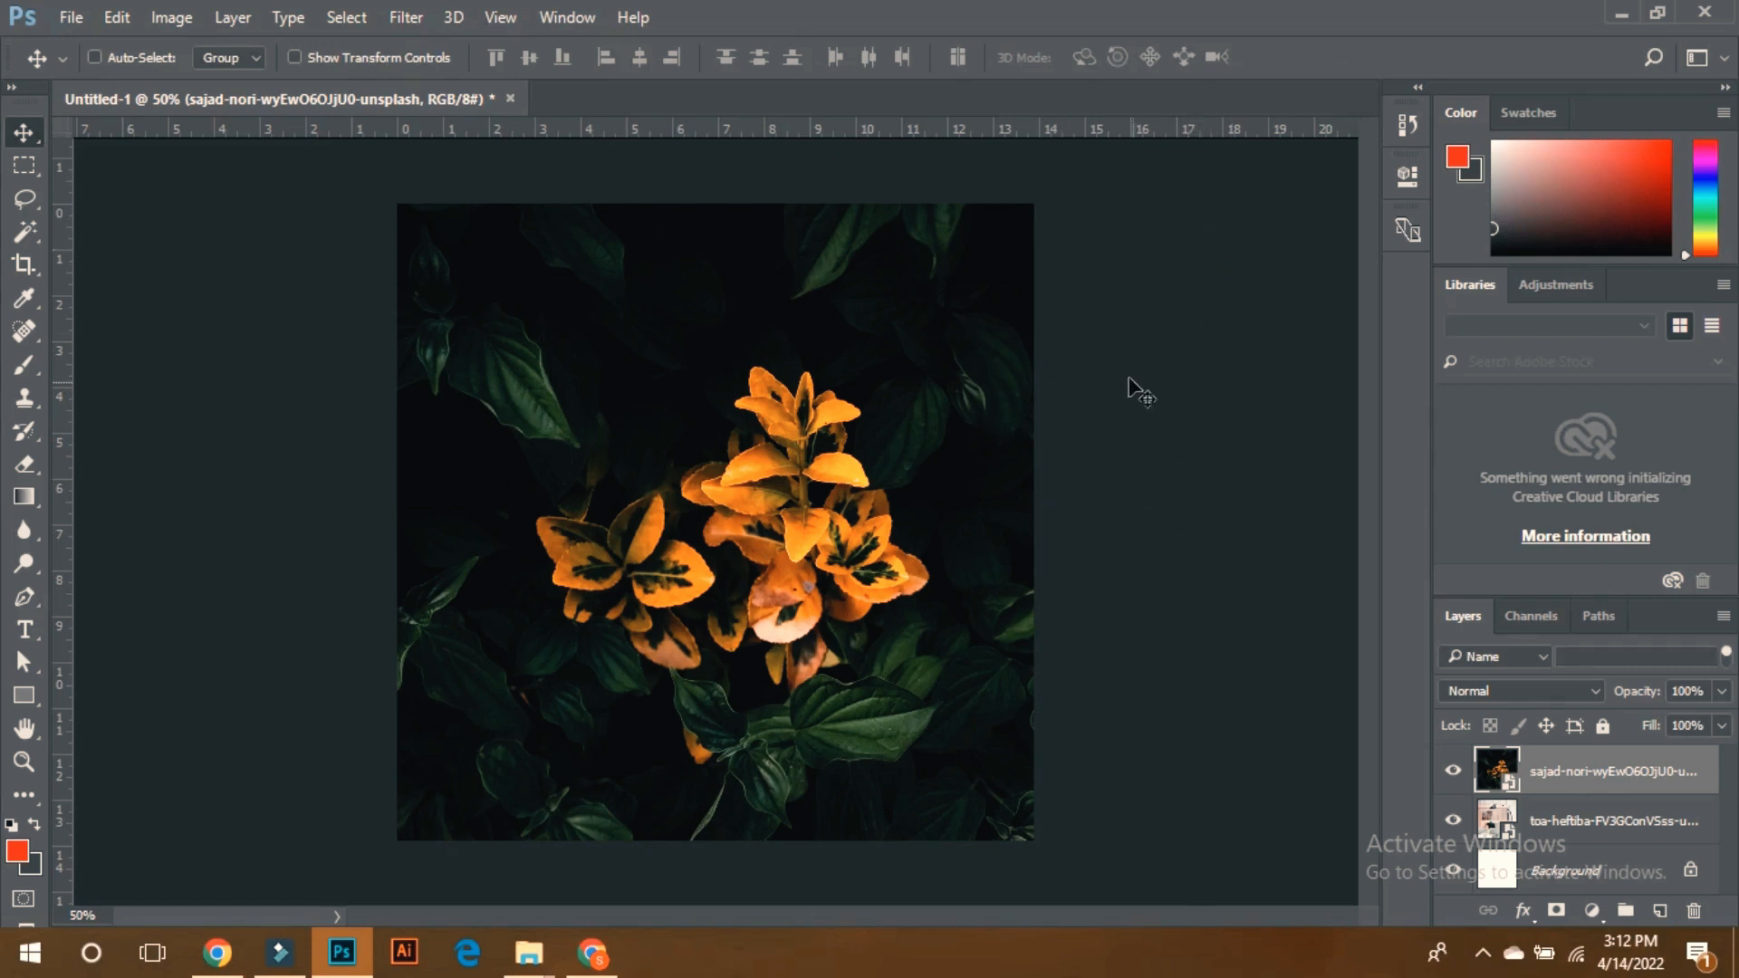
# Try the Darken, Multiply and Color Dodge blend modes on the flower layer
pyautogui.click(1485, 696)
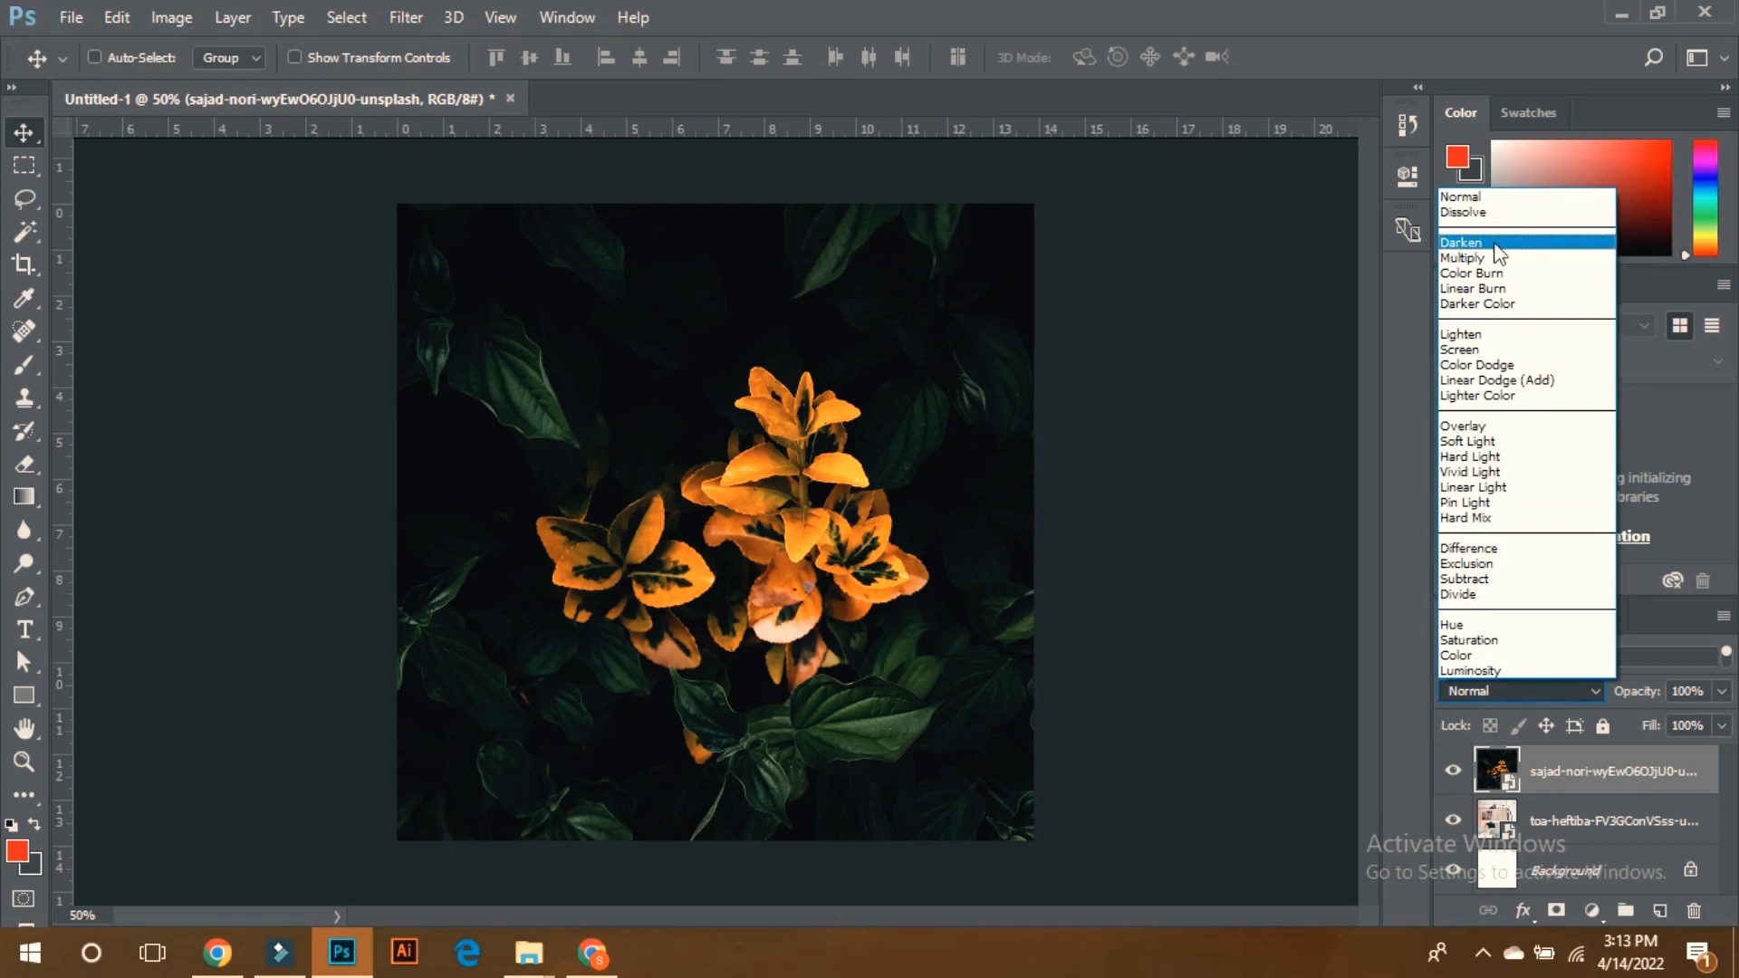
pyautogui.click(1493, 242)
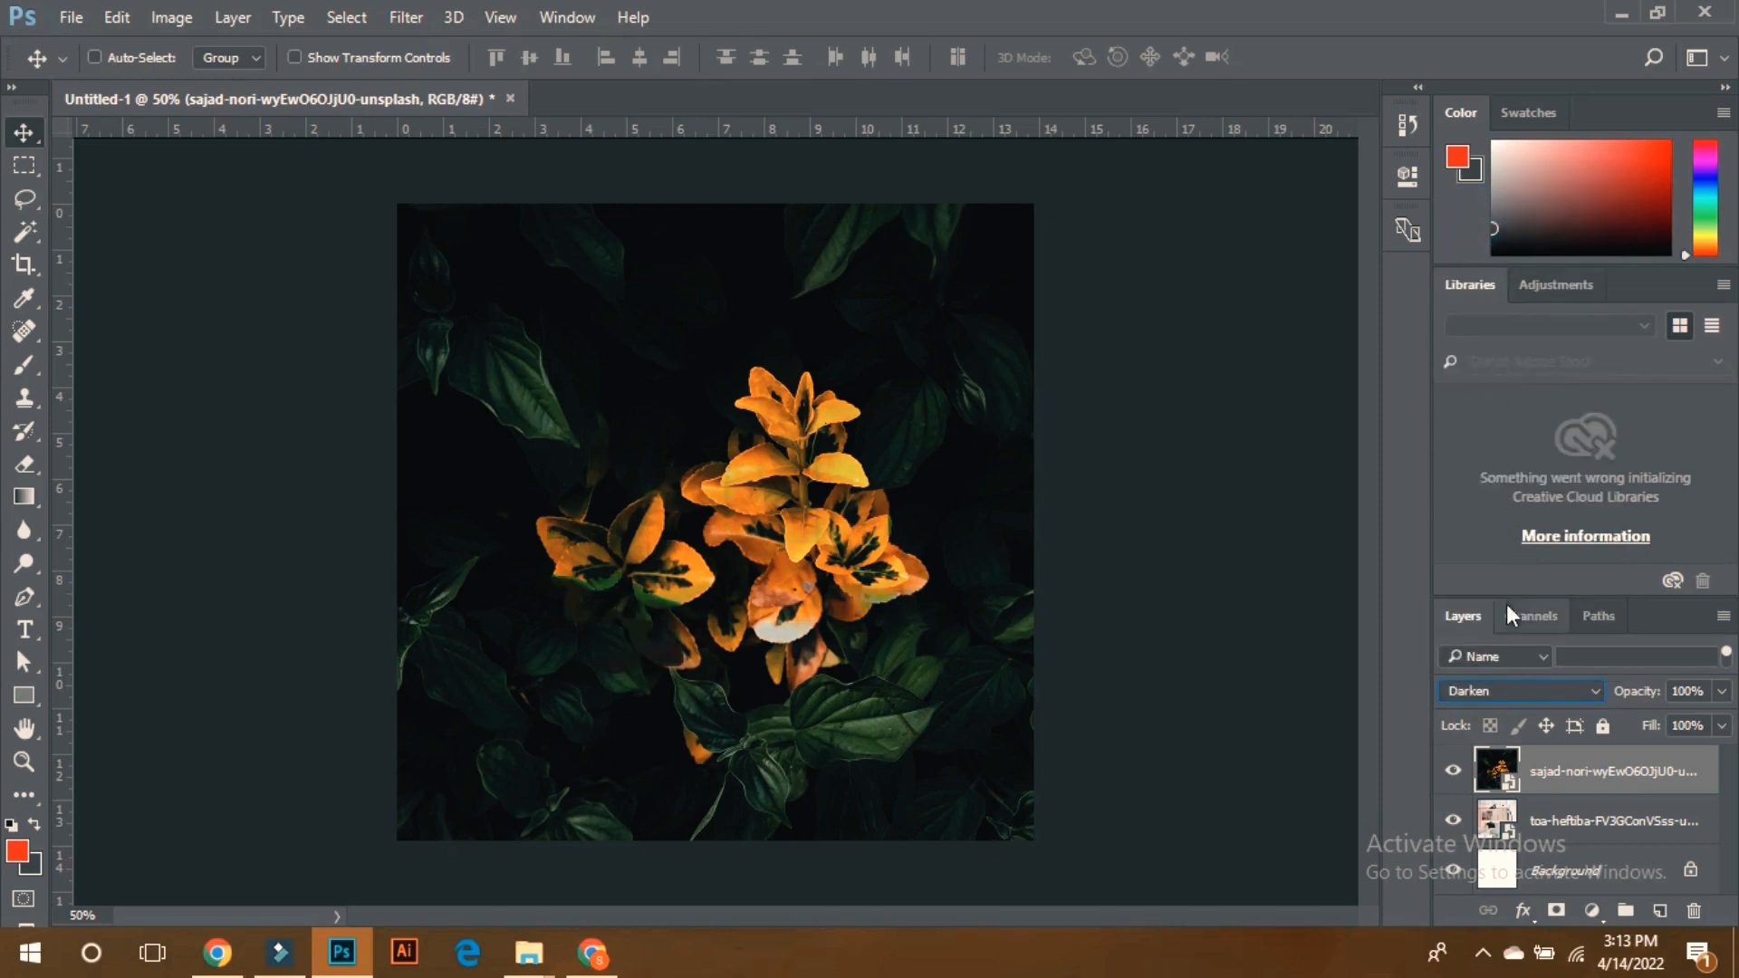
pyautogui.click(1490, 691)
pyautogui.click(1463, 258)
pyautogui.click(1508, 692)
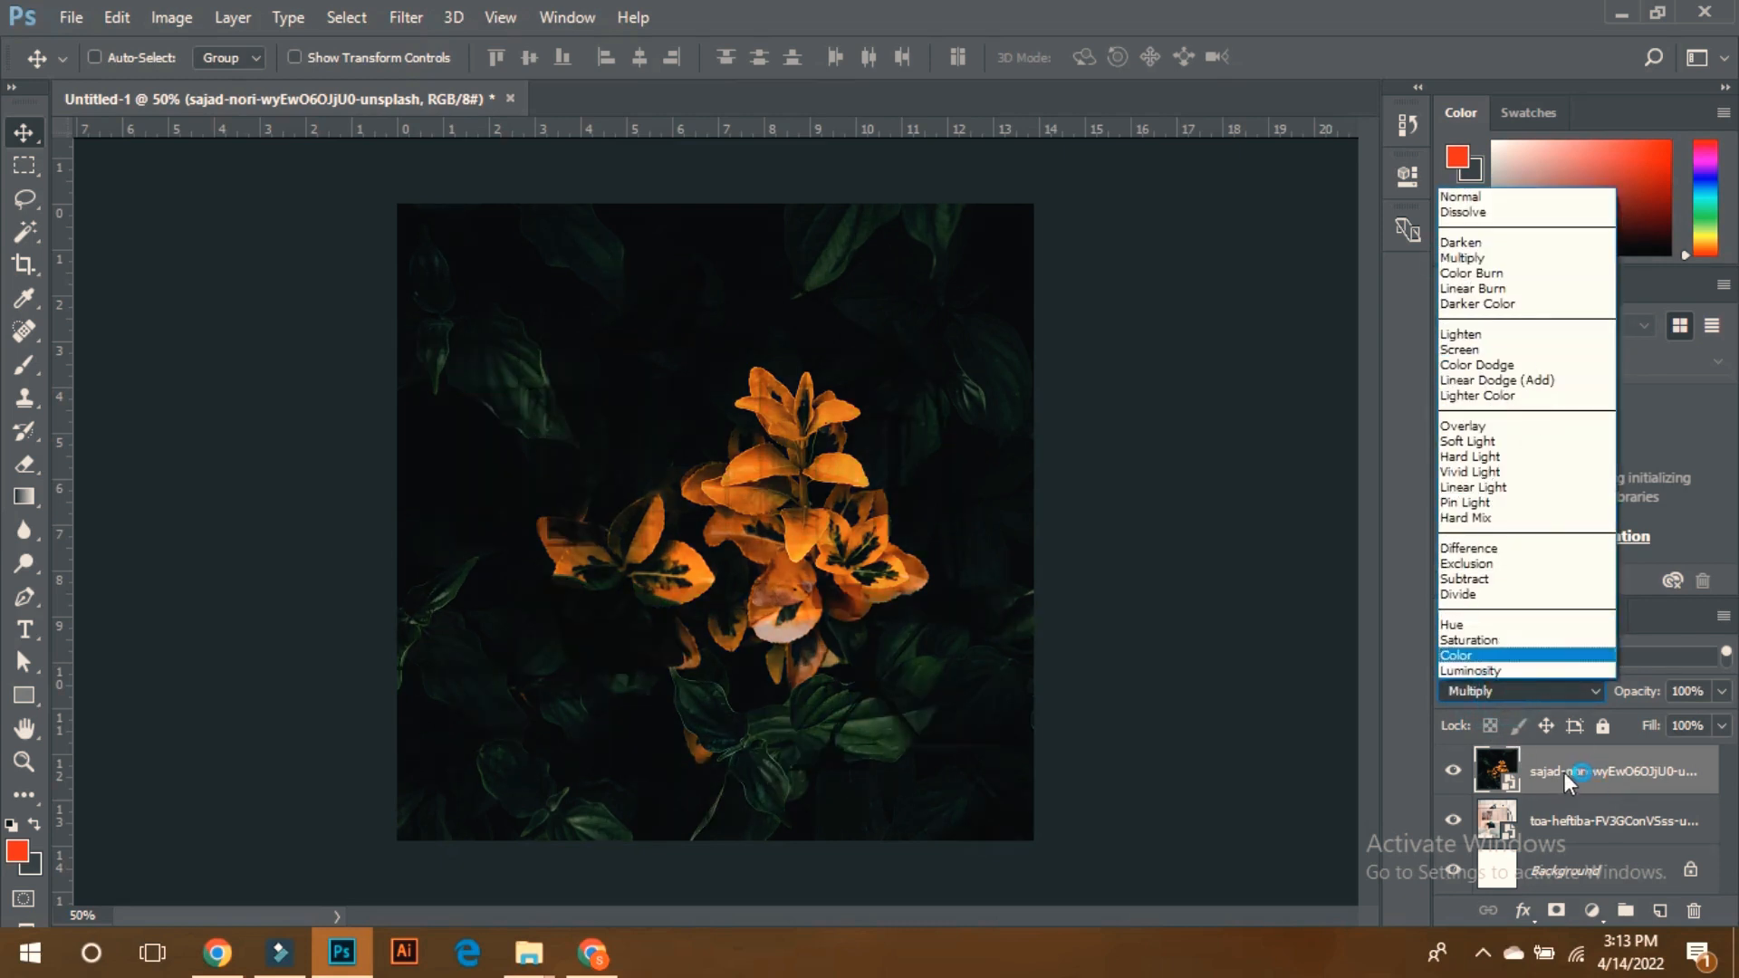
pyautogui.click(1485, 364)
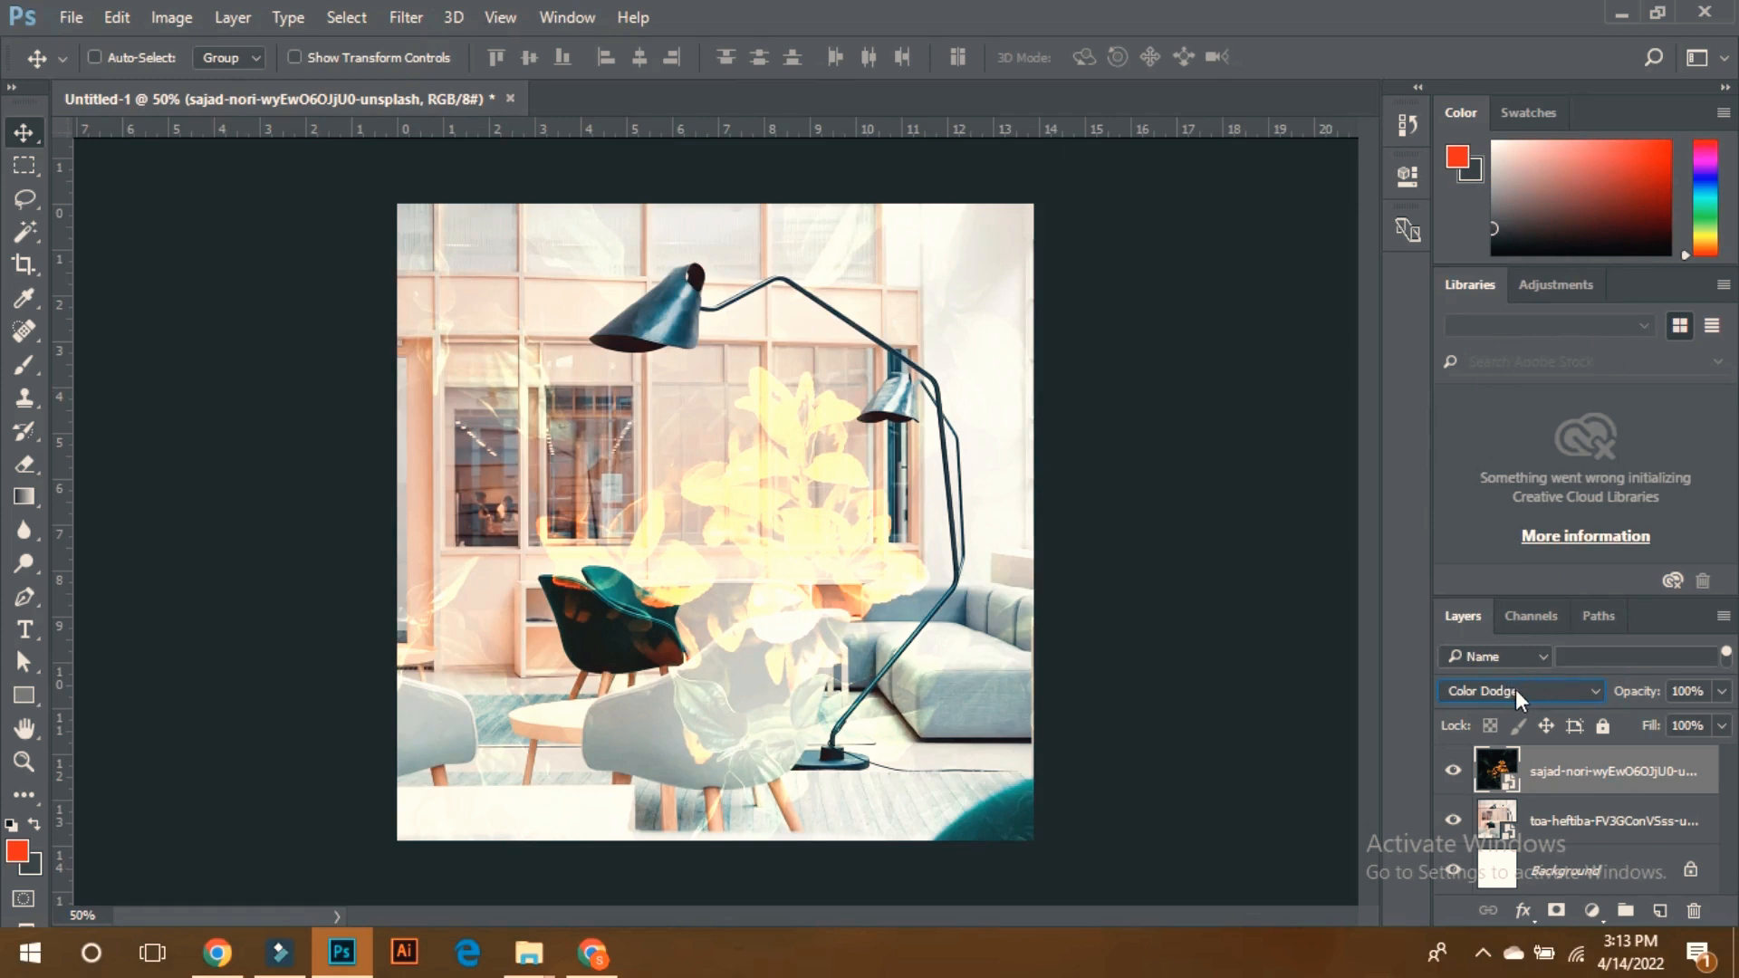
# Try the Soft Light, Vivid Light and Hard Mix blend modes on the flower layer
pyautogui.click(1514, 688)
pyautogui.click(1503, 439)
pyautogui.click(1513, 688)
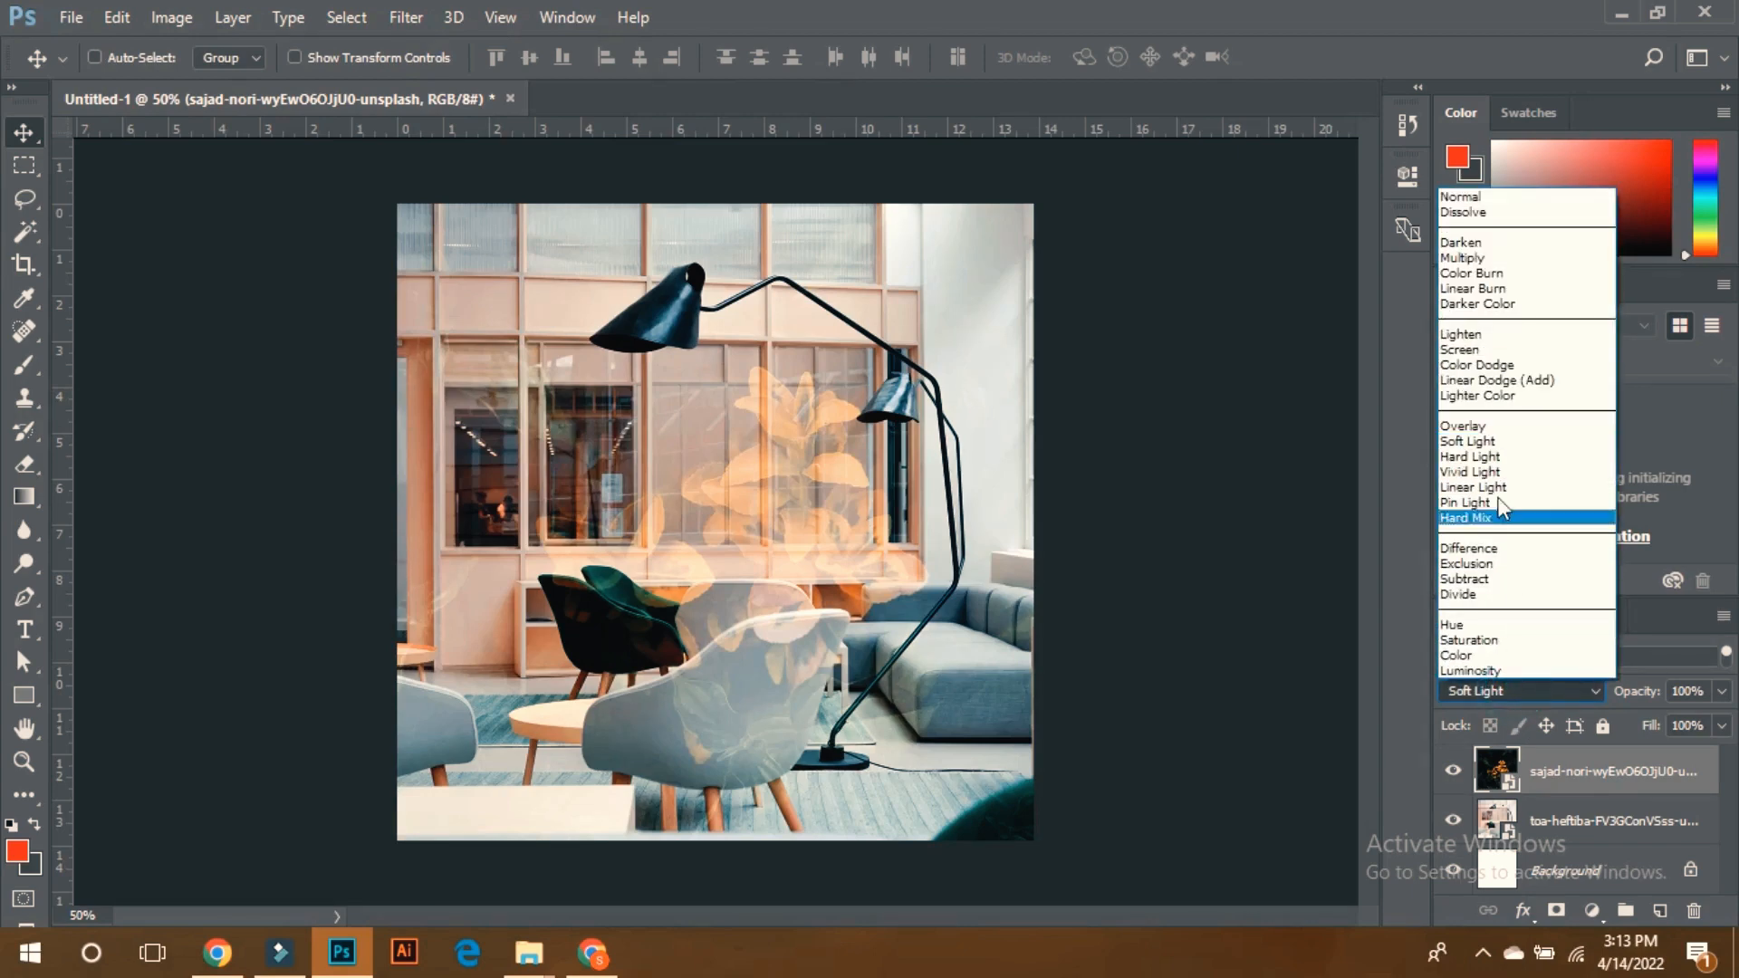
pyautogui.click(1494, 472)
pyautogui.click(1492, 690)
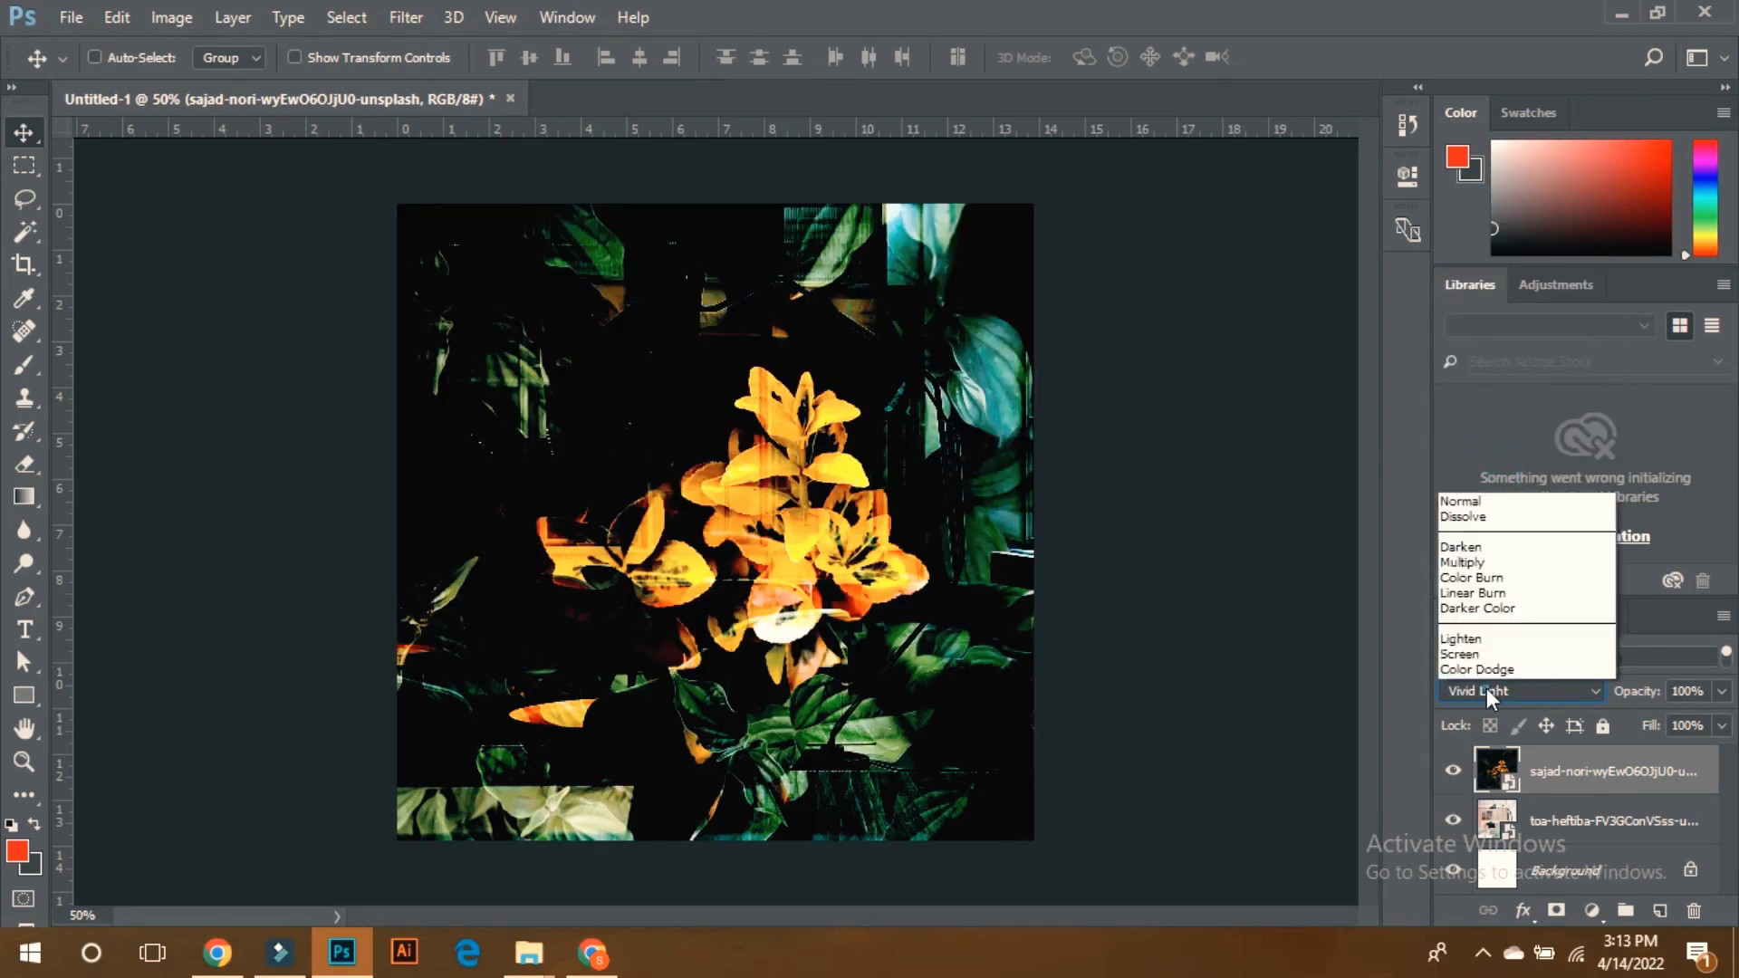
pyautogui.click(1494, 524)
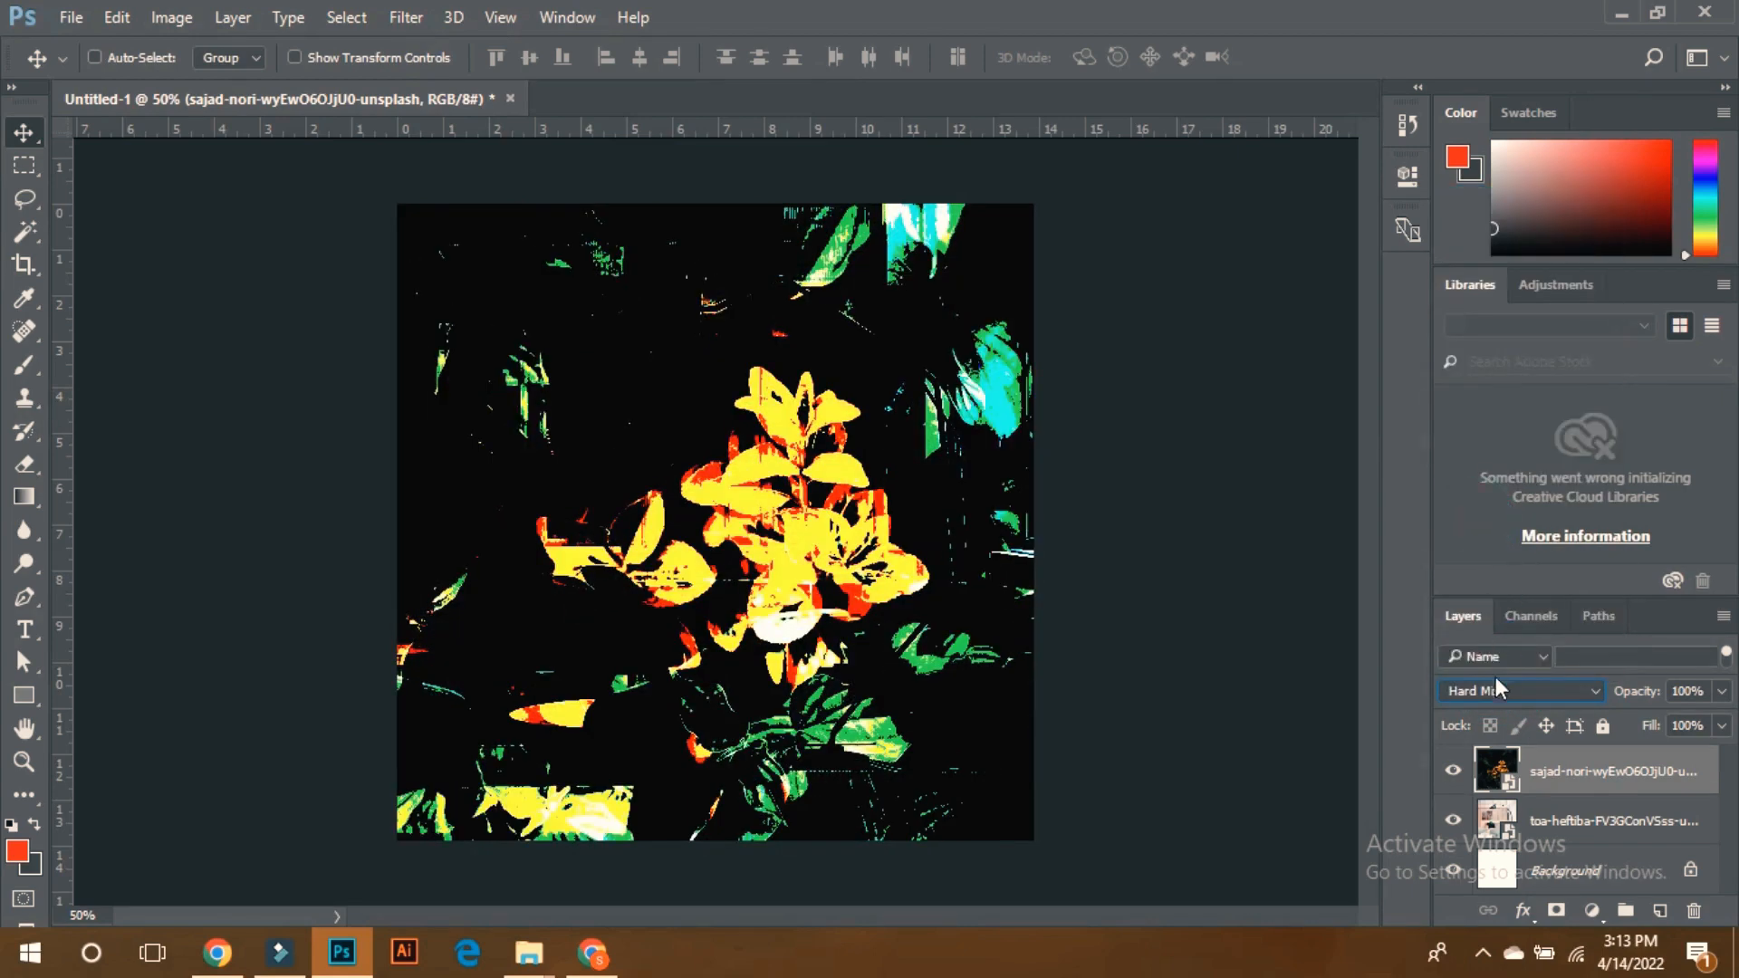
# Try the Saturation, Color, Pin Light and Overlay blend modes on the flower layer and restore it to Normal
pyautogui.click(1495, 688)
pyautogui.click(1498, 645)
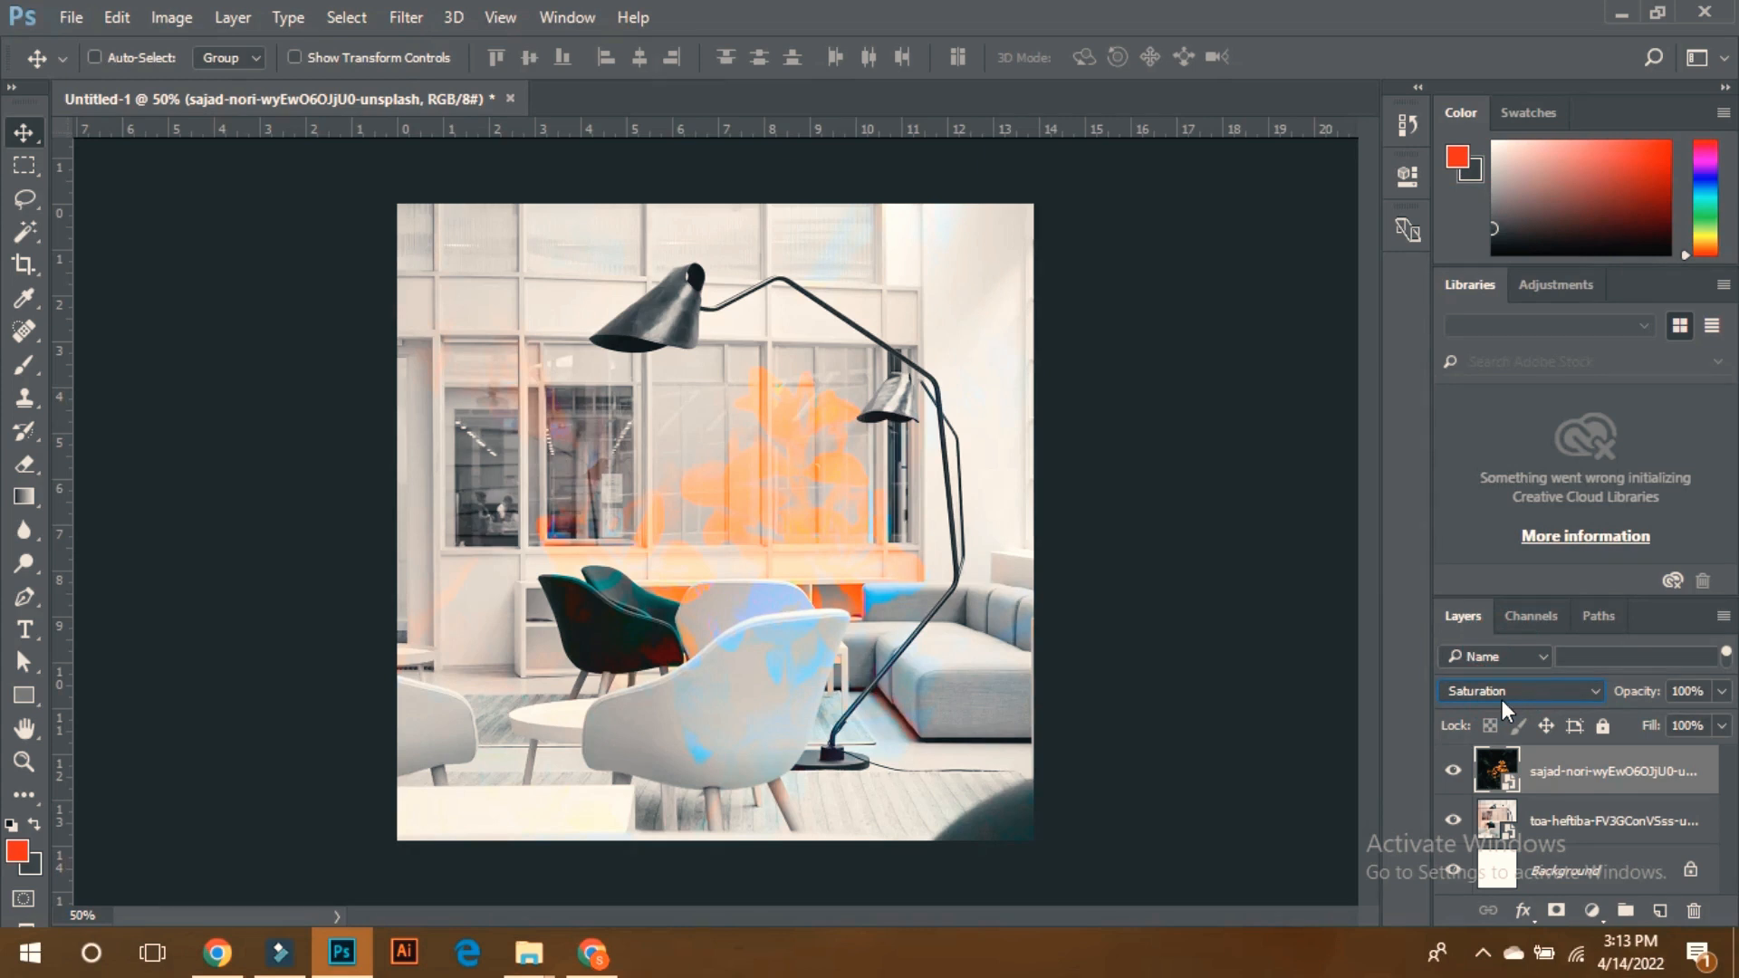
pyautogui.click(1501, 695)
pyautogui.click(1481, 654)
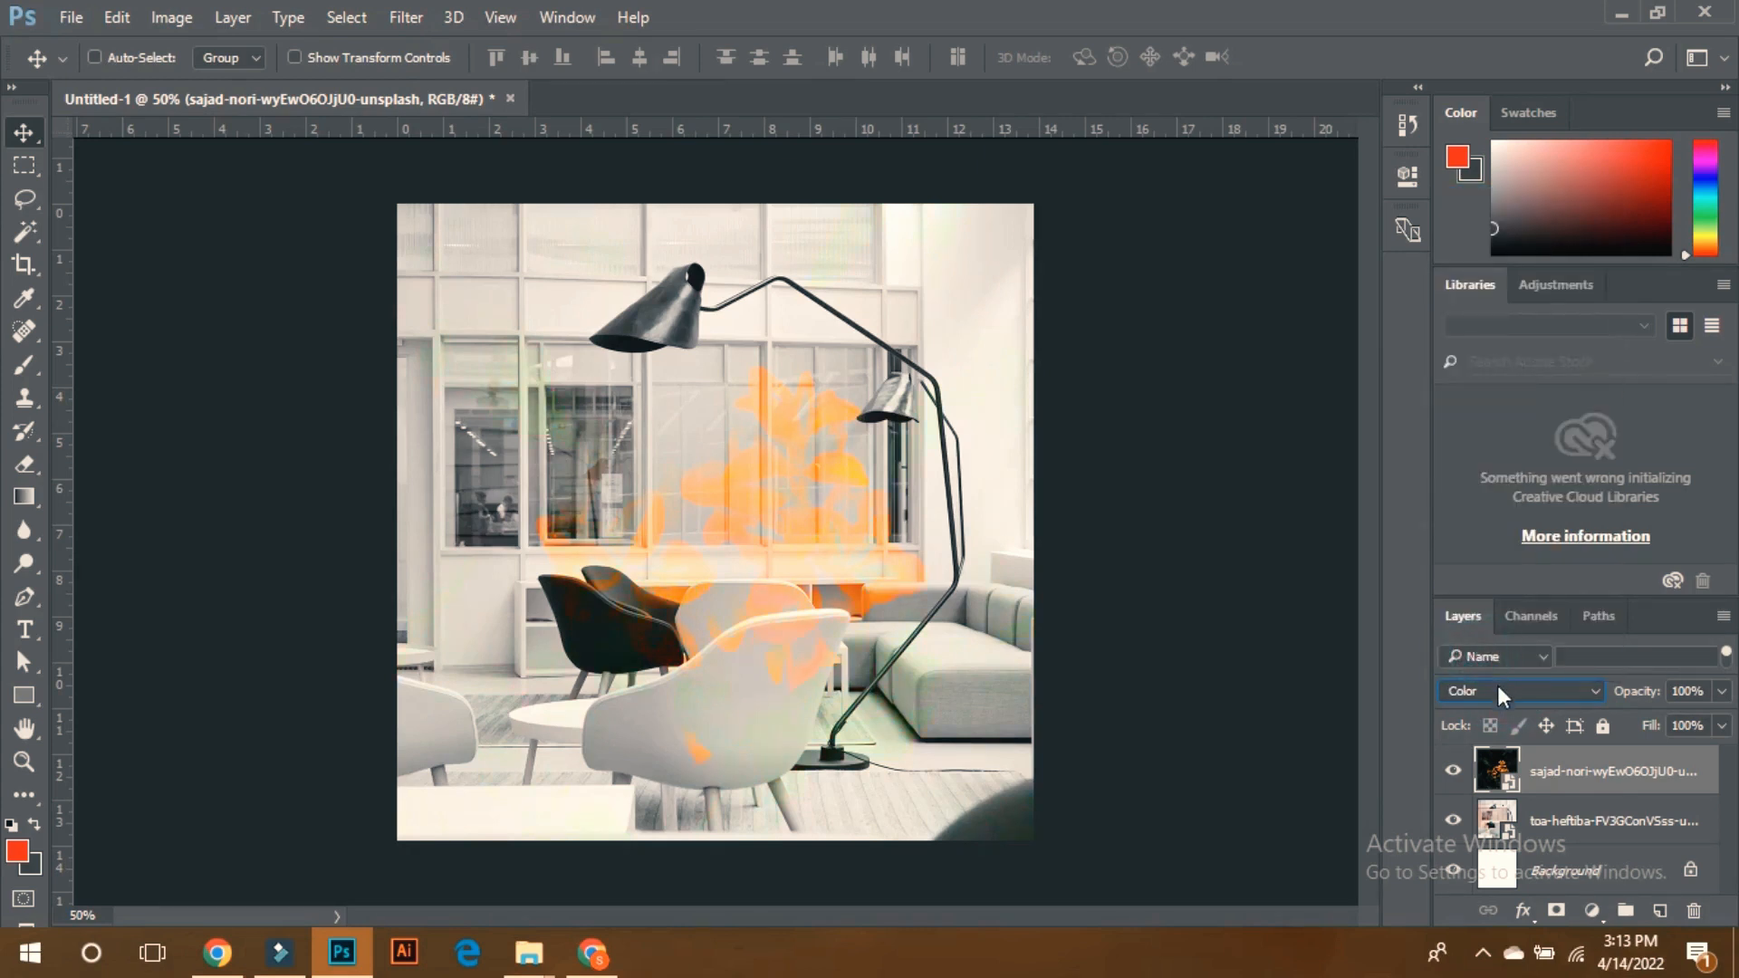
pyautogui.click(1497, 688)
pyautogui.click(1498, 503)
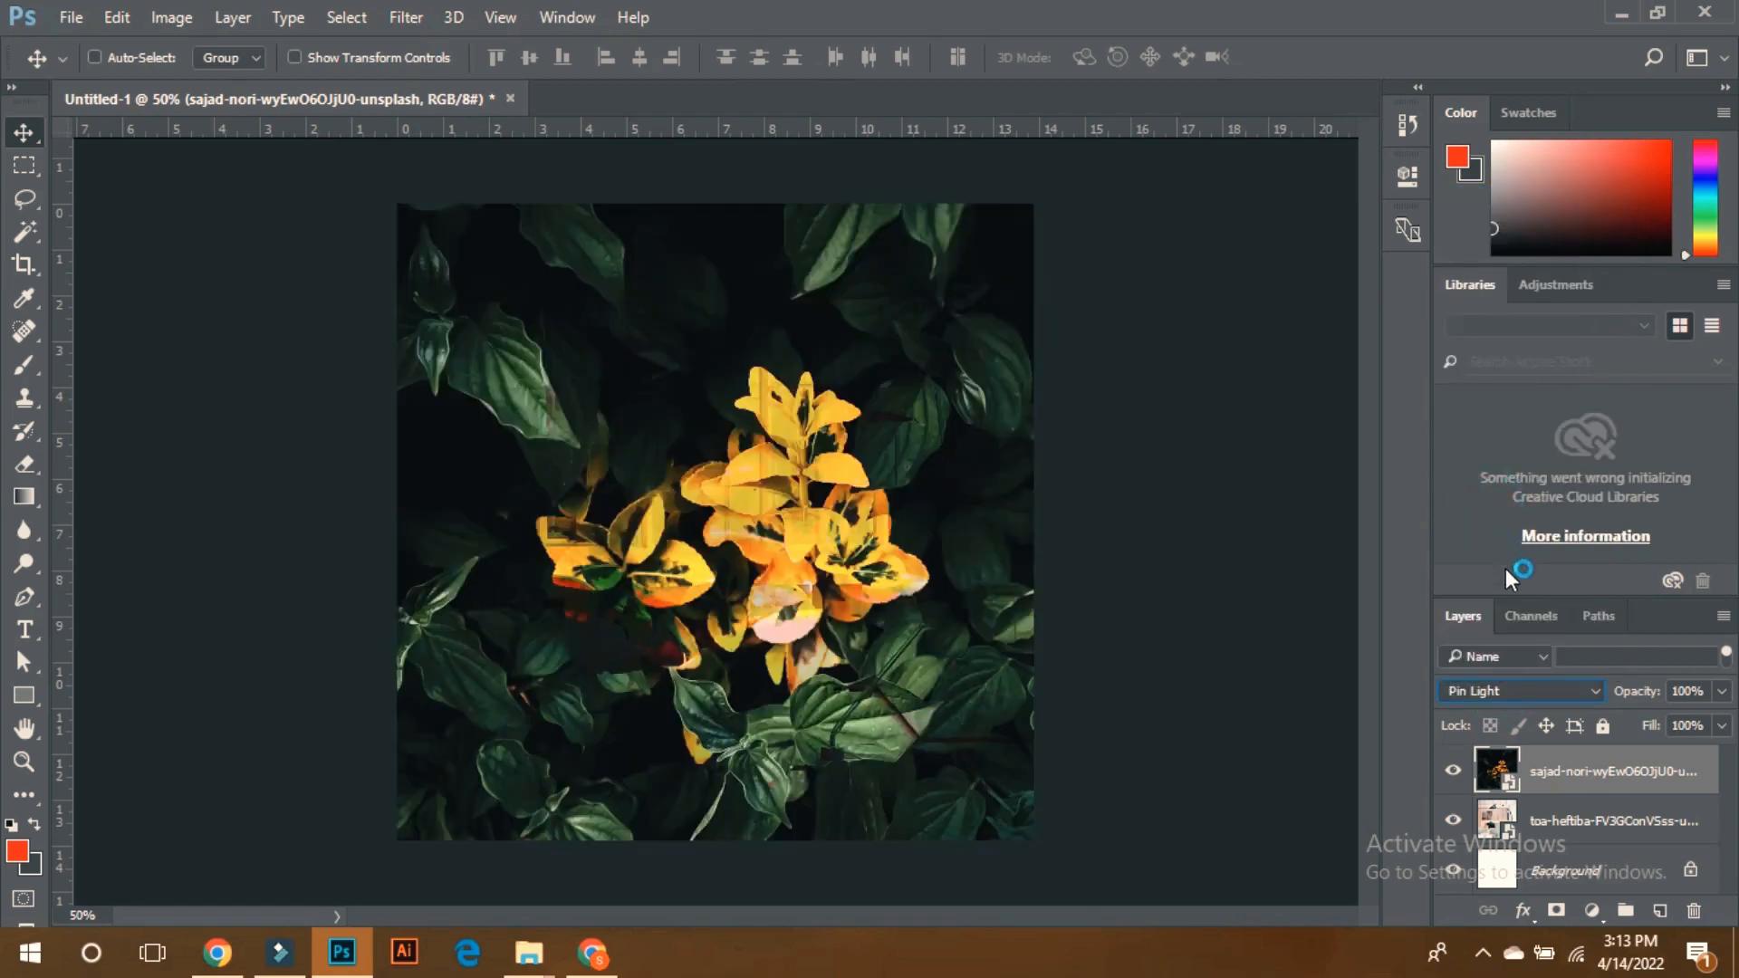
pyautogui.click(1508, 688)
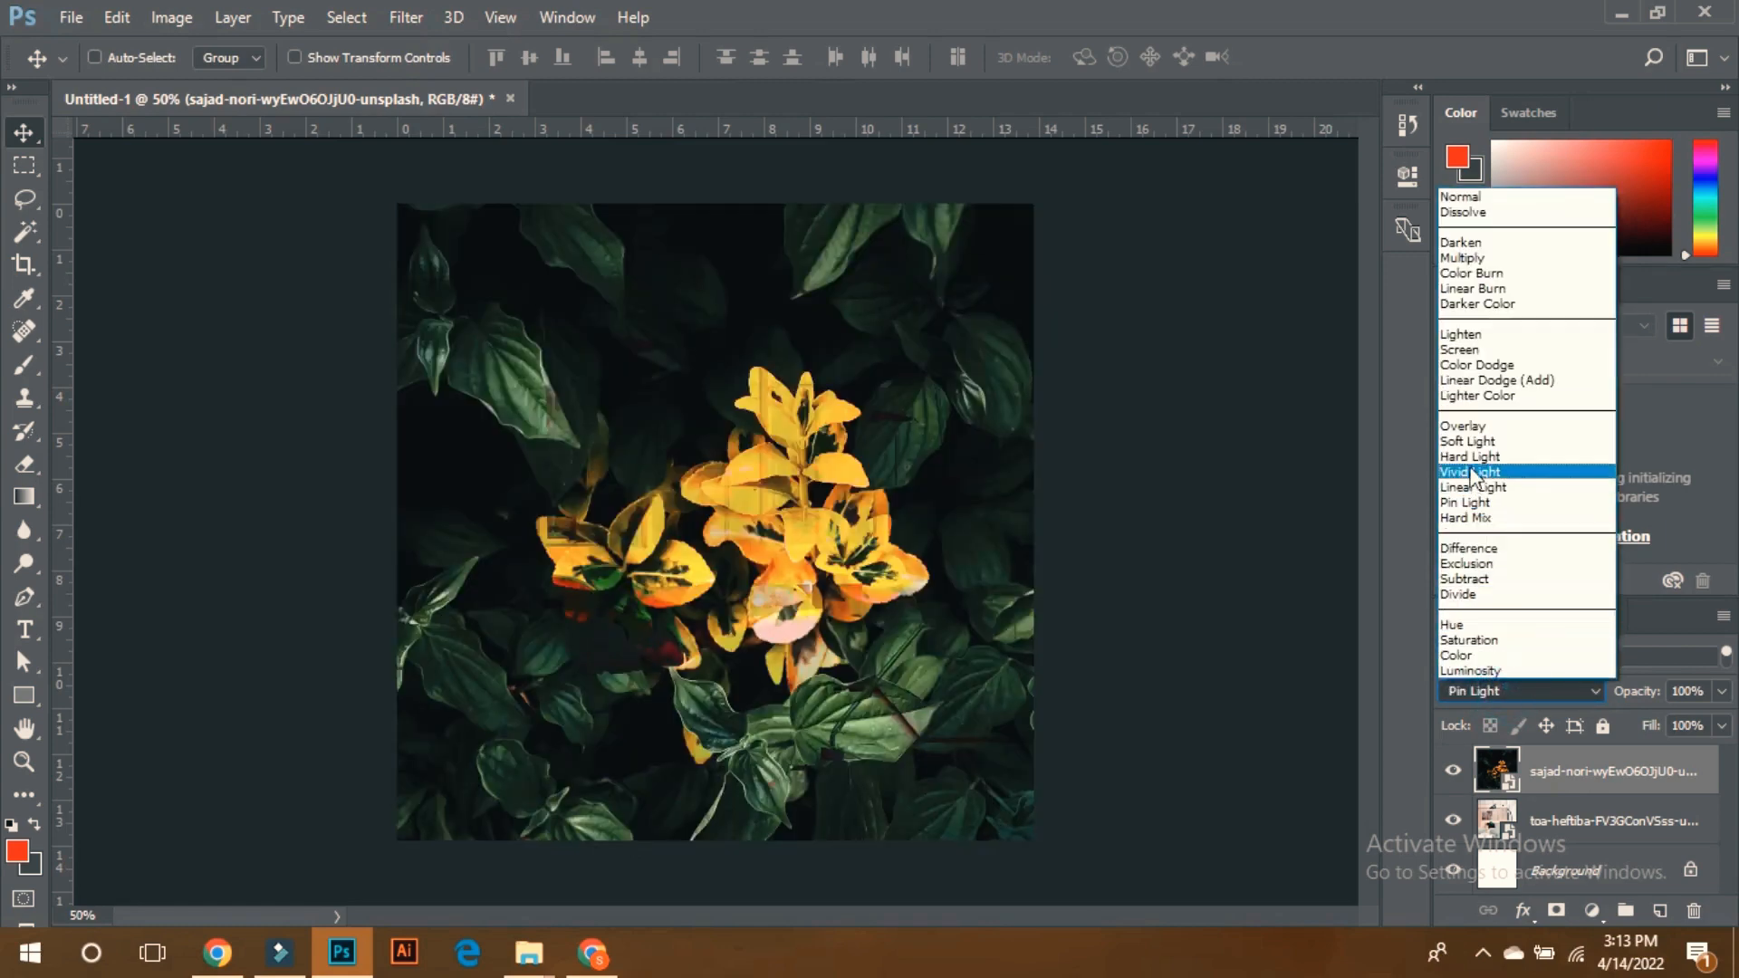
pyautogui.click(1468, 431)
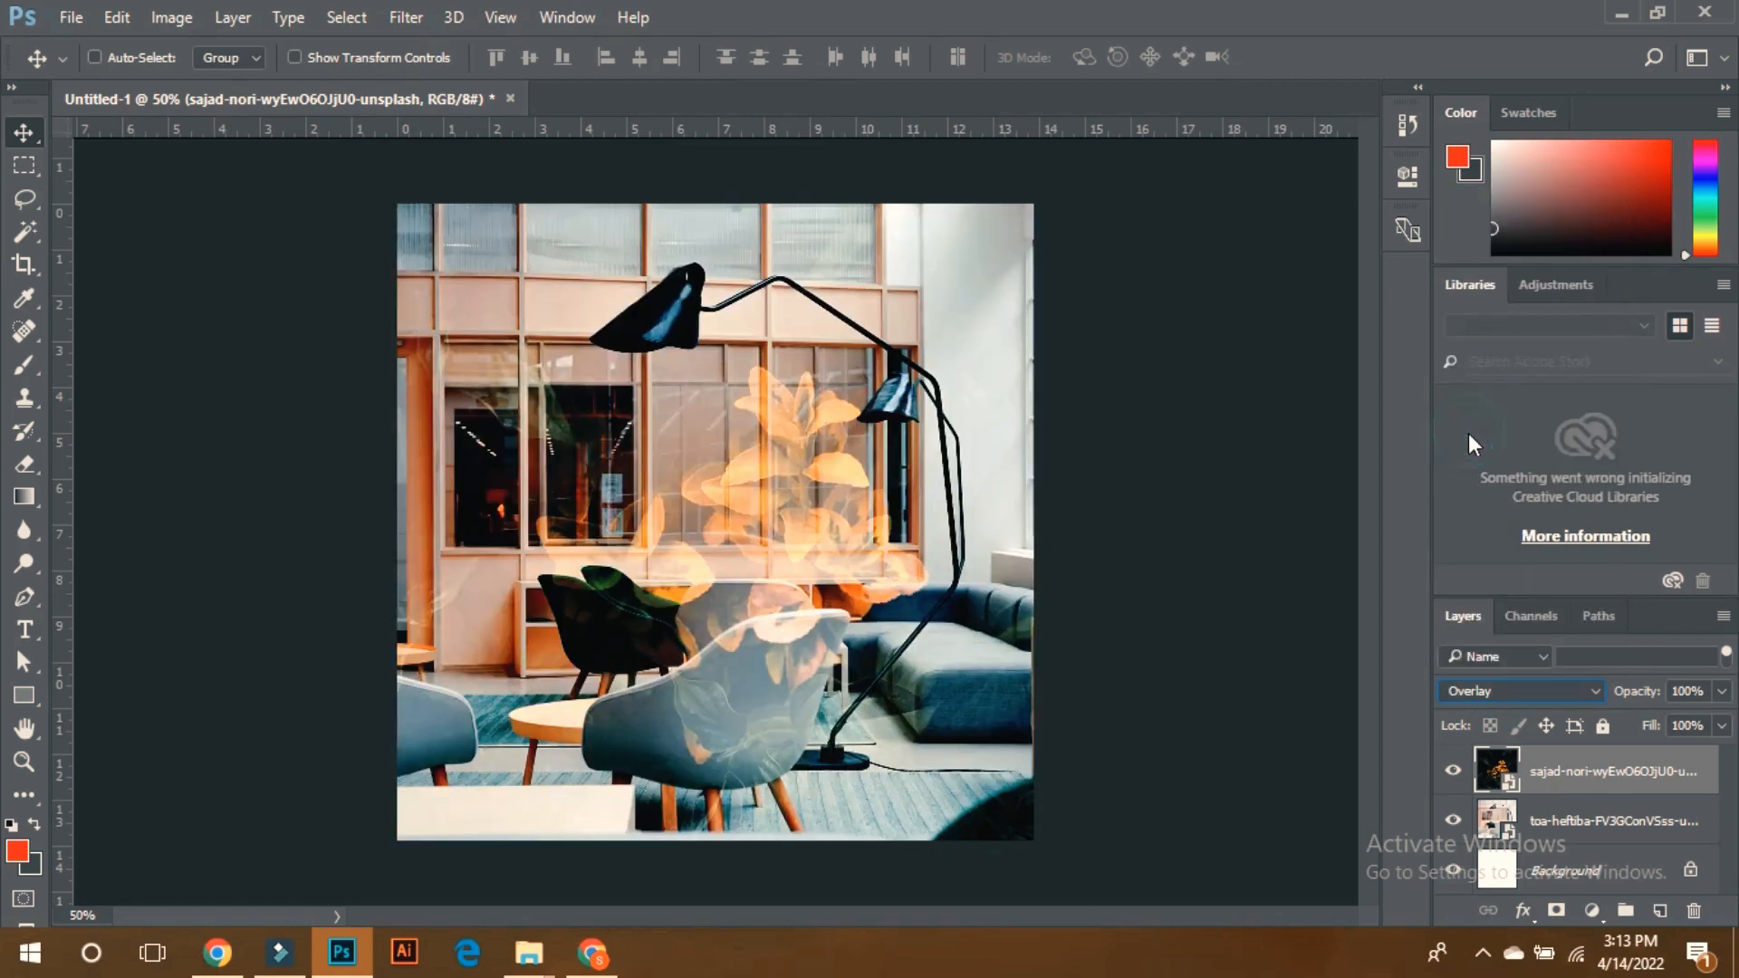
pyautogui.click(1528, 693)
pyautogui.click(1487, 197)
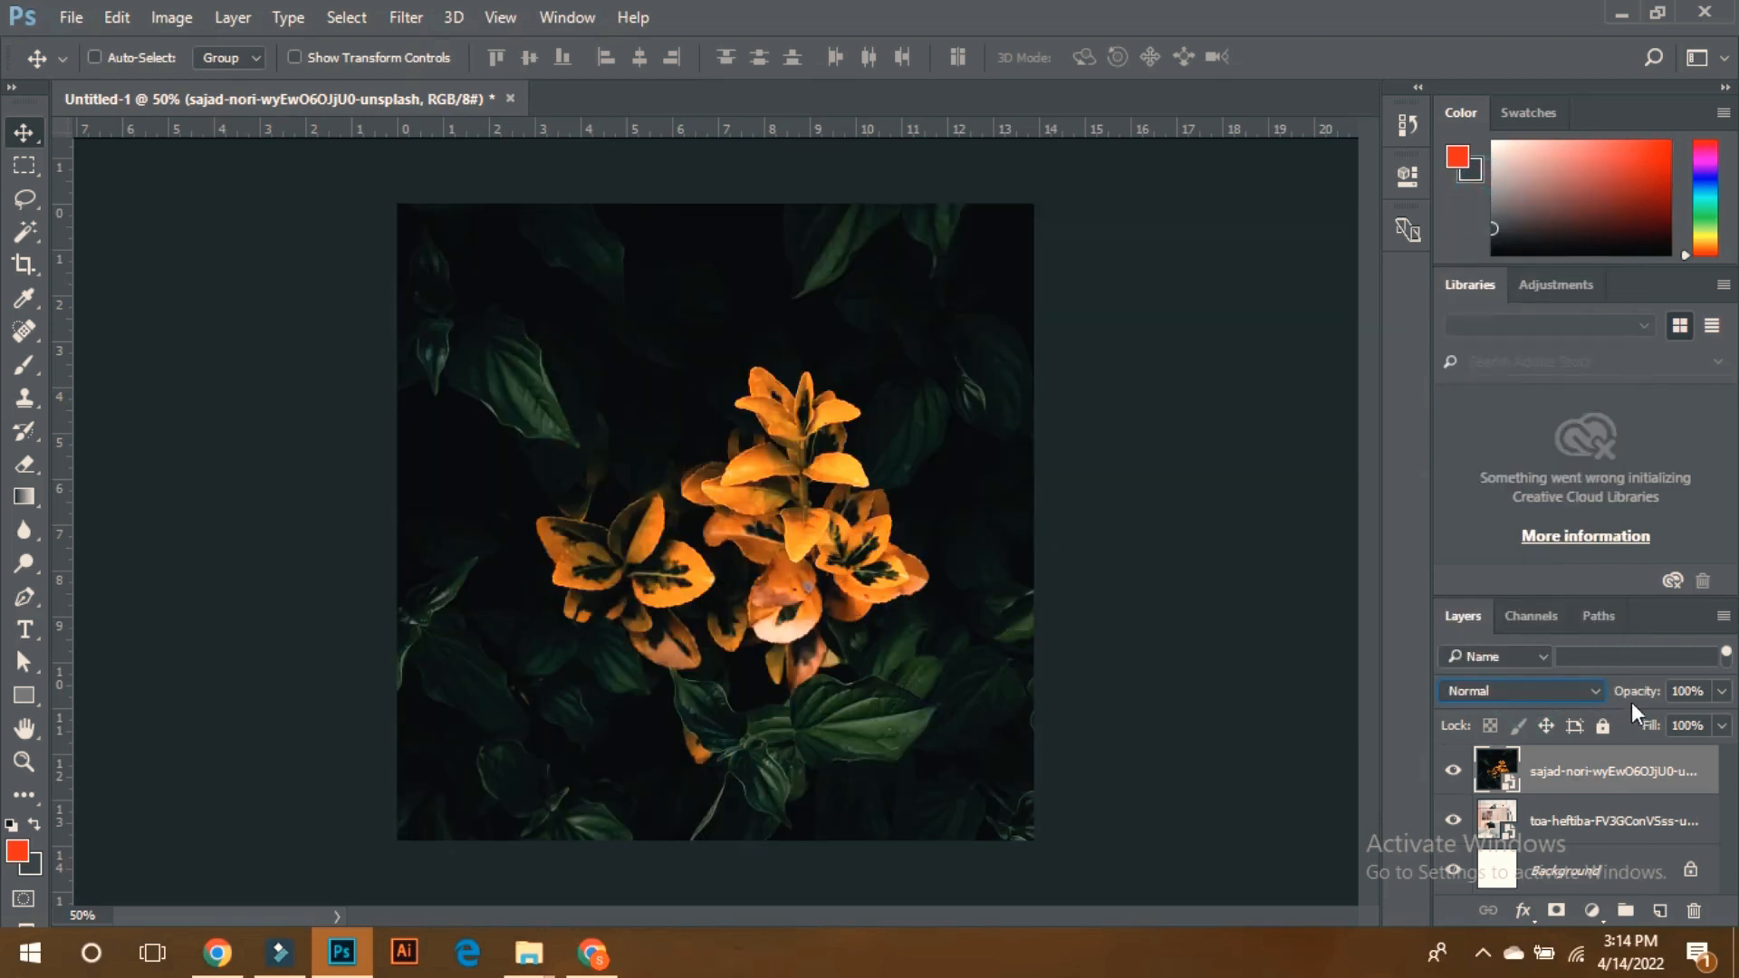
# Try adjusting the flower layer's opacity and fill
pyautogui.click(1720, 692)
pyautogui.moveTo(1718, 722)
pyautogui.mouseDown()
pyautogui.moveTo(1648, 721)
pyautogui.moveTo(1734, 732)
pyautogui.mouseUp()
pyautogui.click(1724, 729)
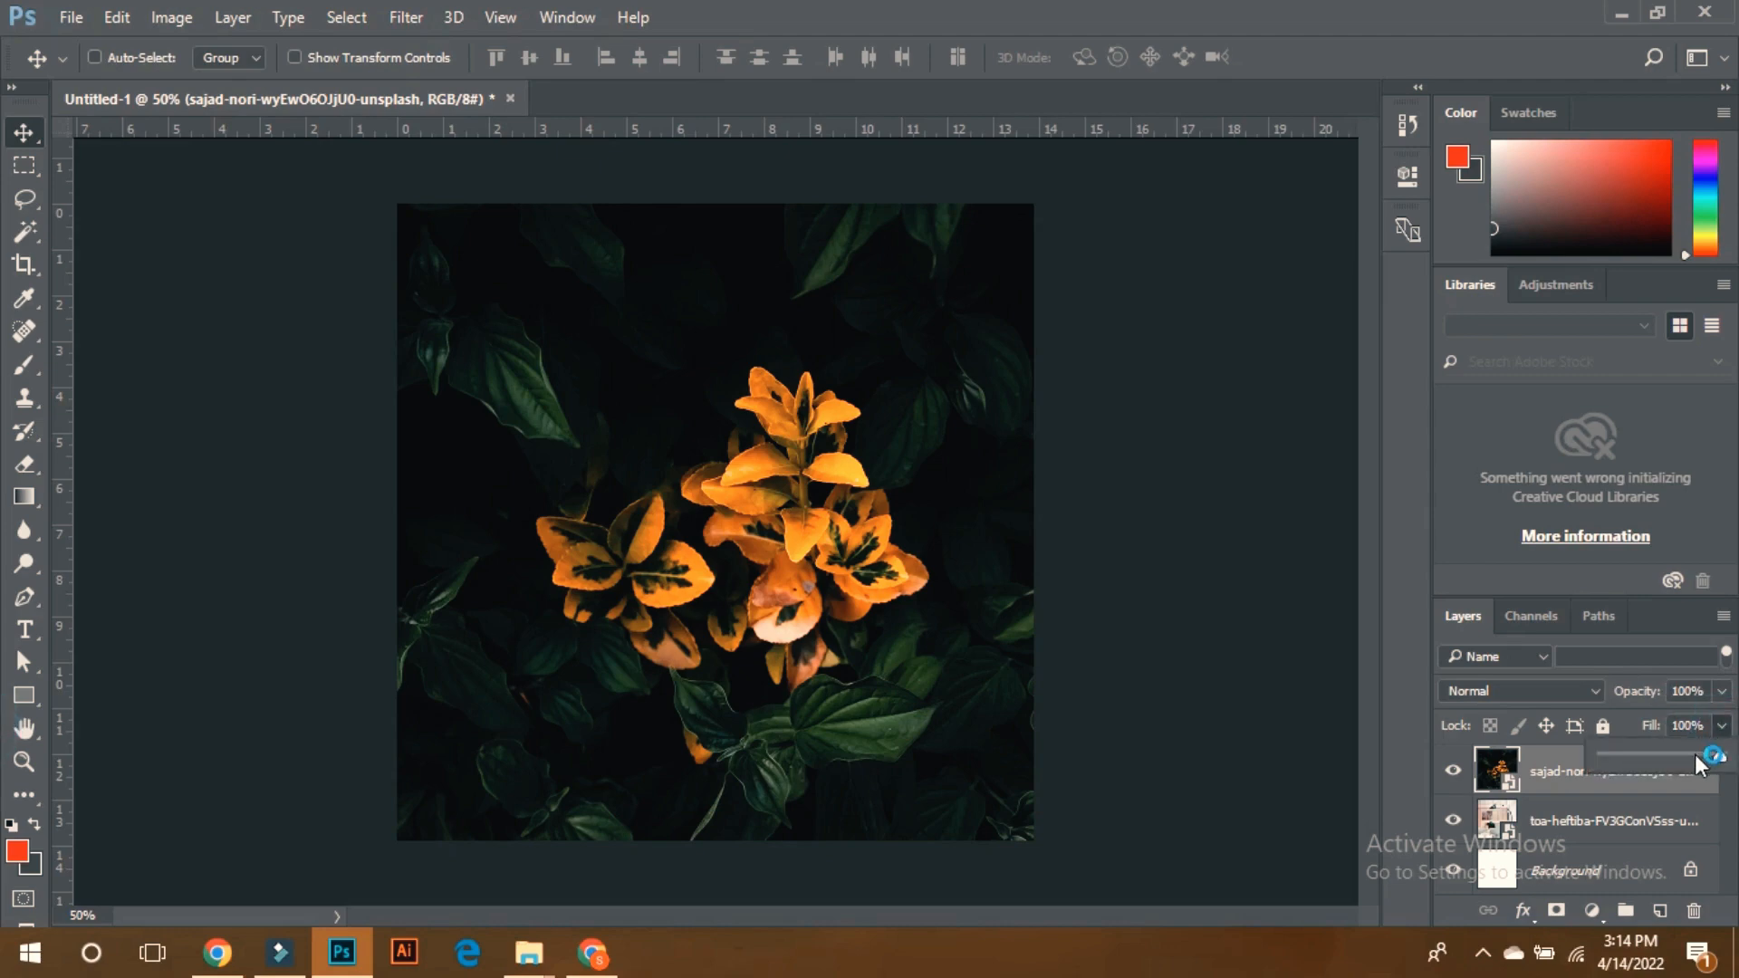
pyautogui.moveTo(1718, 756); pyautogui.dragTo(1659, 752)
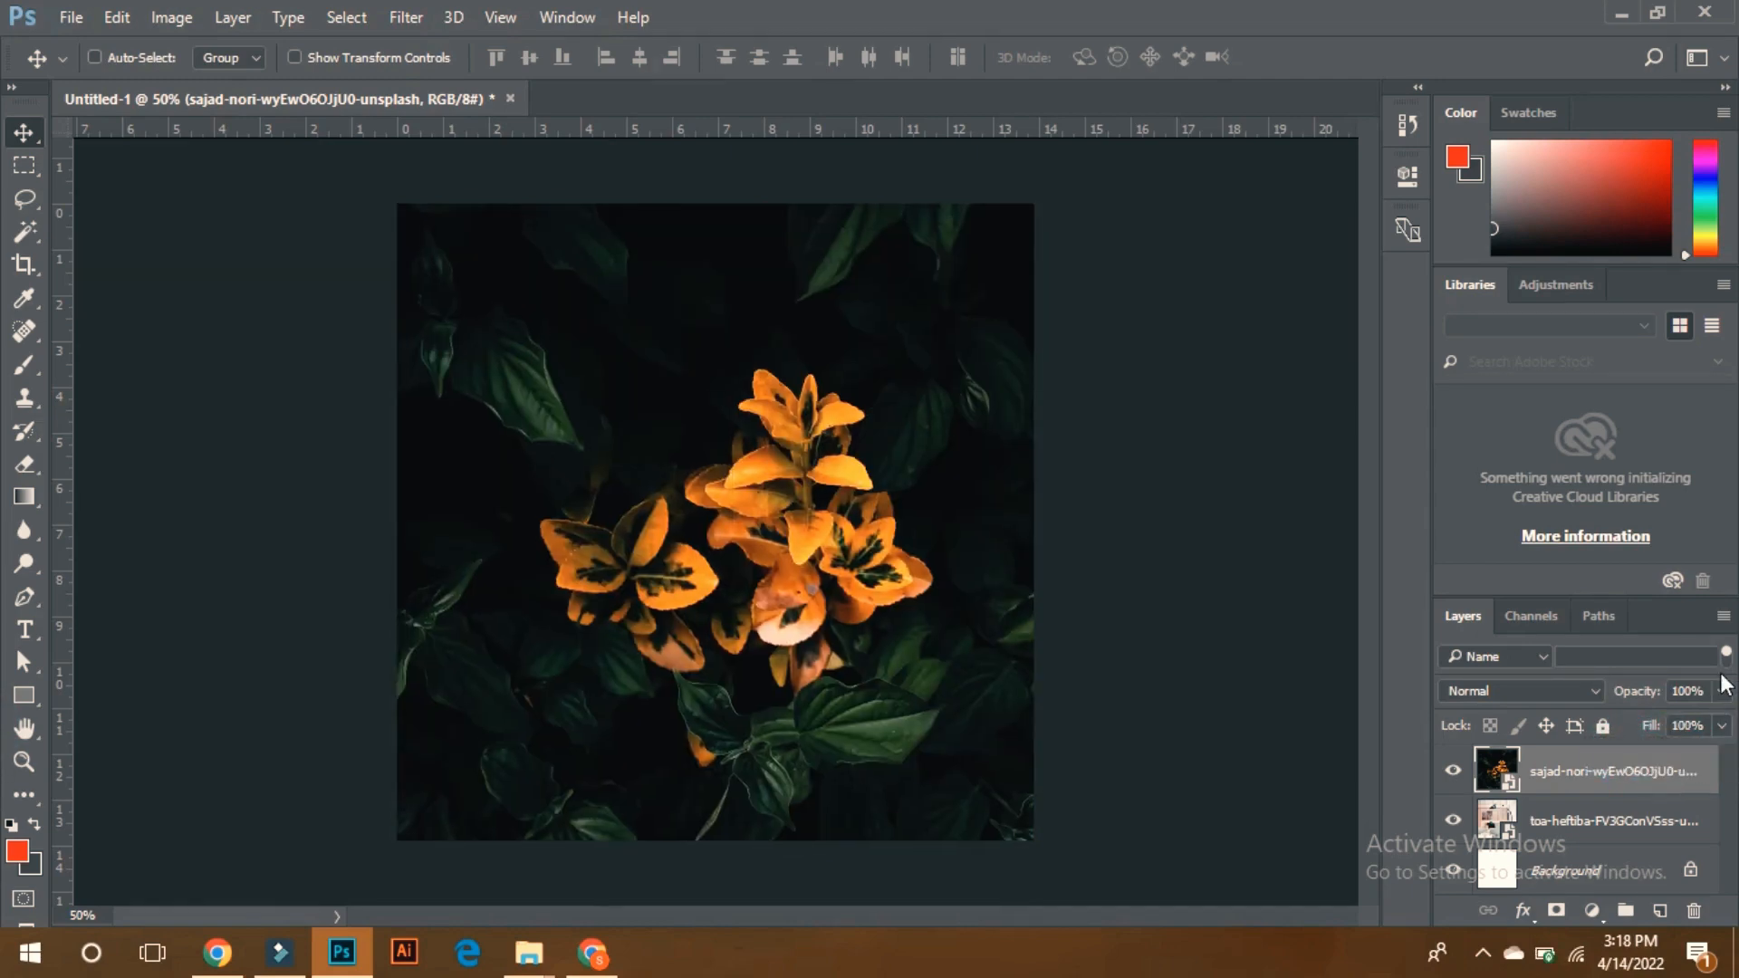
# Fully lock and unlock the flower layer, and move the flower photo slightly down on the canvas
pyautogui.click(1599, 726)
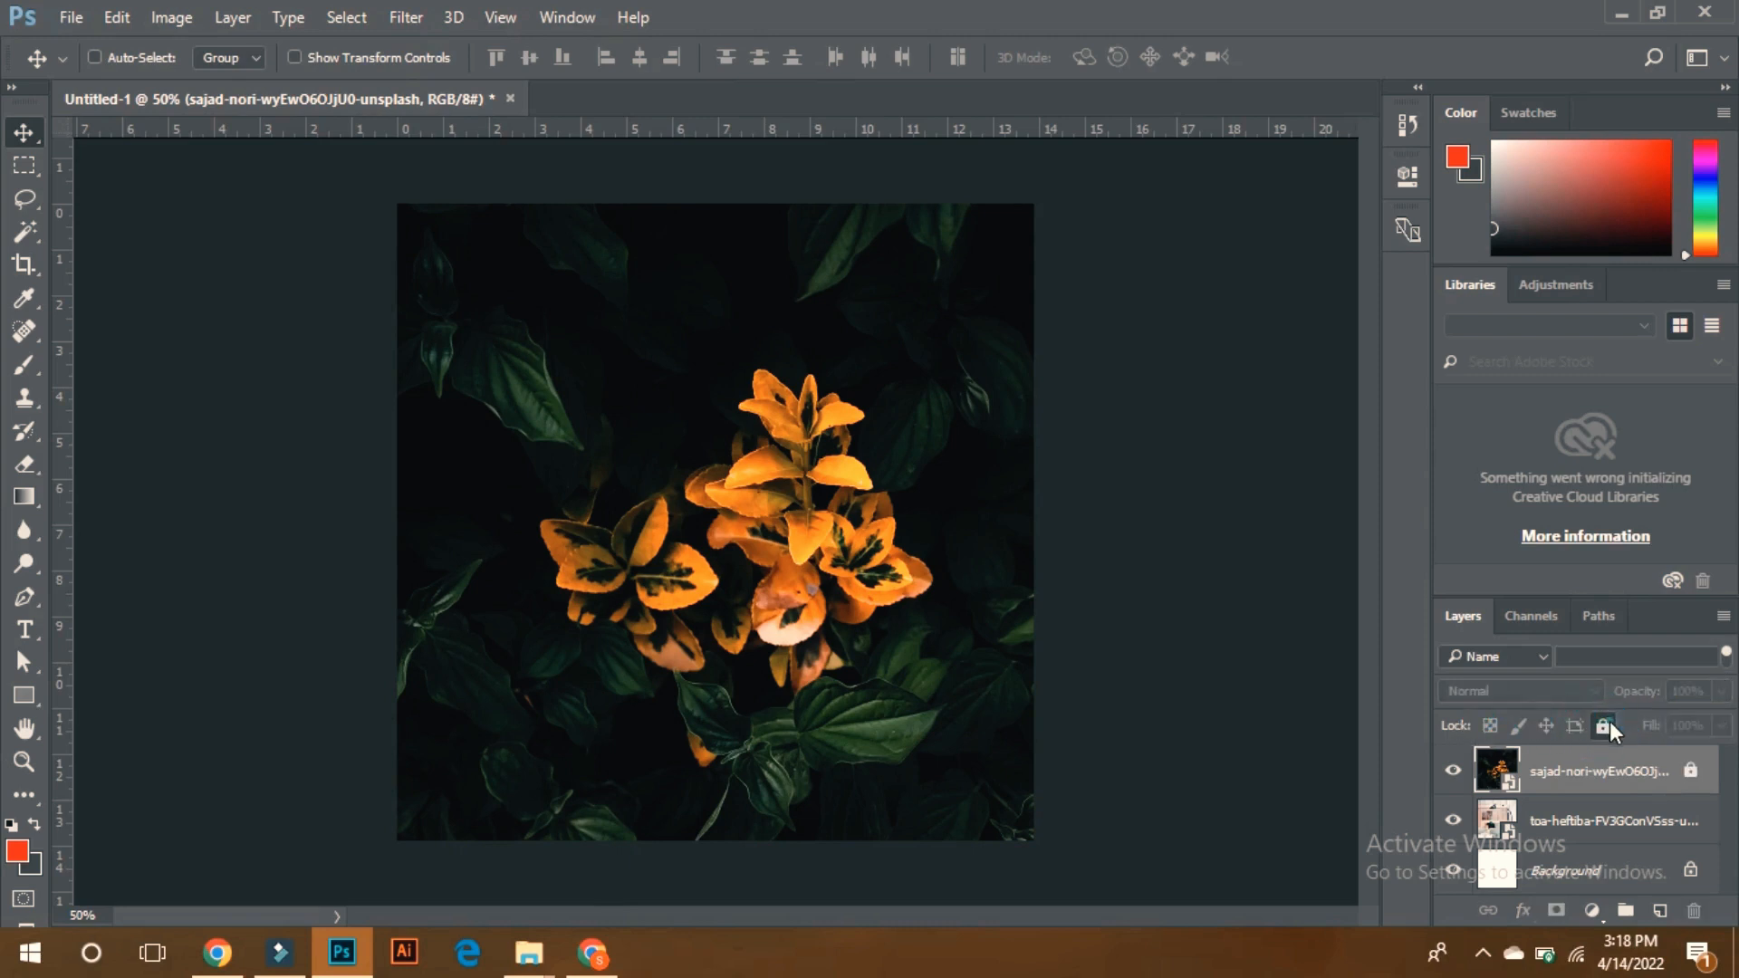
pyautogui.click(1605, 724)
pyautogui.moveTo(815, 378); pyautogui.dragTo(809, 429)
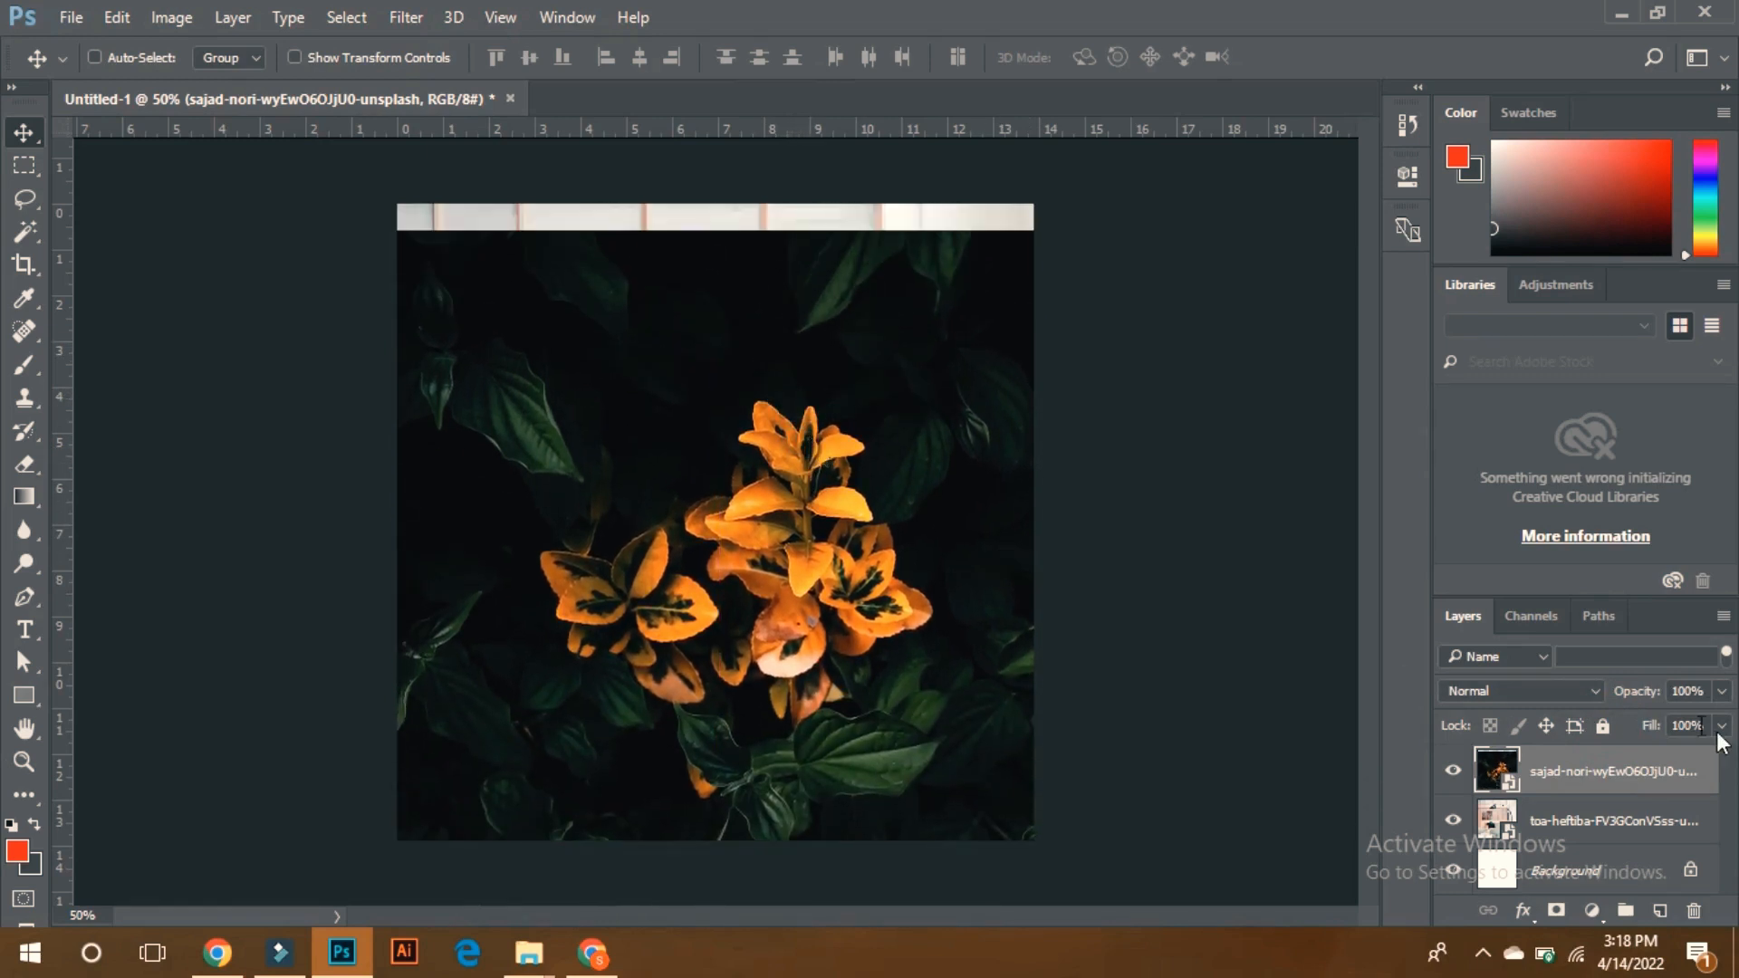
# Fully lock the flower layer, try to move its photo on the canvas, and unlock the layer
pyautogui.click(1600, 727)
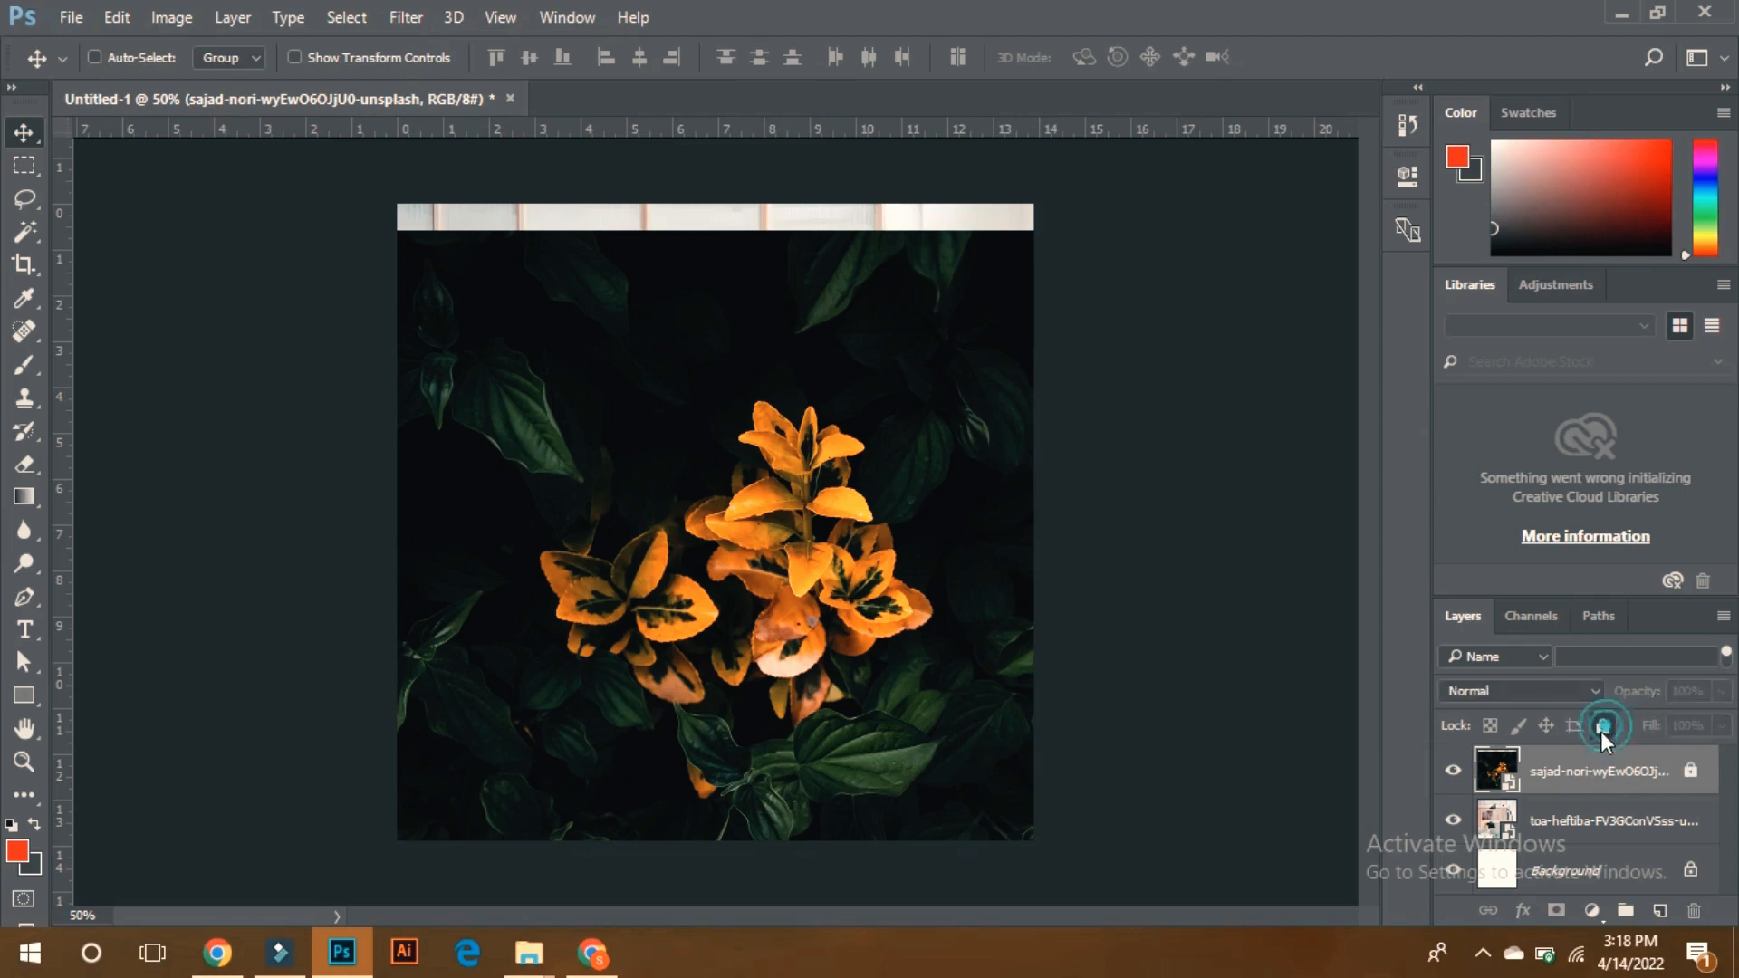
pyautogui.click(801, 455)
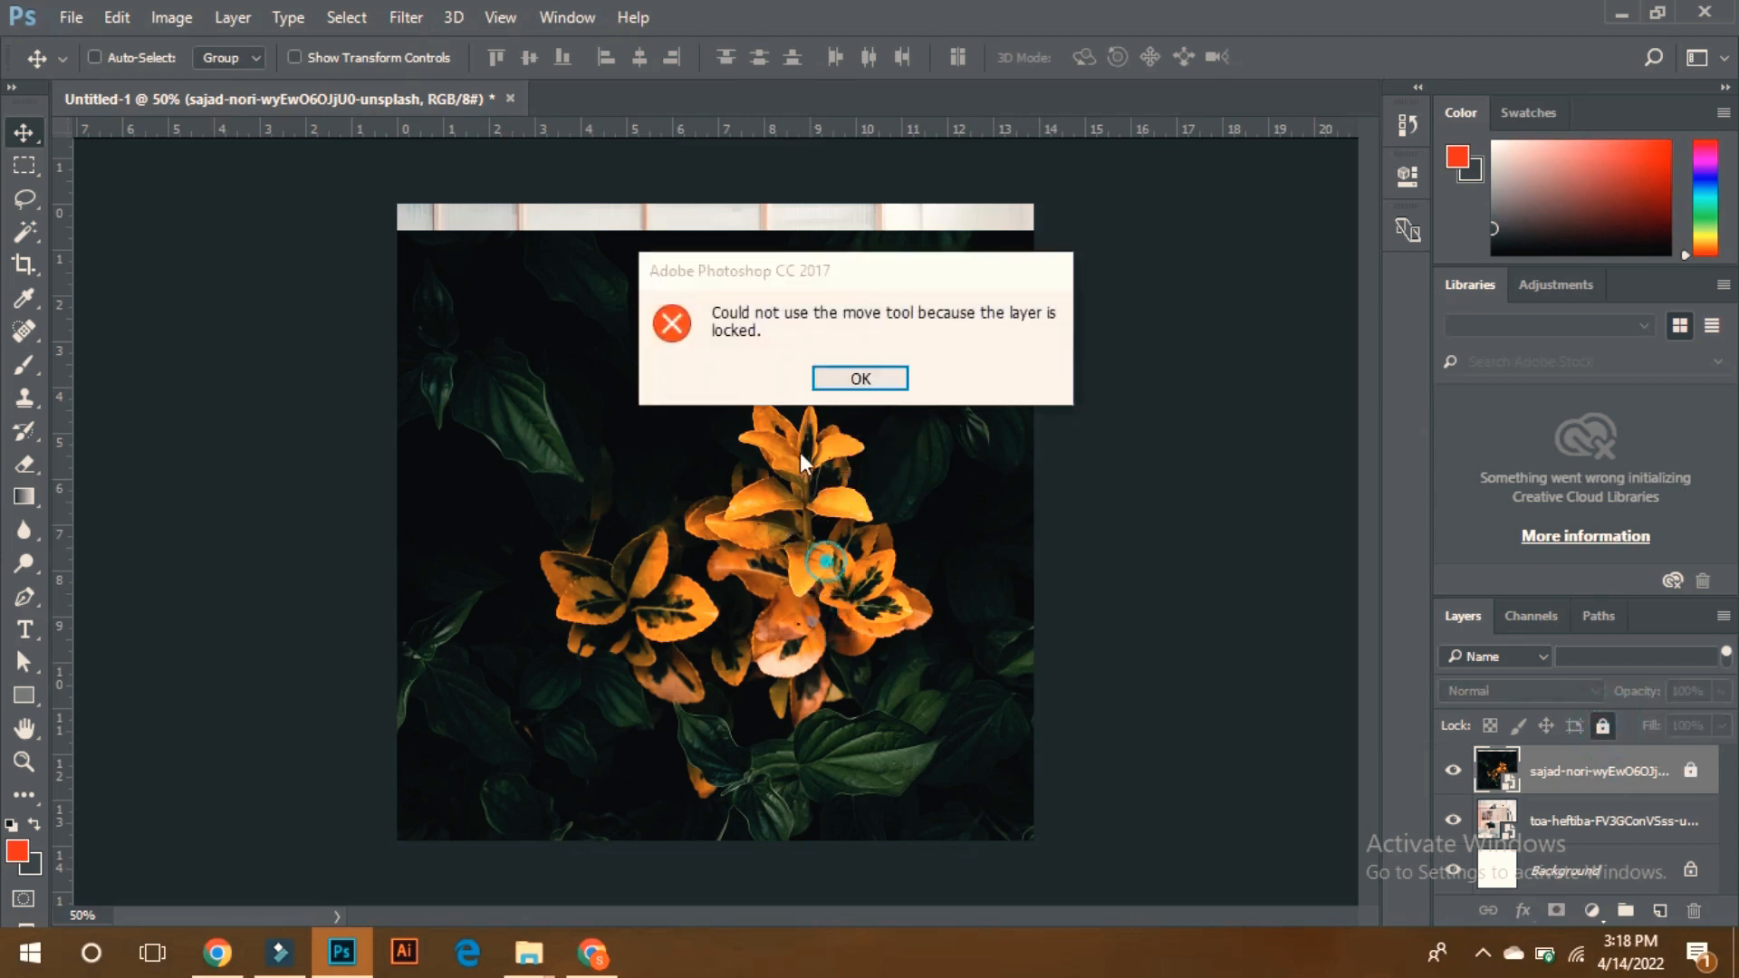
pyautogui.click(853, 377)
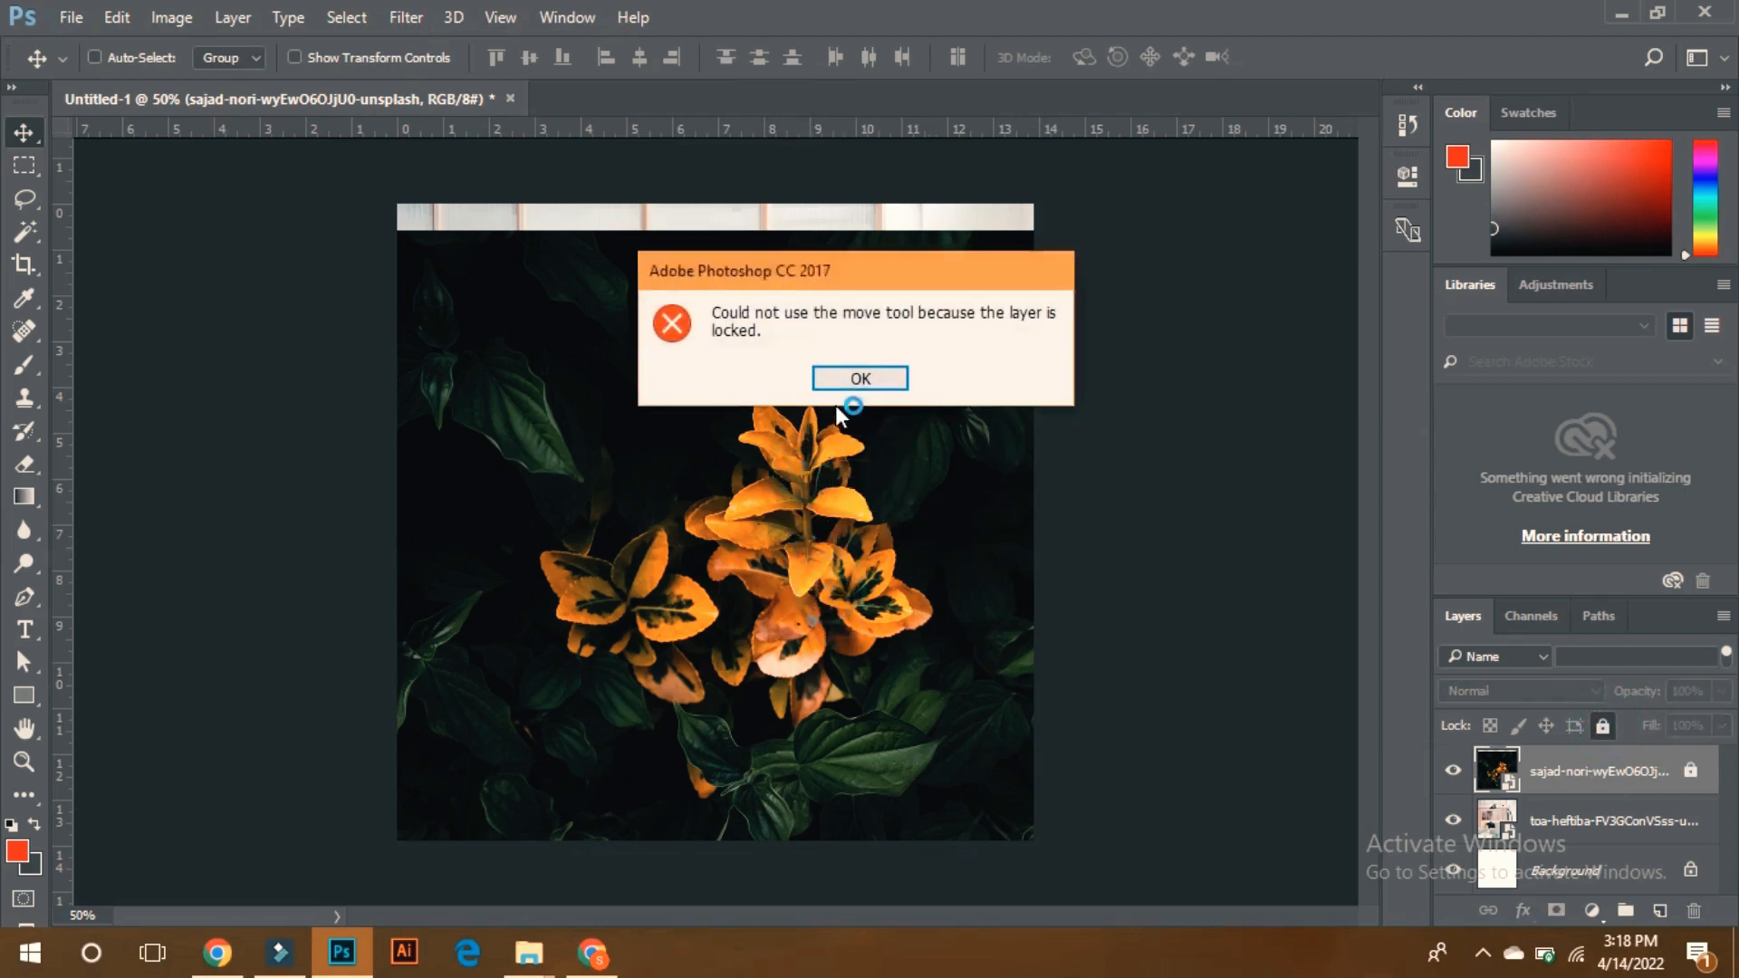
pyautogui.click(839, 377)
pyautogui.click(776, 468)
pyautogui.click(859, 379)
pyautogui.click(1603, 725)
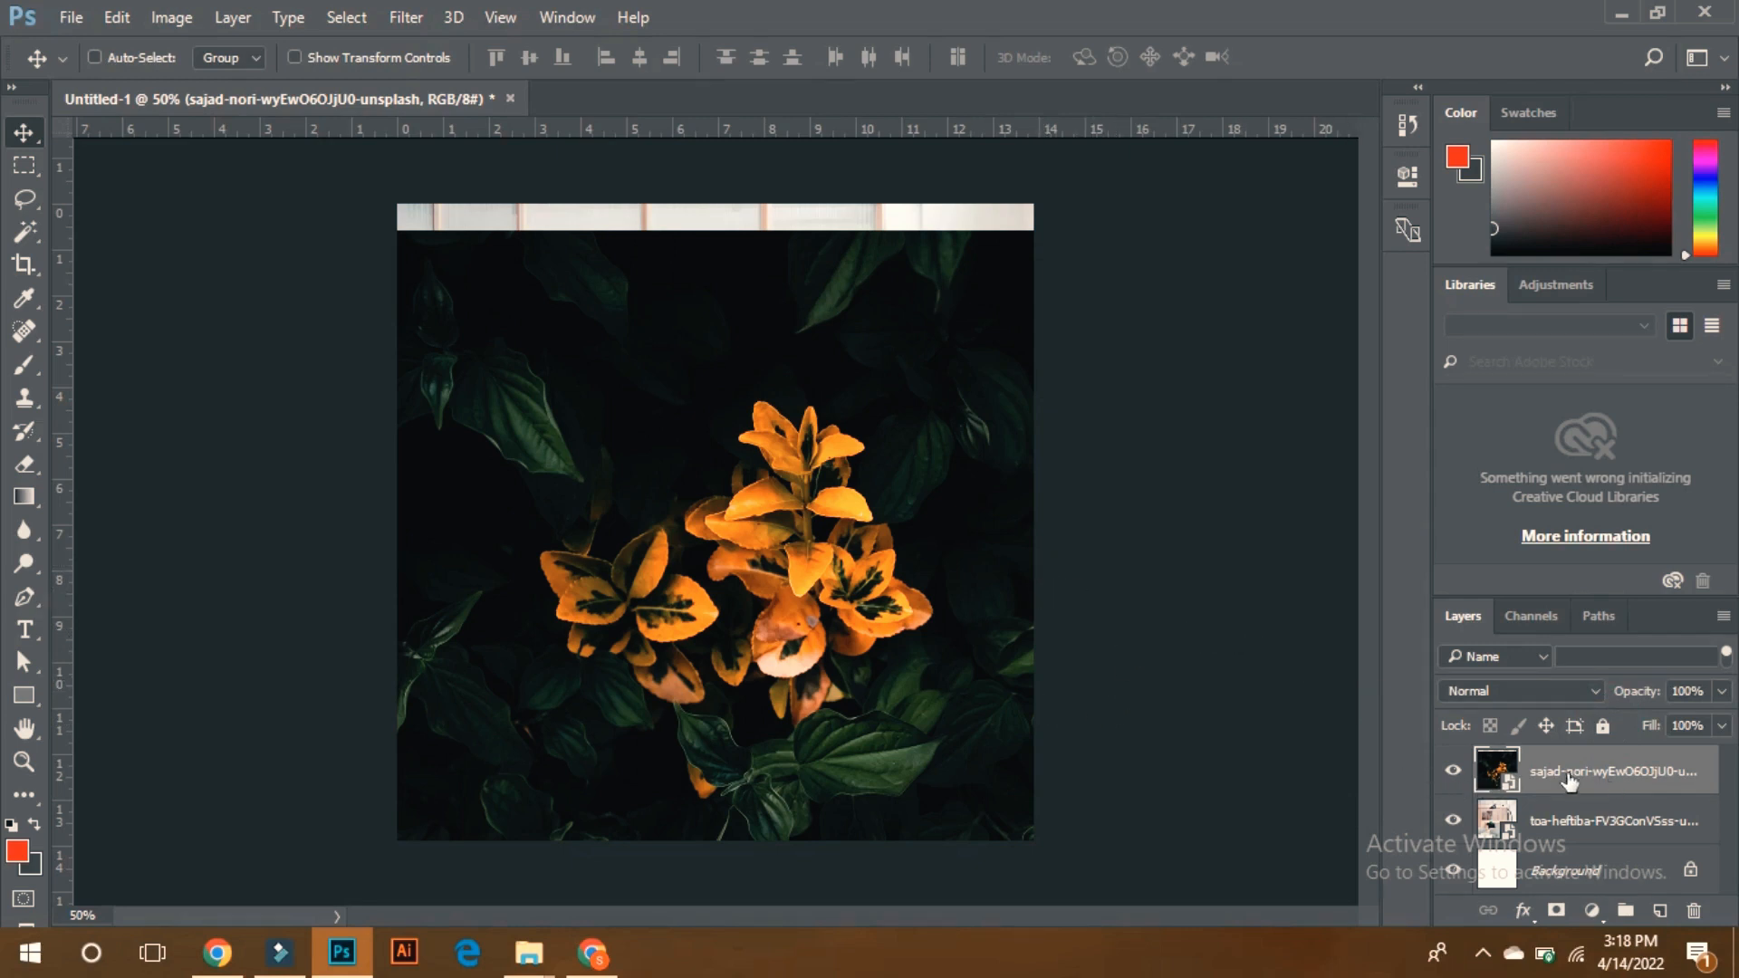
# Delete the flower photo layer and add a new empty layer named Brush above the interior photo
pyautogui.moveTo(1575, 775); pyautogui.dragTo(1699, 921)
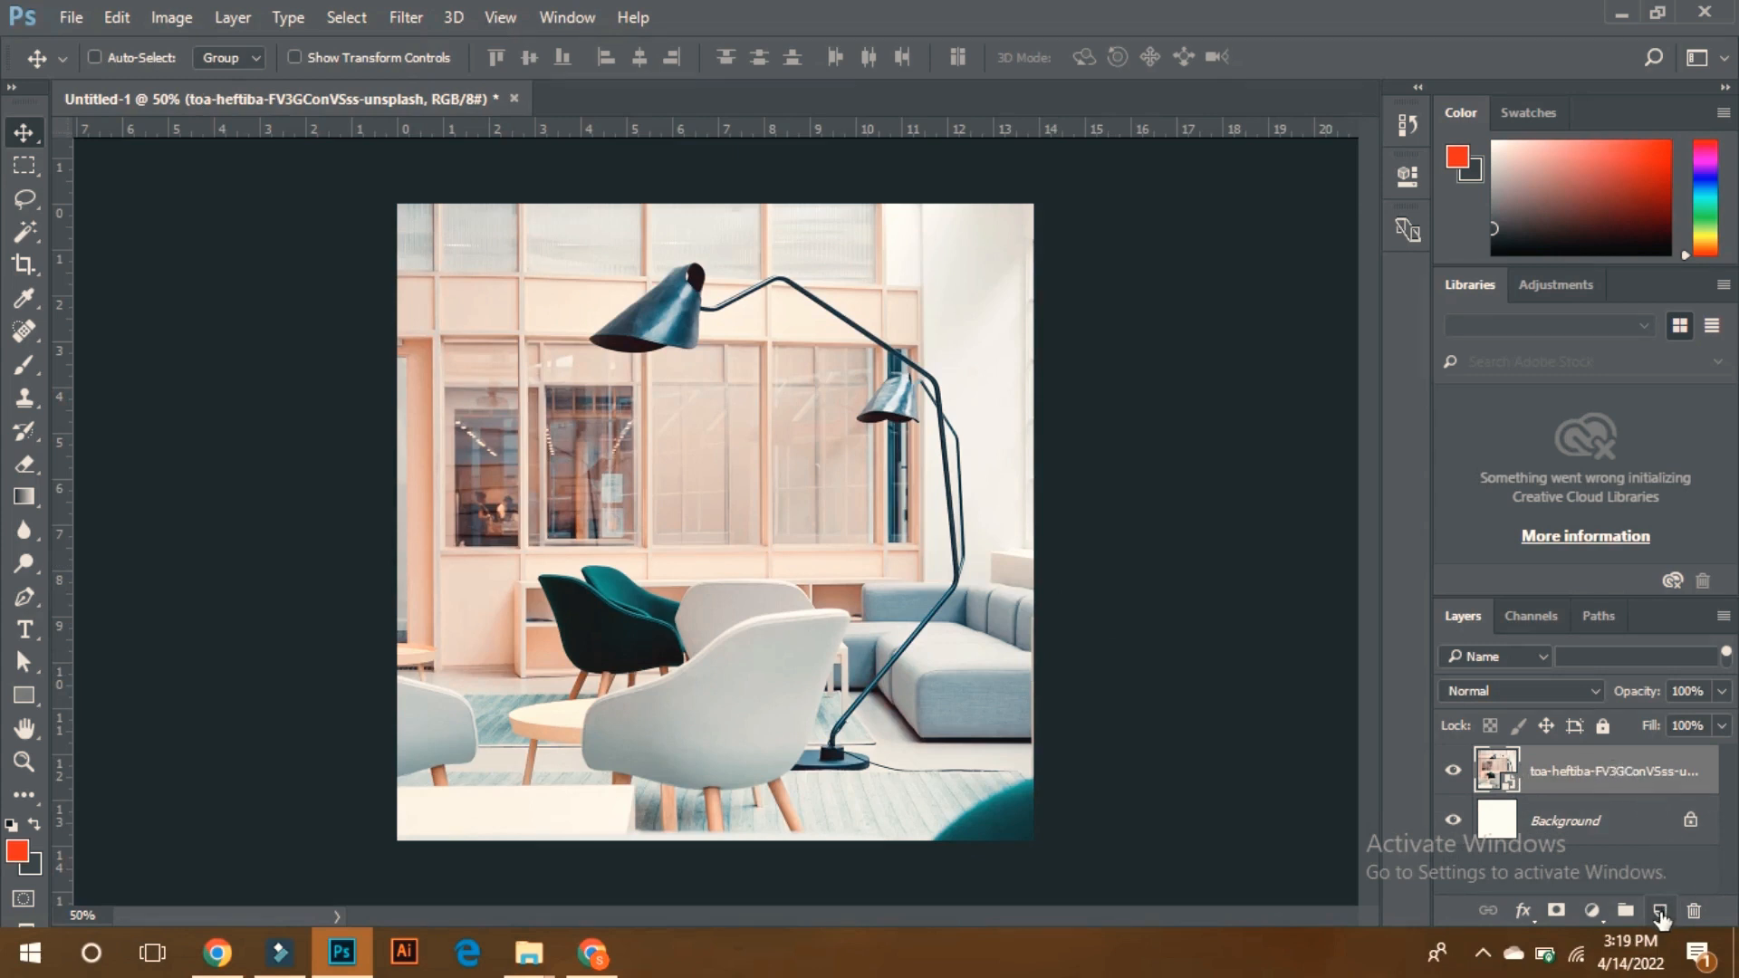
pyautogui.click(1659, 912)
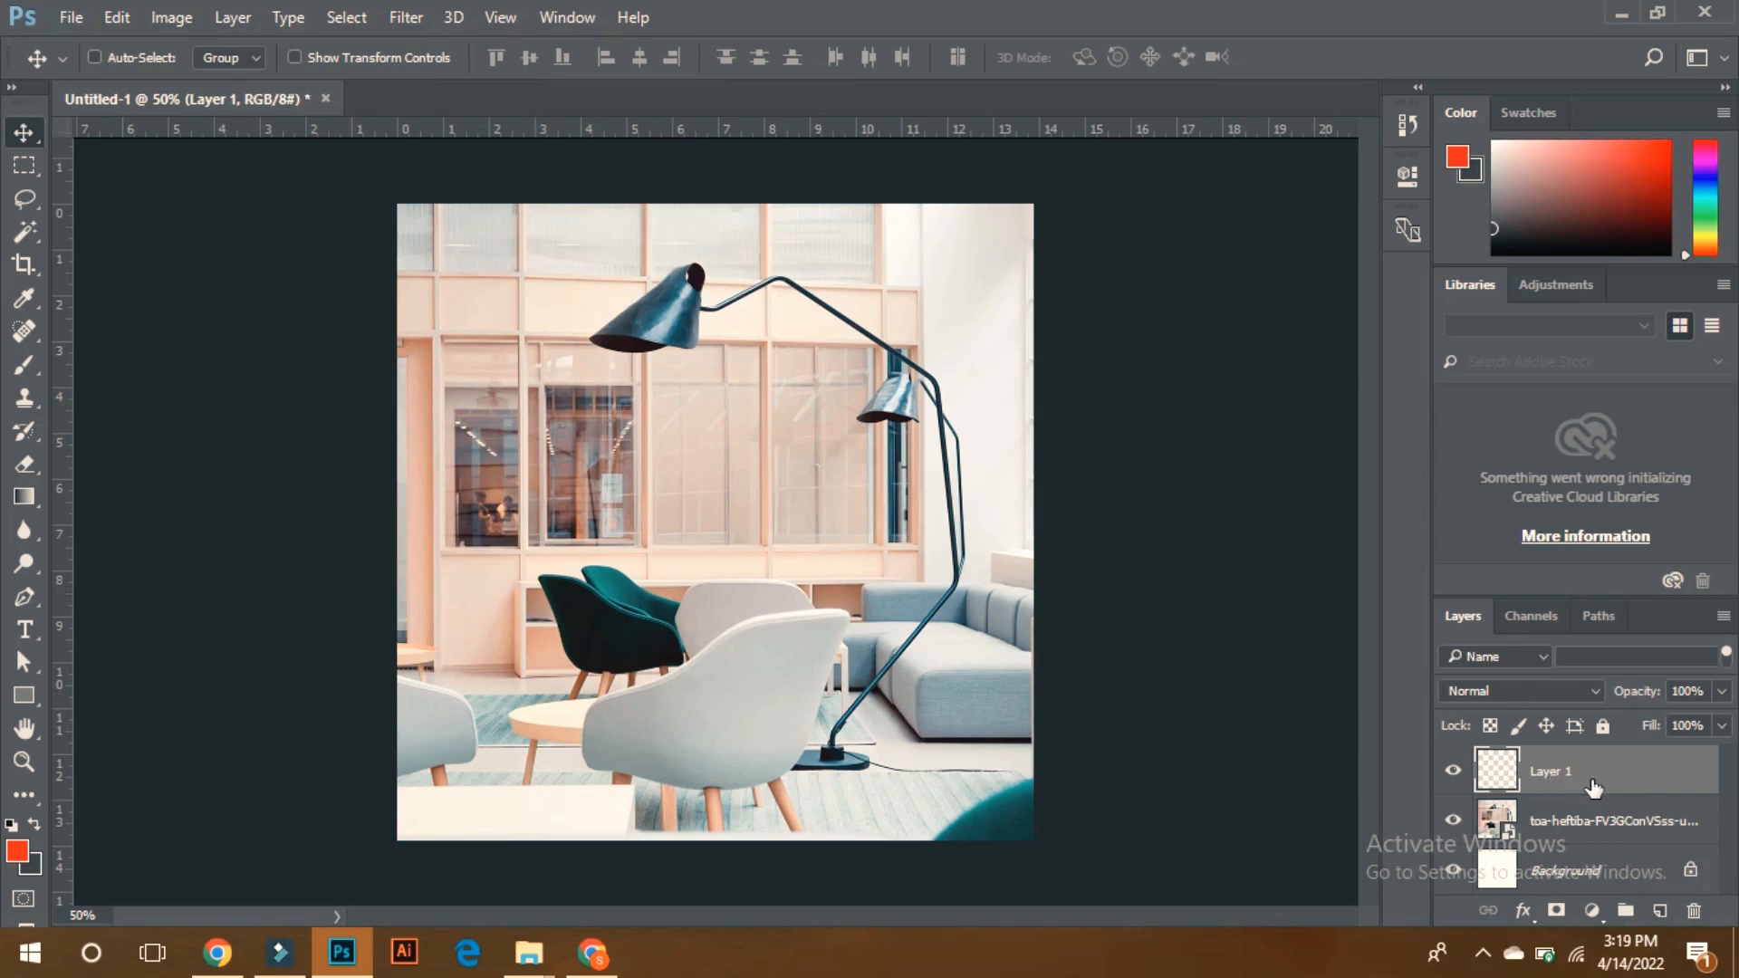
pyautogui.doubleClick(1550, 772)
pyautogui.write('Bru')
pyautogui.write('sg')
pyautogui.press('Return')
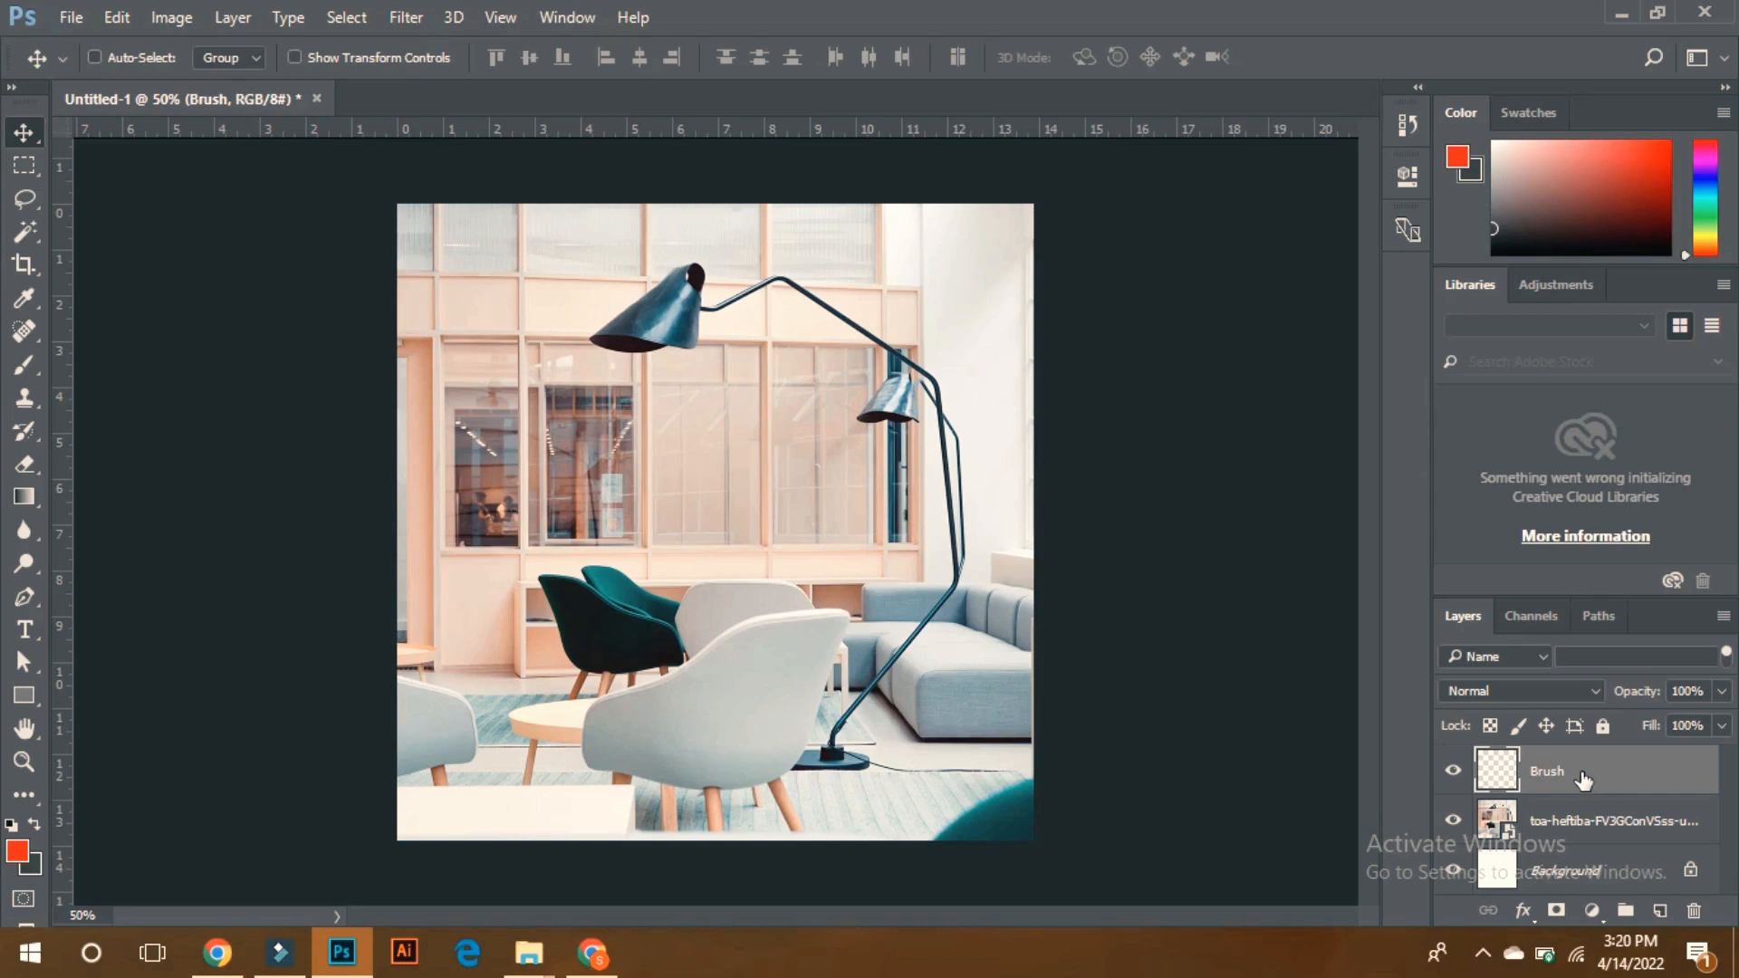
# Paint several loose red freehand strokes over the interior photo on the Brush layer with the Brush tool
pyautogui.click(22, 366)
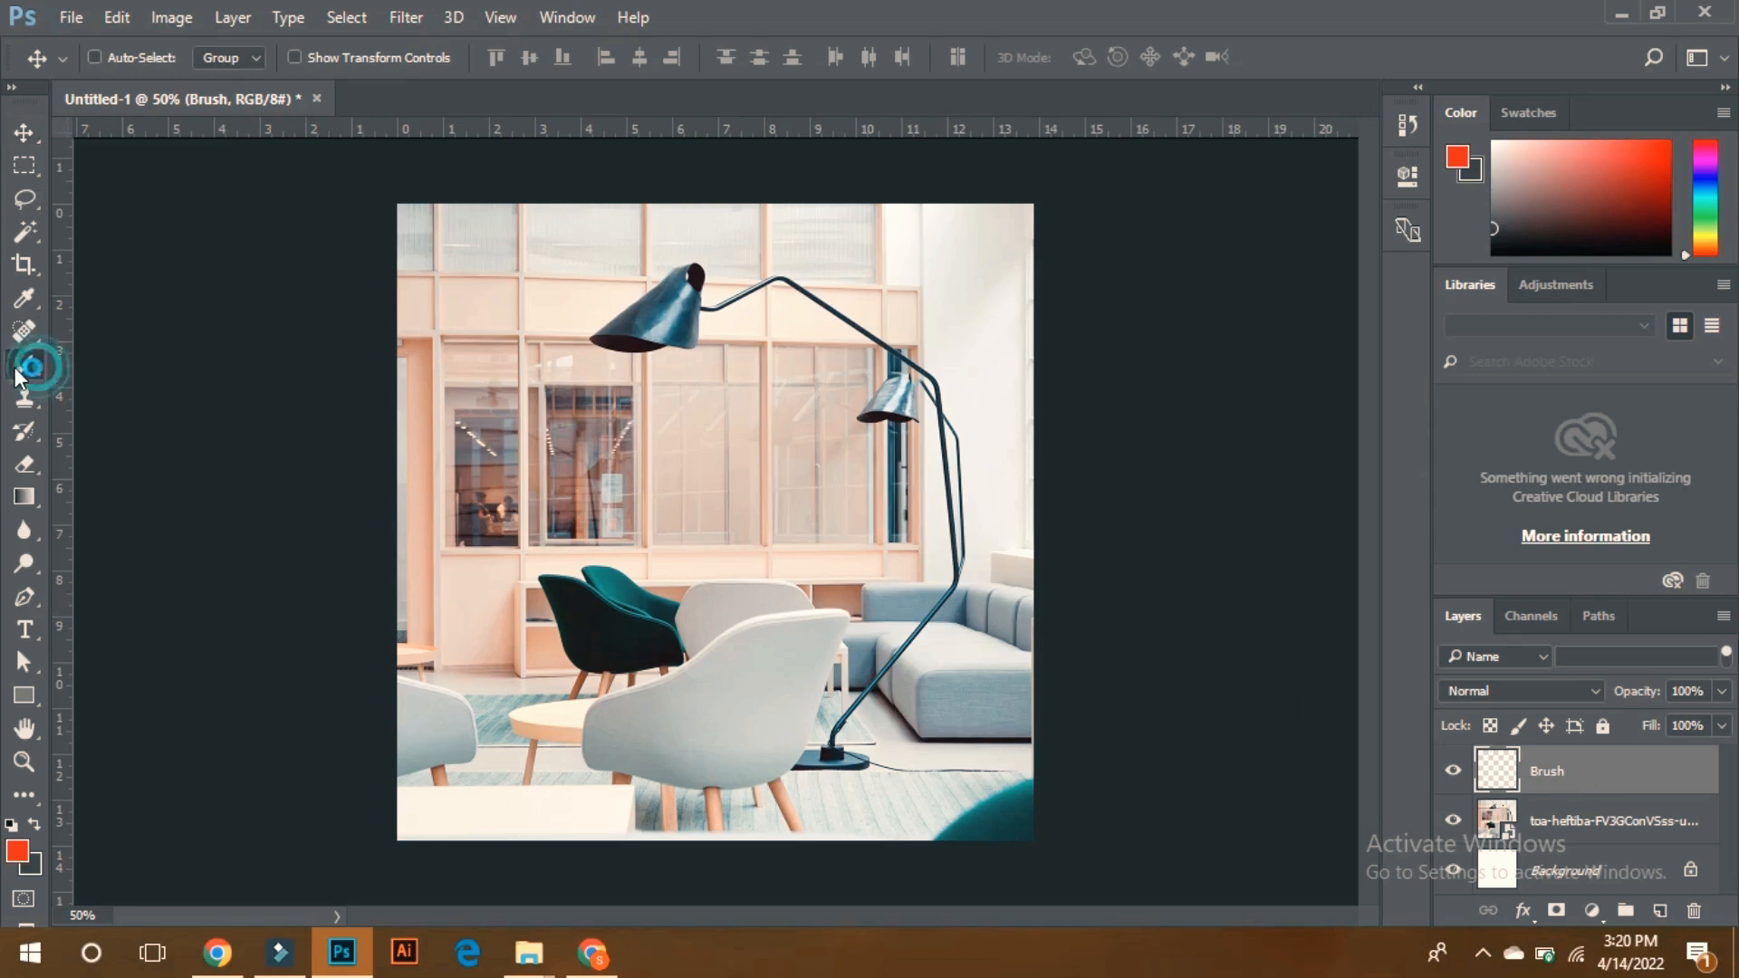
pyautogui.moveTo(556, 462)
pyautogui.mouseDown()
pyautogui.moveTo(614, 428)
pyautogui.moveTo(673, 441)
pyautogui.moveTo(722, 541)
pyautogui.moveTo(655, 578)
pyautogui.moveTo(638, 662)
pyautogui.moveTo(766, 662)
pyautogui.moveTo(845, 548)
pyautogui.moveTo(857, 485)
pyautogui.moveTo(782, 420)
pyautogui.moveTo(506, 344)
pyautogui.moveTo(531, 310)
pyautogui.moveTo(609, 283)
pyautogui.moveTo(732, 280)
pyautogui.moveTo(852, 310)
pyautogui.moveTo(920, 392)
pyautogui.mouseUp()
pyautogui.moveTo(977, 512); pyautogui.dragTo(911, 661)
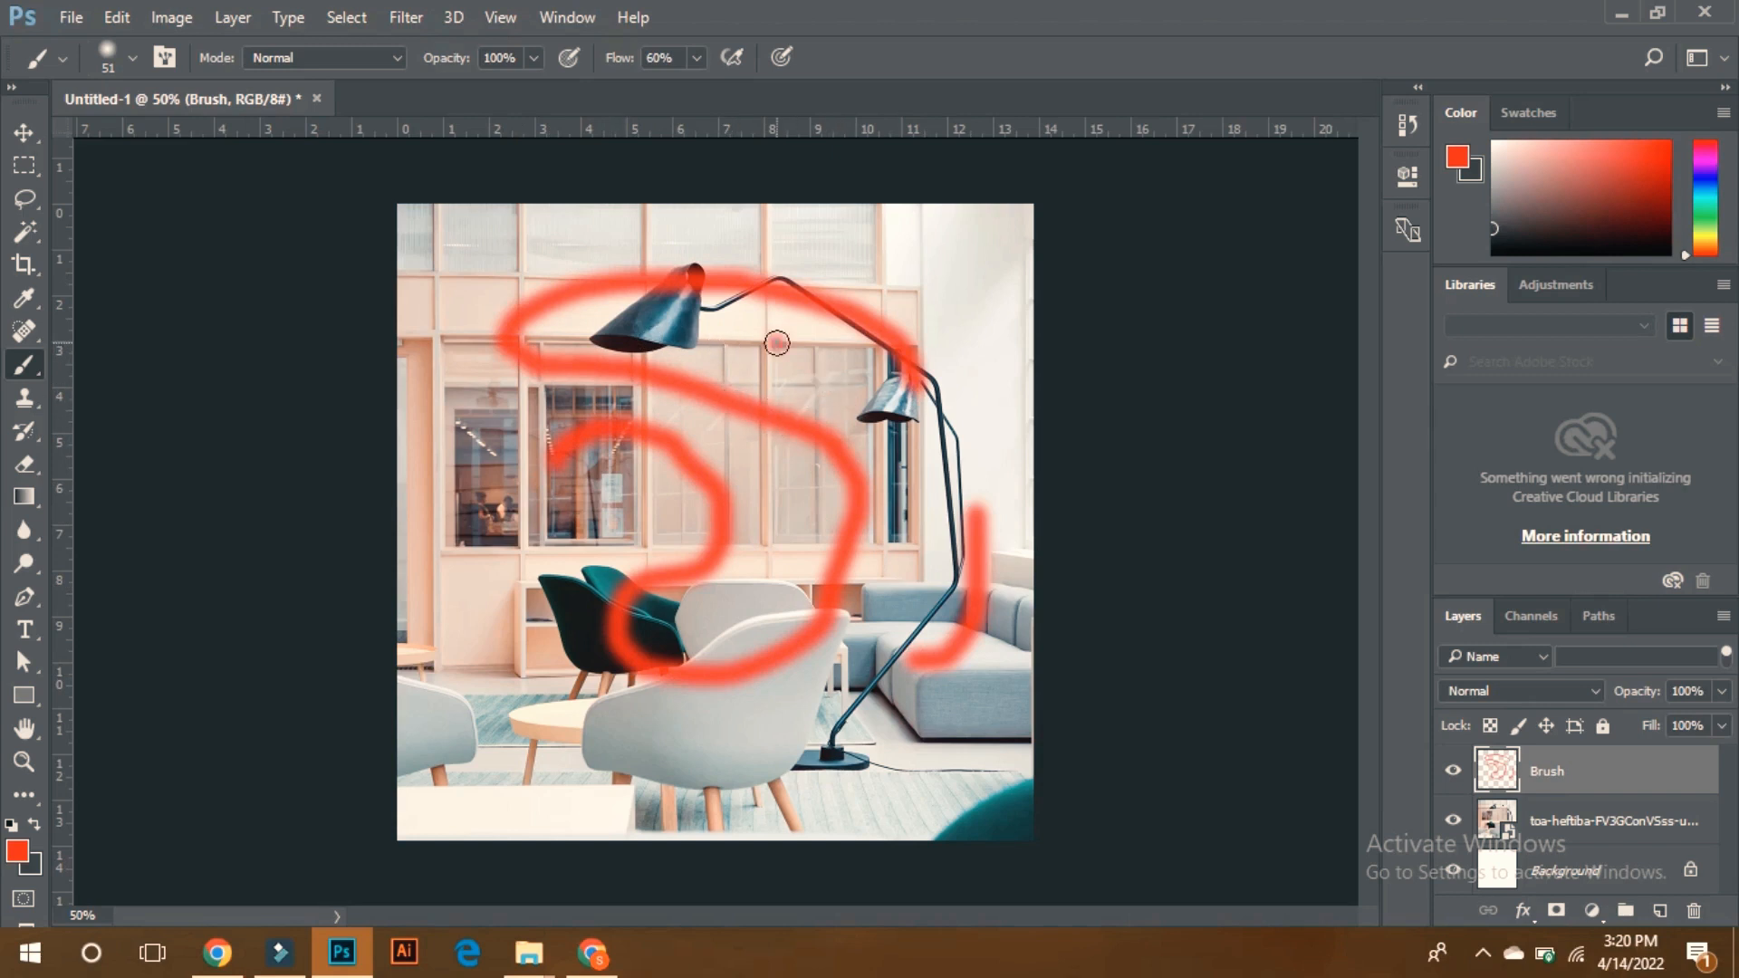
pyautogui.moveTo(777, 342); pyautogui.dragTo(817, 477)
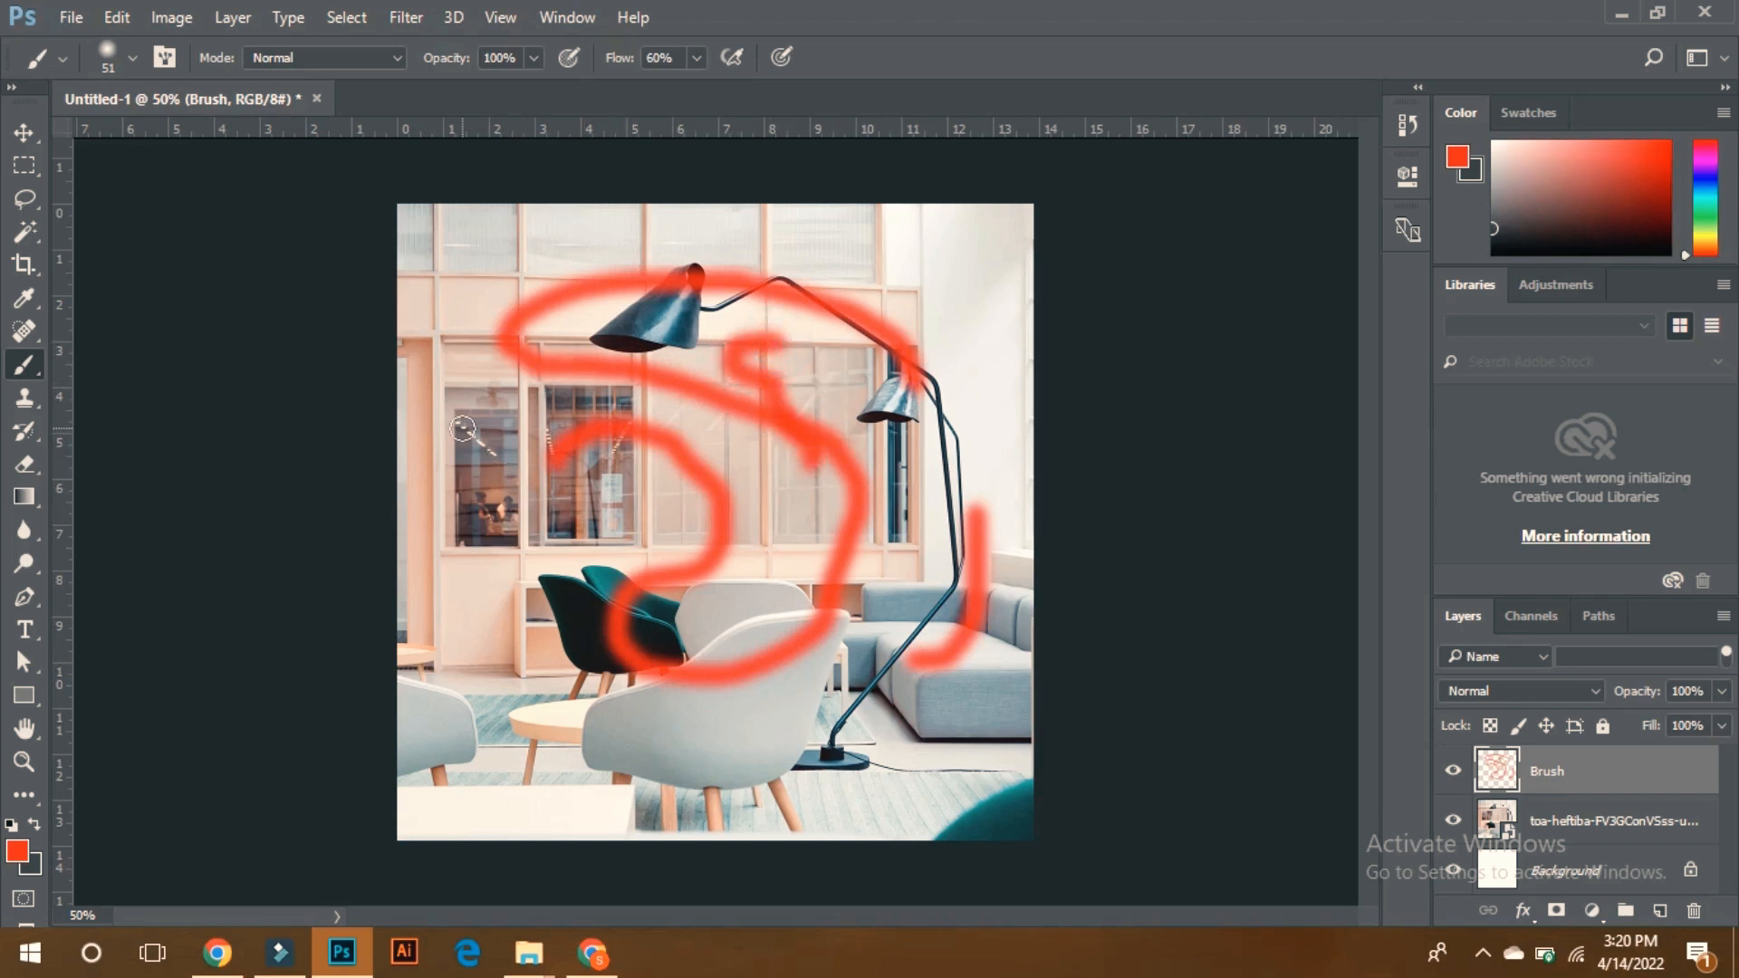
# Move the red strokes down and to the left over the interior photo, and undo the last small move
pyautogui.click(25, 134)
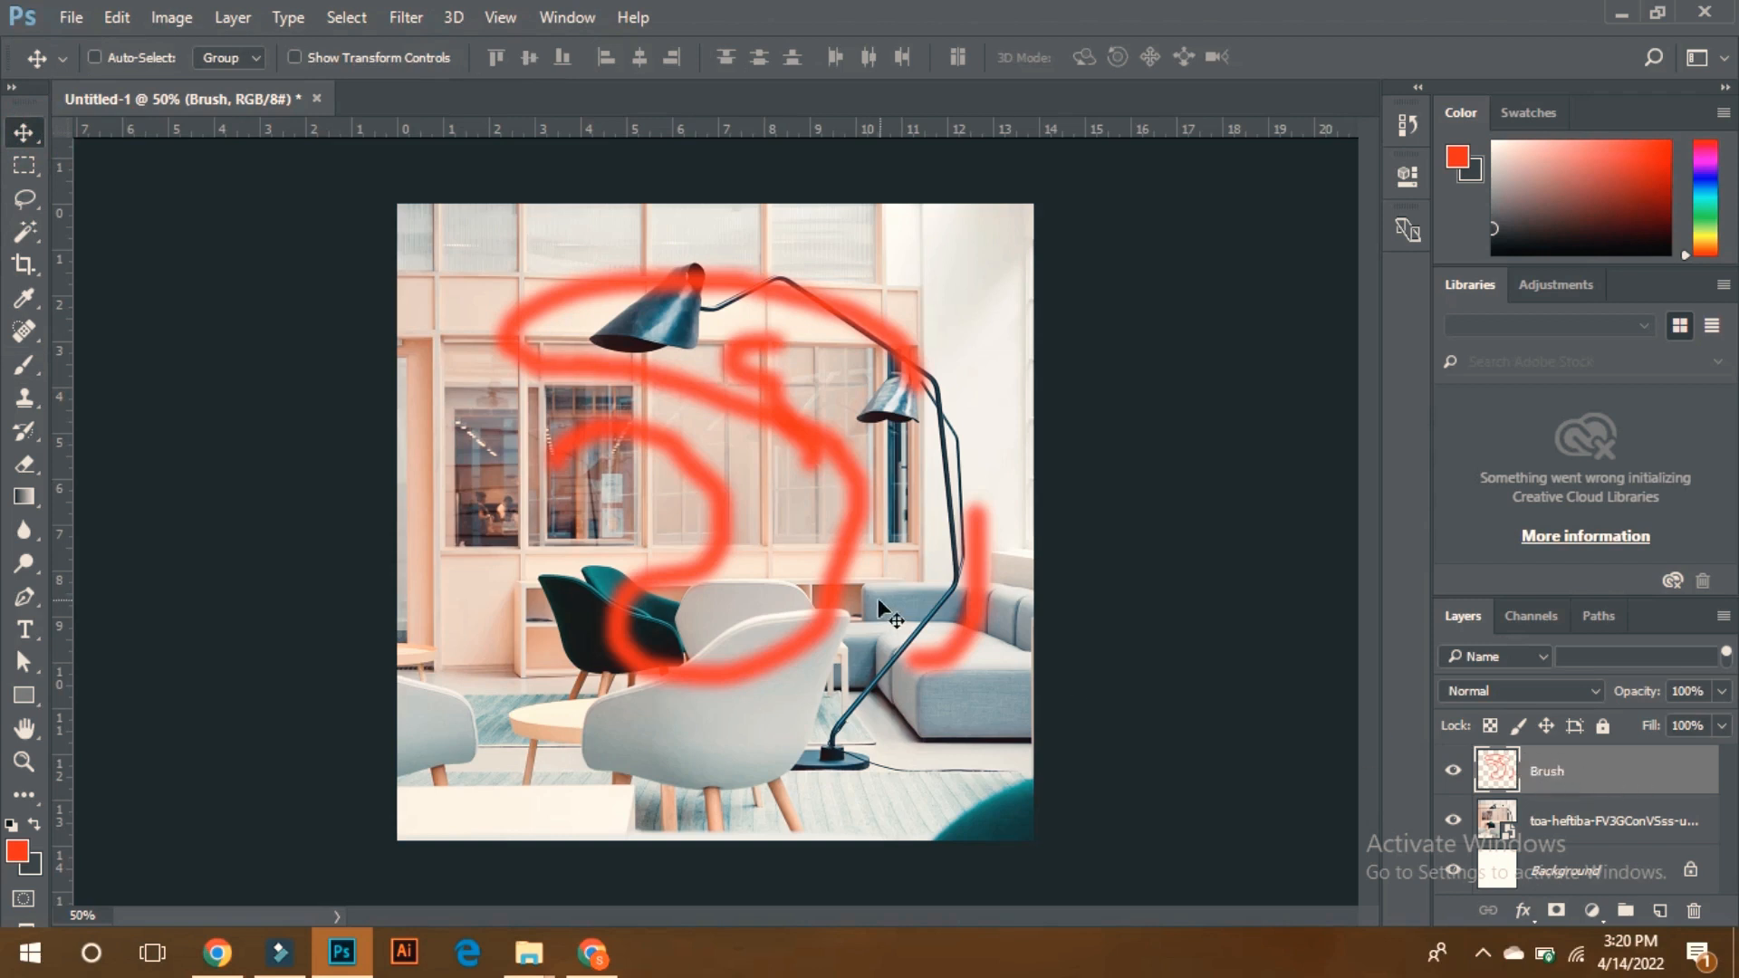
pyautogui.moveTo(731, 409)
pyautogui.mouseDown()
pyautogui.moveTo(743, 475)
pyautogui.moveTo(709, 425)
pyautogui.moveTo(784, 409)
pyautogui.moveTo(748, 387)
pyautogui.moveTo(690, 476)
pyautogui.moveTo(763, 442)
pyautogui.moveTo(695, 398)
pyautogui.moveTo(711, 322)
pyautogui.moveTo(705, 466)
pyautogui.moveTo(699, 451)
pyautogui.moveTo(795, 467)
pyautogui.moveTo(746, 440)
pyautogui.moveTo(748, 398)
pyautogui.moveTo(807, 395)
pyautogui.moveTo(768, 480)
pyautogui.mouseUp()
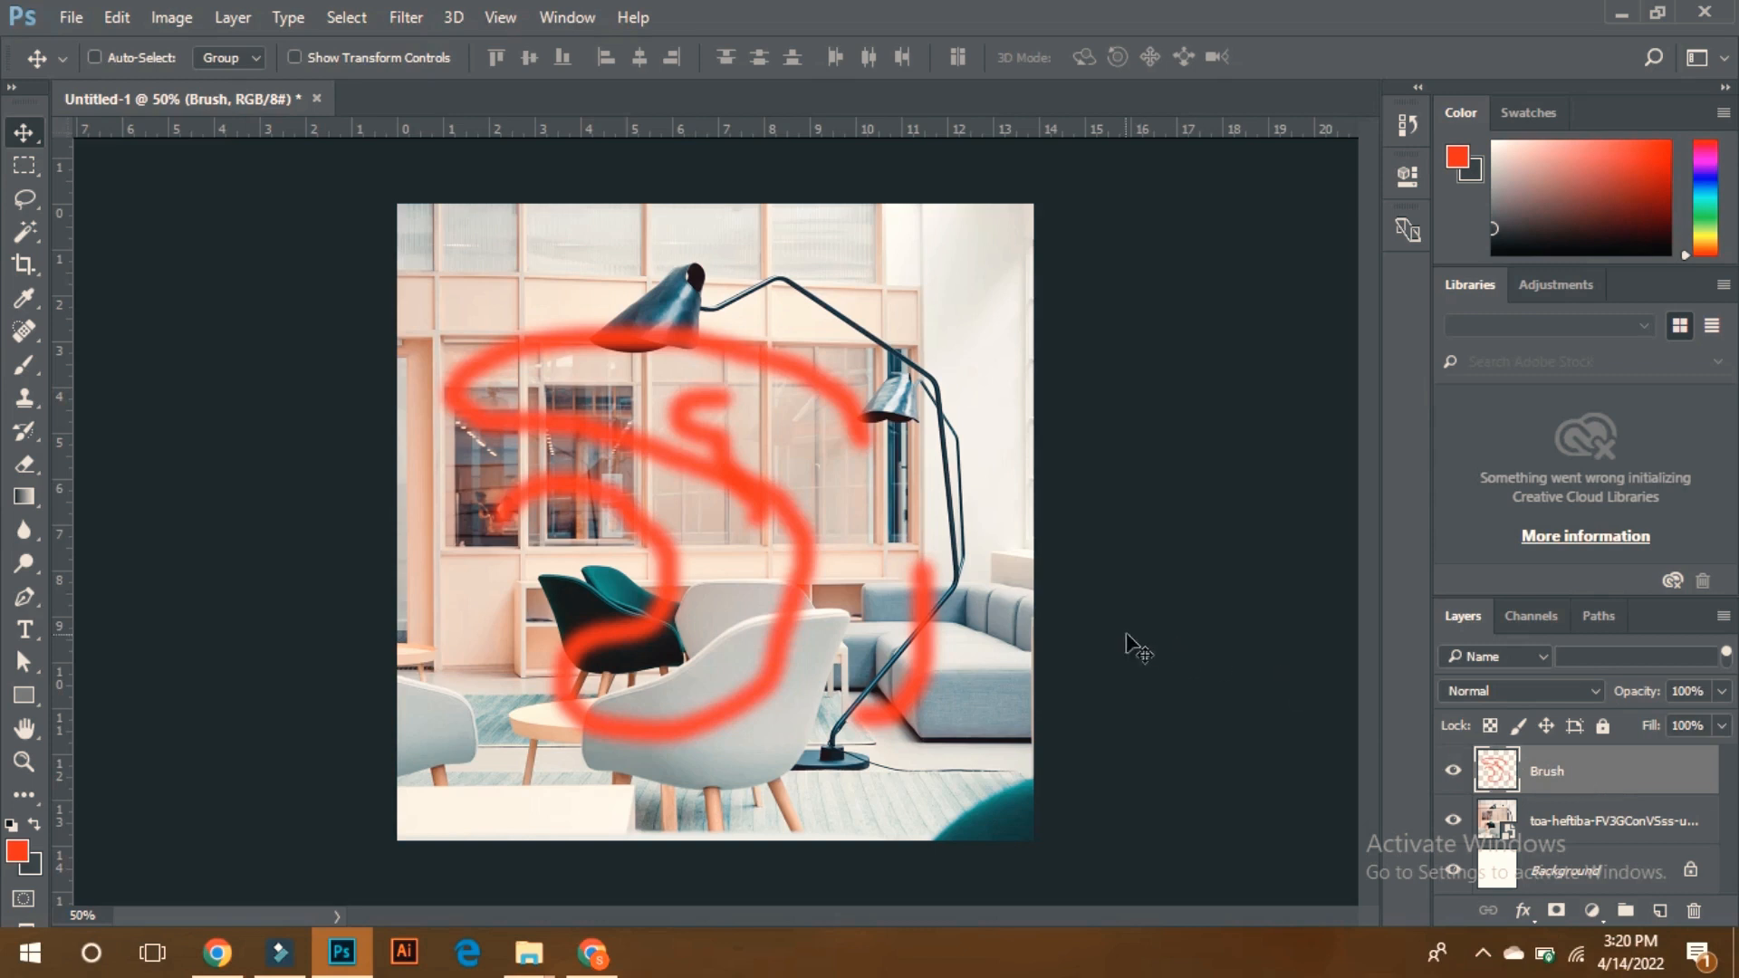
pyautogui.moveTo(651, 466); pyautogui.dragTo(668, 466)
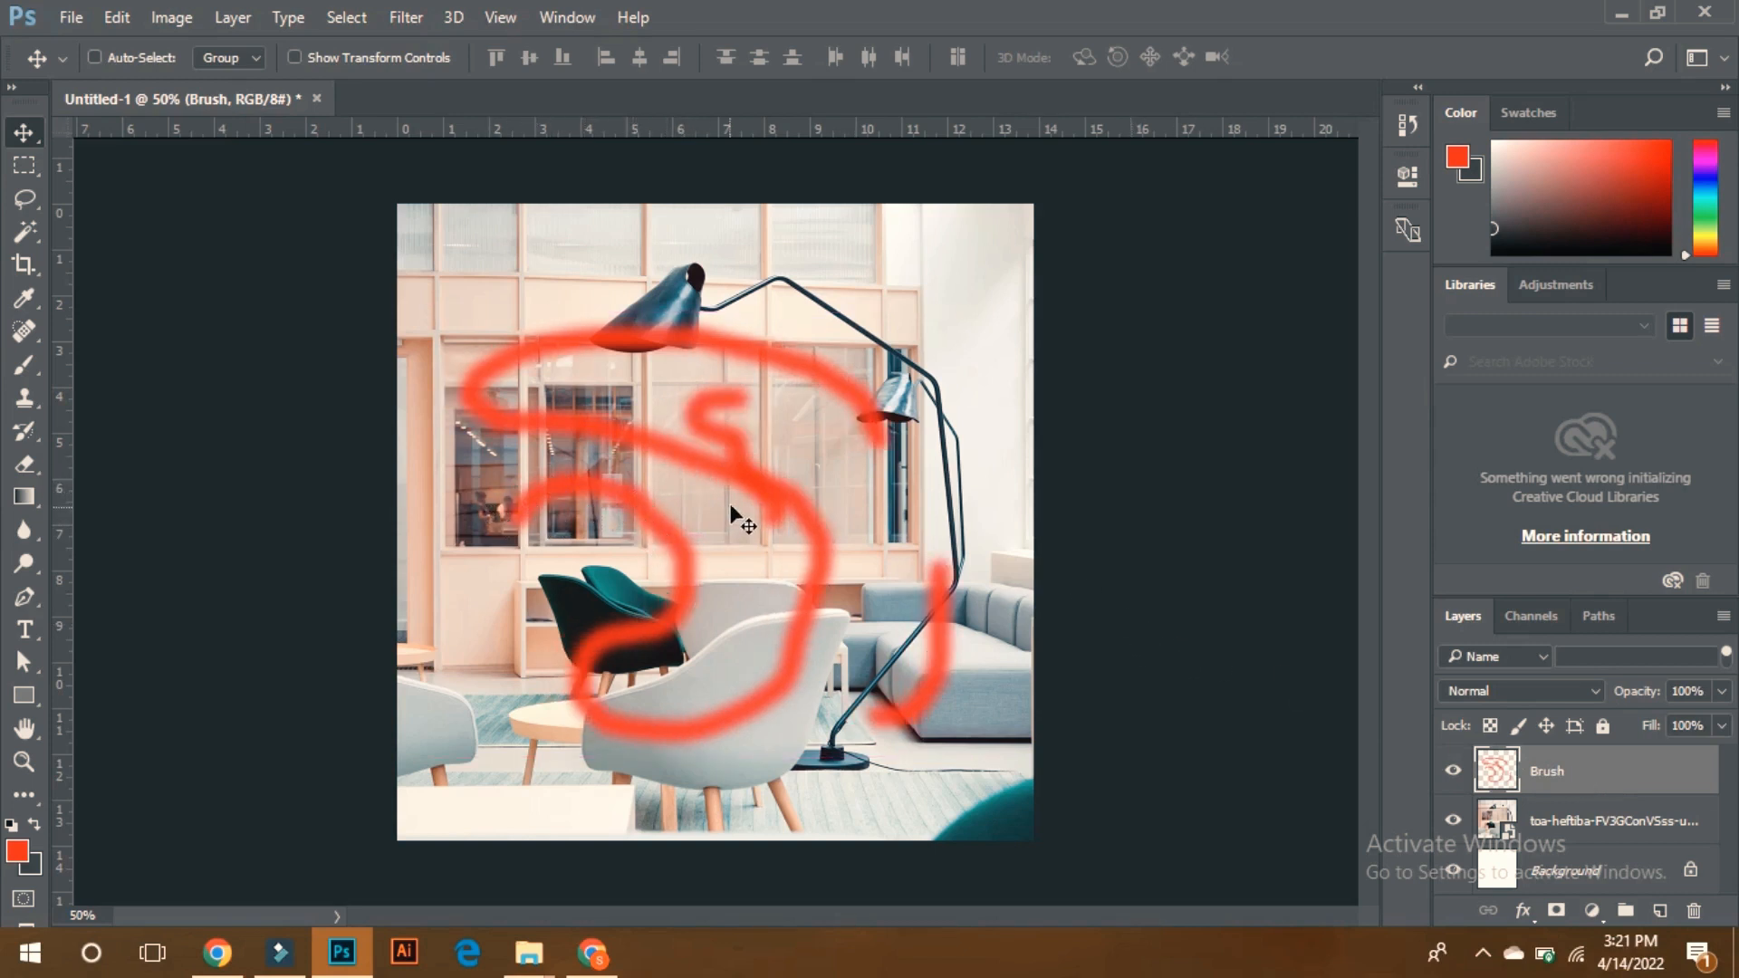
pyautogui.hotkey('ctrl', 'z')
# Delete the Brush layer and duplicate the interior photo layer
pyautogui.moveTo(1611, 770); pyautogui.dragTo(1693, 911)
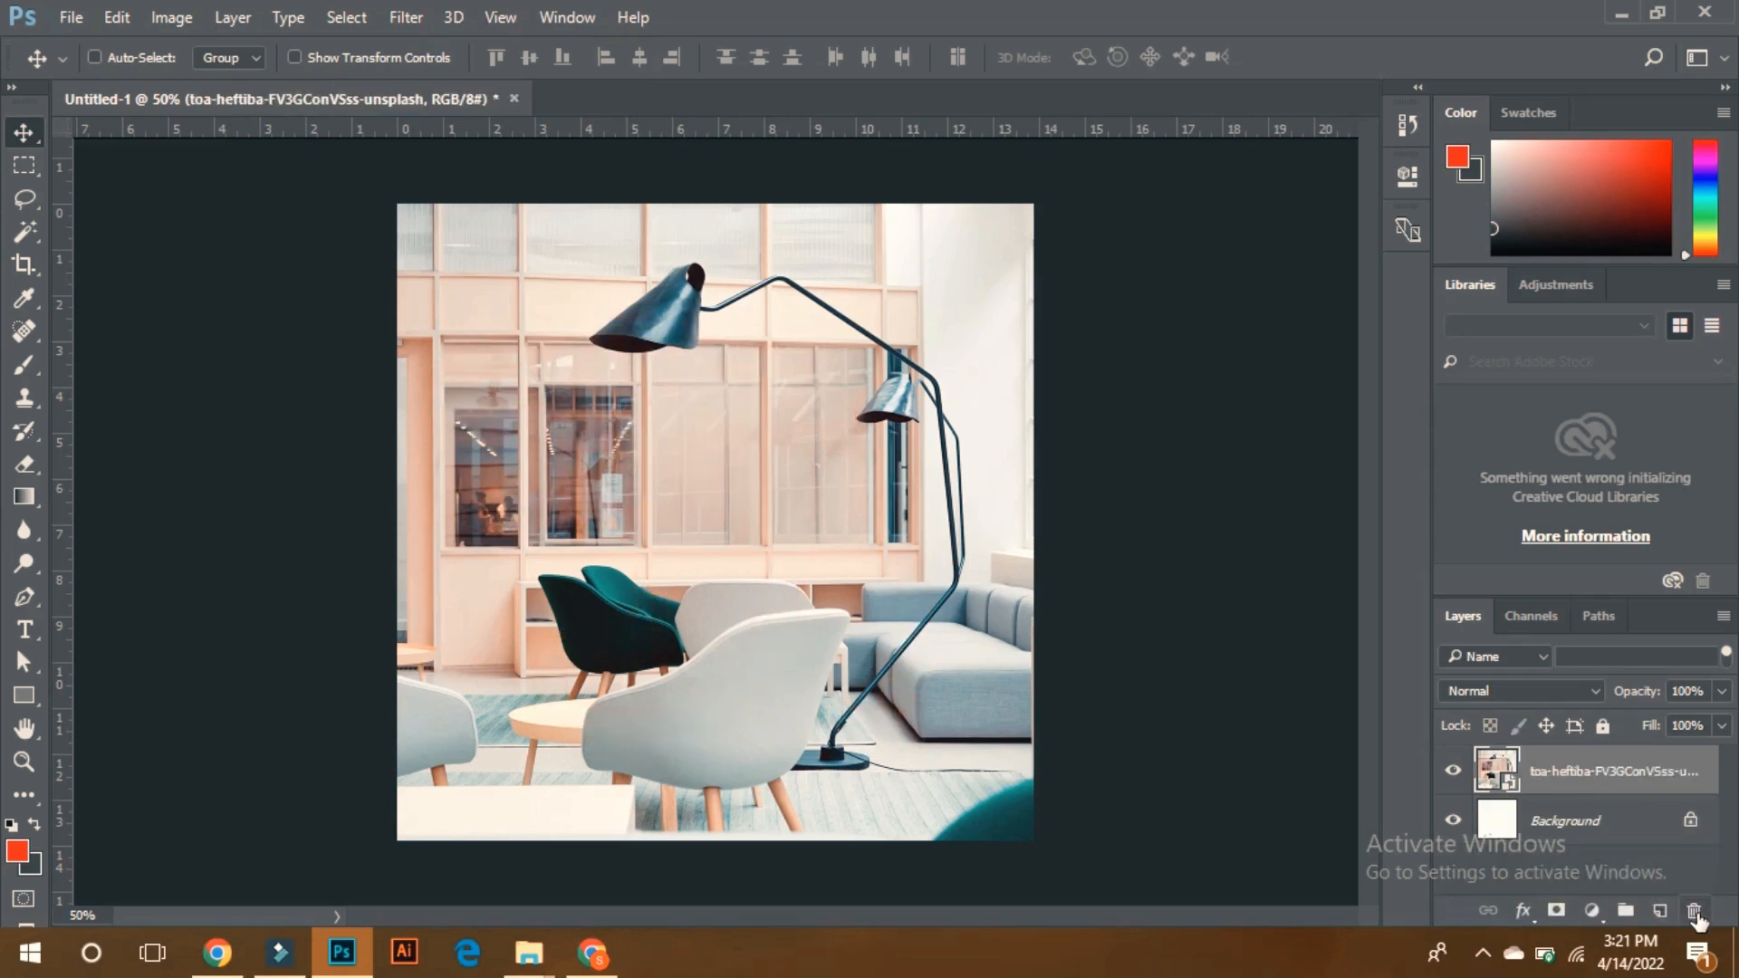
pyautogui.click(1560, 771)
pyautogui.moveTo(1578, 771); pyautogui.dragTo(1659, 913)
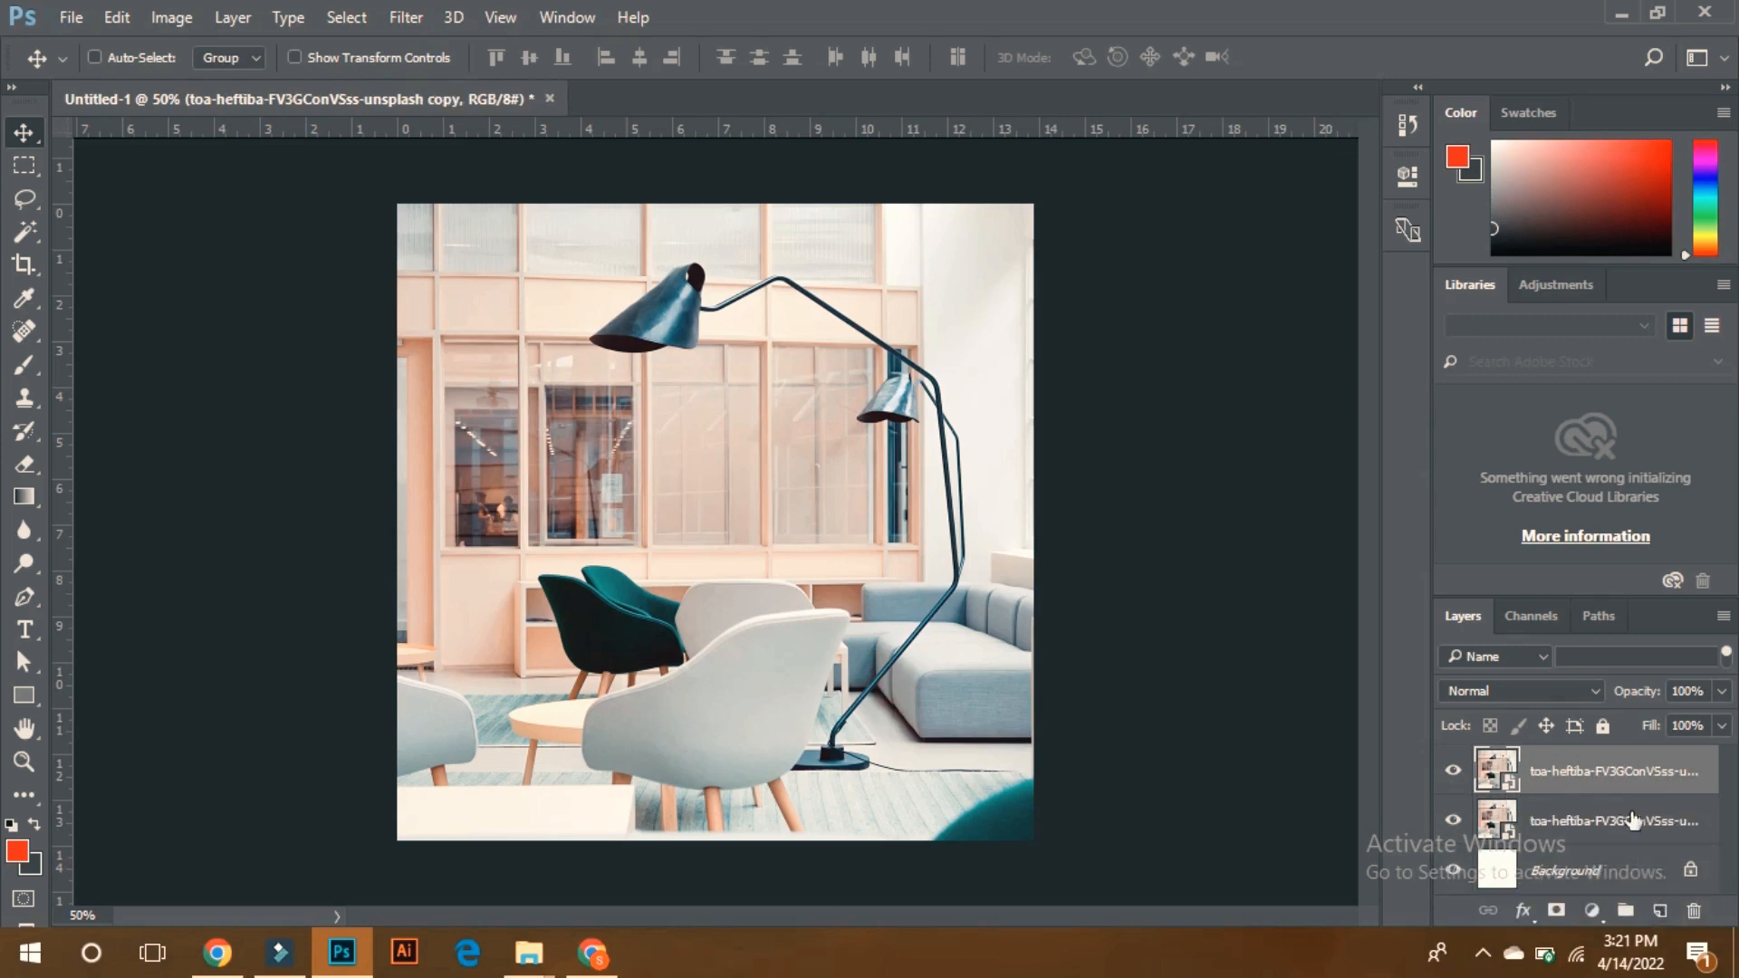